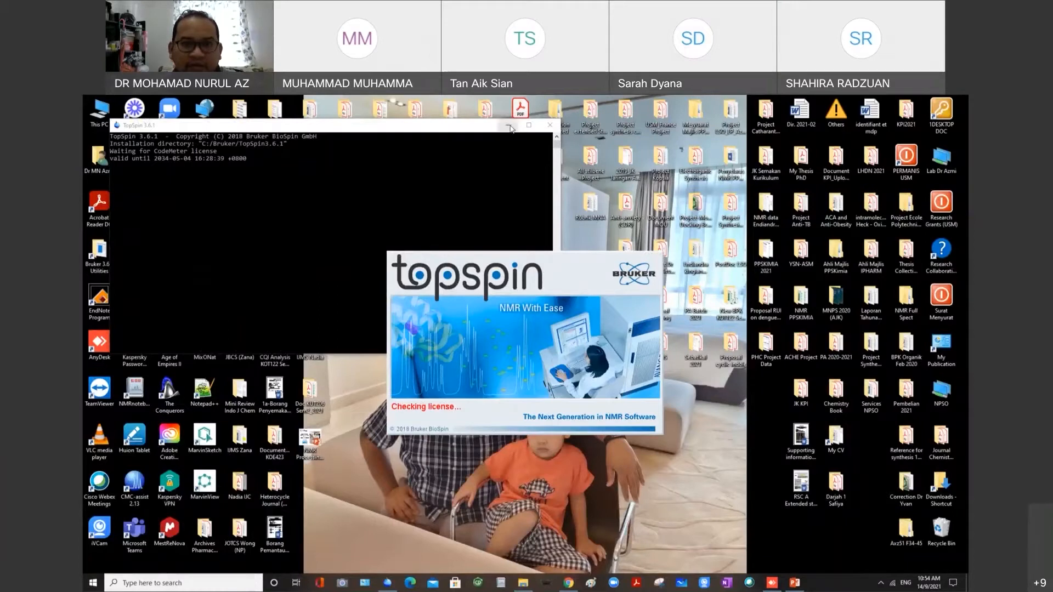
# Minimize the startup console, open the desktop folder NMR Full Spect and place it as a smaller window at the screen's edge.
pyautogui.click(510, 127)
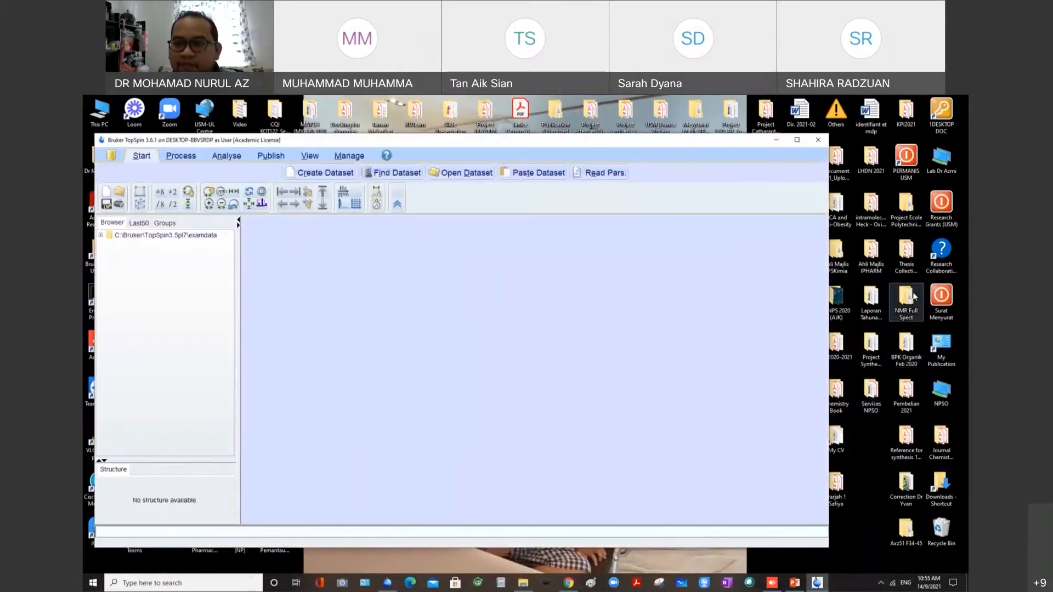
pyautogui.doubleClick(913, 296)
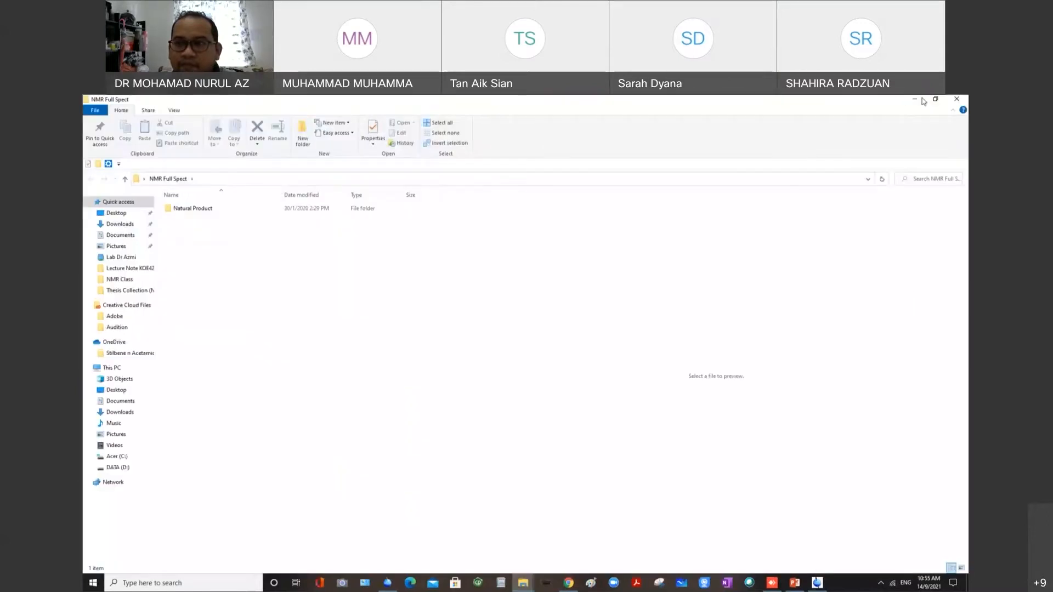
pyautogui.click(936, 99)
pyautogui.moveTo(429, 148); pyautogui.dragTo(1015, 143)
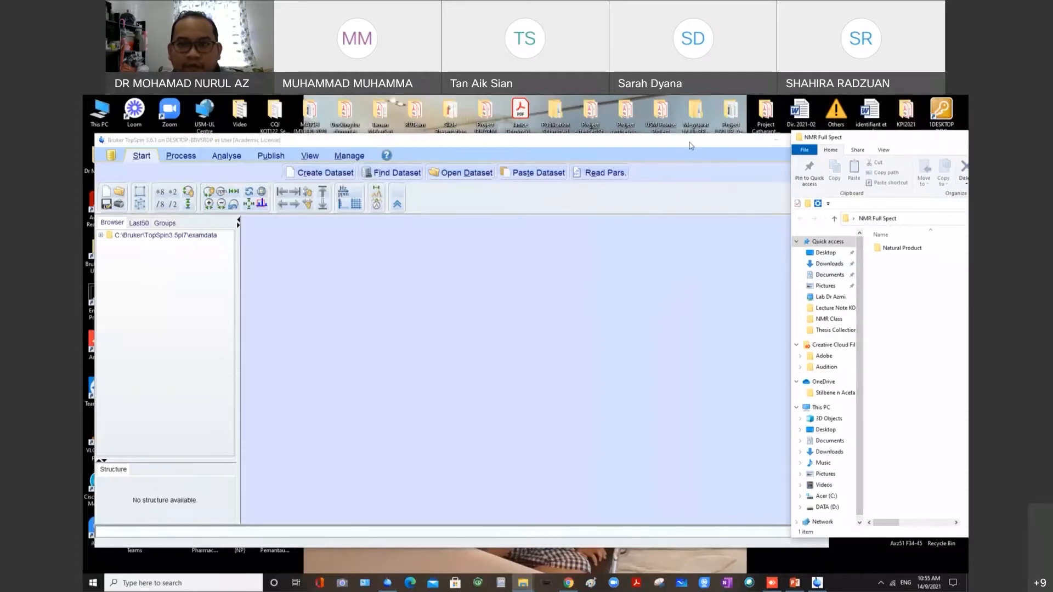
# Resize and reposition the TopSpin window so that it sits side by side with the NMR Full Spect folder window.
pyautogui.moveTo(690, 145); pyautogui.dragTo(688, 121)
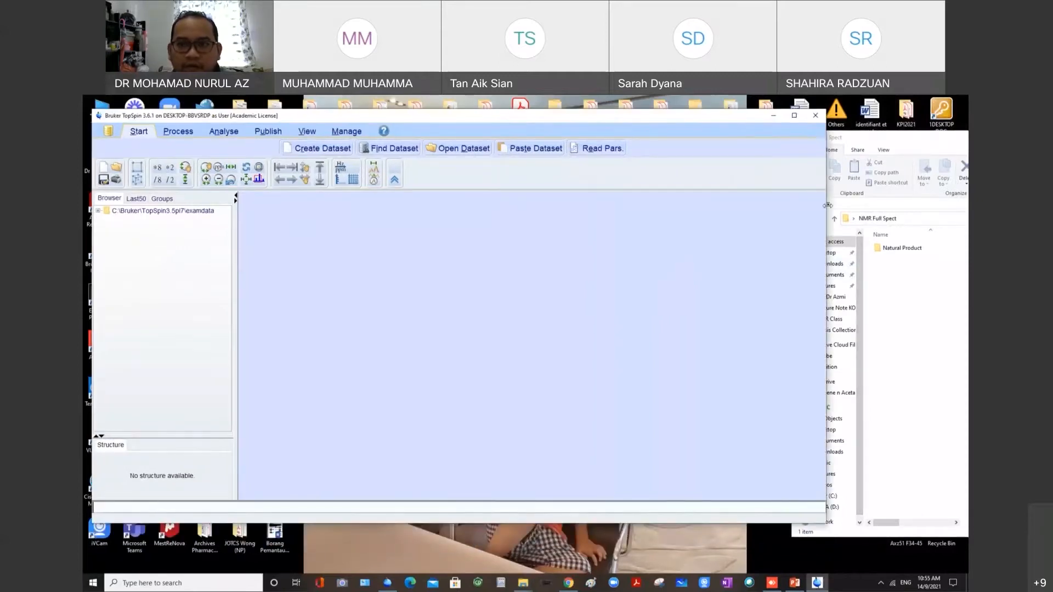
pyautogui.moveTo(827, 206); pyautogui.dragTo(758, 197)
pyautogui.moveTo(633, 122); pyautogui.dragTo(642, 116)
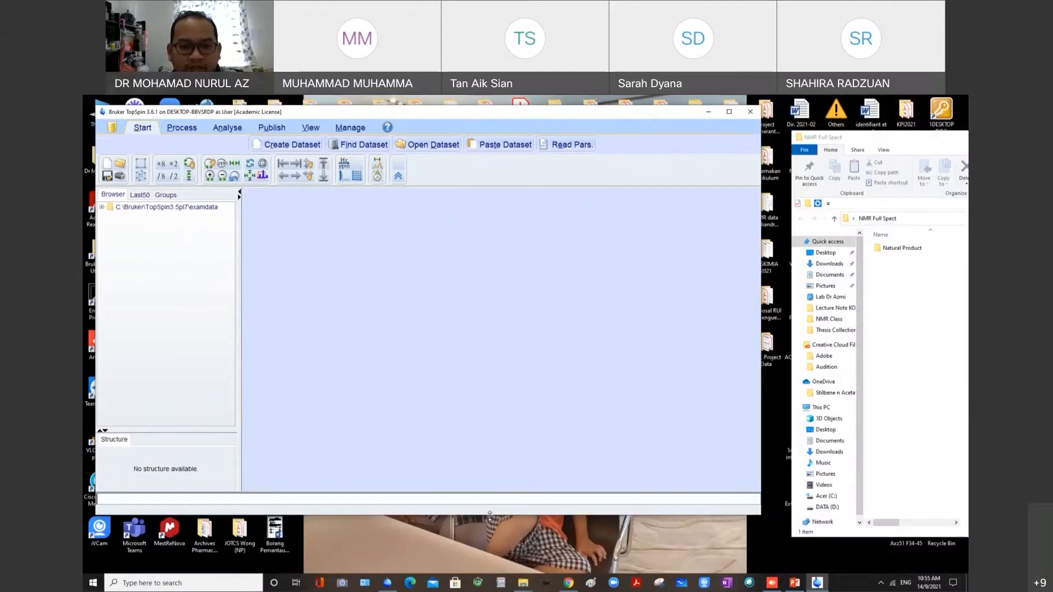
pyautogui.moveTo(490, 514); pyautogui.dragTo(490, 563)
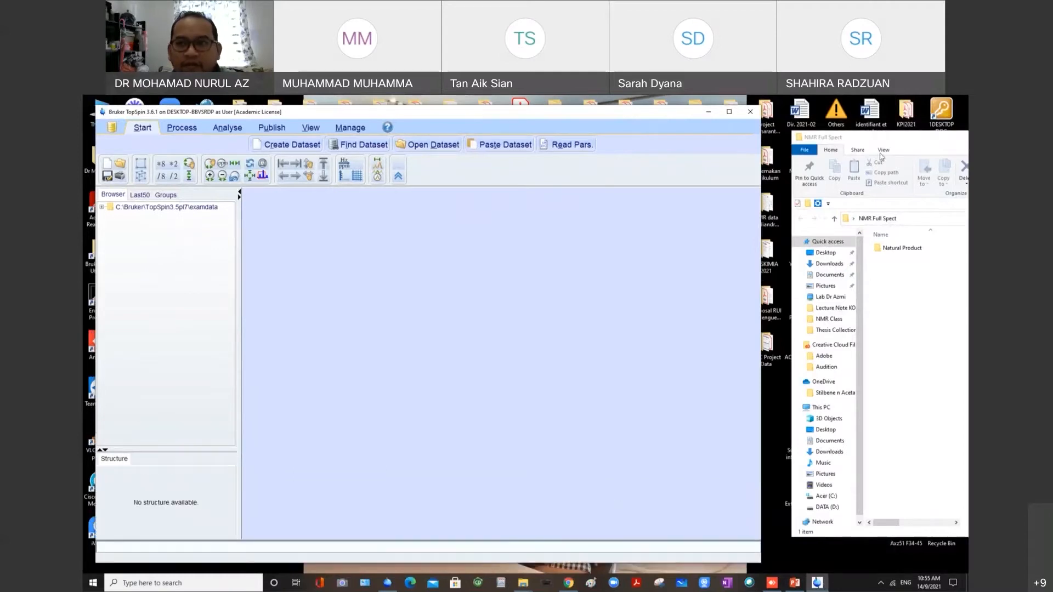
pyautogui.moveTo(880, 132); pyautogui.dragTo(854, 99)
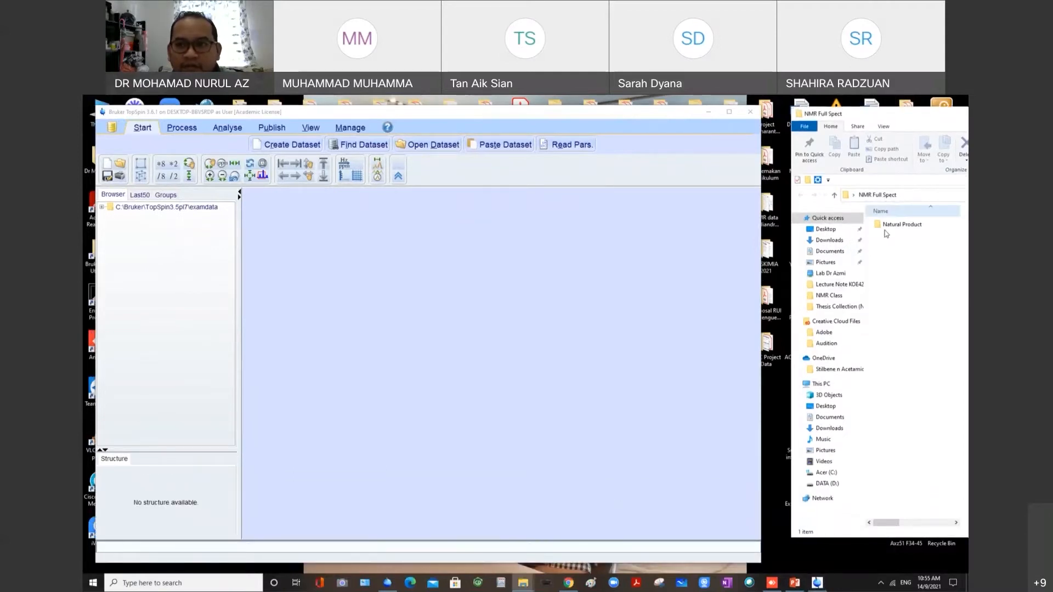
# Open the NMR Kingianic acid derivative folder inside Natural Product, keeping its window beside TopSpin.
pyautogui.doubleClick(885, 225)
pyautogui.doubleClick(896, 235)
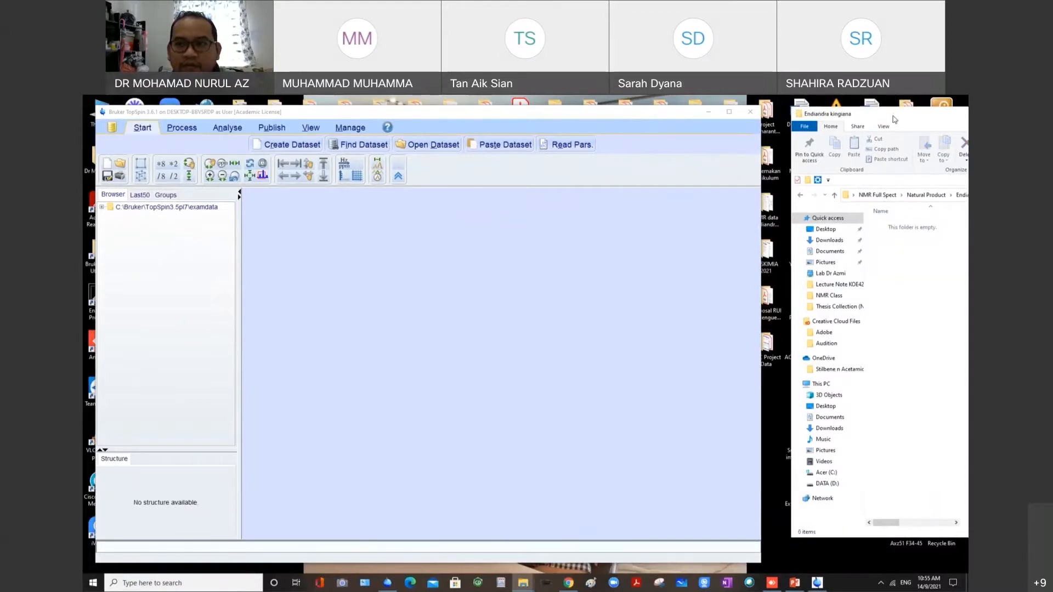
pyautogui.moveTo(895, 117); pyautogui.dragTo(852, 129)
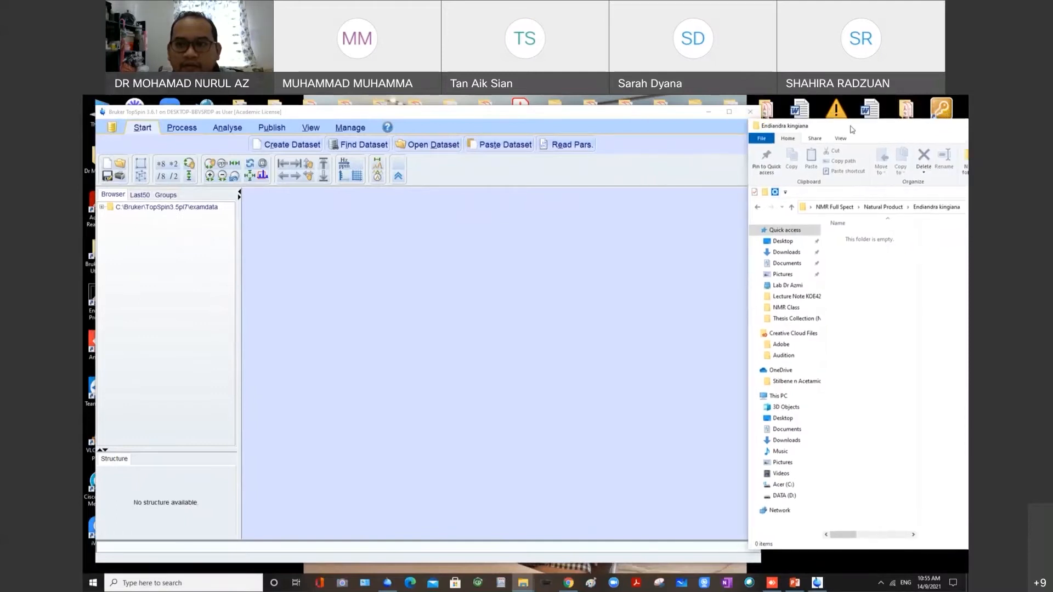
pyautogui.click(793, 211)
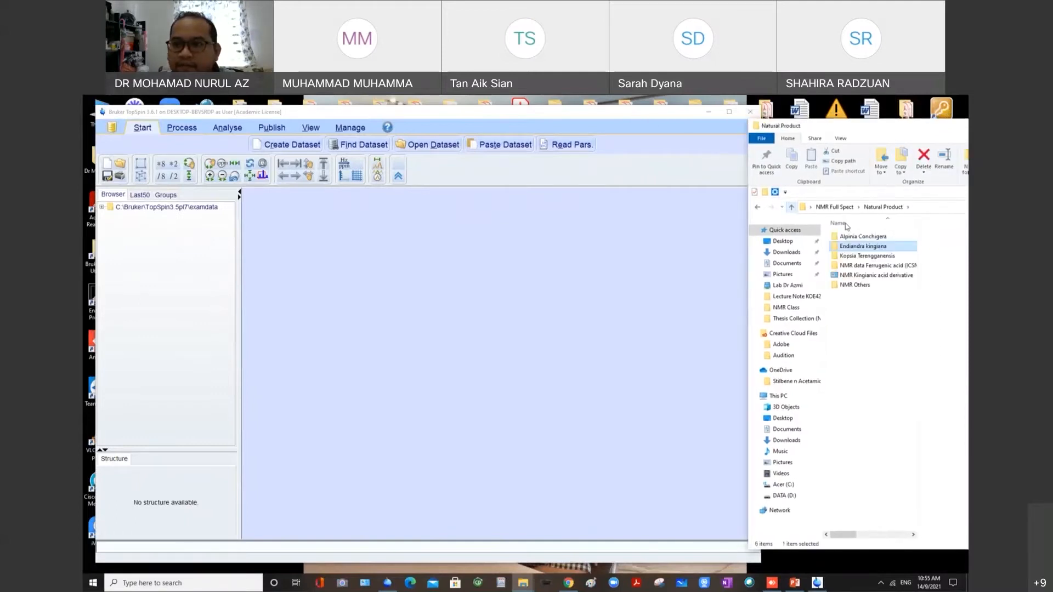
pyautogui.click(864, 276)
pyautogui.doubleClick(864, 277)
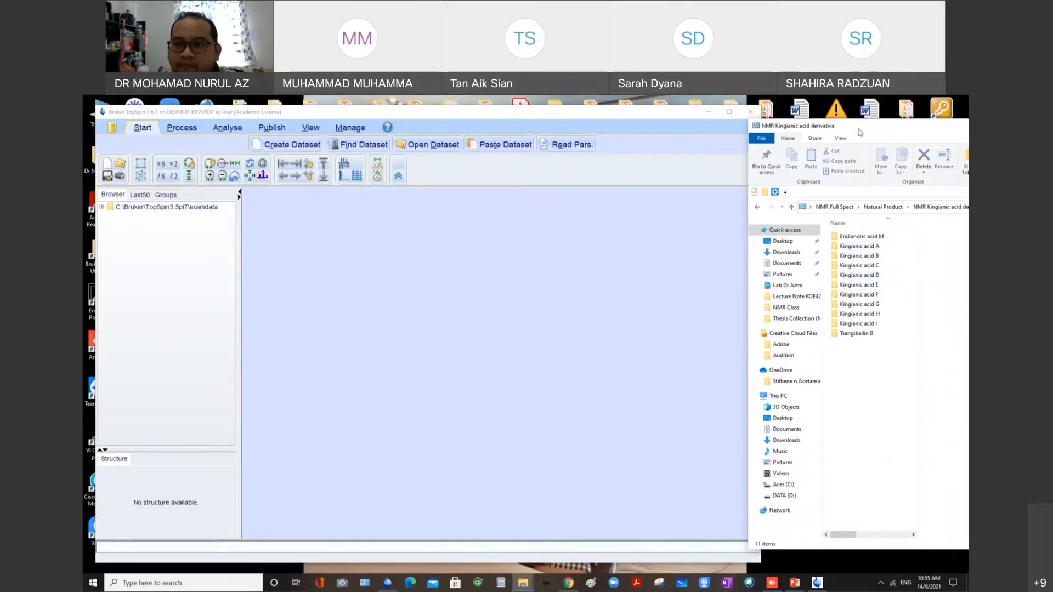
pyautogui.moveTo(859, 128); pyautogui.dragTo(881, 117)
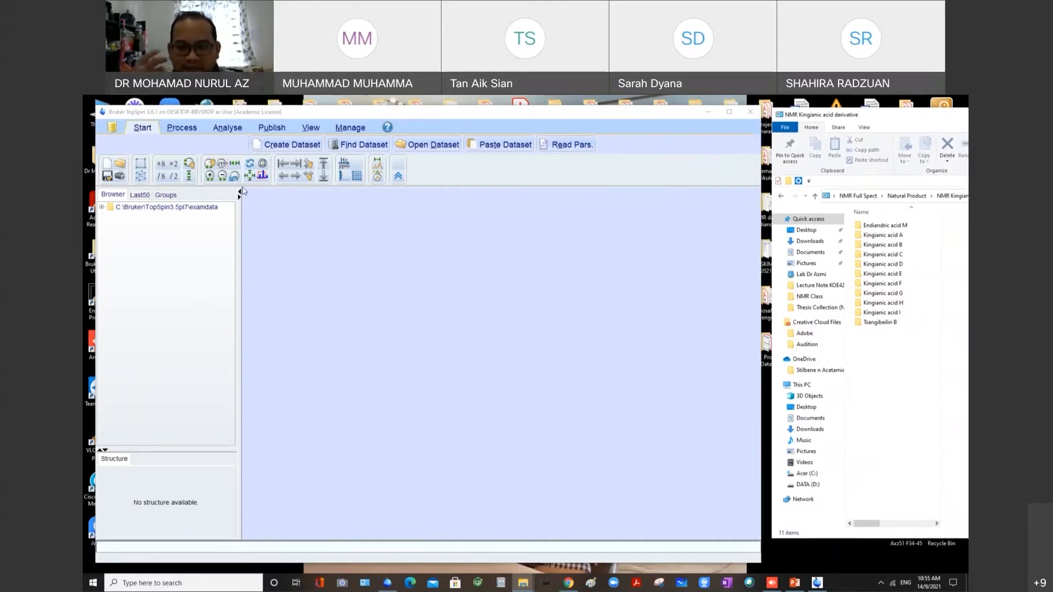
# Expand the examdata directory in TopSpin's data browser and open C:\Bruker\TopSpin3.5pl7\examdata in a new File Explorer window.
pyautogui.click(102, 208)
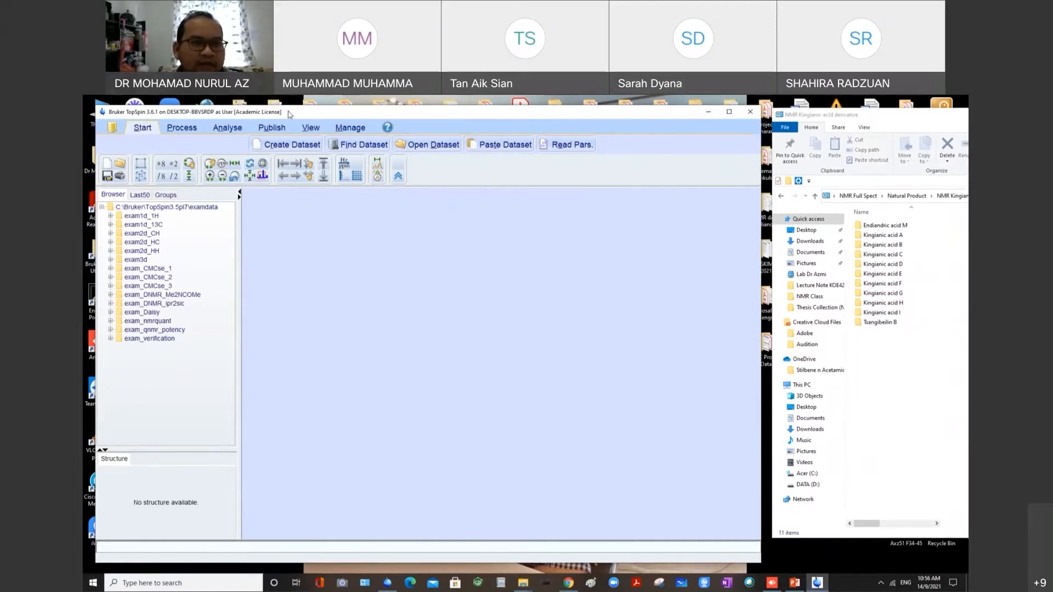
pyautogui.moveTo(289, 114); pyautogui.dragTo(322, 108)
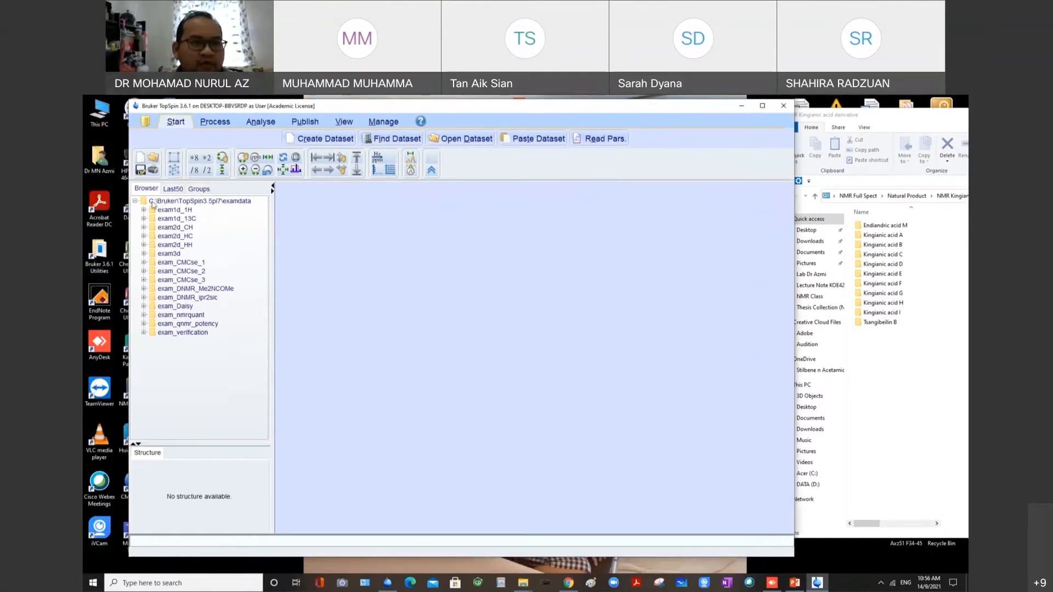
pyautogui.click(104, 118)
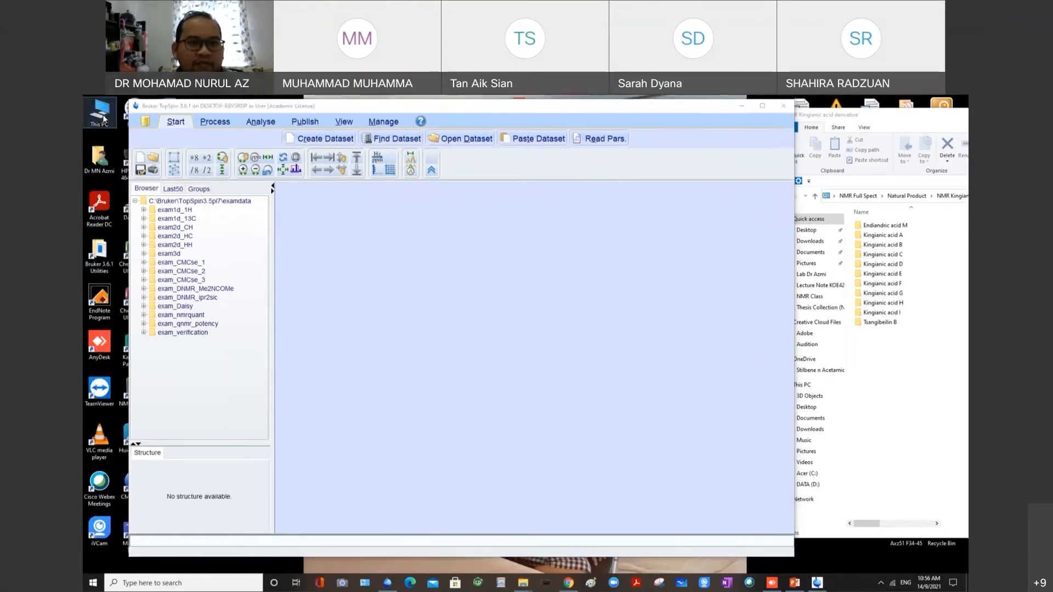
pyautogui.doubleClick(104, 118)
pyautogui.moveTo(819, 120); pyautogui.dragTo(369, 140)
pyautogui.doubleClick(461, 467)
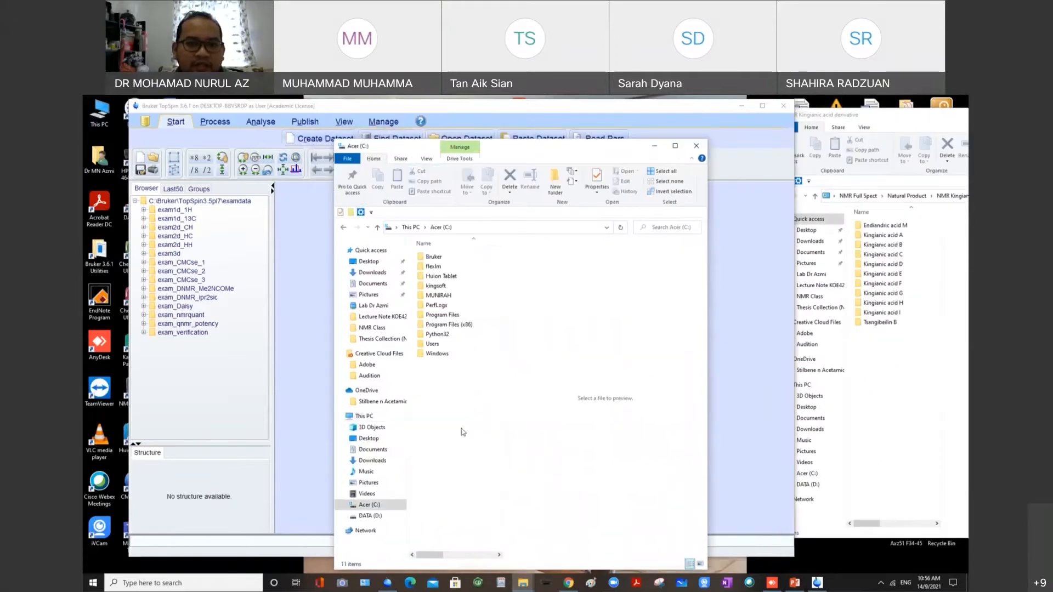
pyautogui.doubleClick(434, 257)
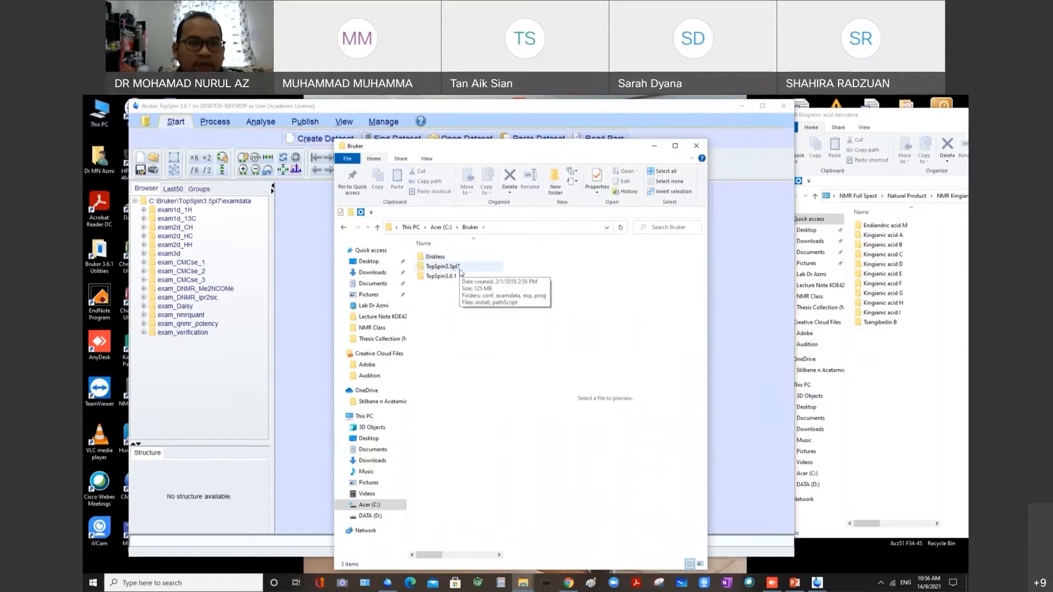
pyautogui.doubleClick(461, 269)
pyautogui.doubleClick(461, 268)
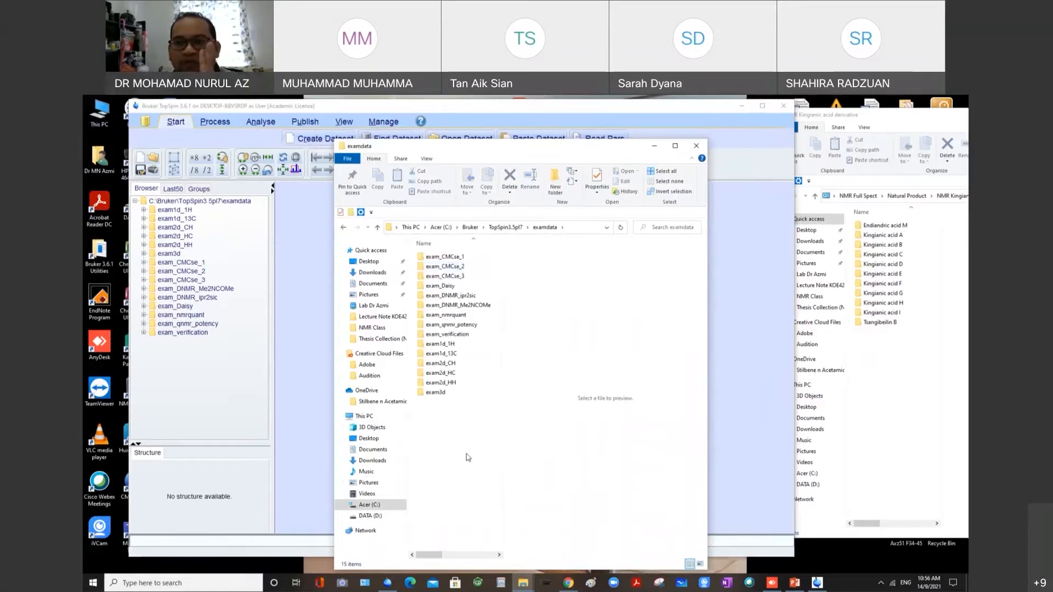
# Copy the Kingianic acid A folder from NMR Kingianic acid derivative into the examdata folder.
pyautogui.click(871, 227)
pyautogui.click(886, 236)
pyautogui.rightClick(884, 236)
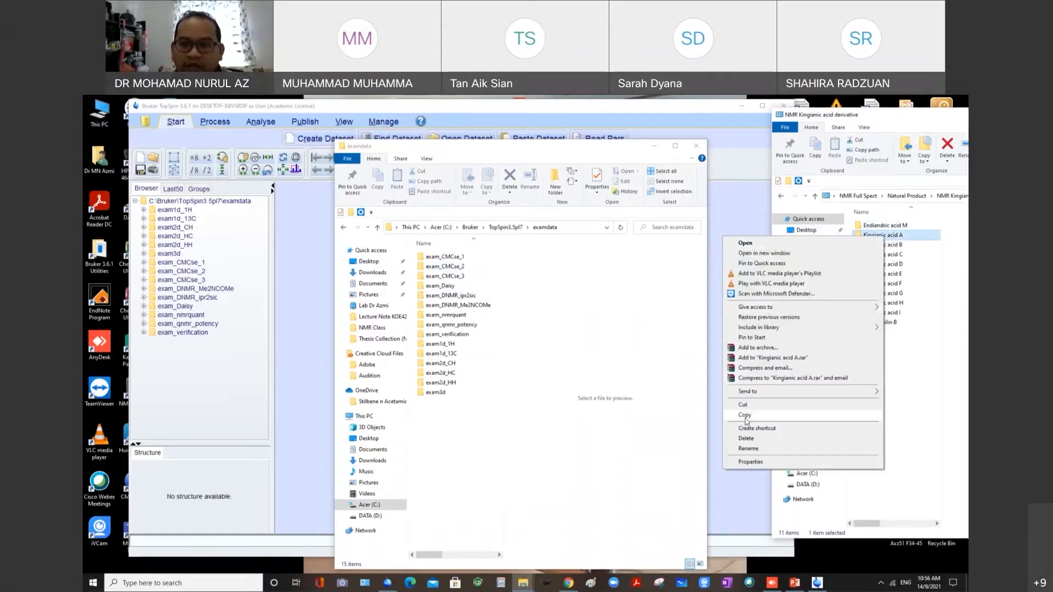
pyautogui.click(746, 416)
pyautogui.rightClick(452, 426)
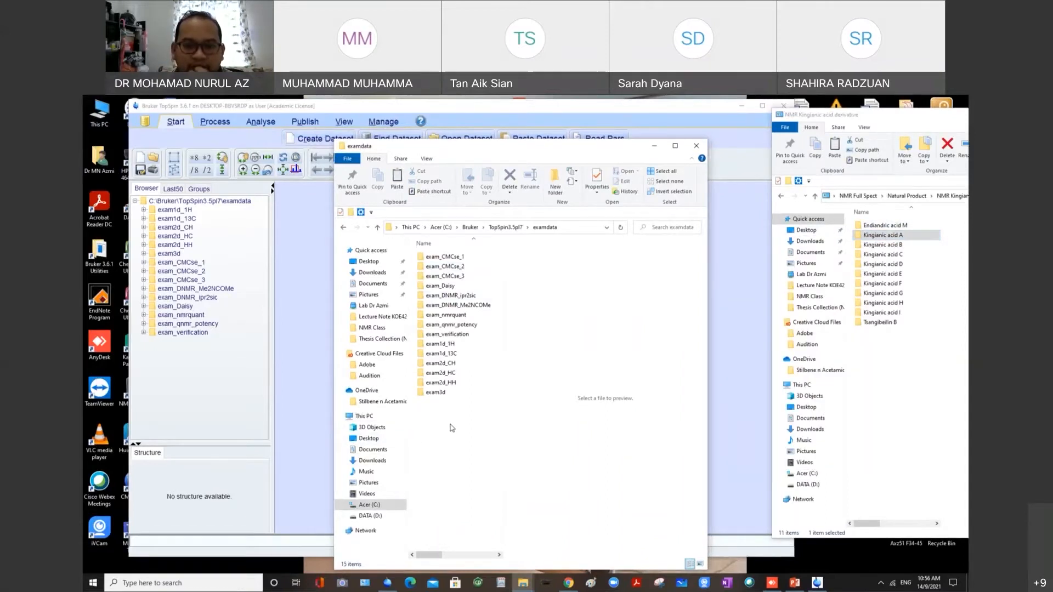
pyautogui.click(384, 489)
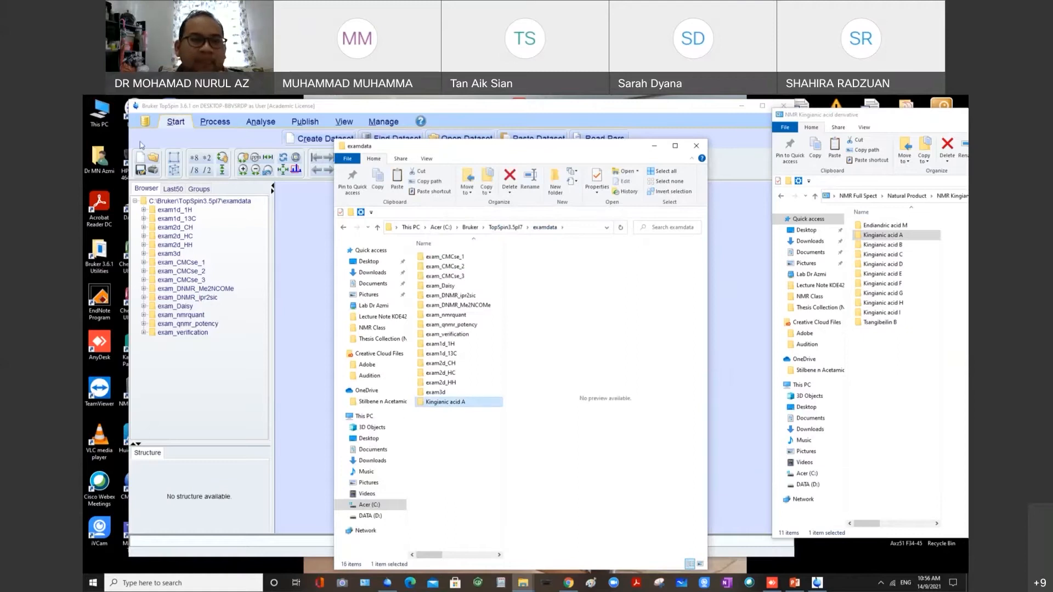
# Switch to TopSpin, refresh the examdata directory in the data browser and inspect the experiments inside Kingianic acid A.
pyautogui.click(136, 201)
pyautogui.click(135, 202)
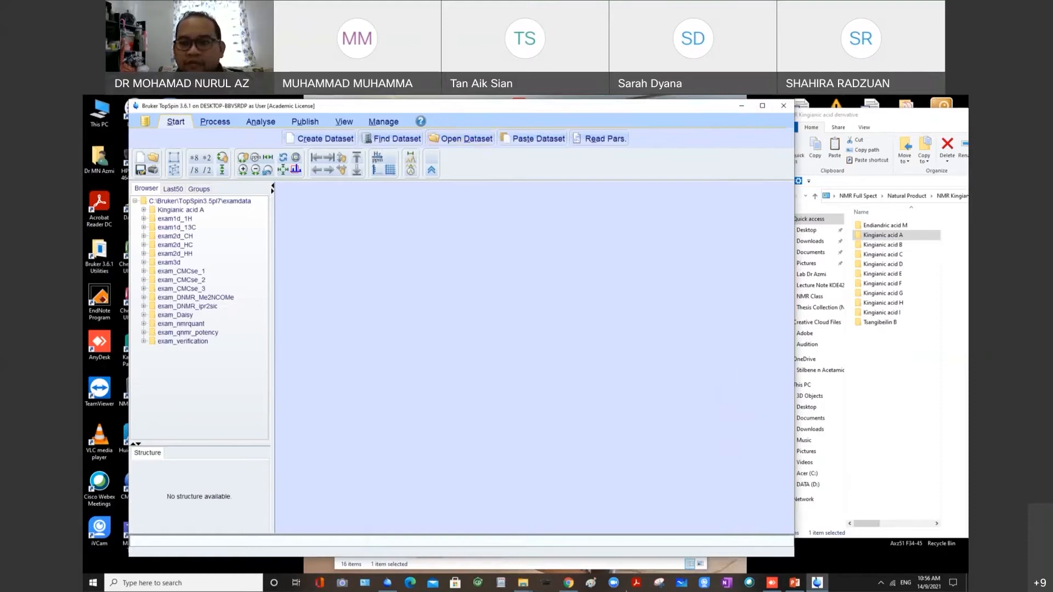
pyautogui.click(620, 565)
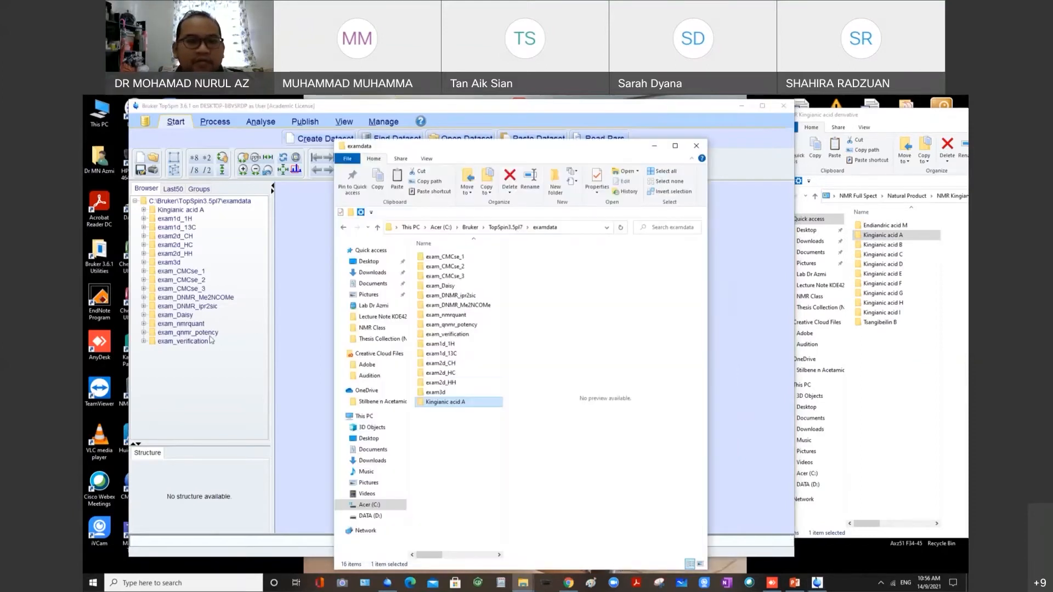
pyautogui.click(180, 211)
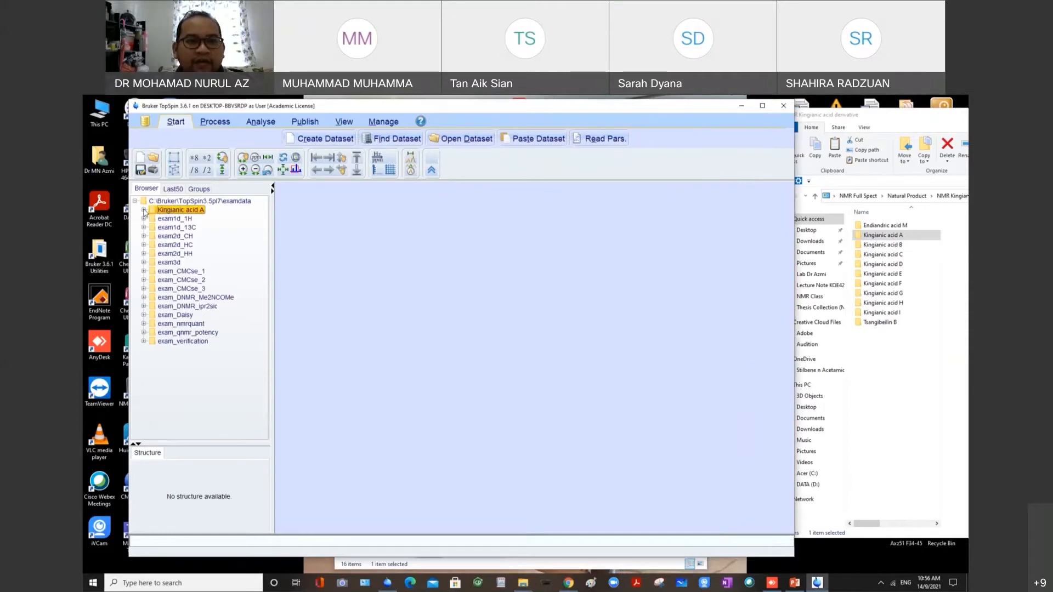
pyautogui.click(143, 210)
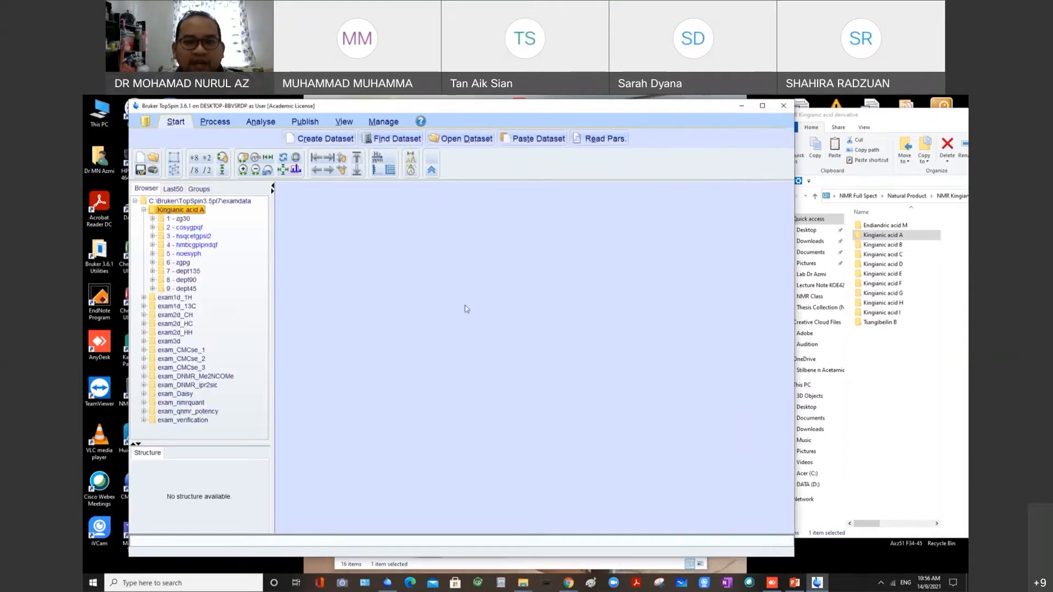
pyautogui.click(144, 210)
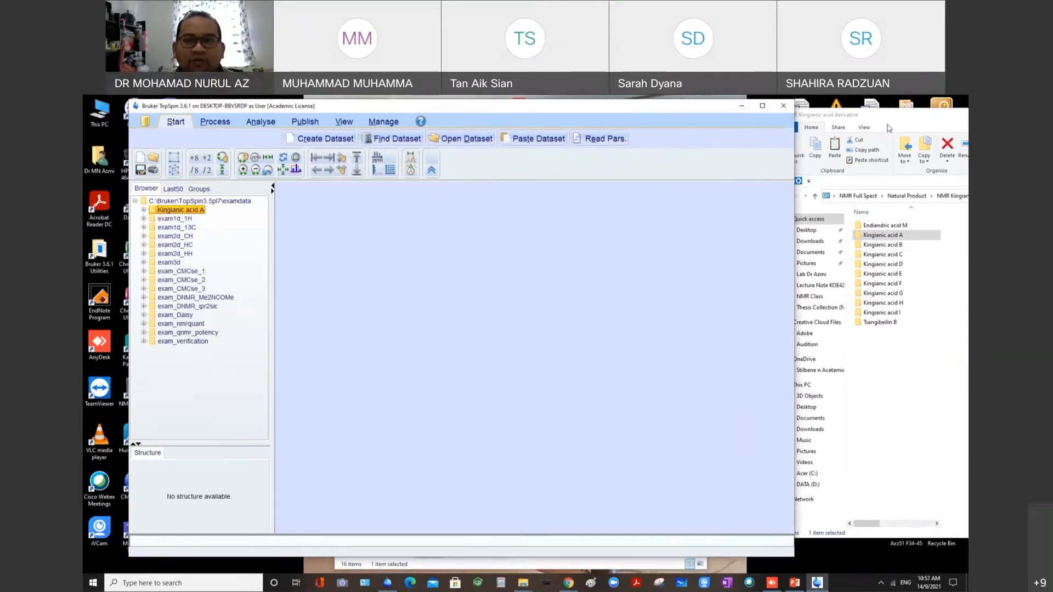
# Move the NMR Kingianic acid derivative folder window clear of the TopSpin window.
pyautogui.moveTo(890, 120); pyautogui.dragTo(795, 125)
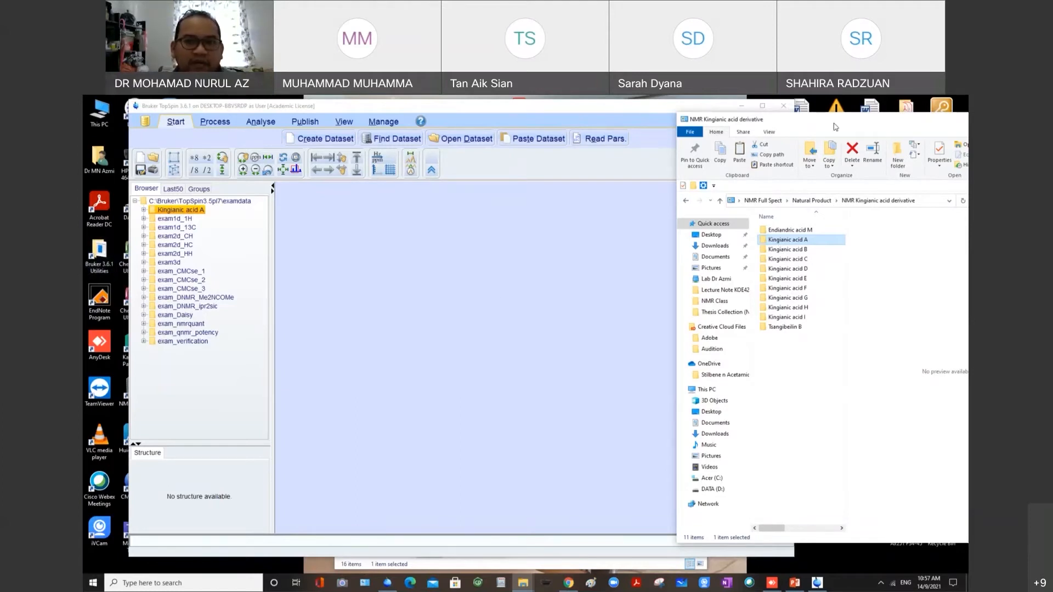
pyautogui.moveTo(835, 126); pyautogui.dragTo(962, 117)
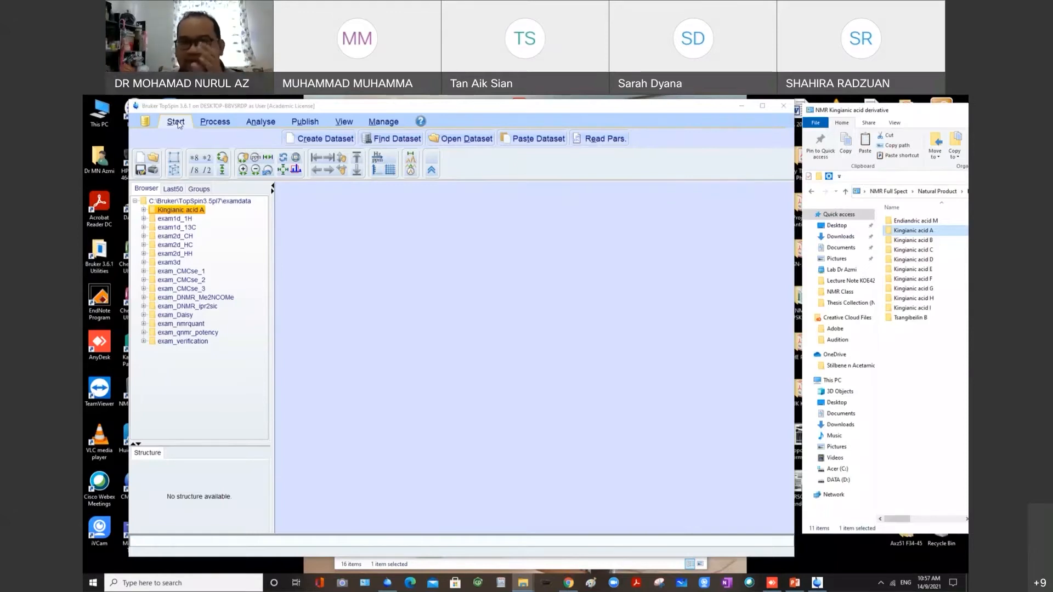
# Review TopSpin's processing, analysis, publishing and viewing commands, finishing with the processing commands.
pyautogui.click(227, 125)
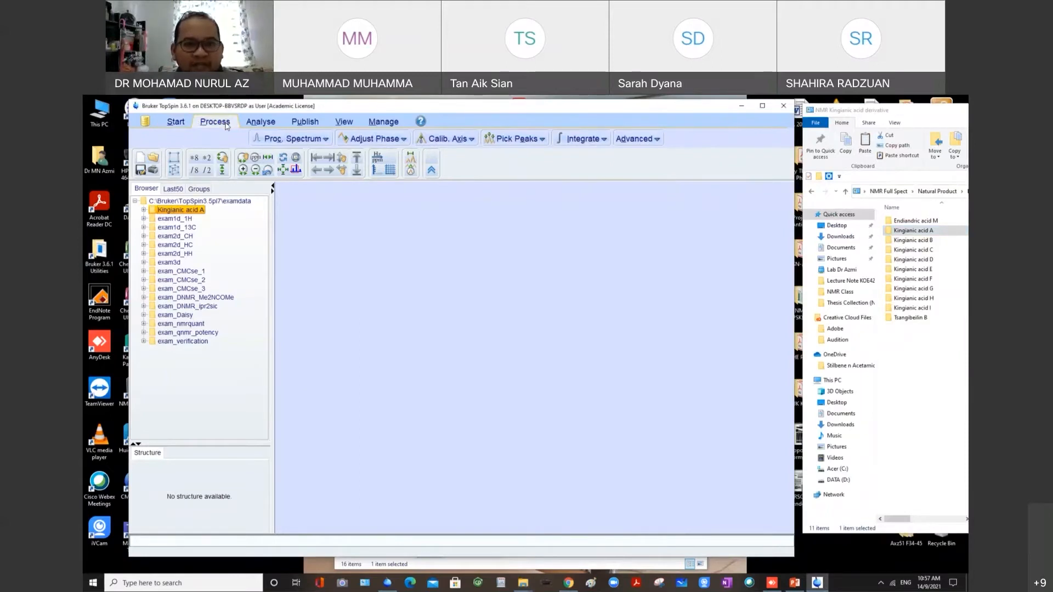
pyautogui.click(261, 122)
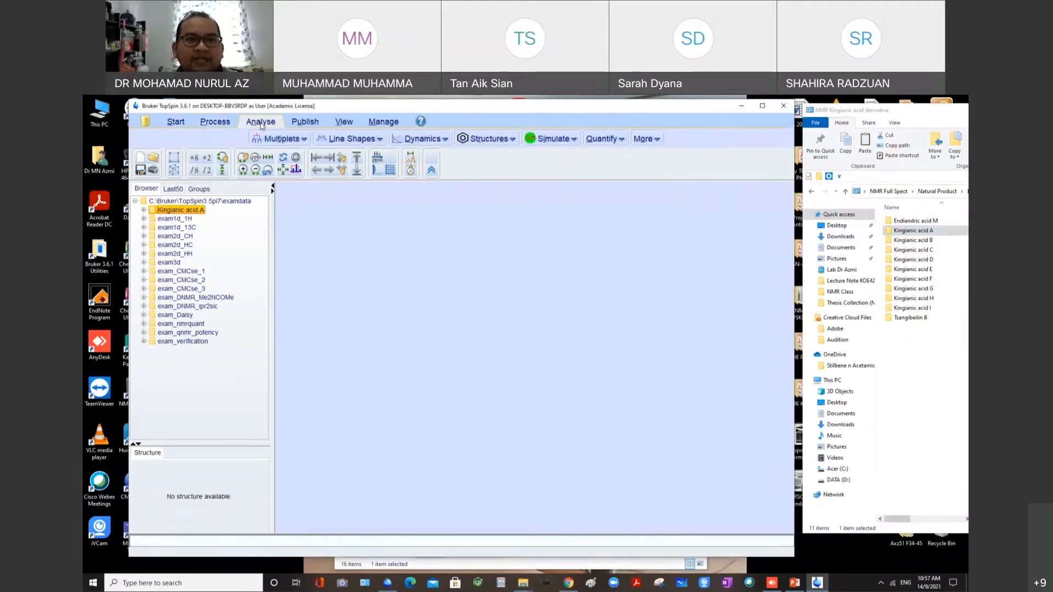
pyautogui.click(308, 126)
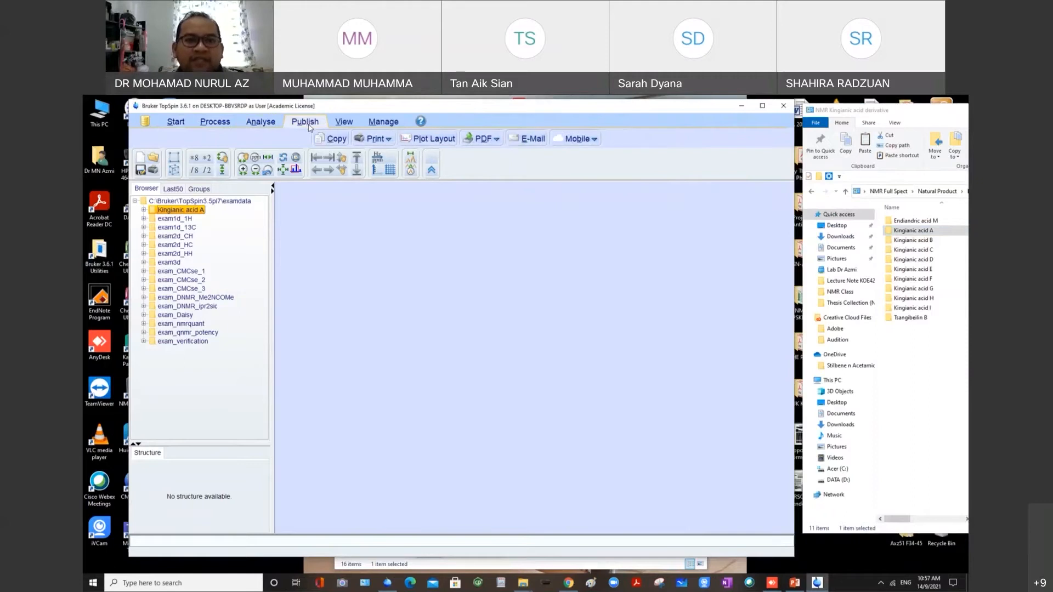
pyautogui.click(339, 125)
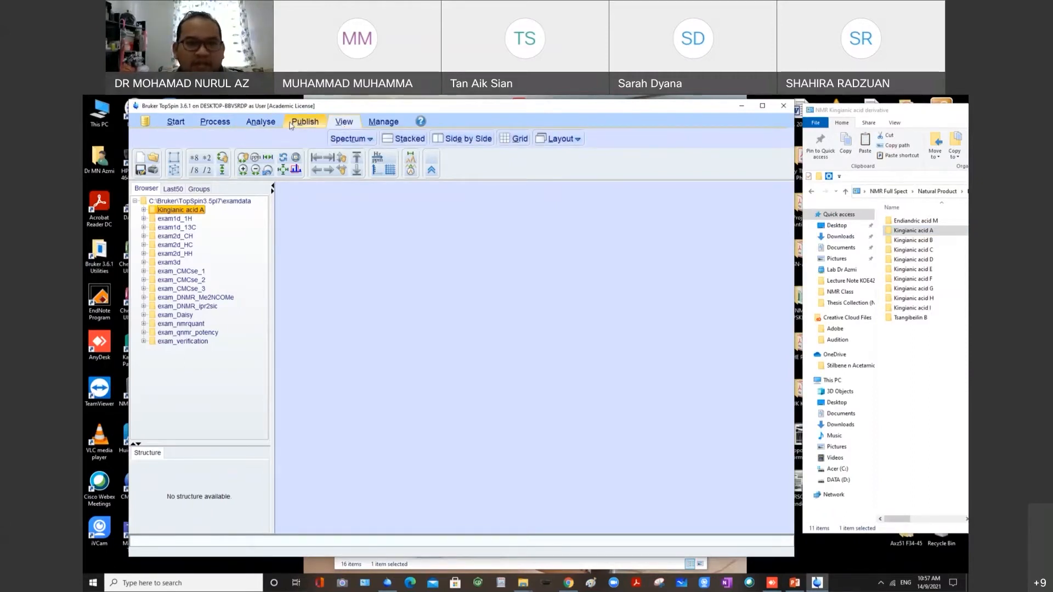
pyautogui.click(216, 124)
pyautogui.click(261, 124)
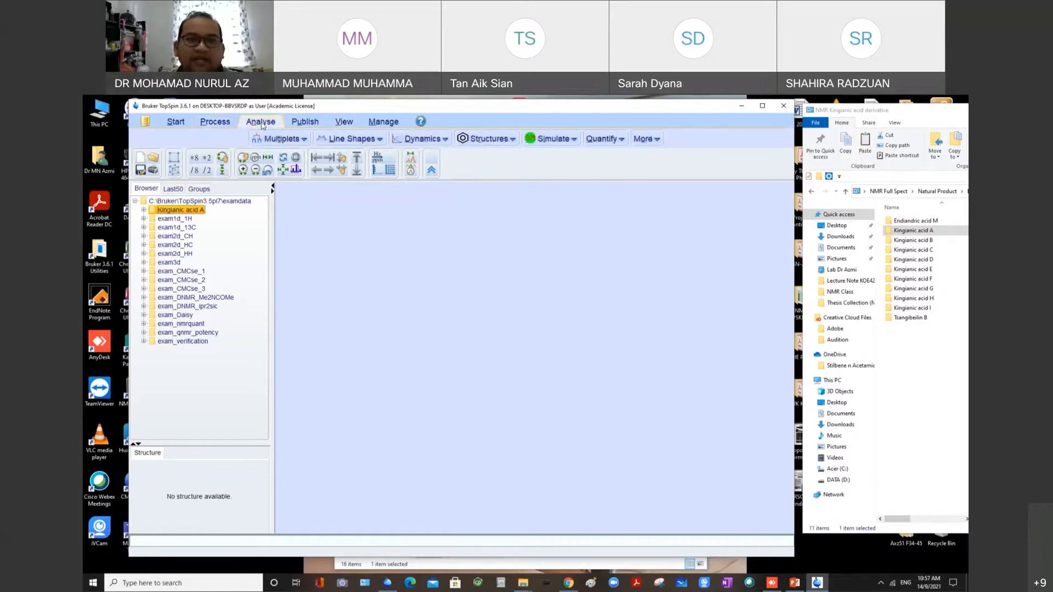
pyautogui.click(313, 125)
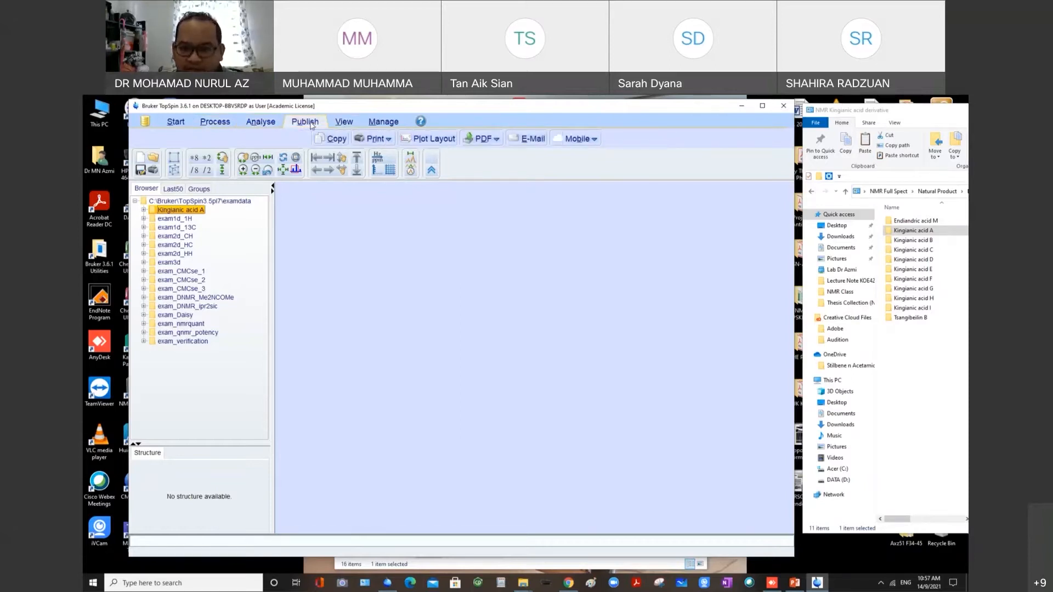
pyautogui.click(215, 122)
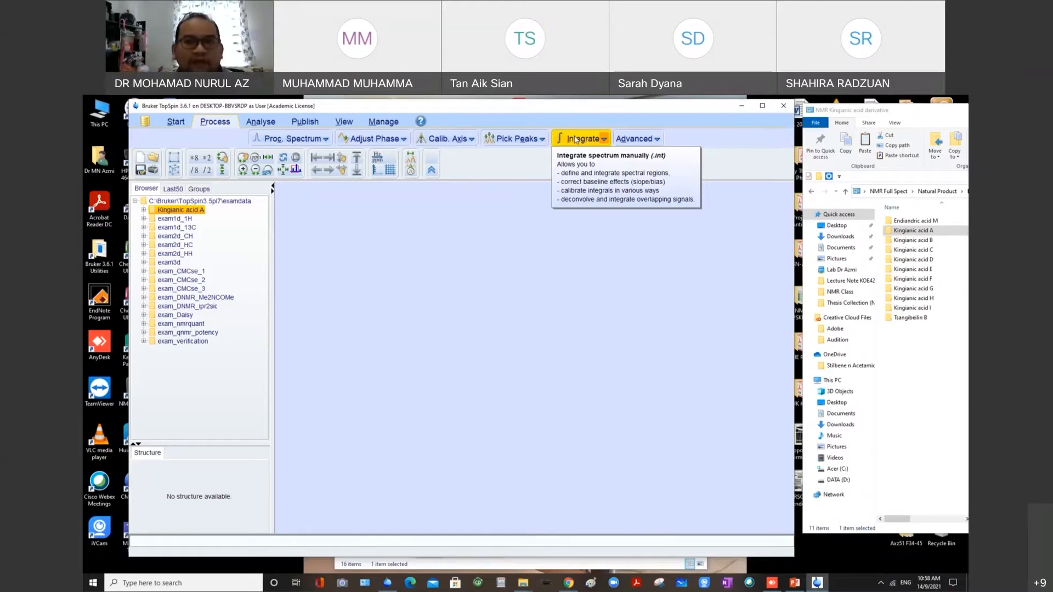
# Review the axis calibration options, the analysis commands and the publishing commands, including the PDF and PNG export formats.
pyautogui.click(442, 137)
pyautogui.click(536, 284)
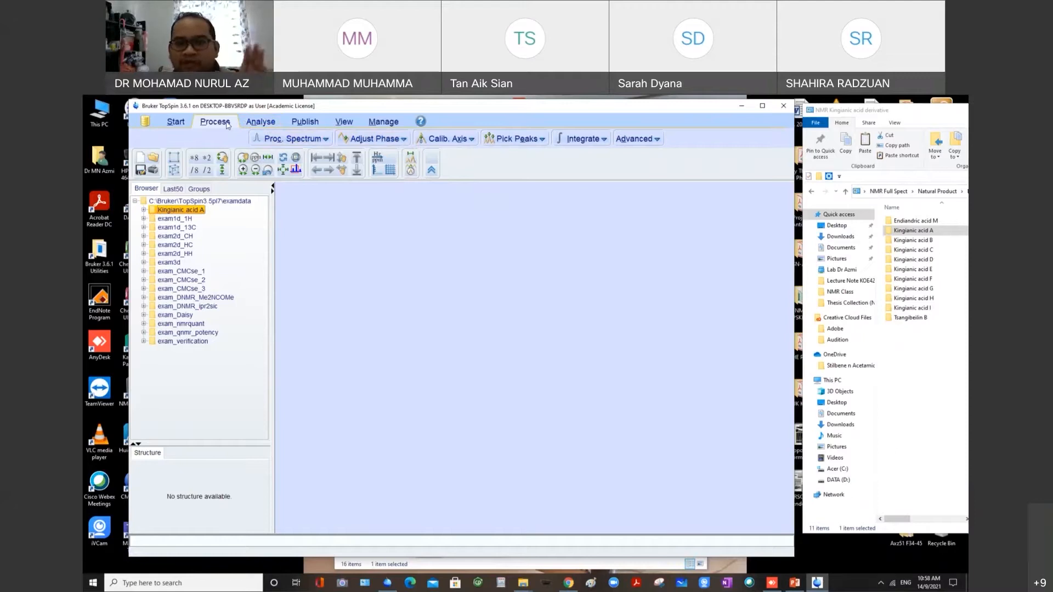
pyautogui.click(252, 124)
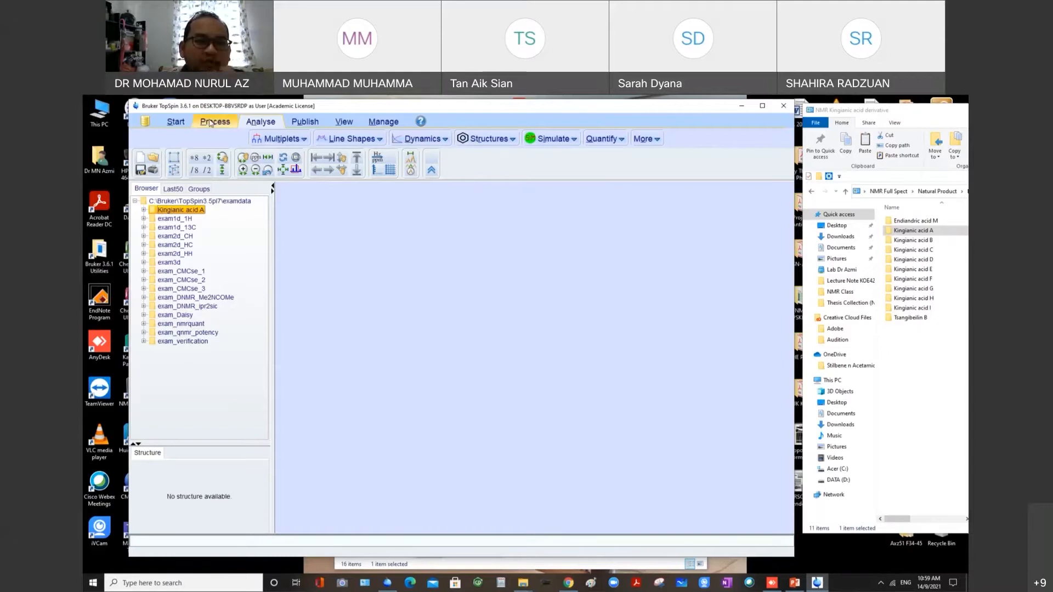
pyautogui.click(299, 121)
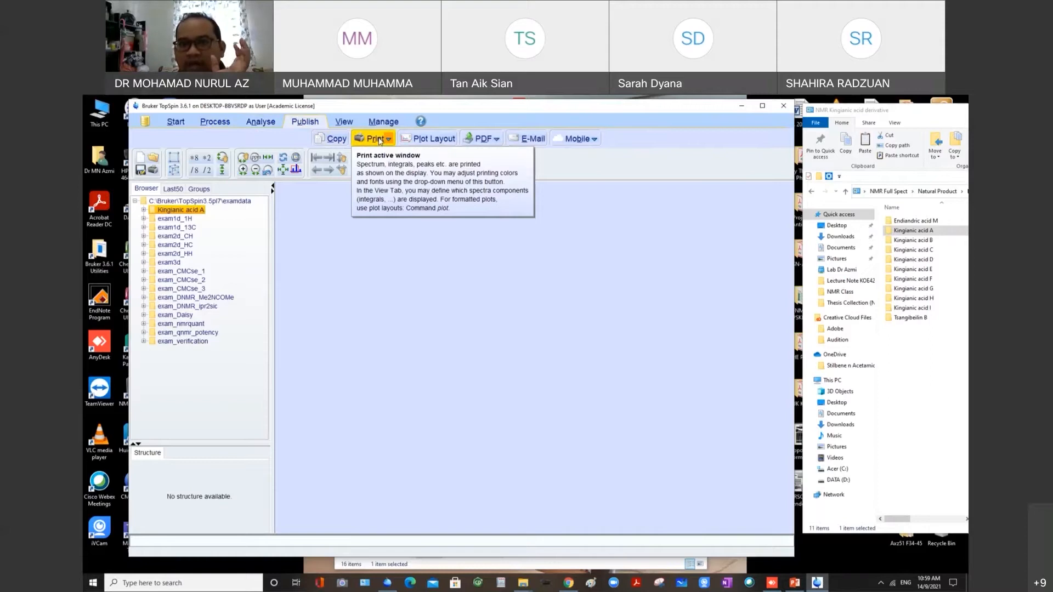
pyautogui.click(496, 143)
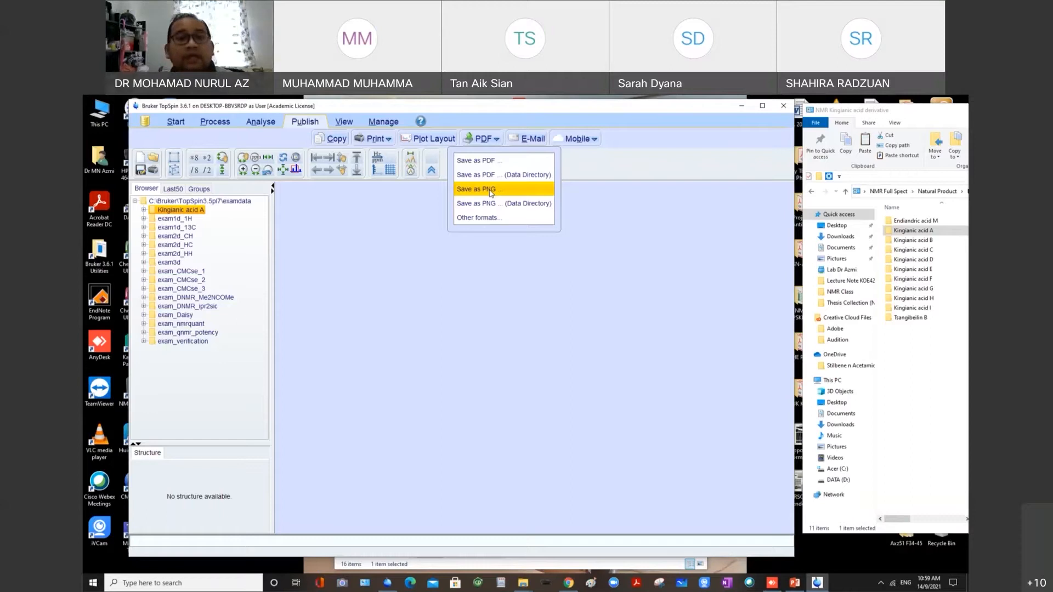
pyautogui.click(457, 255)
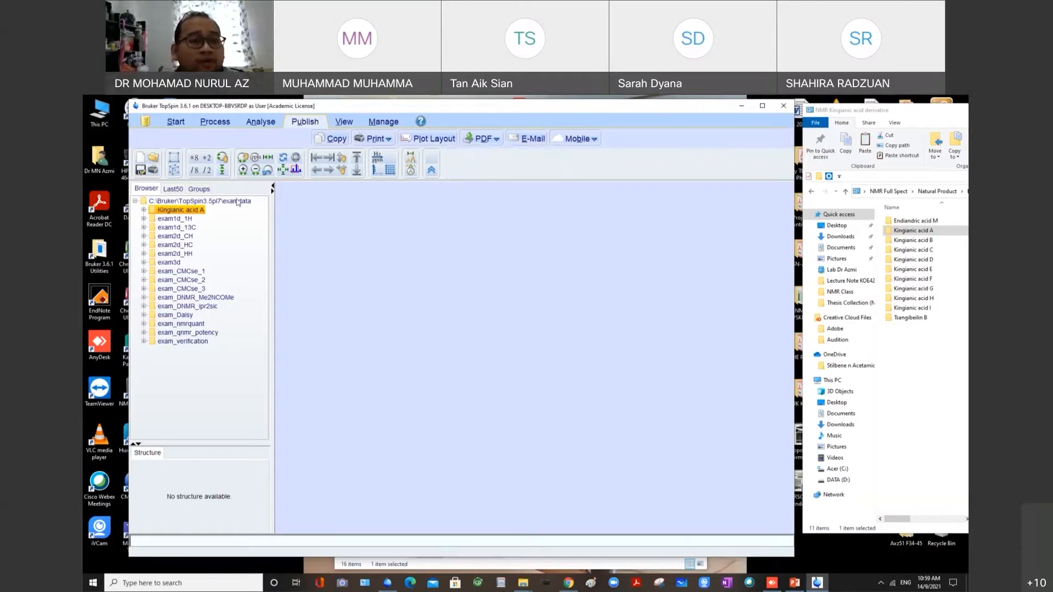
# Start opening a dataset and browse from the Desktop to the NMR Full Spect folder.
pyautogui.click(154, 161)
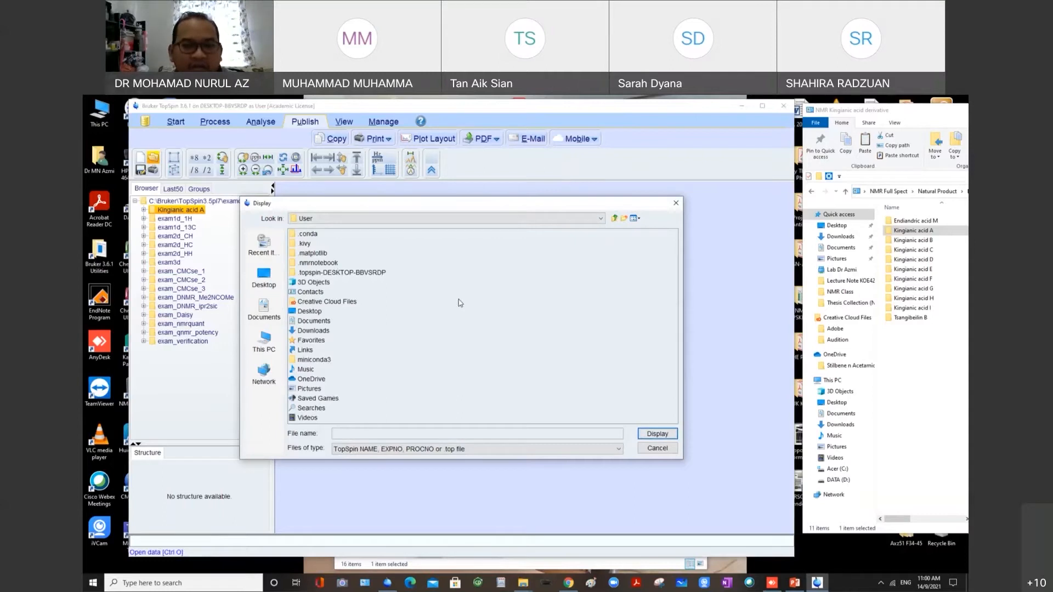
pyautogui.click(265, 285)
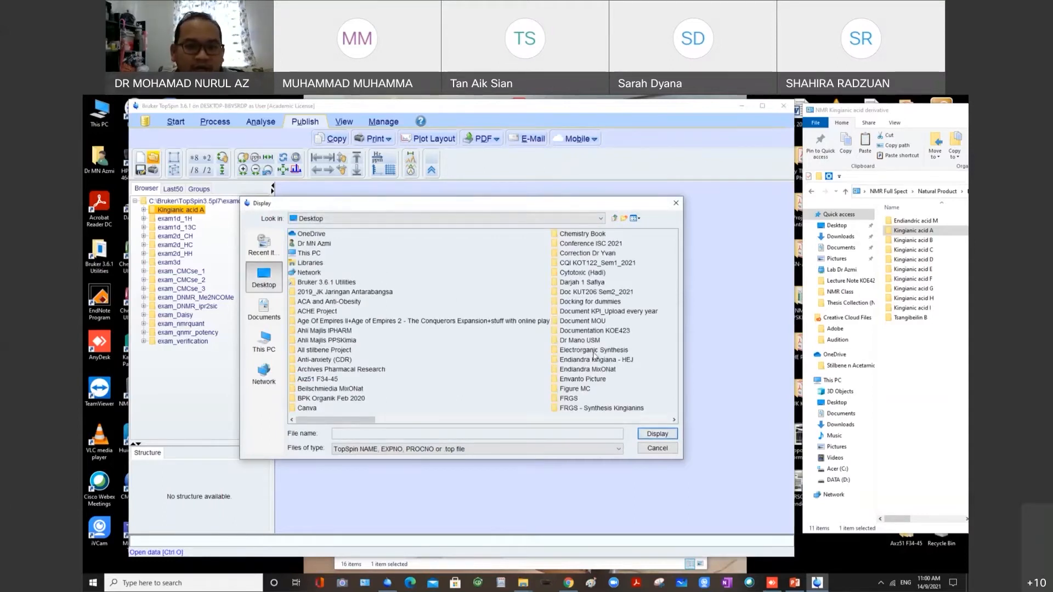
pyautogui.scroll(-5, 598, 377)
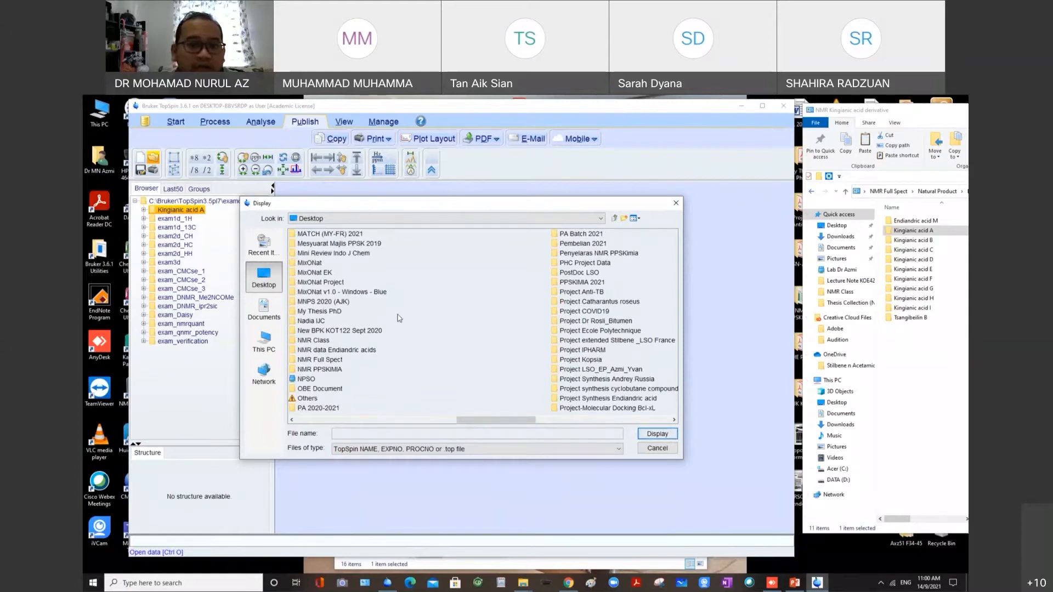
pyautogui.doubleClick(321, 370)
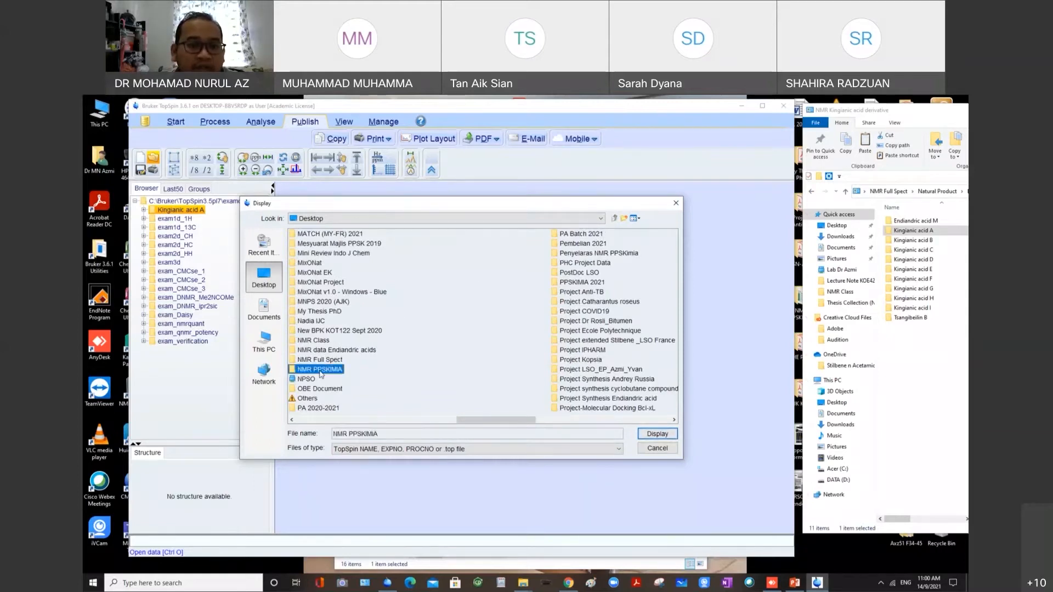
pyautogui.click(616, 217)
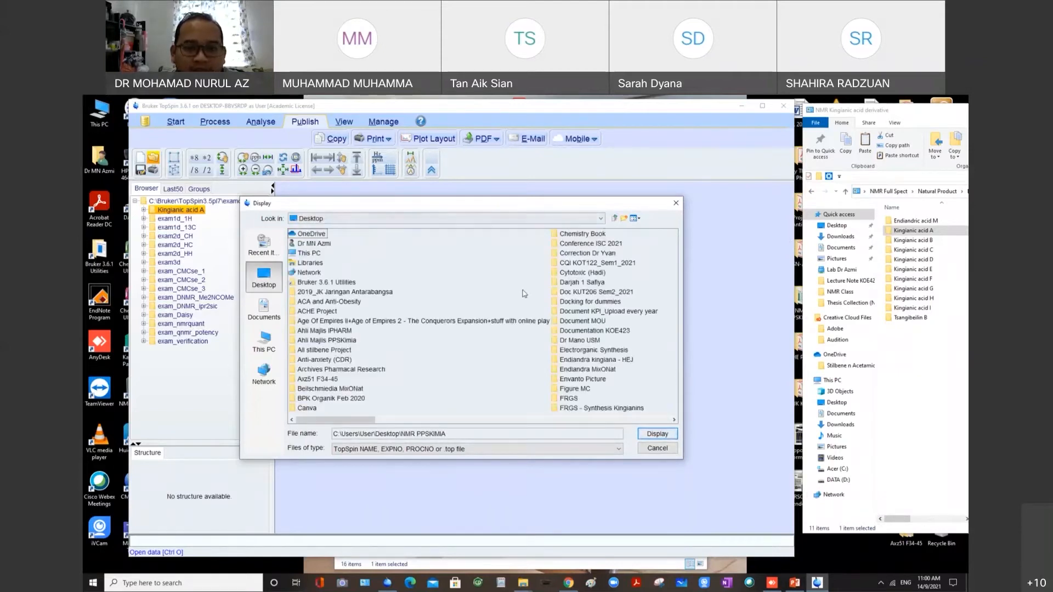
pyautogui.hscroll(3, 525, 302)
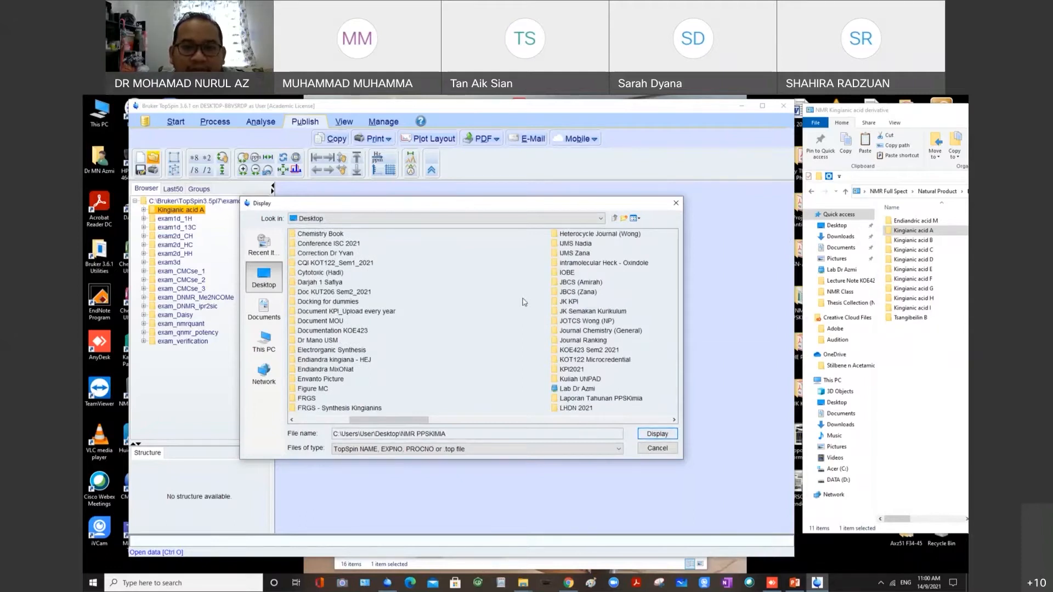
pyautogui.hscroll(3, 525, 302)
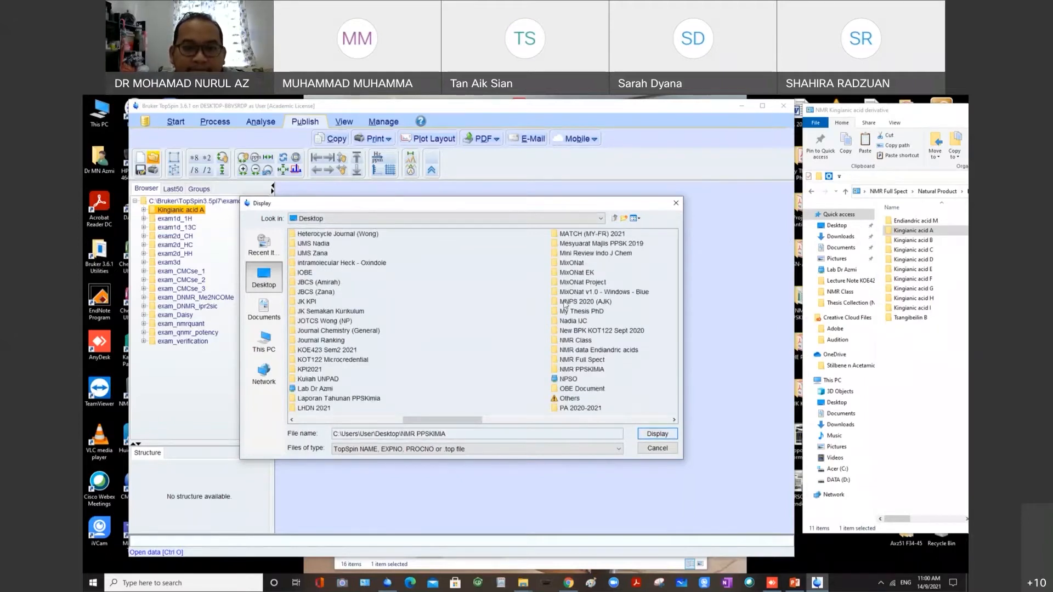
pyautogui.click(583, 360)
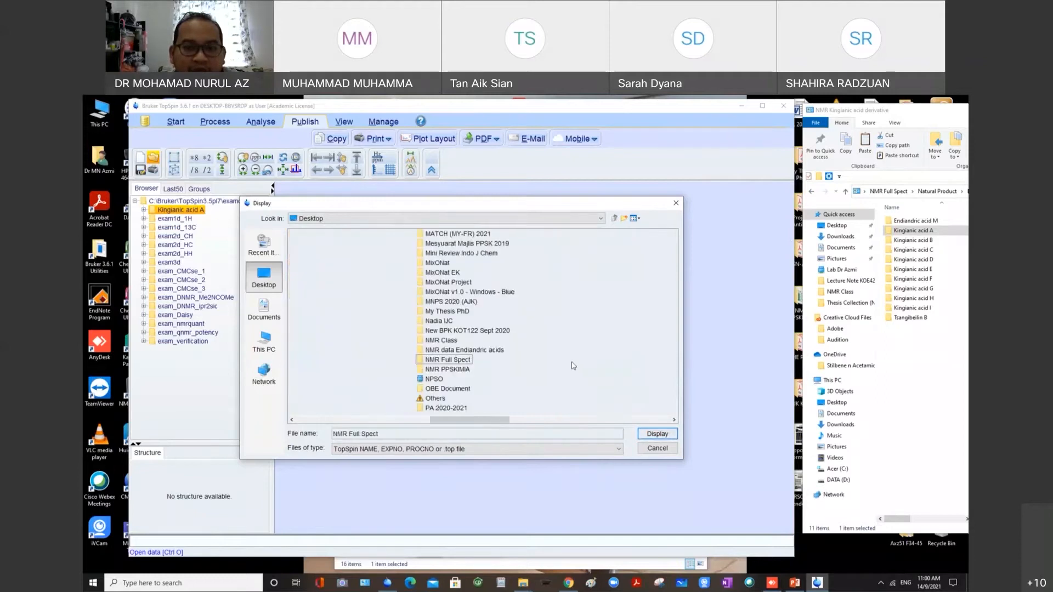
pyautogui.doubleClick(440, 361)
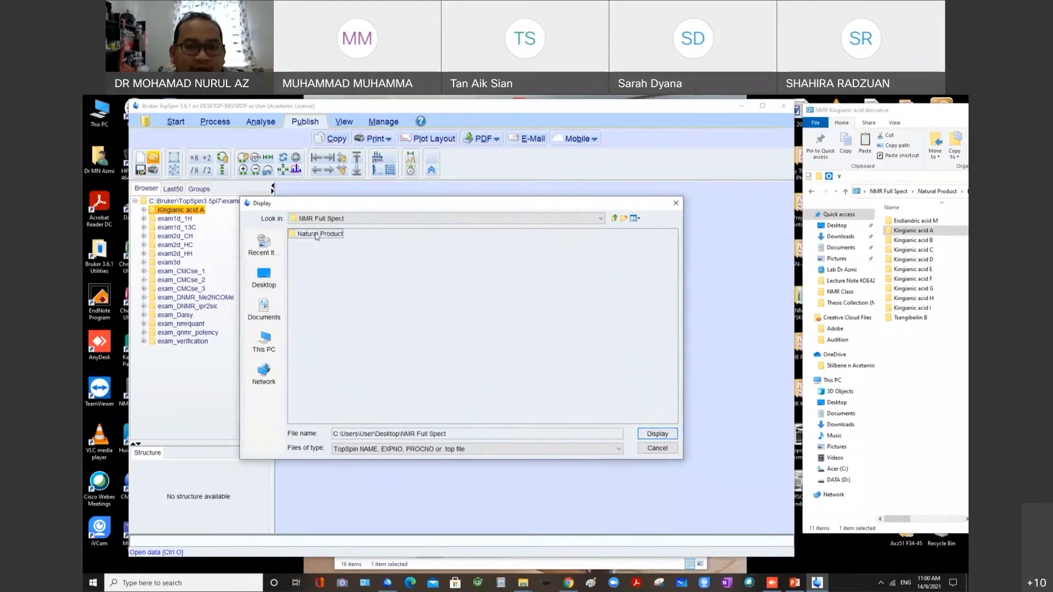
# Browse through Natural Product and NMR Kingianic acid derivative to the Kingianic acid A experiments, and leave the dialog without opening one.
pyautogui.click(316, 234)
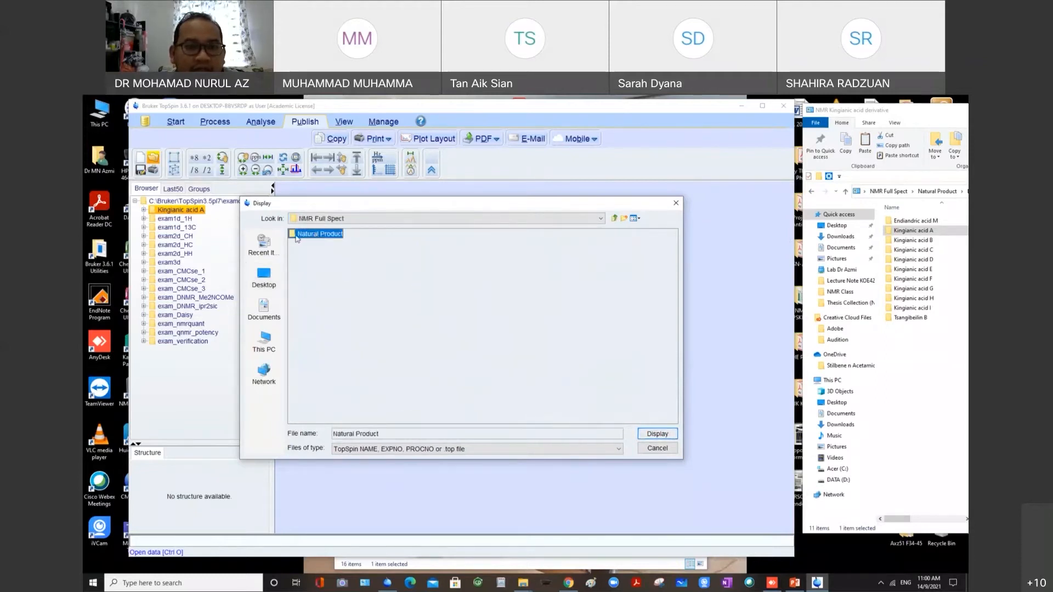
pyautogui.doubleClick(316, 236)
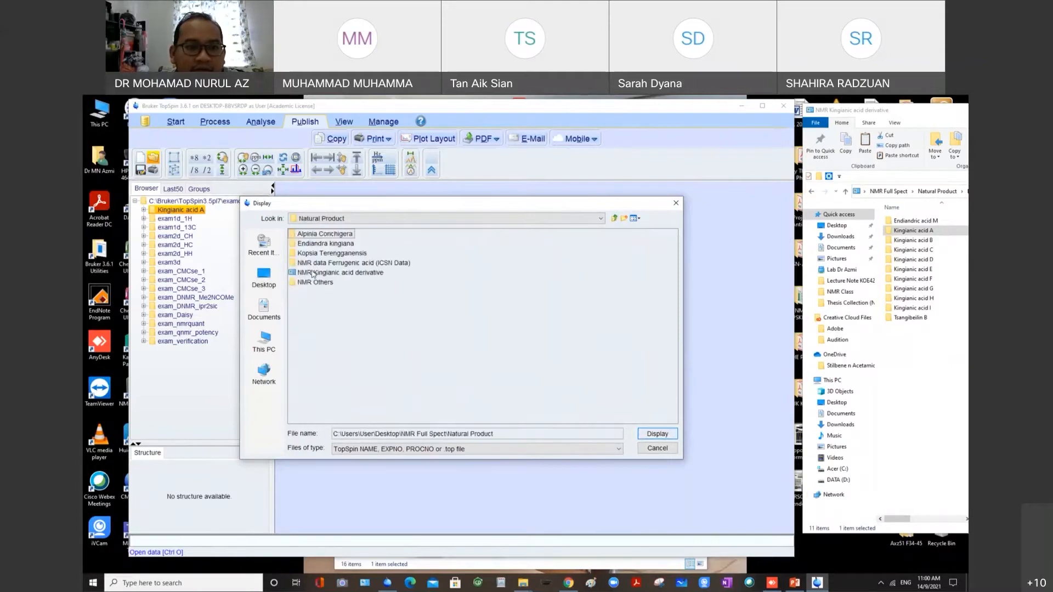
pyautogui.click(314, 273)
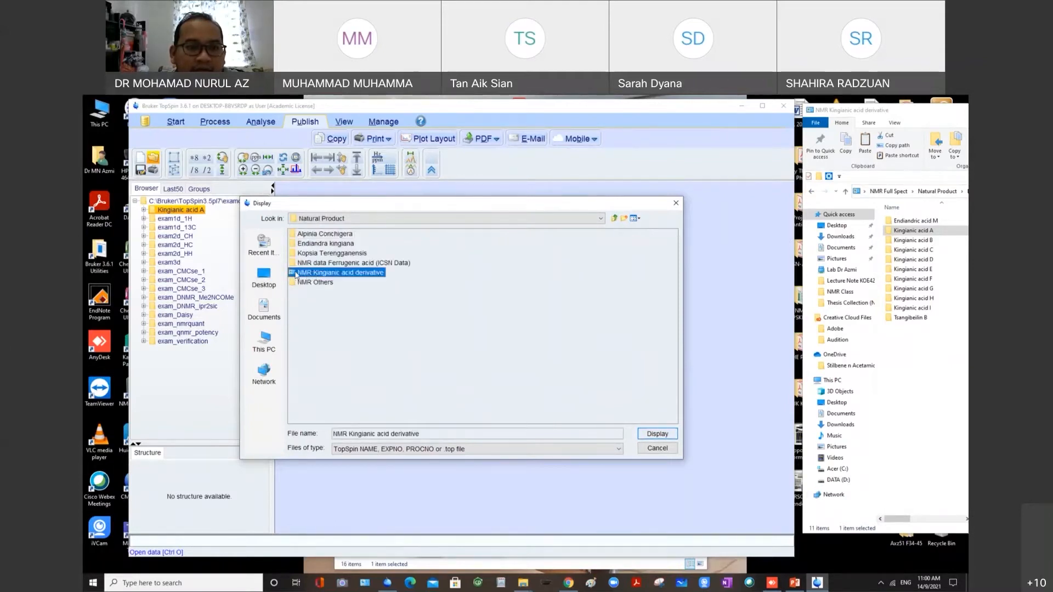
pyautogui.doubleClick(315, 273)
pyautogui.click(303, 244)
pyautogui.doubleClick(303, 244)
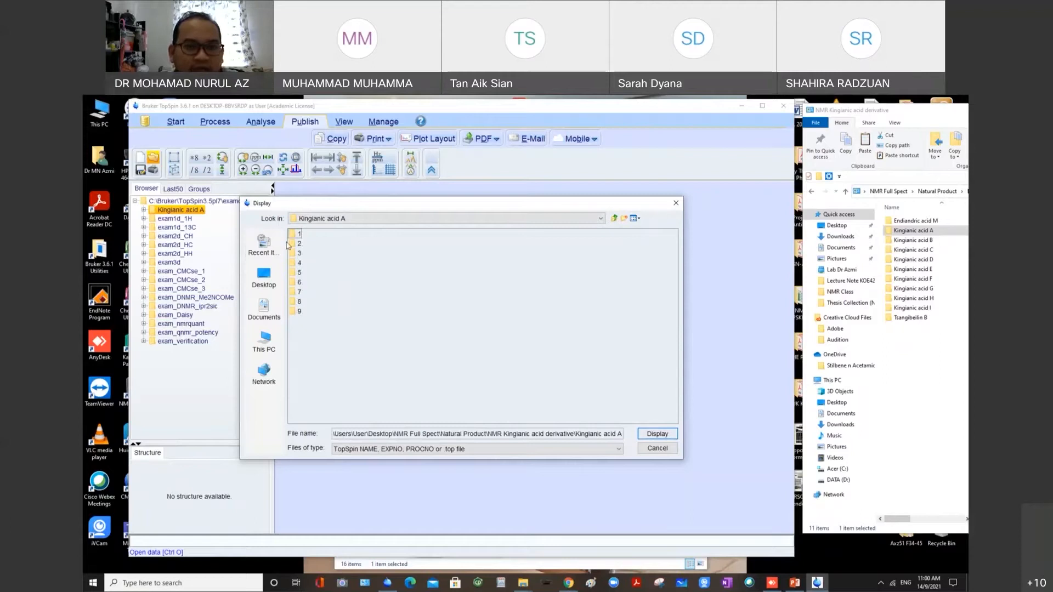
pyautogui.click(675, 205)
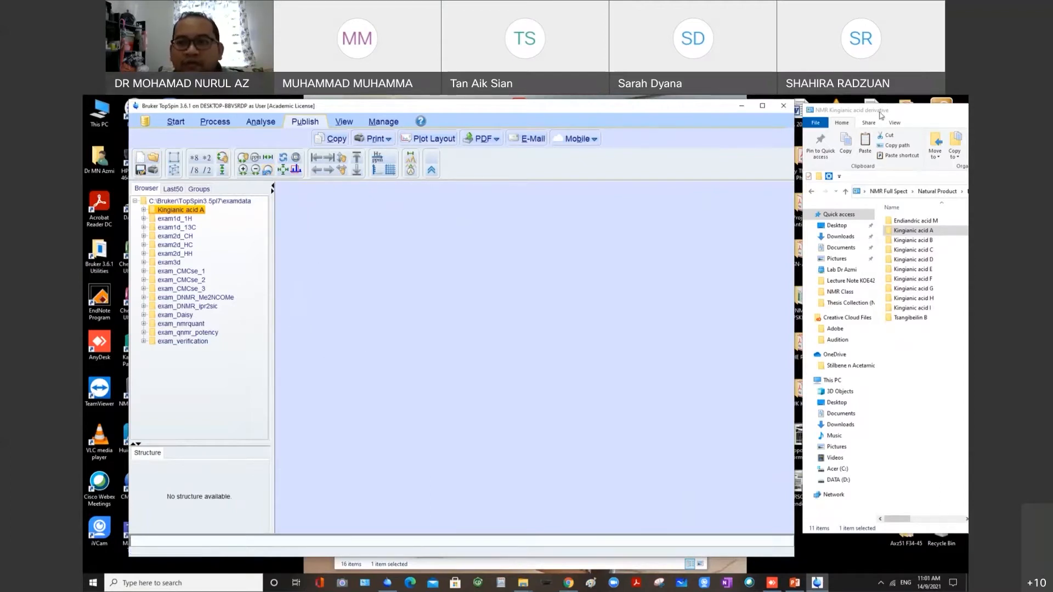
# Bring the NMR Kingianic acid derivative folder window closer and examine the experiments listed under Kingianic acid A in the data browser.
pyautogui.moveTo(881, 114); pyautogui.dragTo(766, 123)
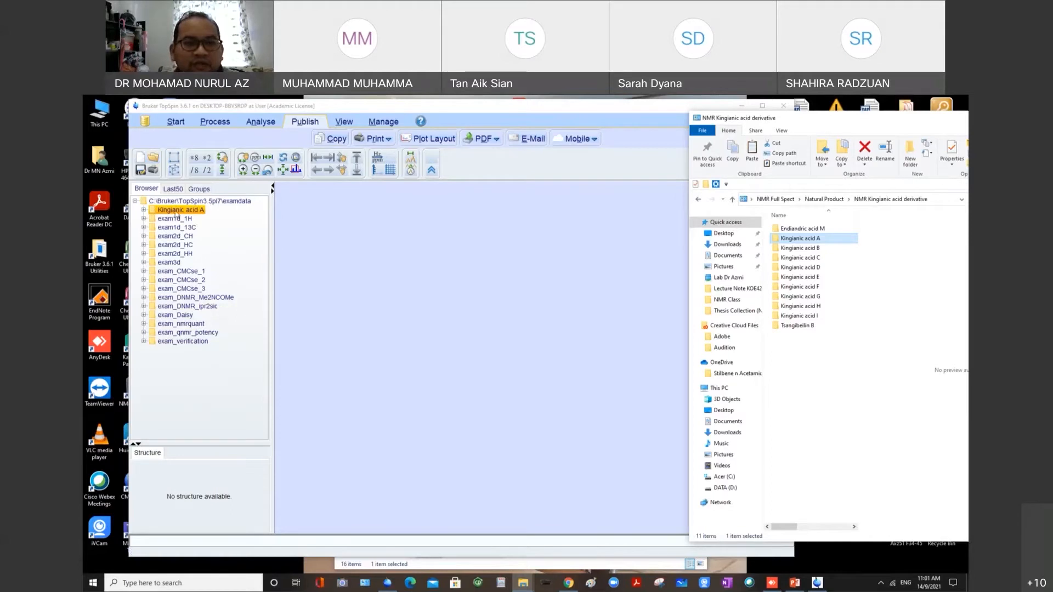
pyautogui.click(144, 210)
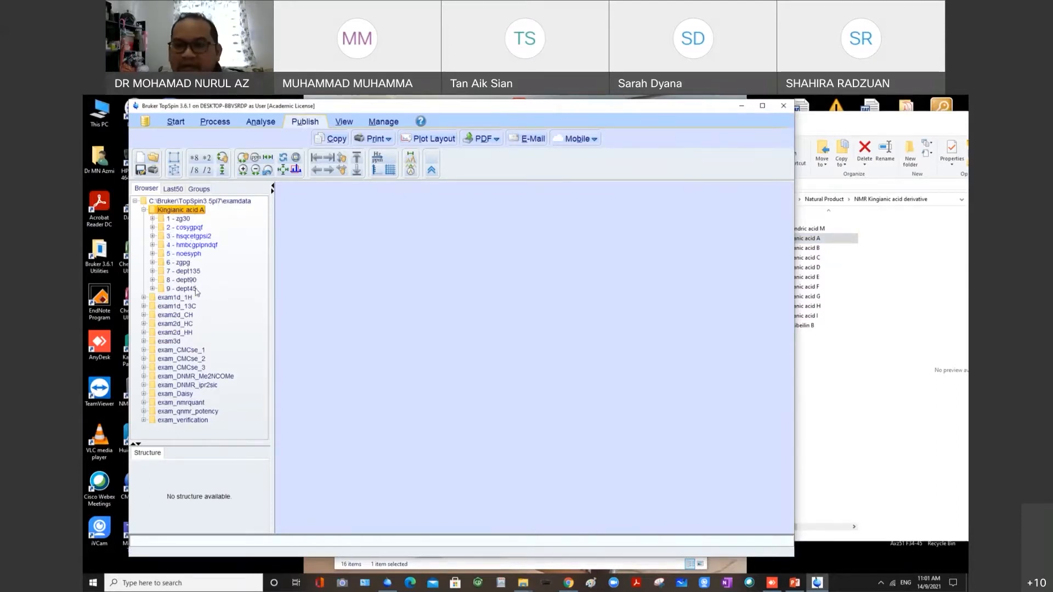
pyautogui.click(144, 210)
# Load Kingianic acid A from the folder window into TopSpin's display area and open its 1D zg30 experiment 1/1.
pyautogui.click(827, 129)
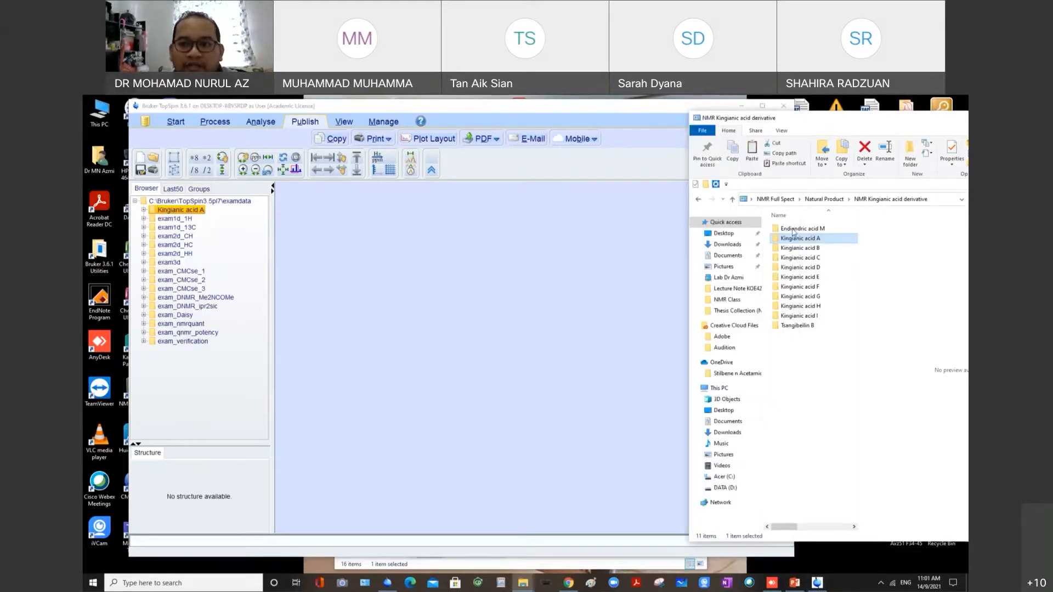
pyautogui.moveTo(793, 236); pyautogui.dragTo(409, 271)
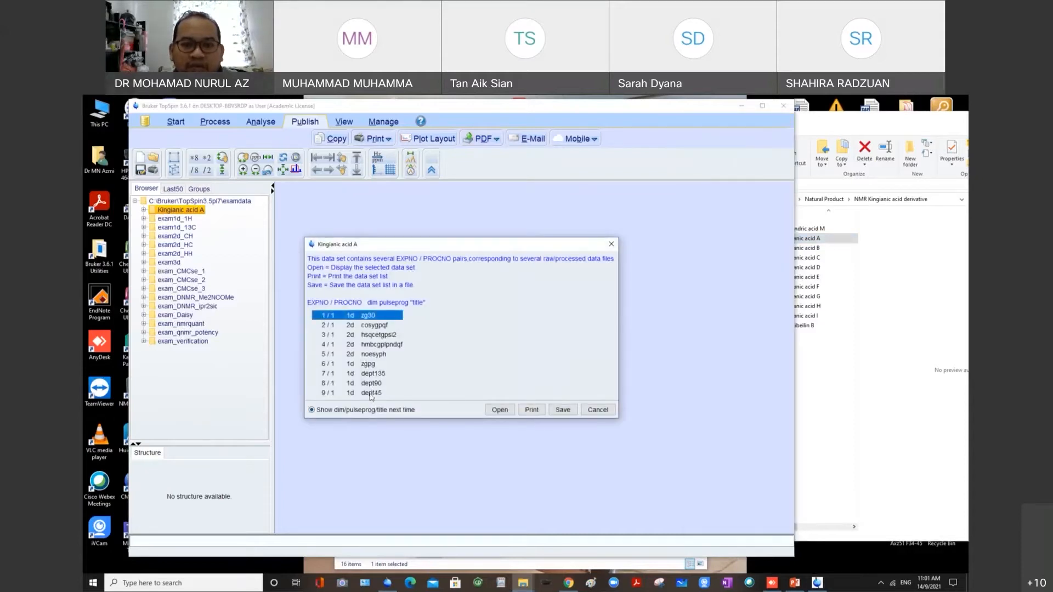
pyautogui.click(500, 410)
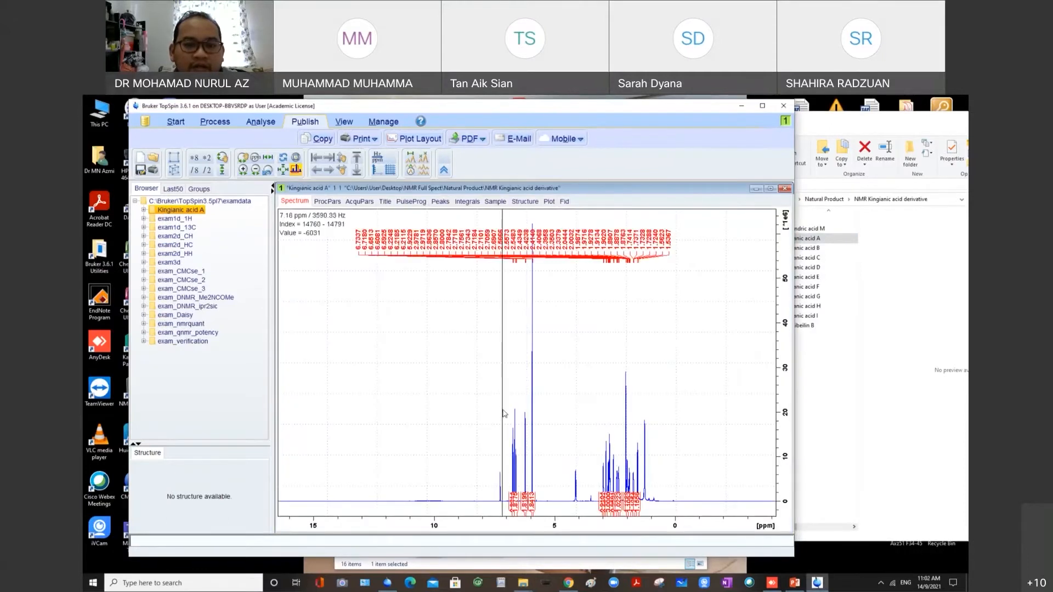
# Expand the proton spectrum's region from about 7.4 to 1 ppm, raise its baseline above the integral values and maximize the TopSpin window.
pyautogui.moveTo(497, 416); pyautogui.dragTo(652, 417)
pyautogui.moveTo(342, 159); pyautogui.dragTo(343, 126)
pyautogui.scroll(-1, 525, 370)
pyautogui.moveTo(341, 158); pyautogui.dragTo(341, 139)
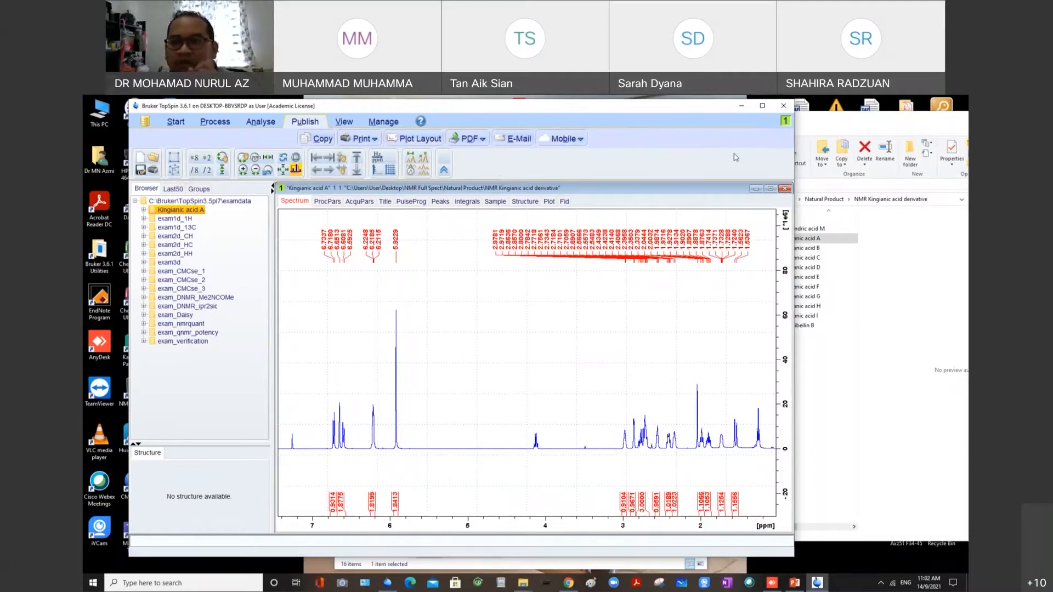
pyautogui.click(762, 105)
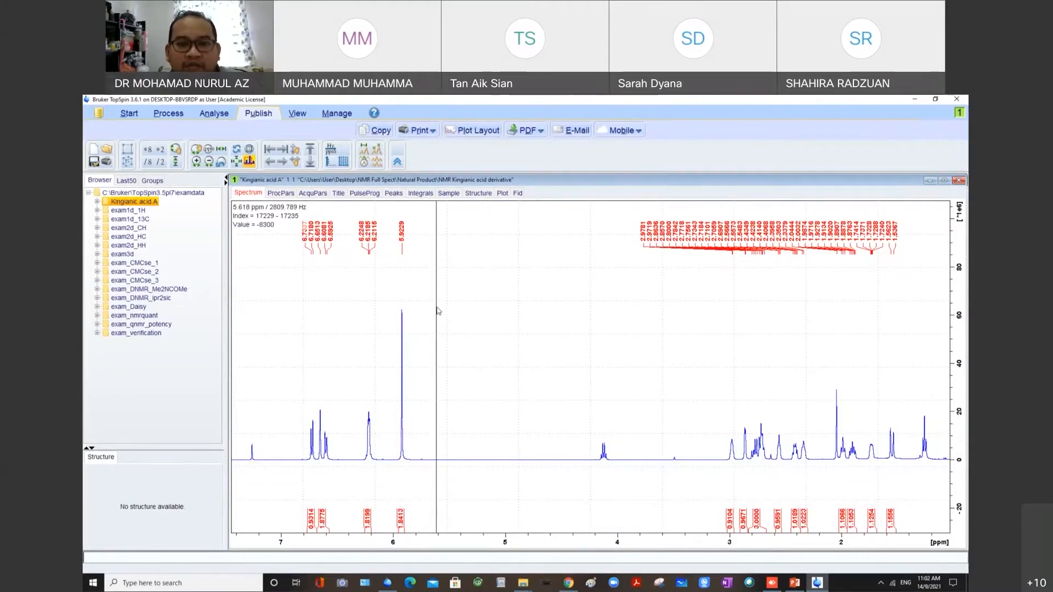
# Reset the spectrum's vertical display and zoom into the solvent peak region from about 7.37 to 7.0 ppm.
pyautogui.doubleClick(438, 309)
pyautogui.moveTo(538, 325); pyautogui.dragTo(814, 326)
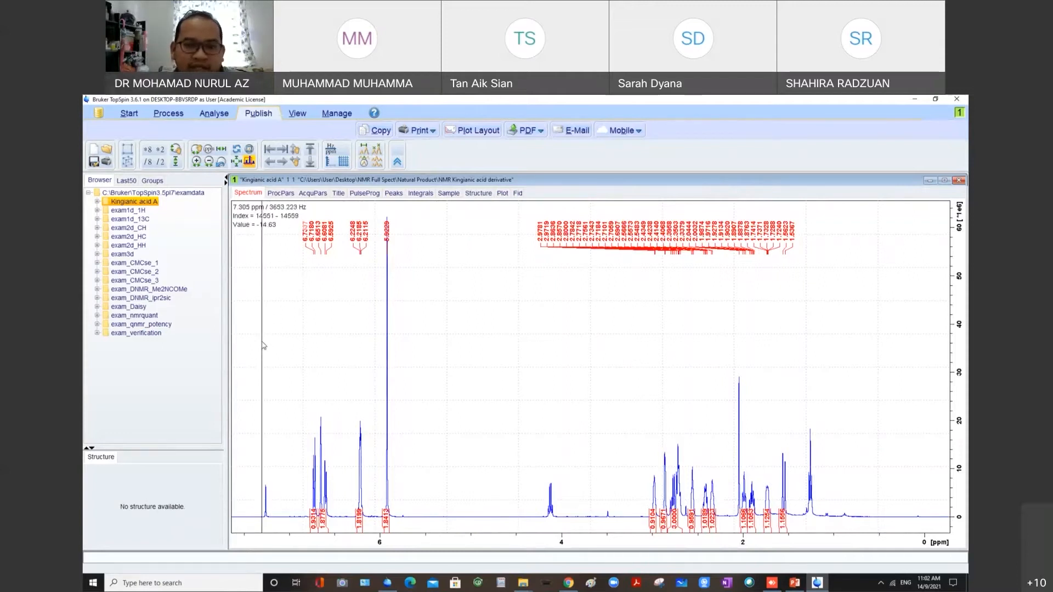
pyautogui.moveTo(257, 346); pyautogui.dragTo(285, 347)
pyautogui.scroll(1, 473, 370)
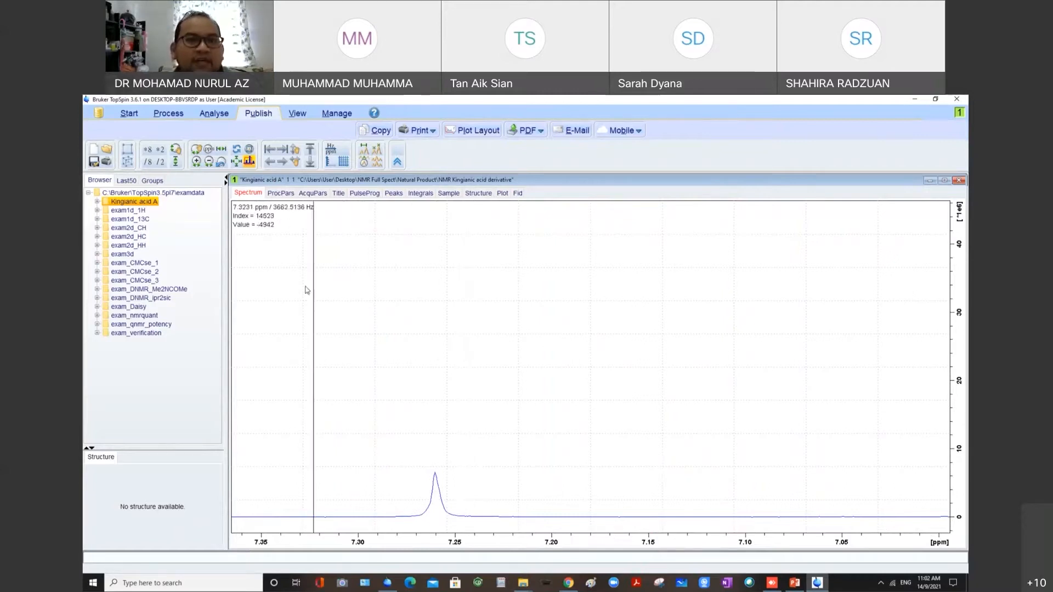
# Try the axis calibration, leave it without setting a reference and magnify the peak near 7.26 ppm around its apex.
pyautogui.click(178, 113)
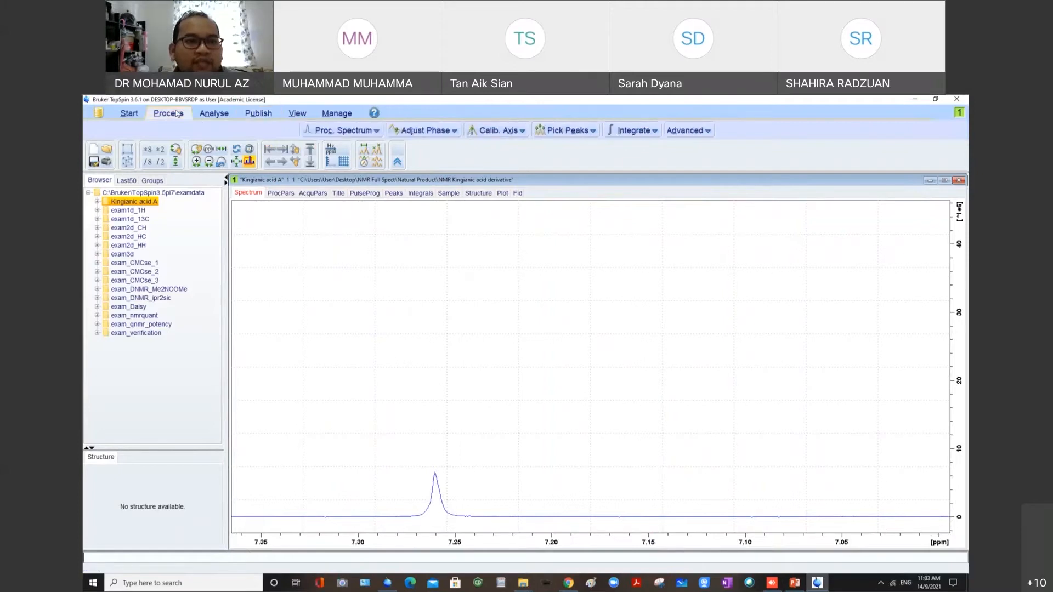
pyautogui.click(497, 132)
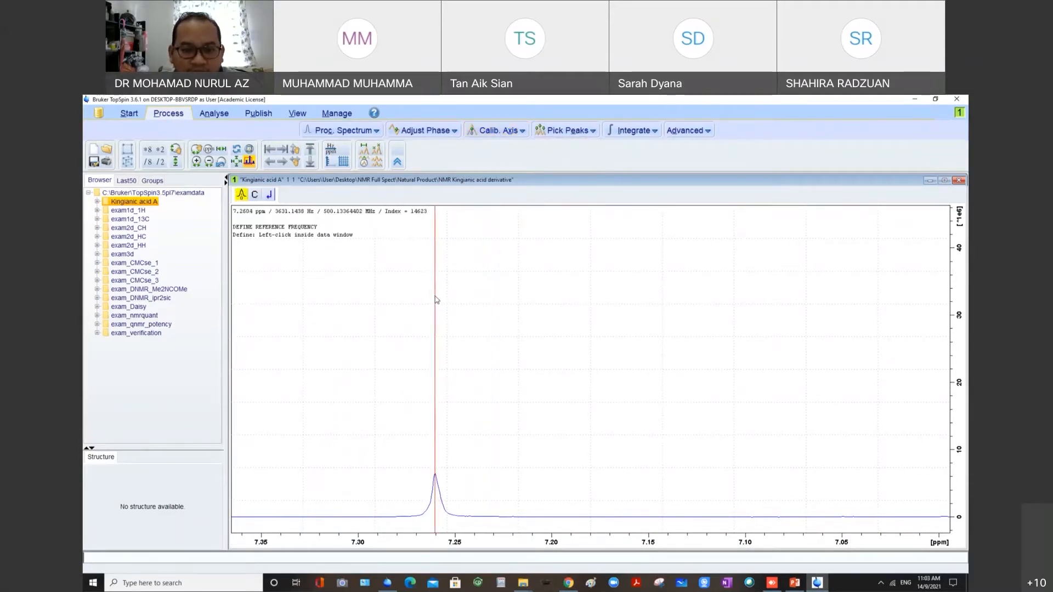
pyautogui.click(269, 197)
pyautogui.scroll(5, 510, 348)
pyautogui.moveTo(379, 373); pyautogui.dragTo(524, 372)
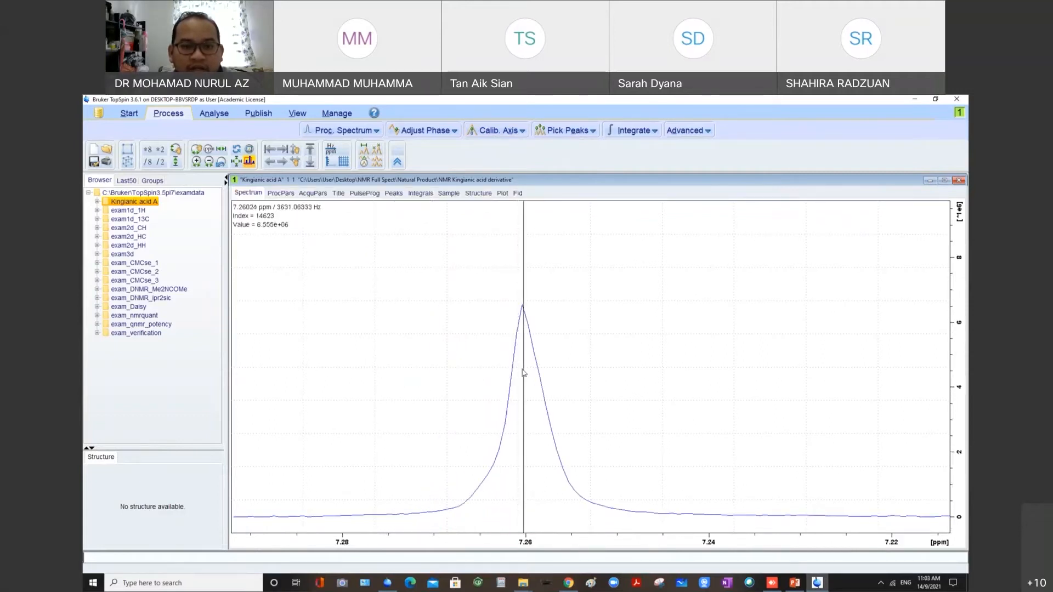
pyautogui.moveTo(437, 357); pyautogui.dragTo(651, 357)
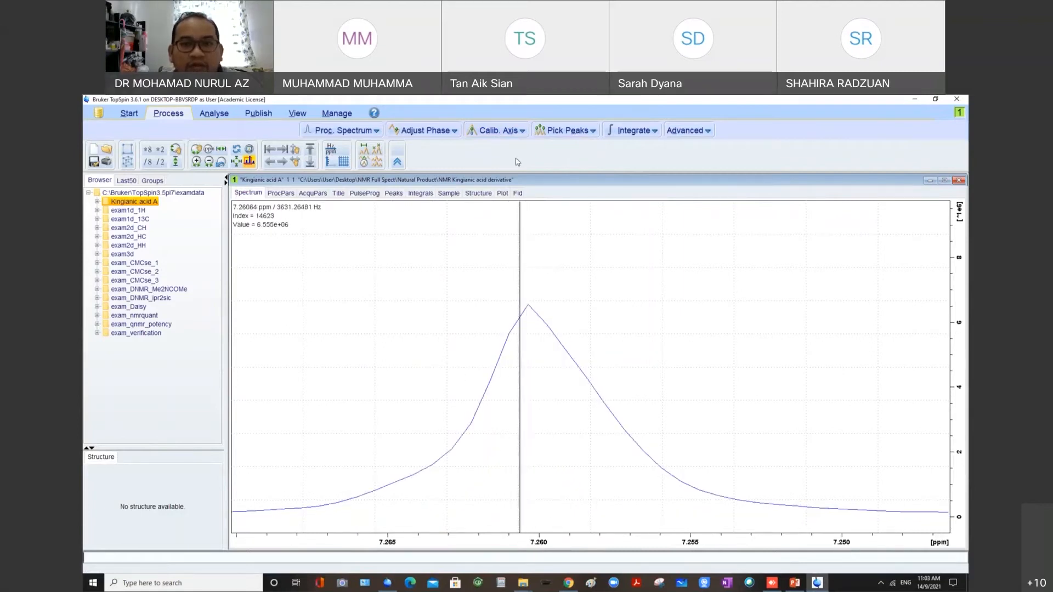
# Calibrate the spectrum axis on the apex of the solvent peak with a cursor frequency of 7.2604 ppm.
pyautogui.click(486, 133)
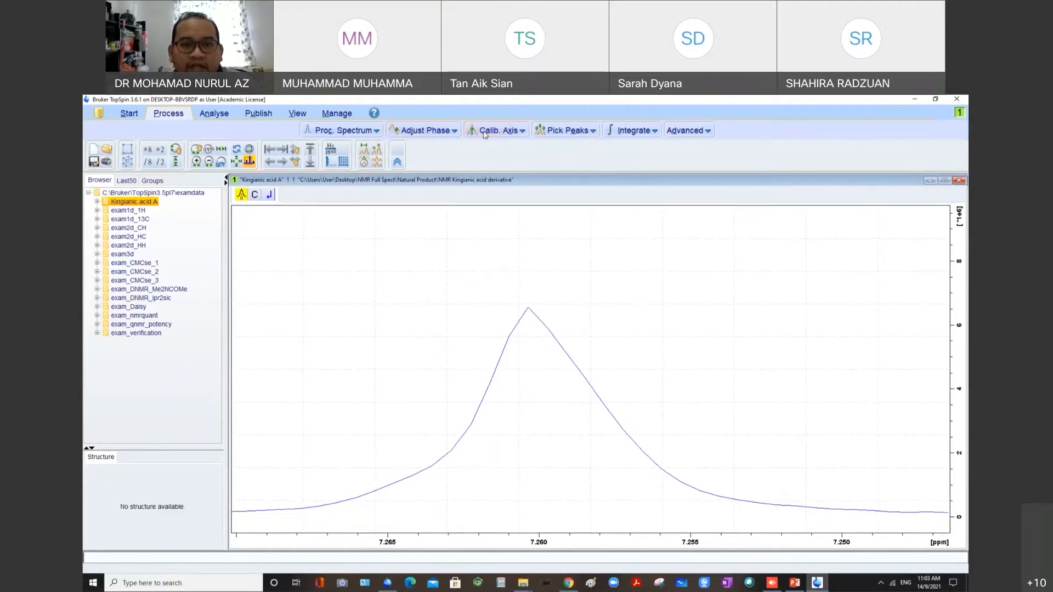
pyautogui.click(530, 247)
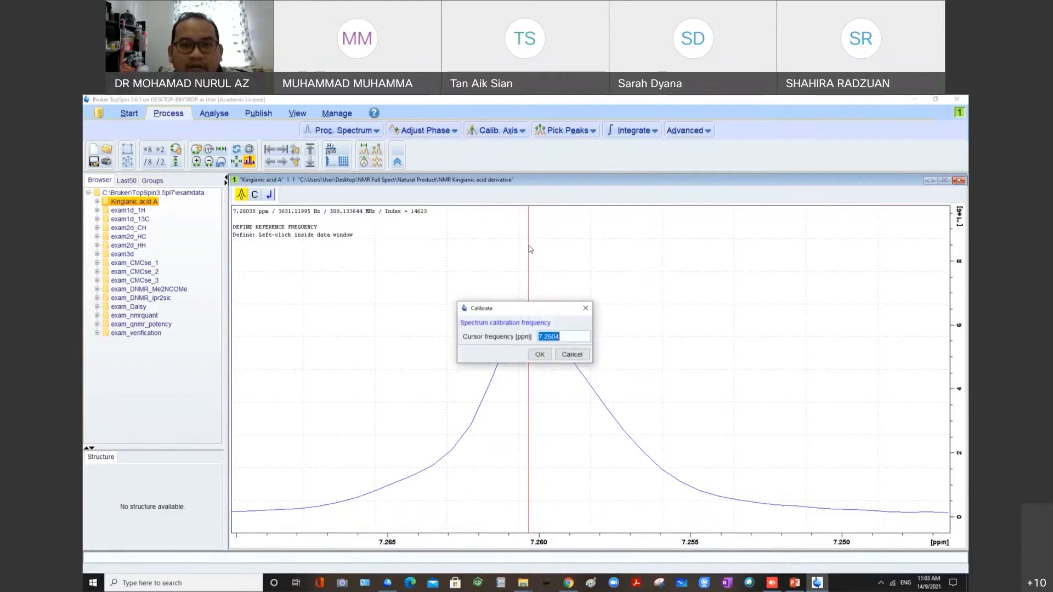
pyautogui.click(576, 338)
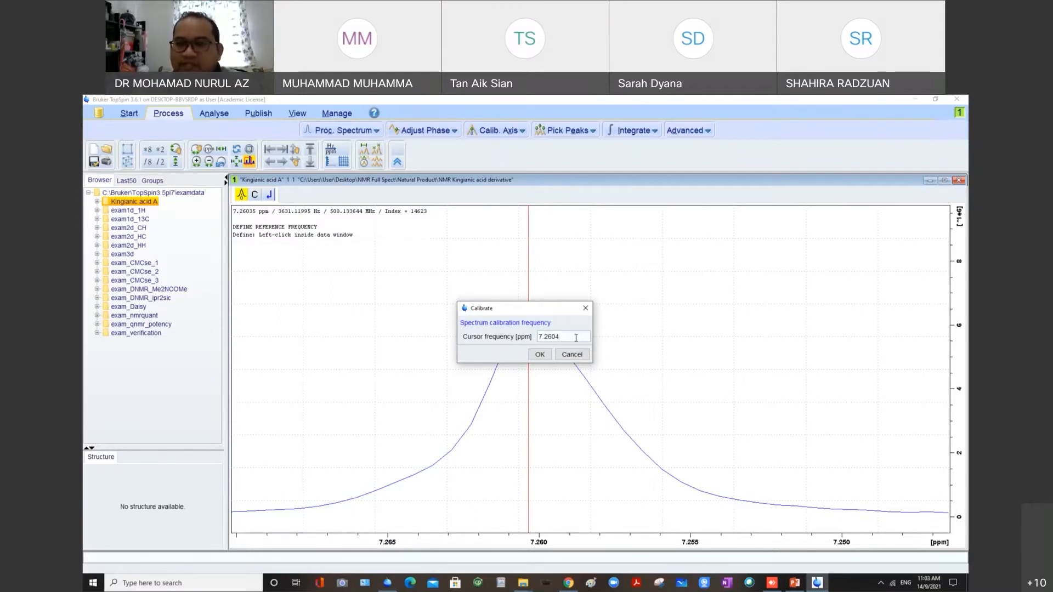
pyautogui.click(543, 356)
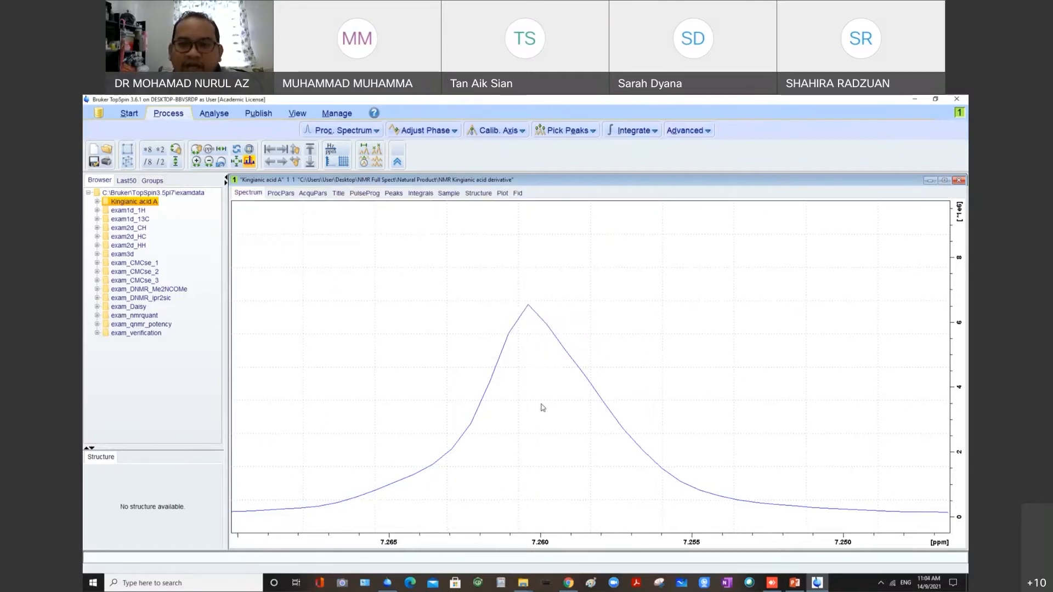
# Show the full proton spectrum and expand the region from about 8 to -0.4 ppm.
pyautogui.doubleClick(547, 346)
pyautogui.moveTo(545, 369); pyautogui.dragTo(782, 365)
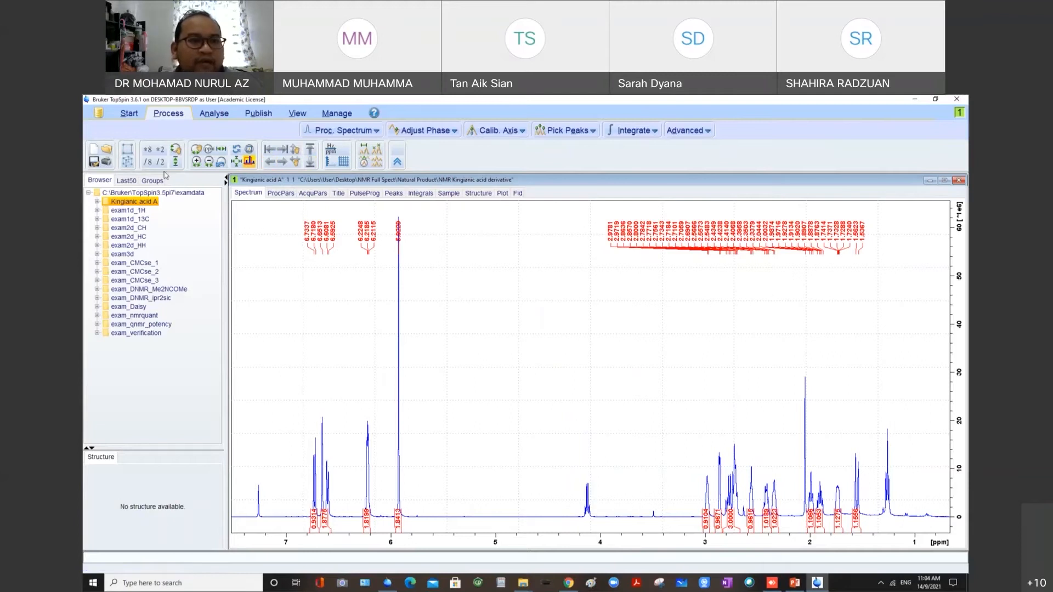
pyautogui.click(221, 150)
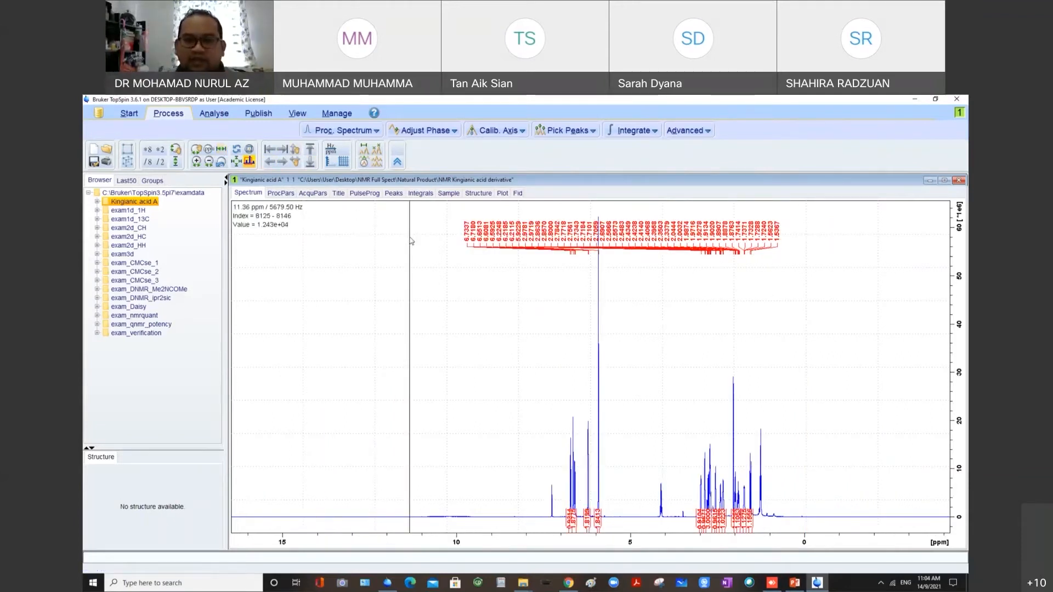
pyautogui.moveTo(536, 220); pyautogui.dragTo(781, 201)
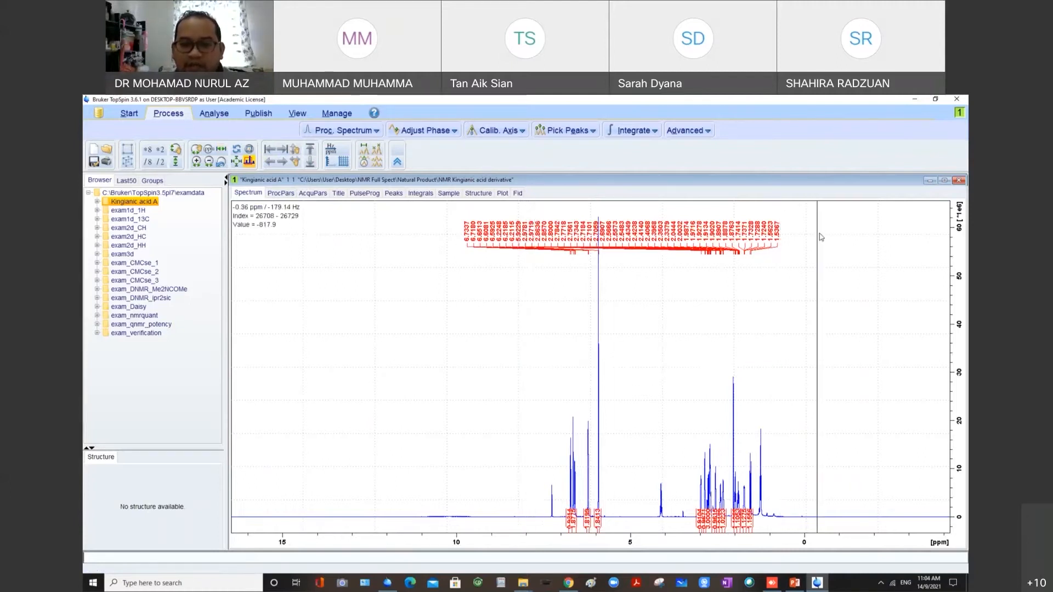
pyautogui.moveTo(524, 260); pyautogui.dragTo(821, 261)
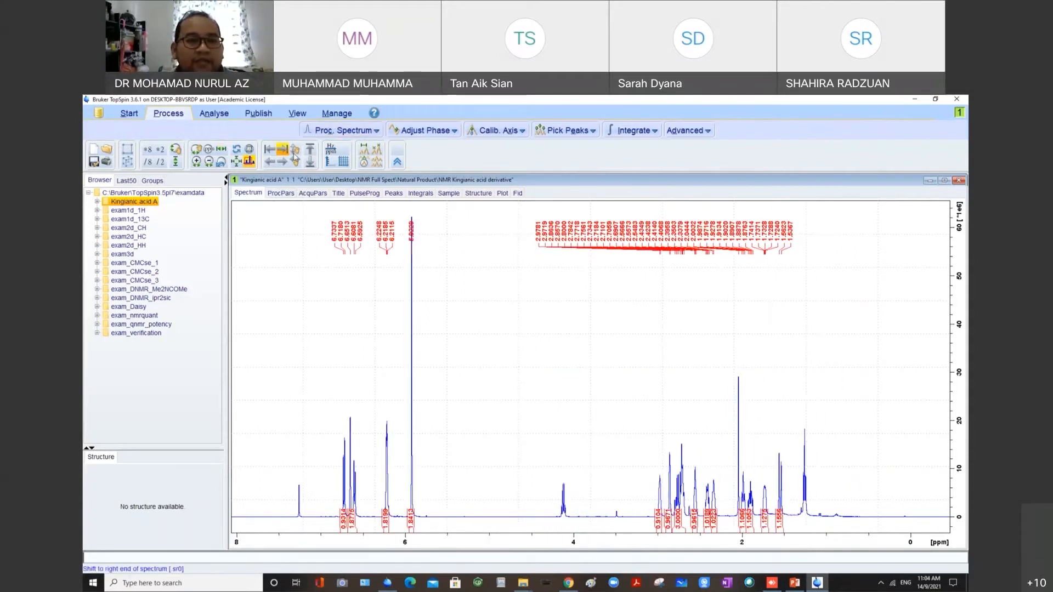
# Return to the full spectrum and expand the region from about 7.5 to 1 ppm.
pyautogui.click(220, 163)
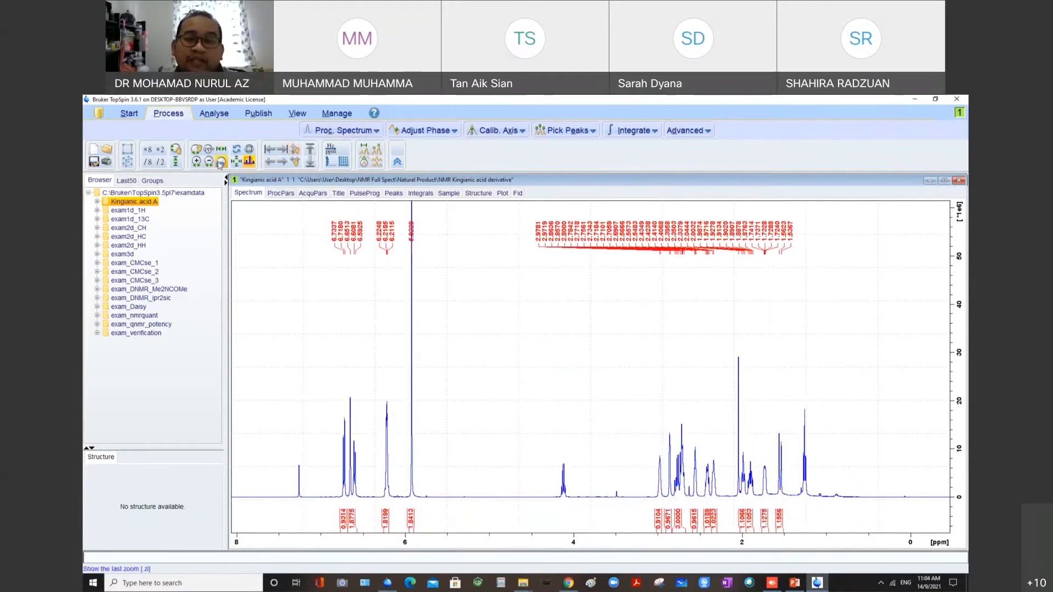
pyautogui.click(220, 163)
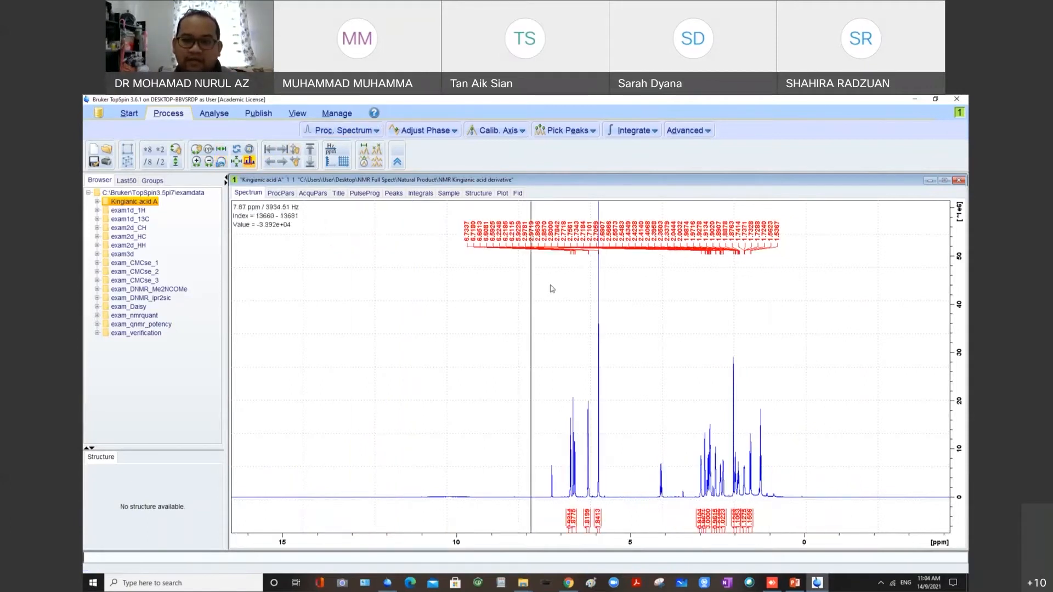
pyautogui.moveTo(545, 289); pyautogui.dragTo(765, 280)
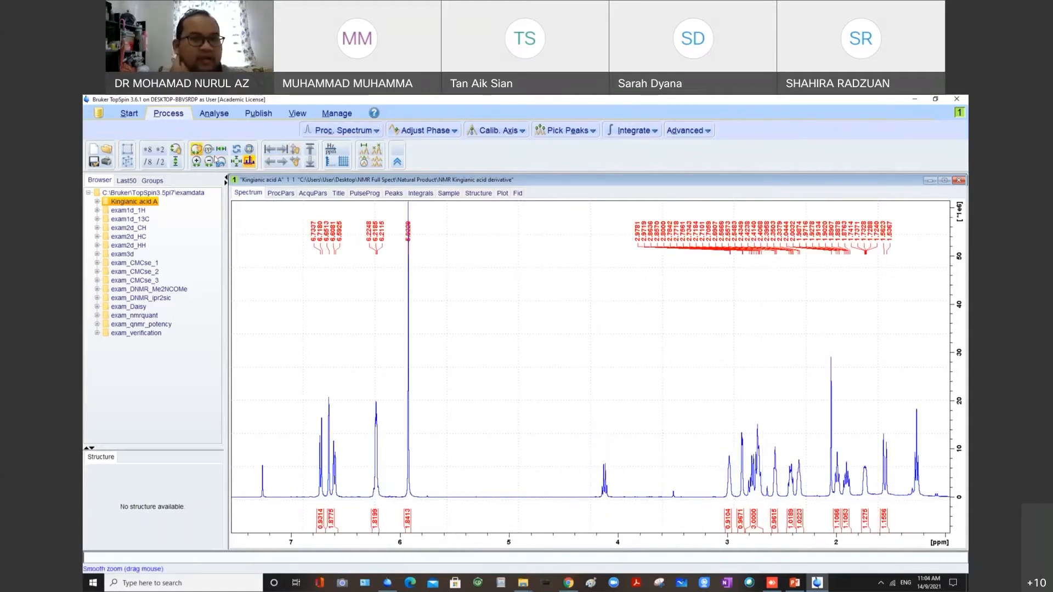
# Zoom out to the whole spectrum, zoom in in steps and shift along the ppm axis to the region from about 7 to 2 ppm.
pyautogui.click(209, 162)
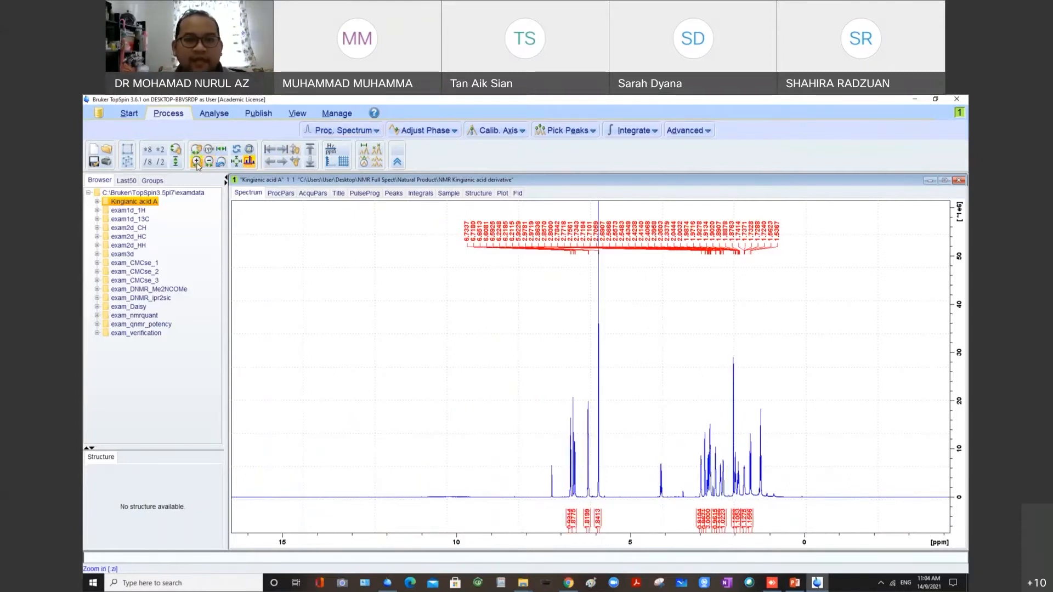
pyautogui.click(196, 162)
pyautogui.click(196, 163)
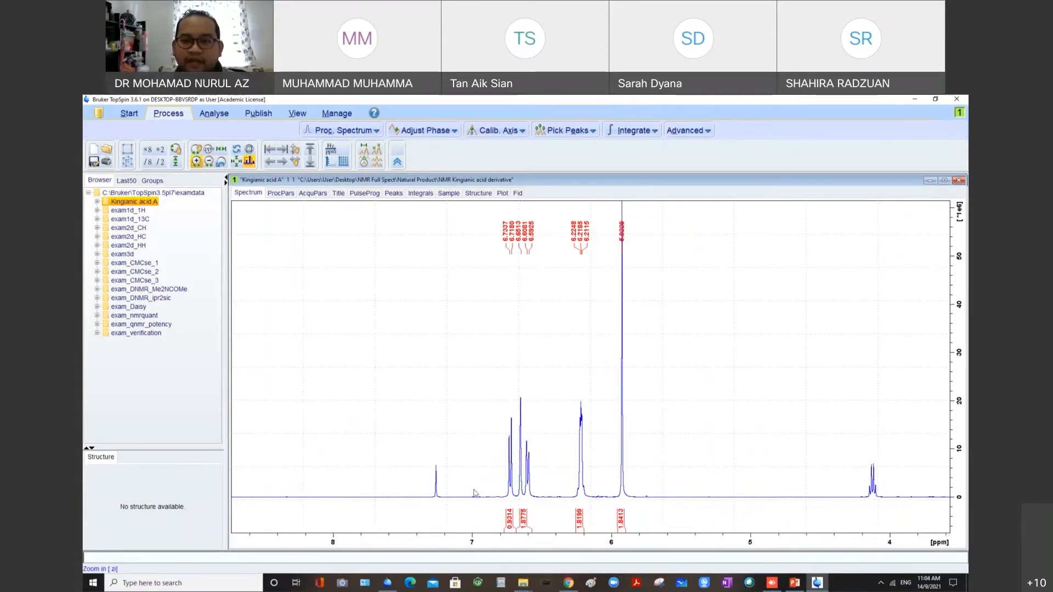
pyautogui.moveTo(511, 544); pyautogui.dragTo(247, 534)
pyautogui.moveTo(450, 540); pyautogui.dragTo(261, 541)
pyautogui.moveTo(486, 542); pyautogui.dragTo(331, 544)
pyautogui.moveTo(466, 544); pyautogui.dragTo(729, 544)
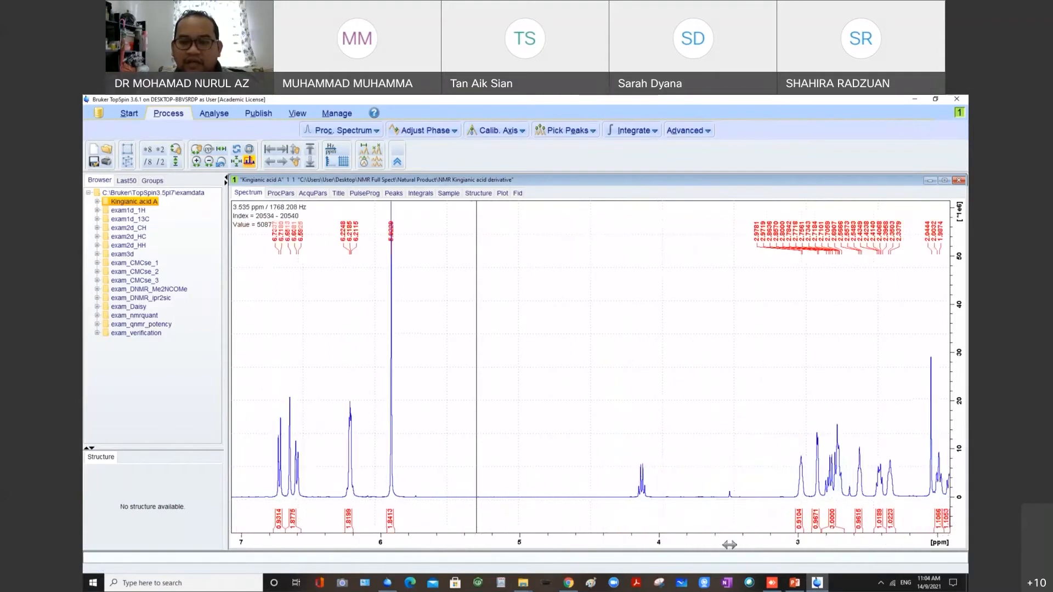
# Reset the spectrum display and expand the region from about 7.5 to 0 ppm.
pyautogui.click(236, 161)
pyautogui.moveTo(552, 385); pyautogui.dragTo(808, 378)
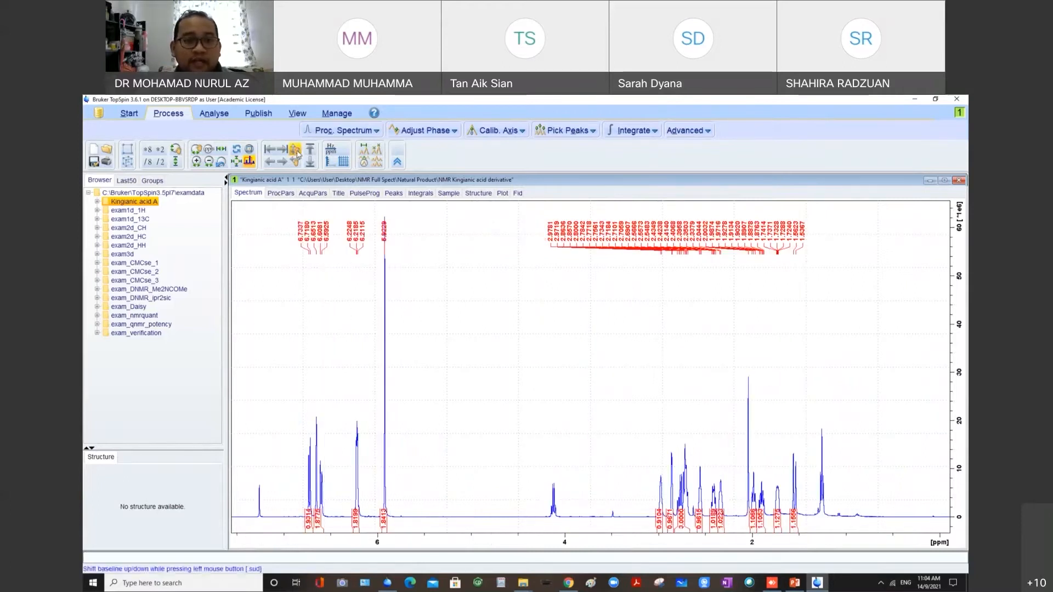
# Raise the spectrum's baseline above the integral values and shift the spectrum sideways until the axis starts at about 8 ppm.
pyautogui.moveTo(295, 149); pyautogui.dragTo(296, 116)
pyautogui.moveTo(295, 150); pyautogui.dragTo(295, 195)
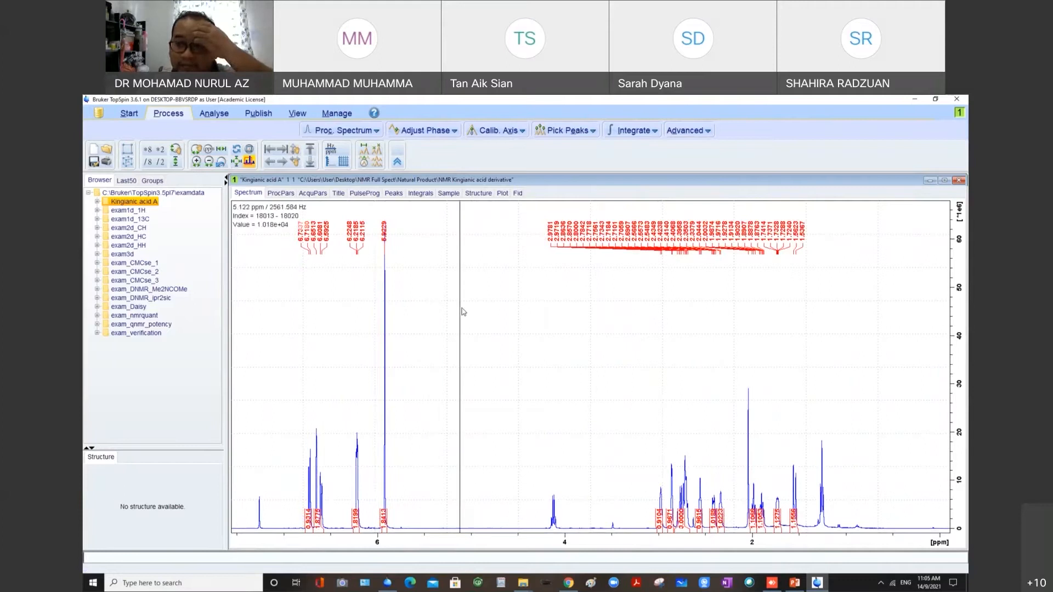
pyautogui.moveTo(295, 149); pyautogui.dragTo(296, 103)
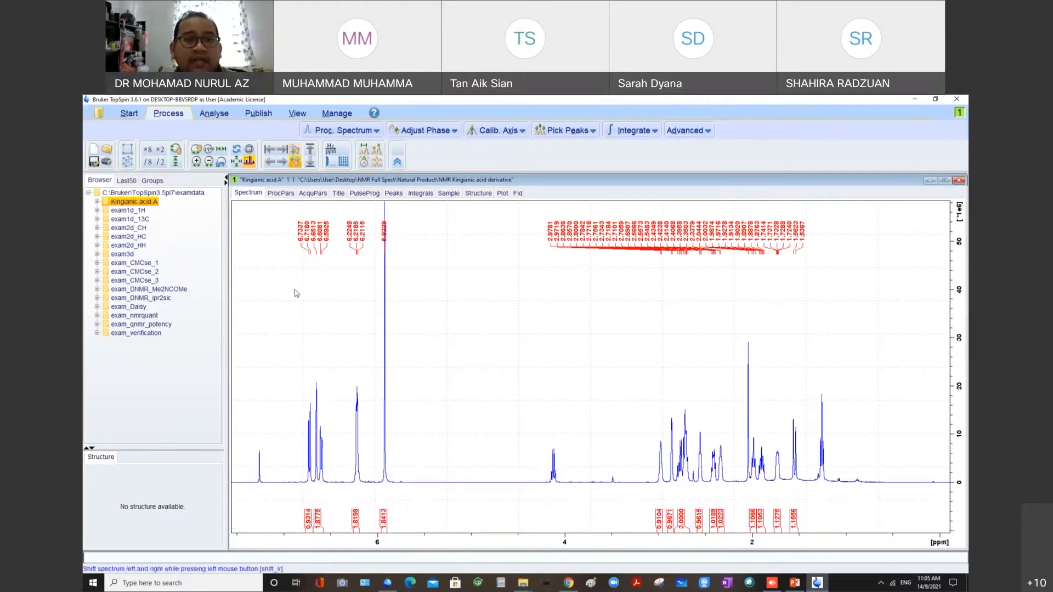
pyautogui.moveTo(295, 163); pyautogui.dragTo(340, 163)
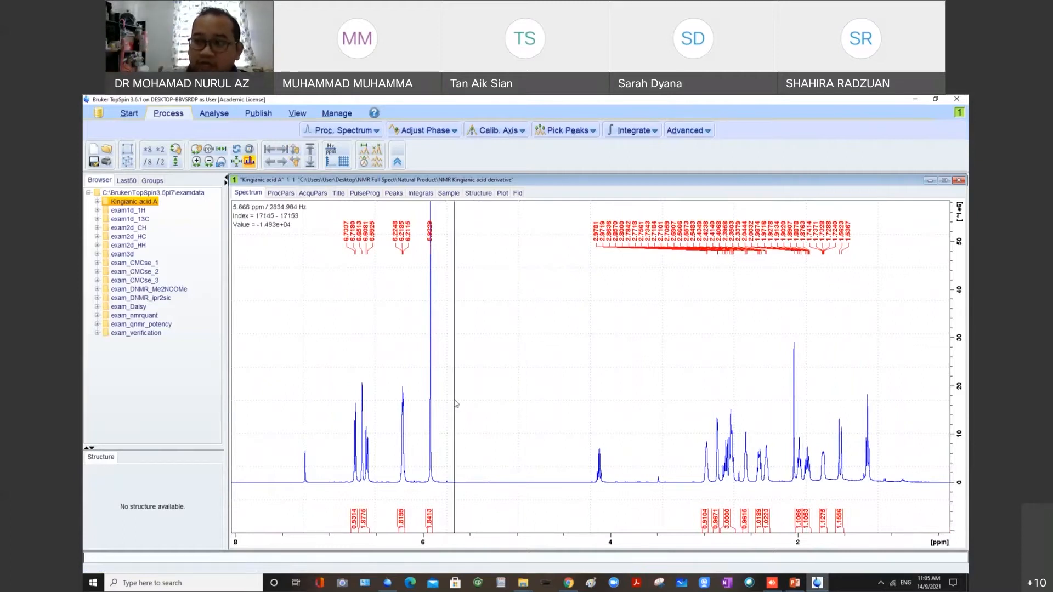
# Reduce and enlarge the peak intensities repeatedly, leaving the tallest peak near 5.92 ppm well below its peak label.
pyautogui.scroll(-6, 455, 404)
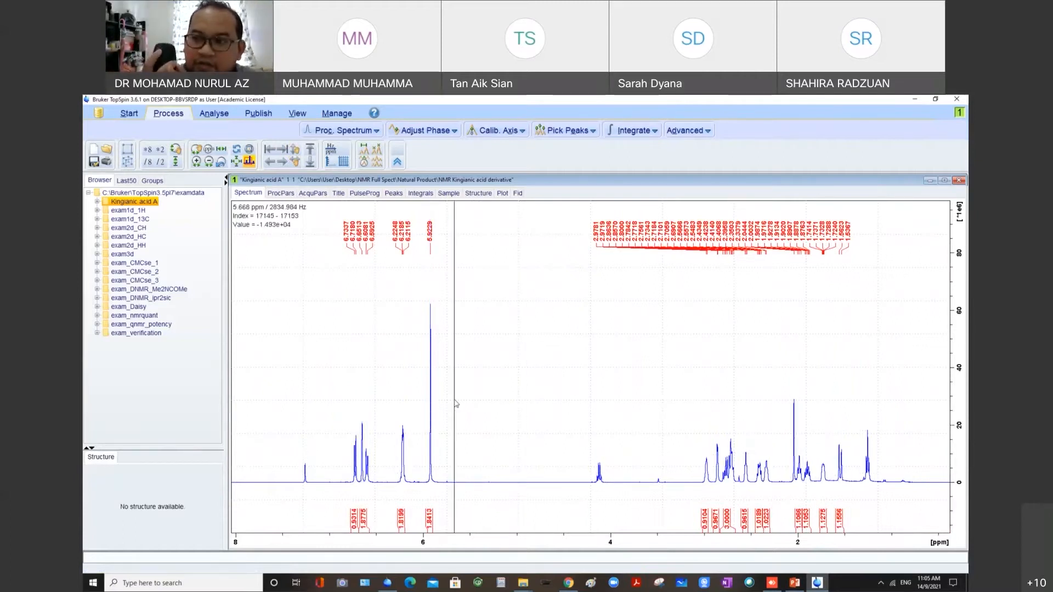
pyautogui.scroll(-2, 455, 404)
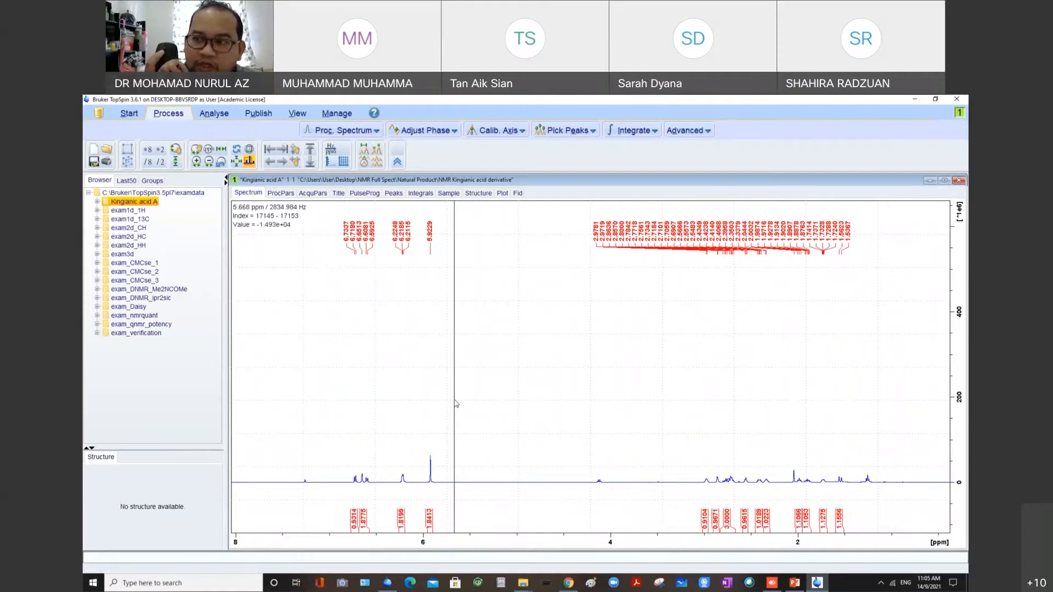
pyautogui.scroll(2, 455, 405)
pyautogui.scroll(2, 454, 404)
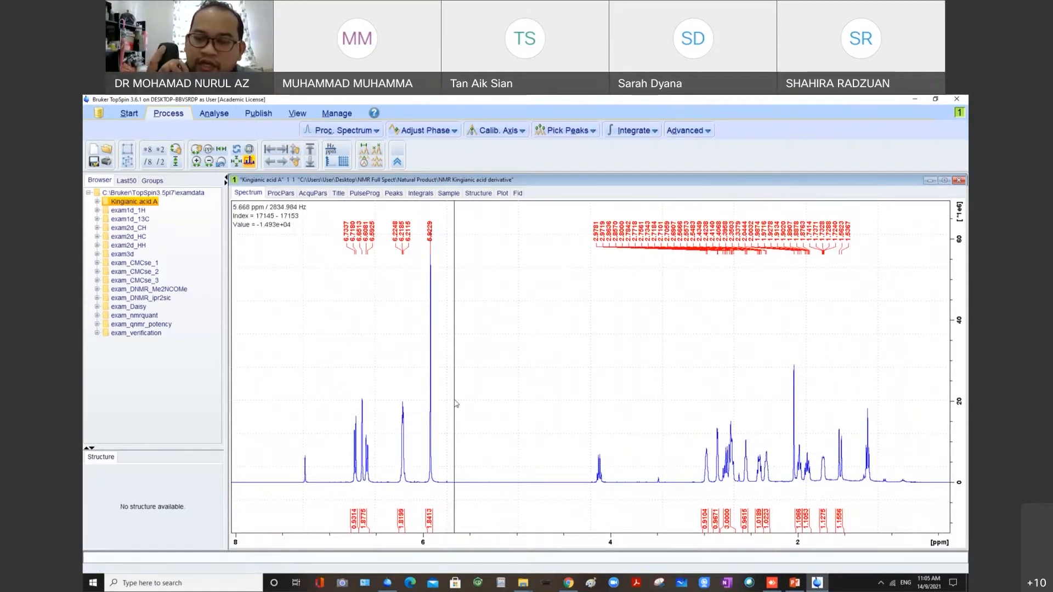
pyautogui.scroll(-2, 455, 404)
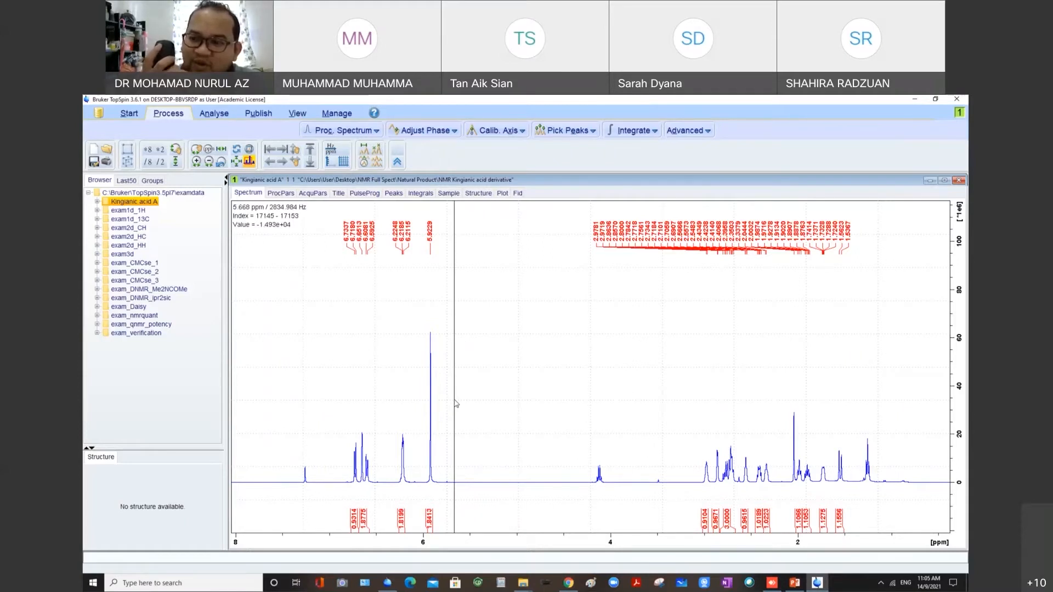
pyautogui.scroll(-3, 454, 404)
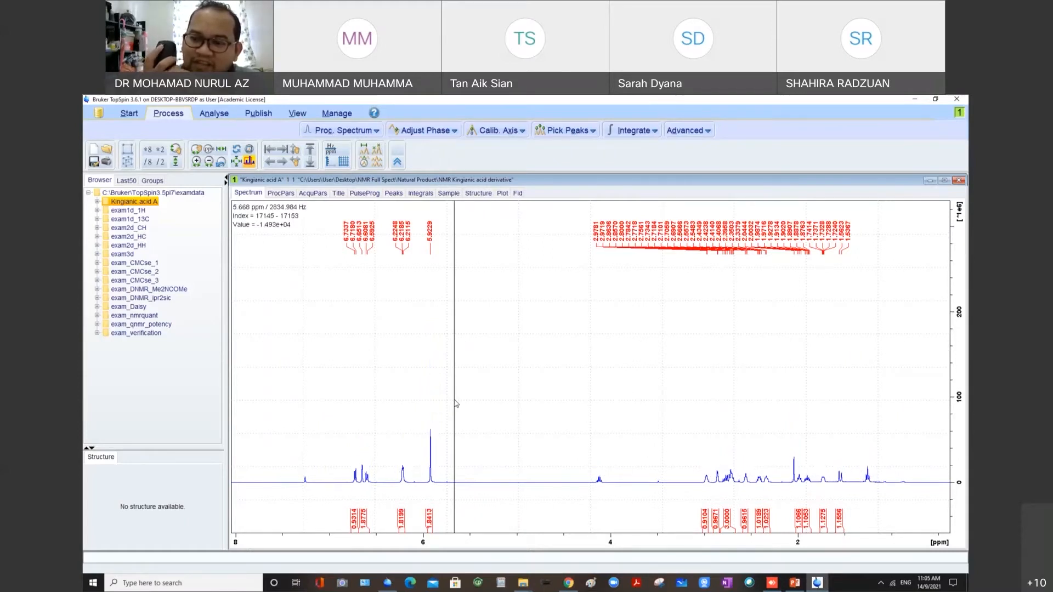
pyautogui.scroll(3, 455, 404)
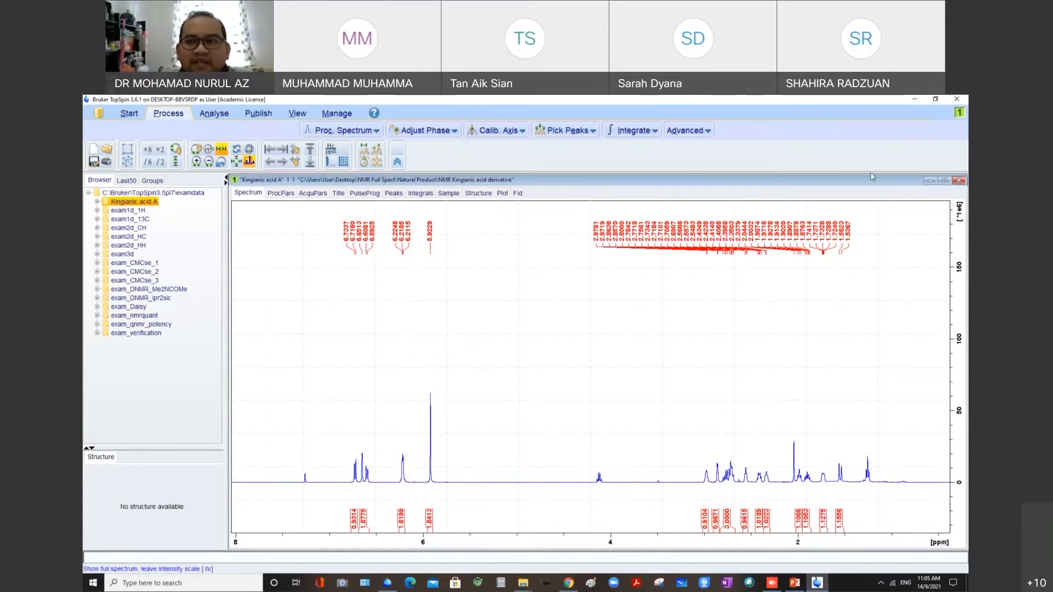
# Minimize the Kingianic acid A spectrum and open Ek2_Fr17_18_(SA2_4) 10/1 from the recent datasets.
pyautogui.click(930, 181)
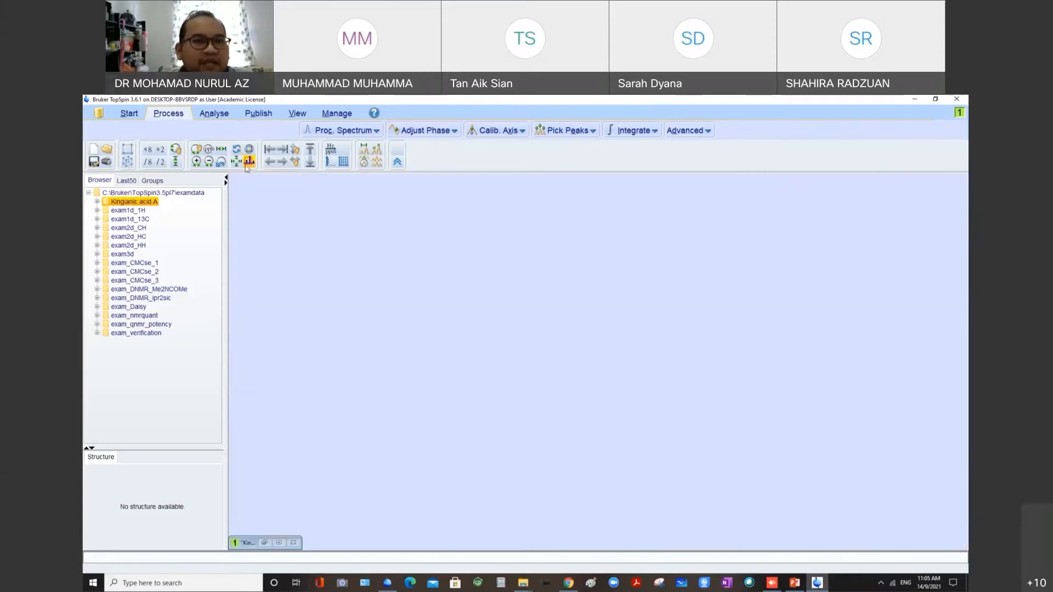
pyautogui.click(127, 181)
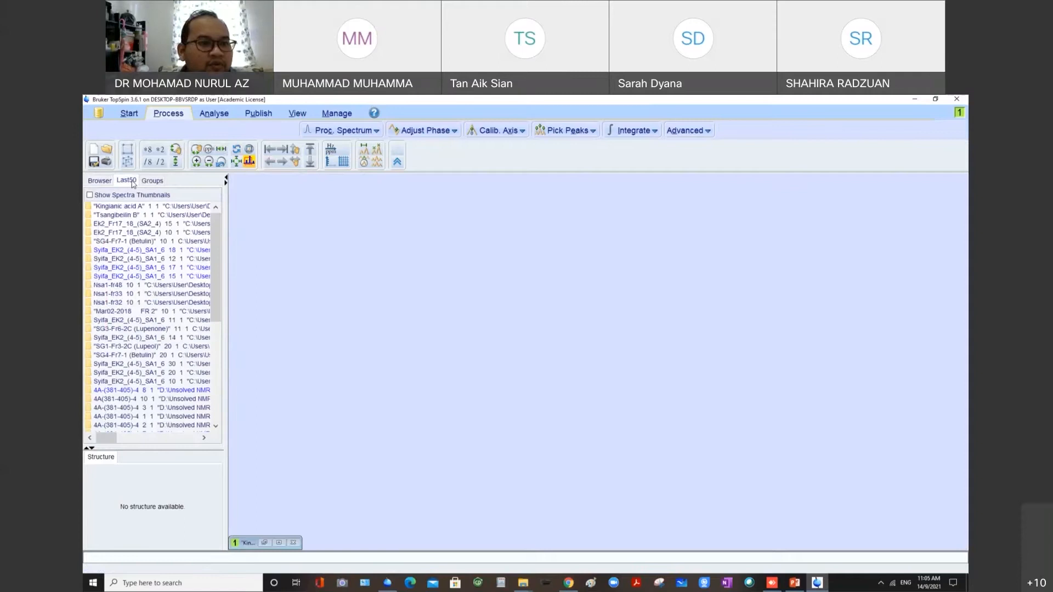
pyautogui.click(179, 234)
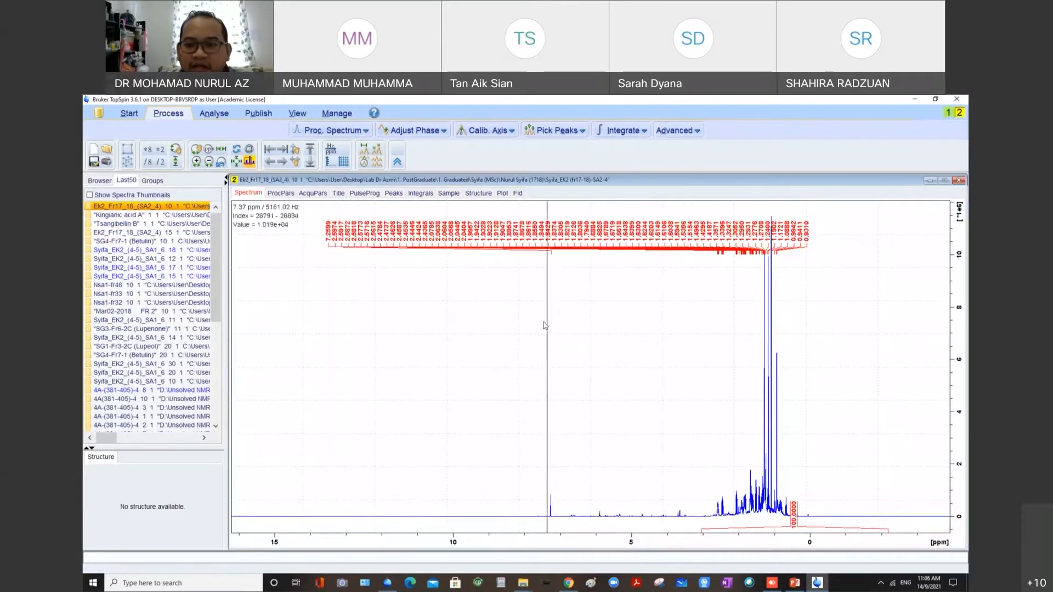
# Expand the region from about 7.5 to 0 ppm with a raised baseline and reduce the intensities so the tallest peaks fit.
pyautogui.moveTo(544, 366)
pyautogui.mouseDown()
pyautogui.moveTo(743, 351)
pyautogui.moveTo(745, 340)
pyautogui.moveTo(813, 313)
pyautogui.mouseUp()
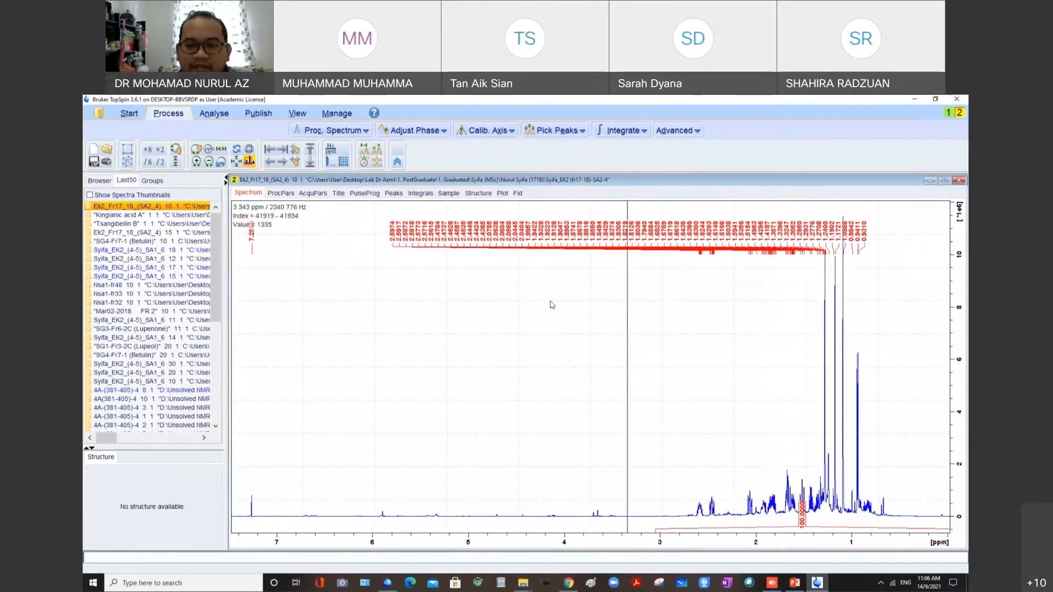
pyautogui.moveTo(295, 150); pyautogui.dragTo(295, 135)
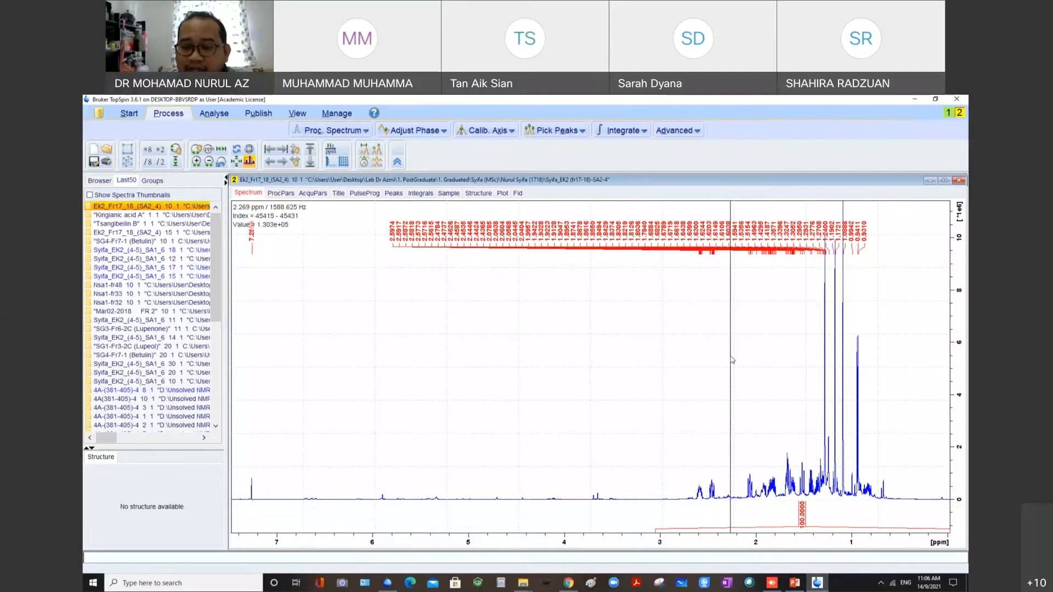
pyautogui.scroll(-1, 732, 361)
pyautogui.scroll(-1, 733, 360)
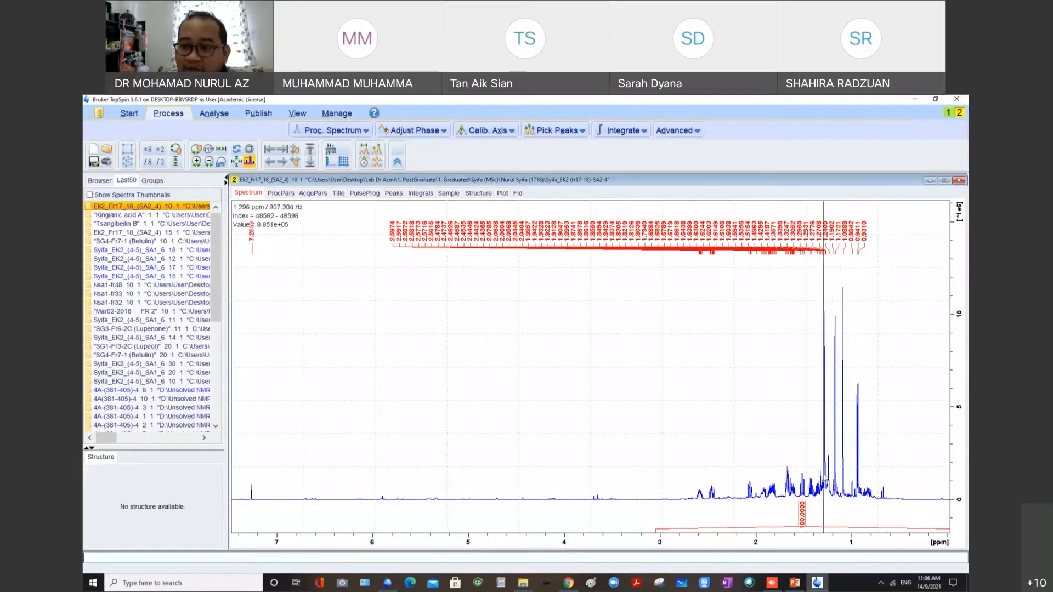
# Magnify the intensities to examine the small signals along the baseline and reduce them again to fit the tallest peaks.
pyautogui.scroll(4, 824, 477)
pyautogui.scroll(-1, 824, 477)
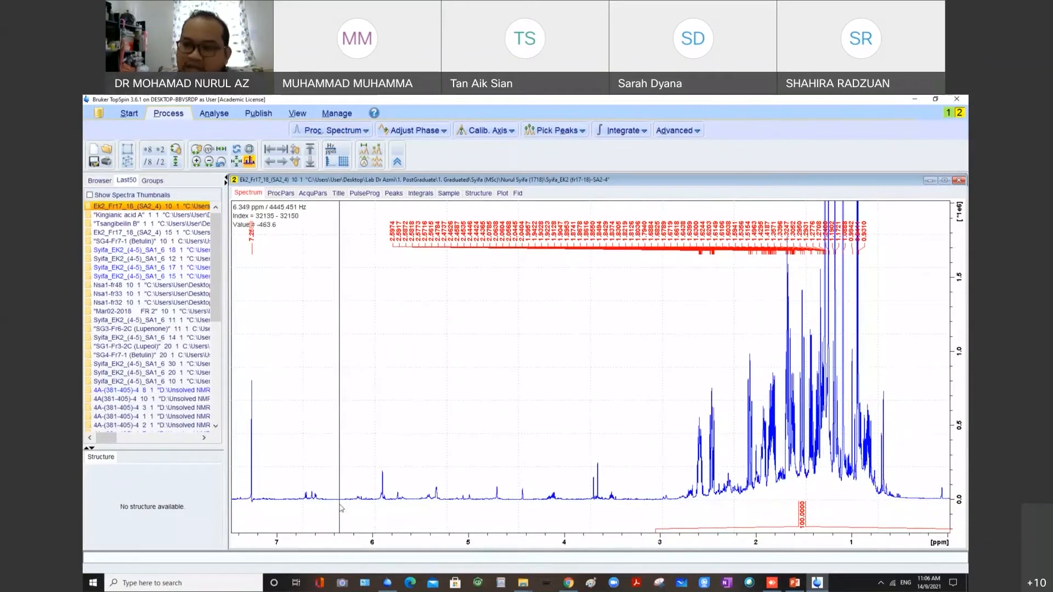
pyautogui.scroll(-6, 623, 447)
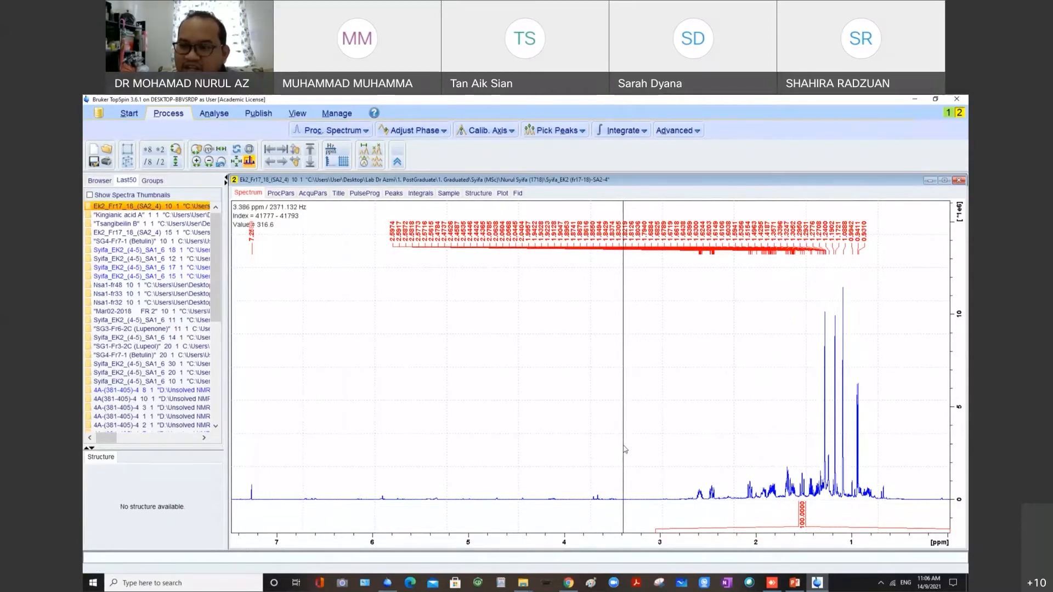
pyautogui.scroll(-1, 625, 448)
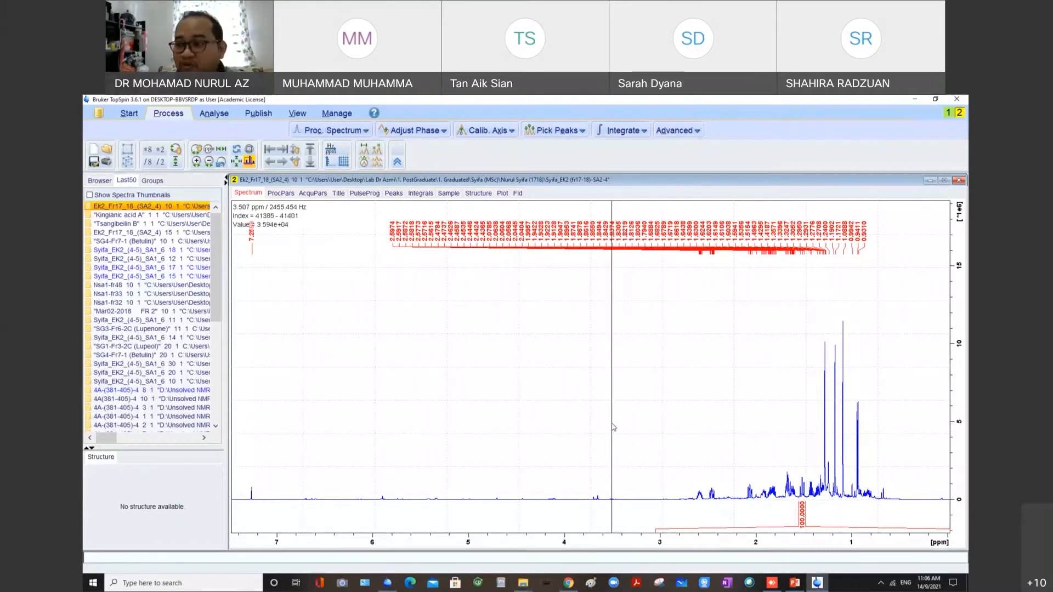
# Minimize the Ek2_Fr17_18_(SA2_4) spectrum and open the EK2_(4-5)_SA1_6 12/1 carbon dataset from the recent datasets.
pyautogui.click(928, 181)
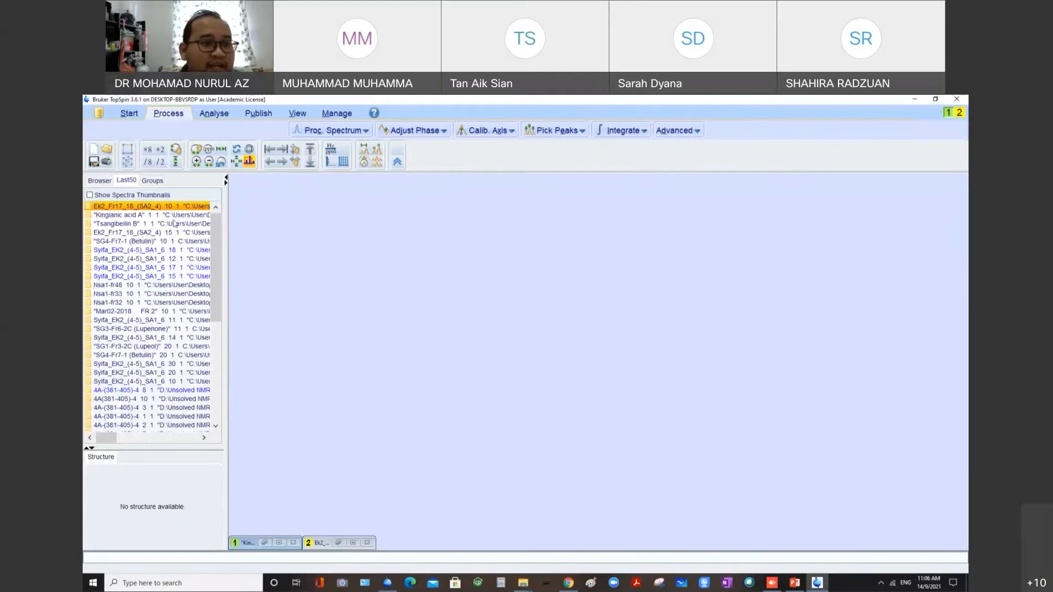
pyautogui.click(148, 251)
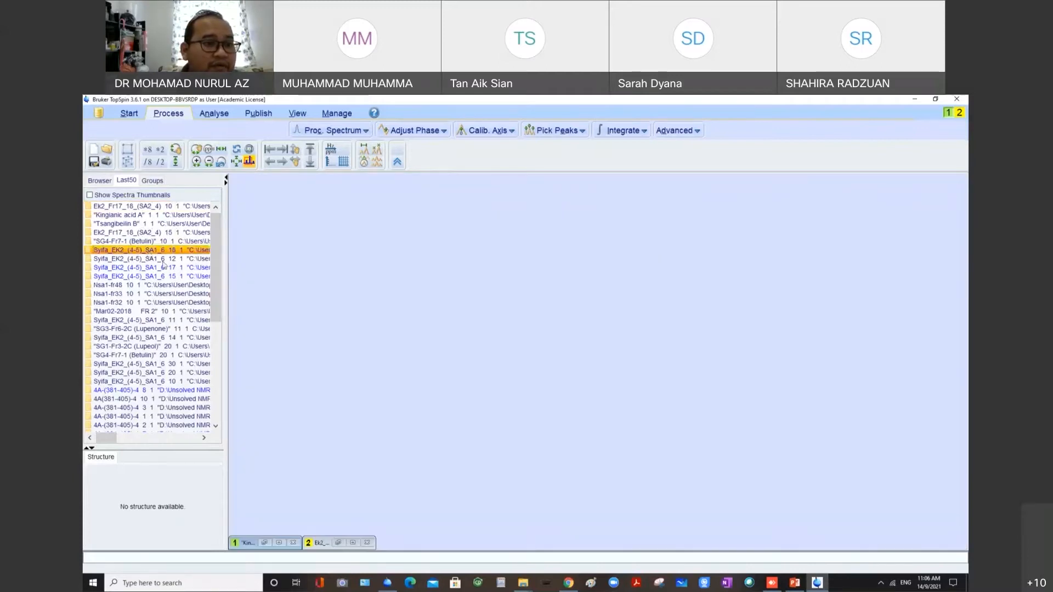
pyautogui.moveTo(176, 259); pyautogui.dragTo(404, 298)
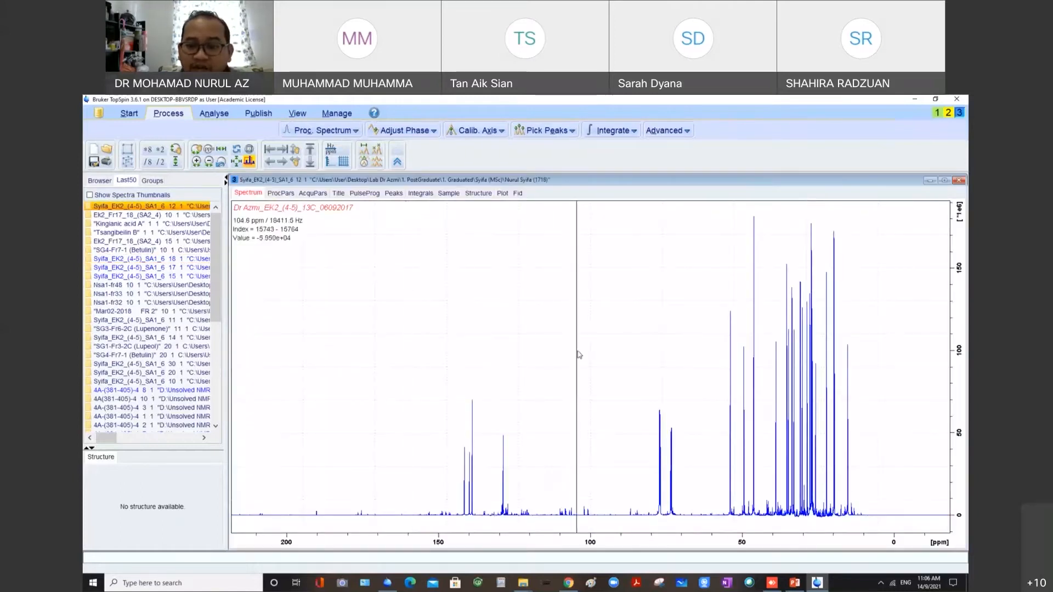
# Reduce the carbon spectrum's intensities and expand the region from about 144 to 7 ppm.
pyautogui.scroll(-4, 578, 354)
pyautogui.scroll(-2, 580, 357)
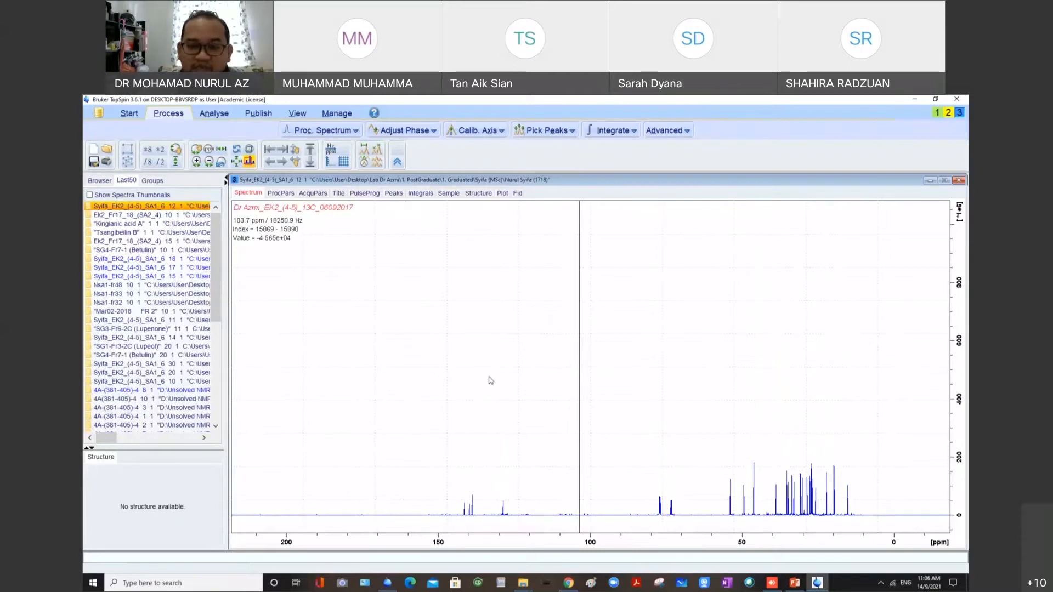
pyautogui.moveTo(459, 380); pyautogui.dragTo(875, 370)
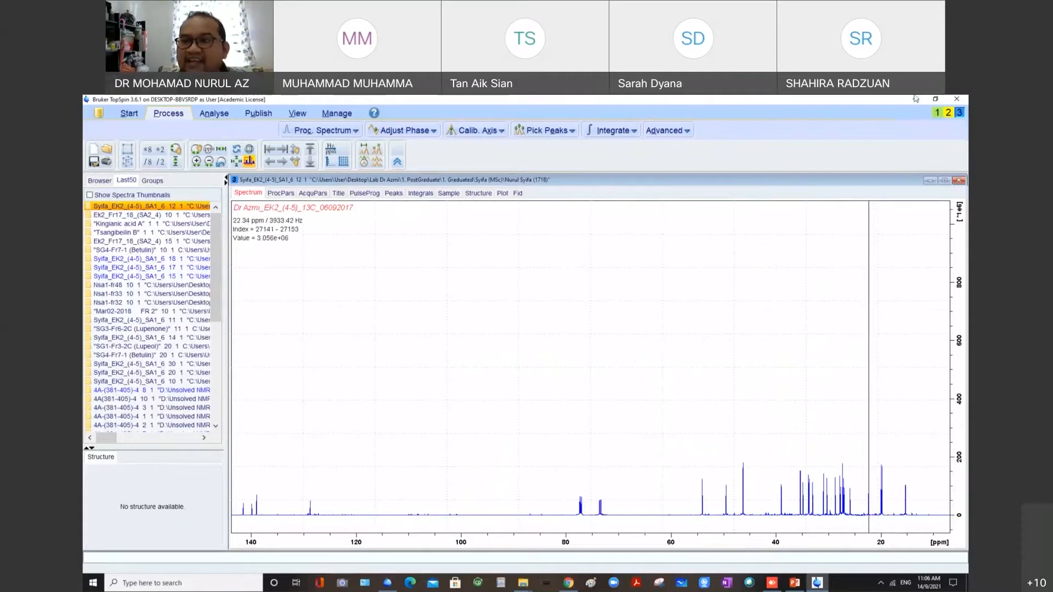
# Close the carbon and Ek2_Fr17_18_(SA2_4) spectra and bring the minimized Kingianic acid A spectrum back to full size.
pyautogui.click(931, 182)
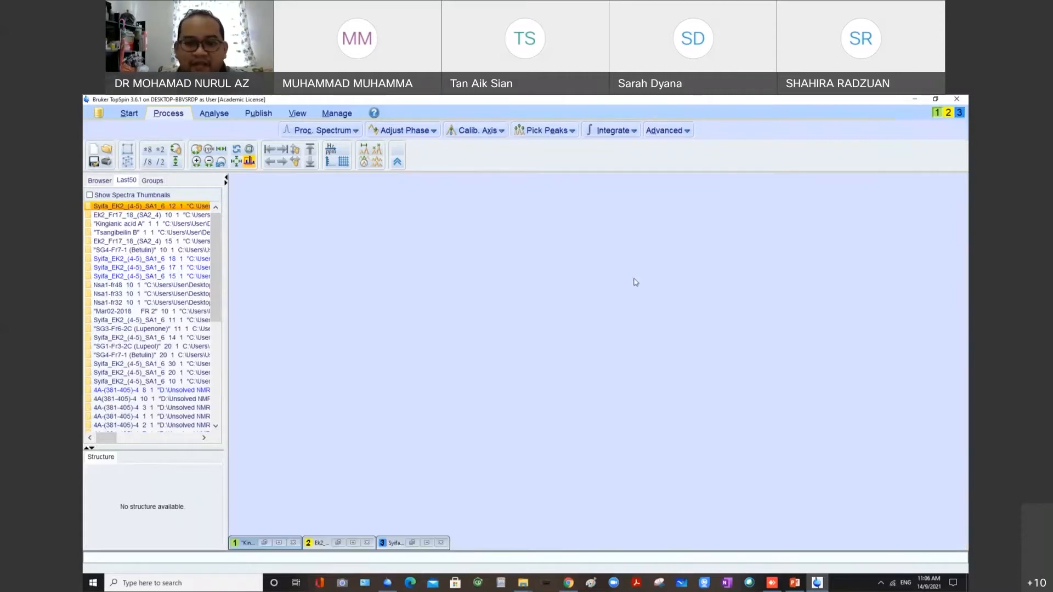
pyautogui.click(442, 543)
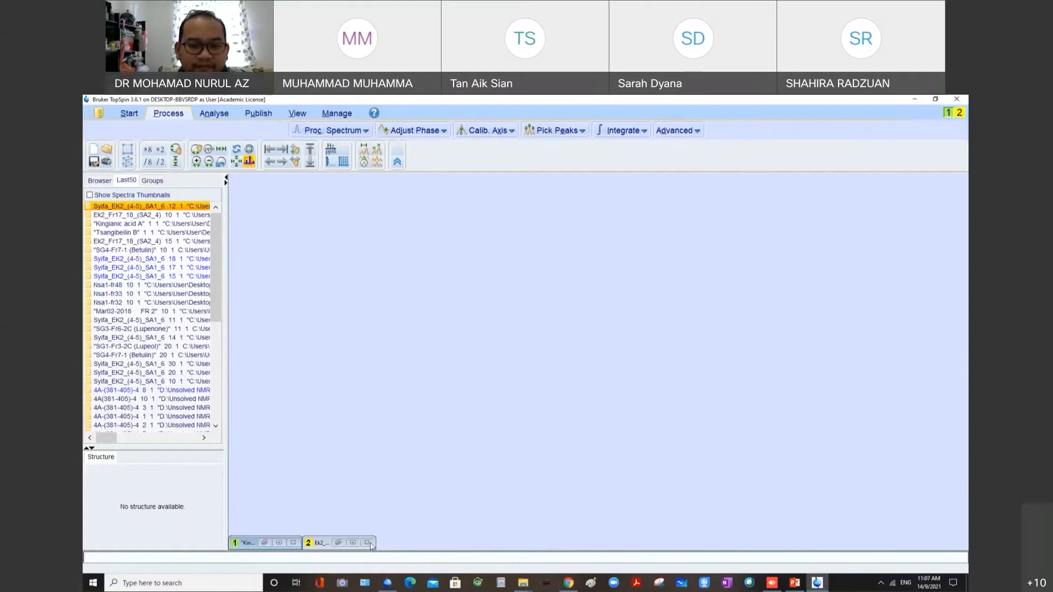
pyautogui.click(366, 543)
pyautogui.click(278, 543)
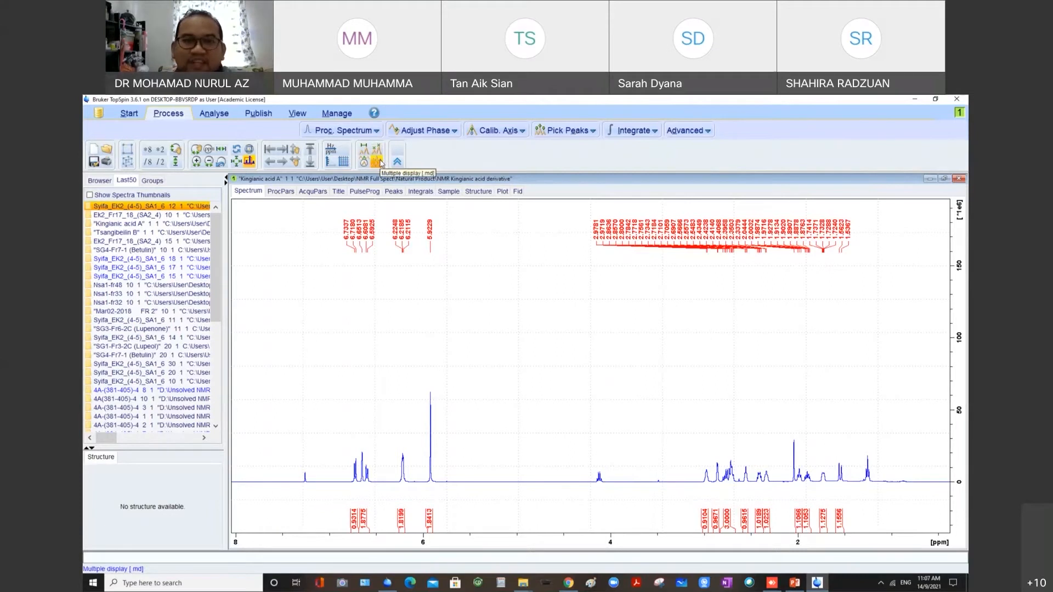
# Start multiple display on Kingianic acid A and add the Tsangibeilin B 1/1 dataset for comparison.
pyautogui.click(377, 162)
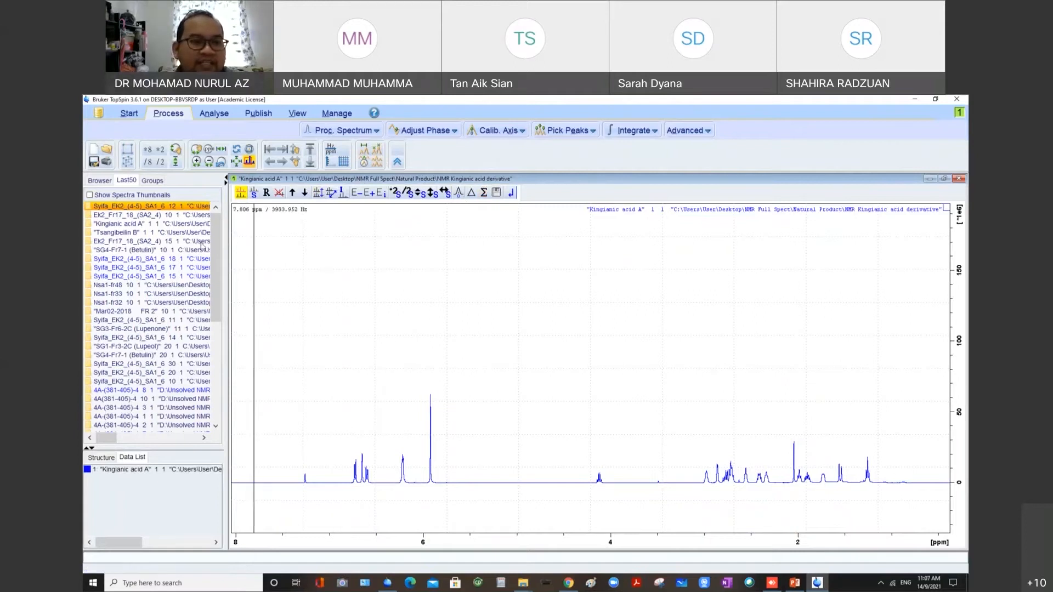
pyautogui.click(184, 233)
pyautogui.moveTo(184, 233); pyautogui.dragTo(357, 257)
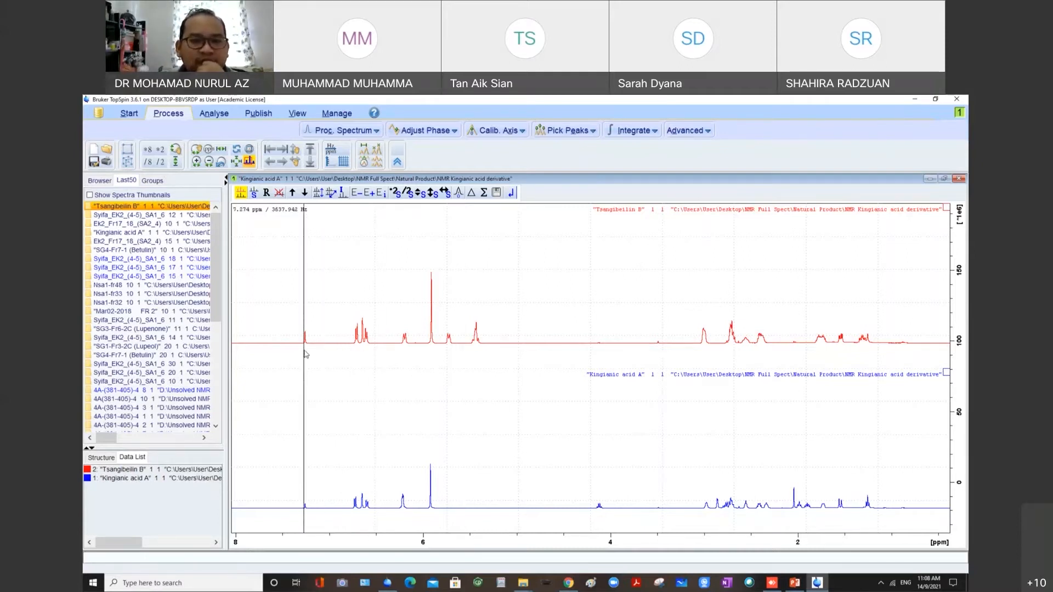
# Examine both solvent peaks magnified between about 7.6 and 6.9 ppm, and change the view to about 7.6 to 1.1 ppm.
pyautogui.moveTo(275, 356); pyautogui.dragTo(339, 344)
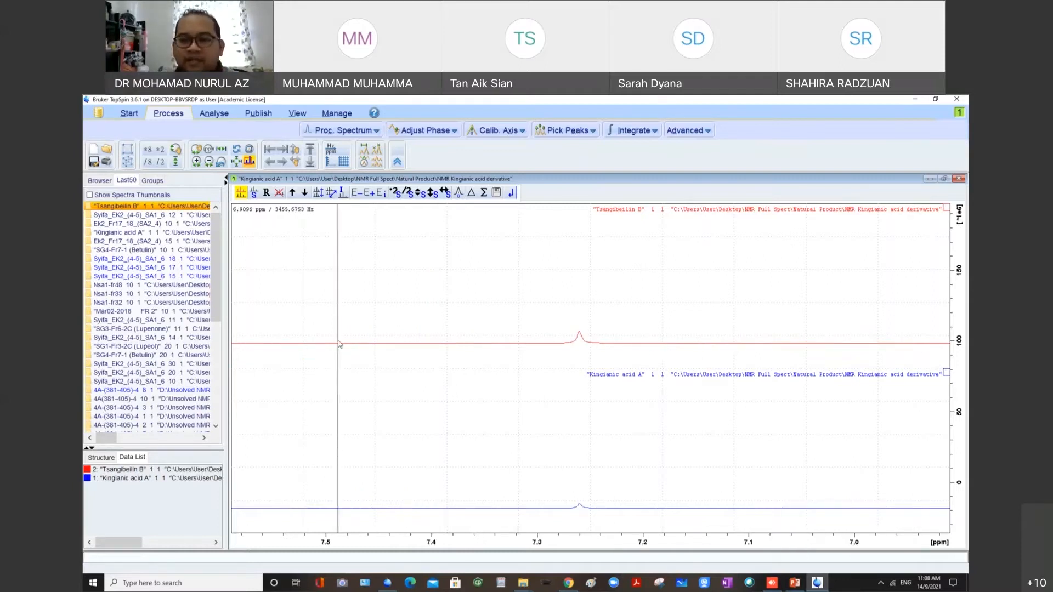
pyautogui.scroll(7, 590, 436)
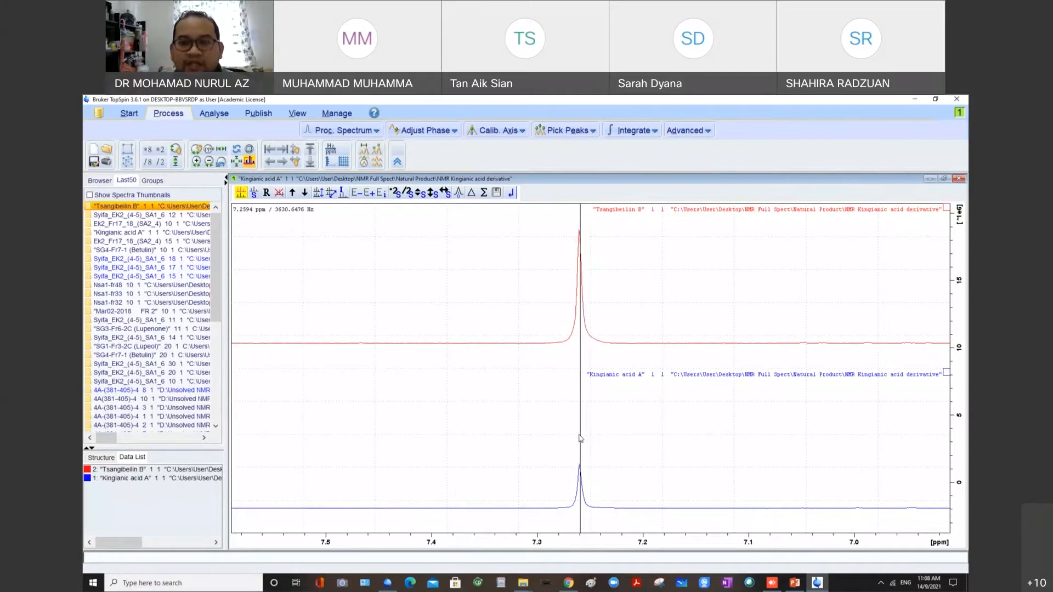
pyautogui.doubleClick(339, 288)
pyautogui.moveTo(543, 327); pyautogui.dragTo(768, 319)
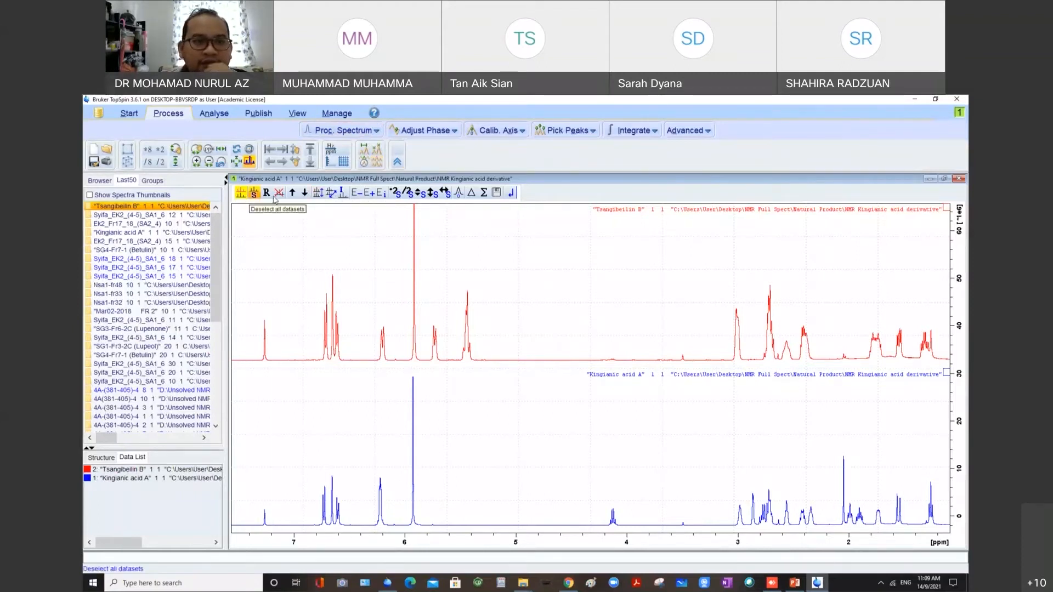
# Toggle the display layout to superimpose the two spectra and return to the stacked arrangement.
pyautogui.click(318, 193)
pyautogui.click(317, 193)
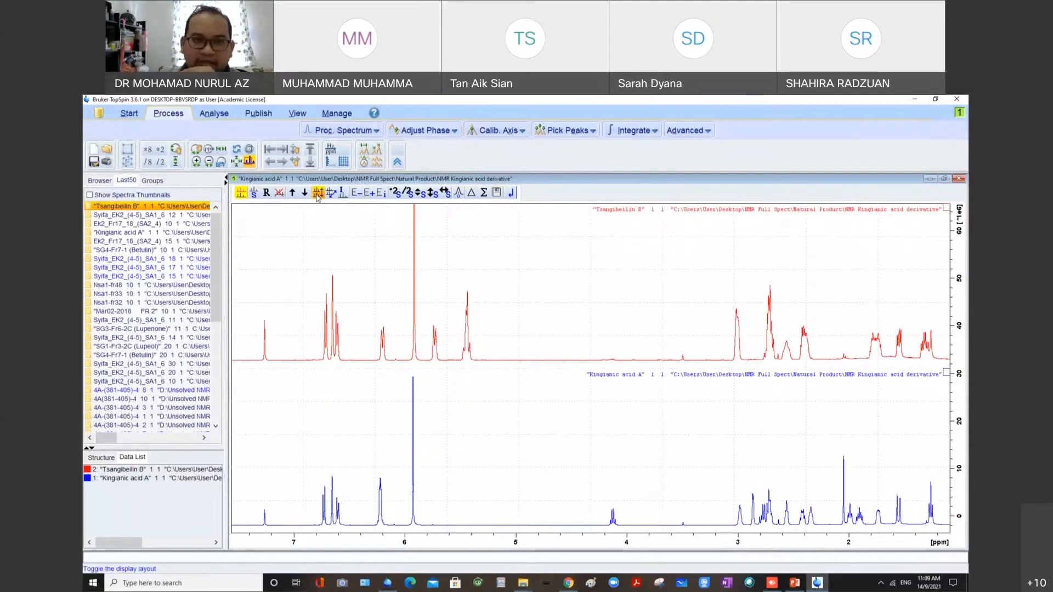
pyautogui.click(317, 196)
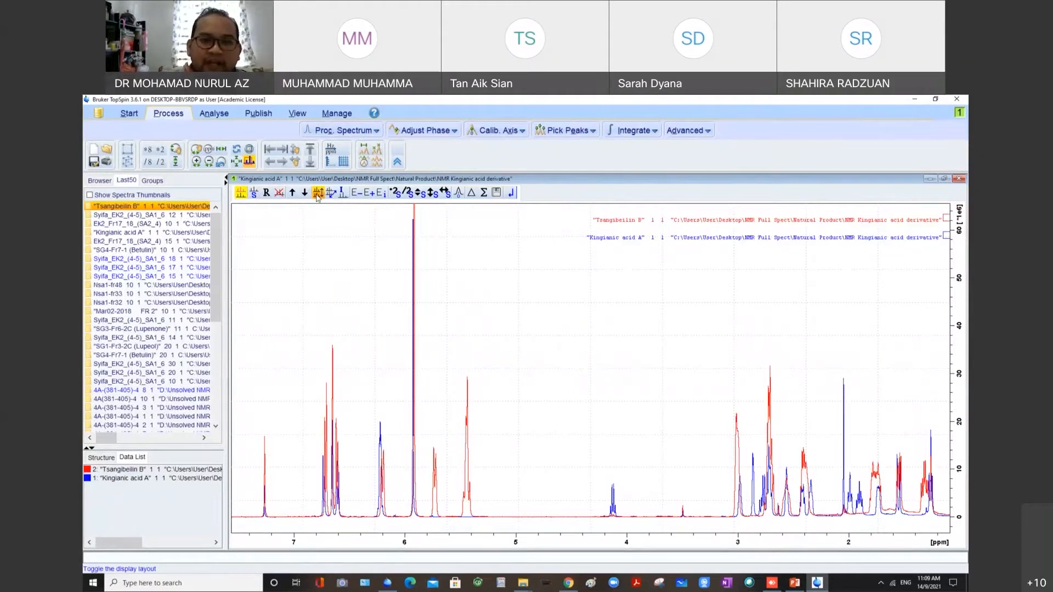
pyautogui.click(317, 196)
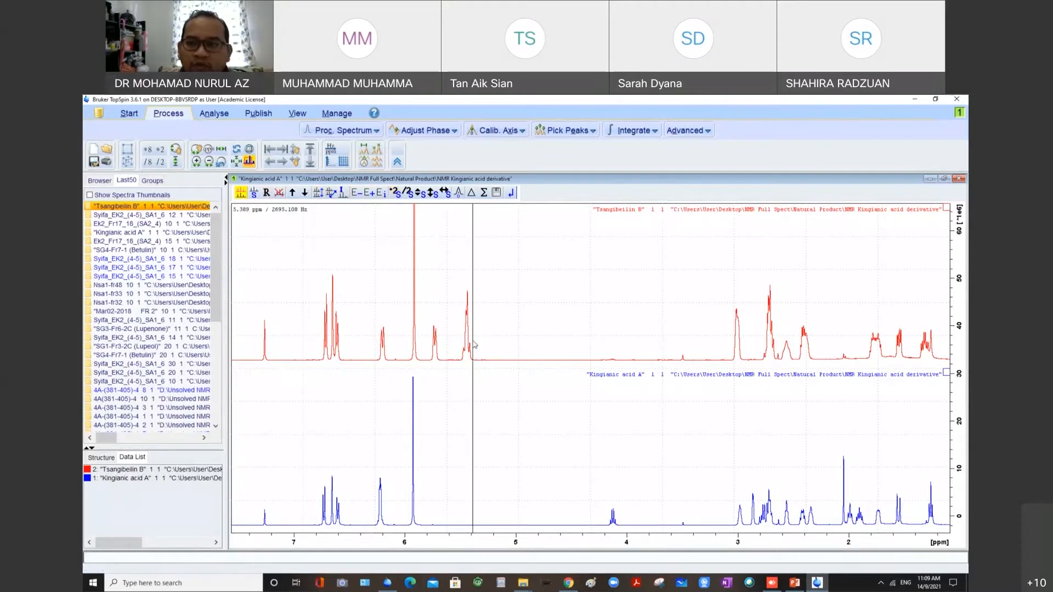
# Enlarge and reduce the intensities of both stacked spectra together several times.
pyautogui.scroll(4, 481, 348)
pyautogui.scroll(-2, 482, 348)
pyautogui.scroll(2, 481, 349)
pyautogui.scroll(-3, 481, 348)
pyautogui.scroll(2, 482, 348)
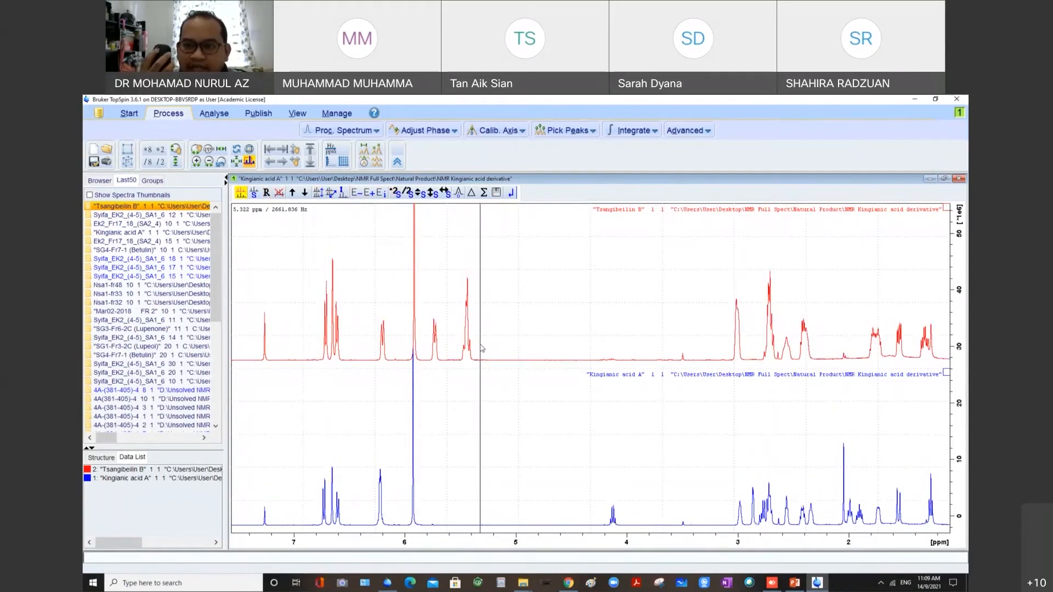
pyautogui.scroll(3, 482, 348)
pyautogui.scroll(-3, 482, 349)
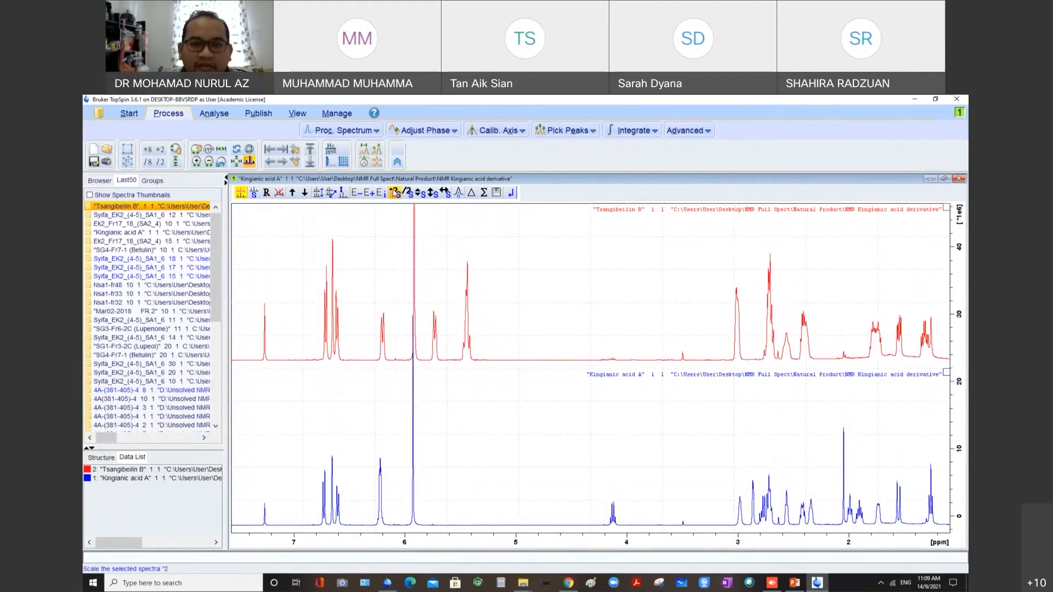
# Double and halve the intensity scale of both stacked spectra and raise their baselines in the display.
pyautogui.click(160, 149)
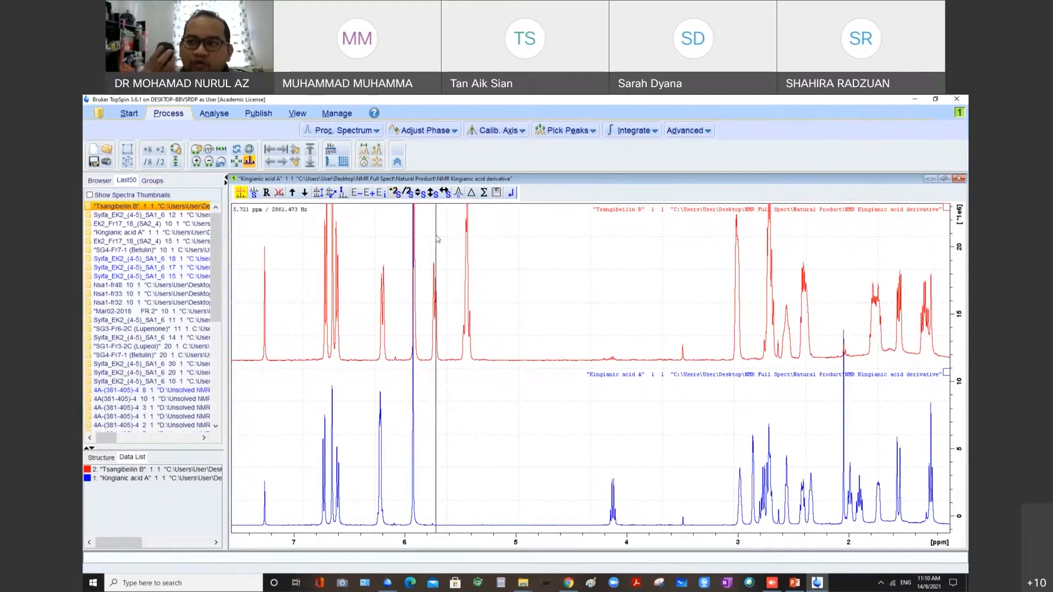
pyautogui.scroll(-5, 438, 239)
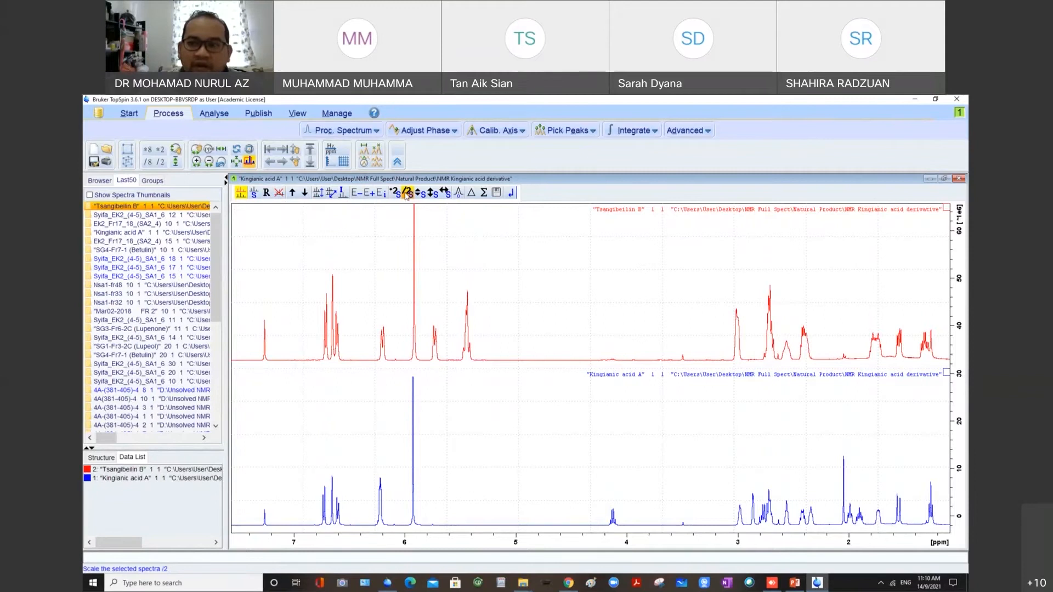
pyautogui.click(406, 193)
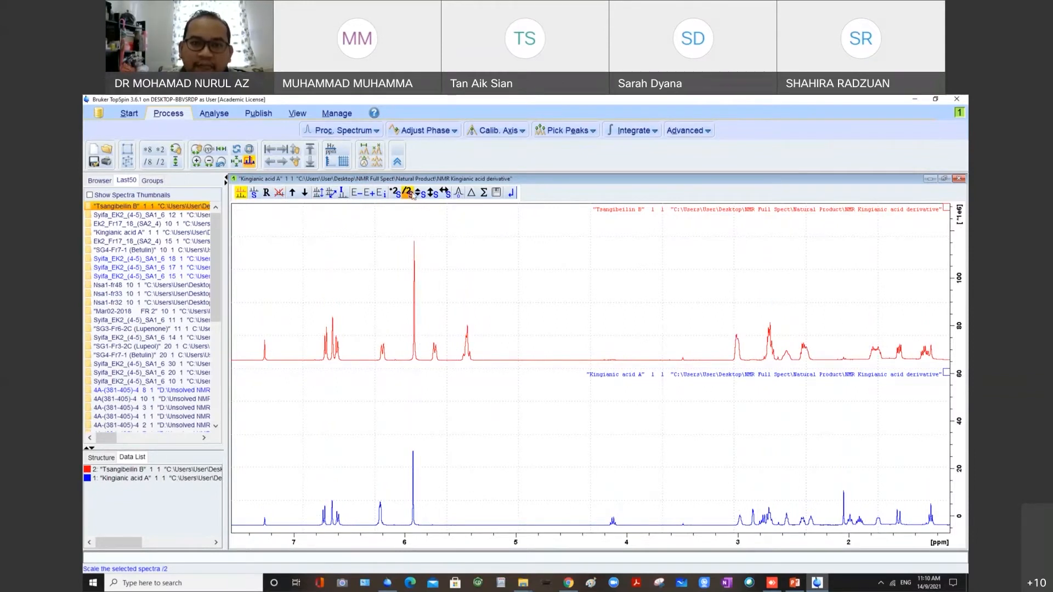
pyautogui.moveTo(424, 193); pyautogui.dragTo(445, 193)
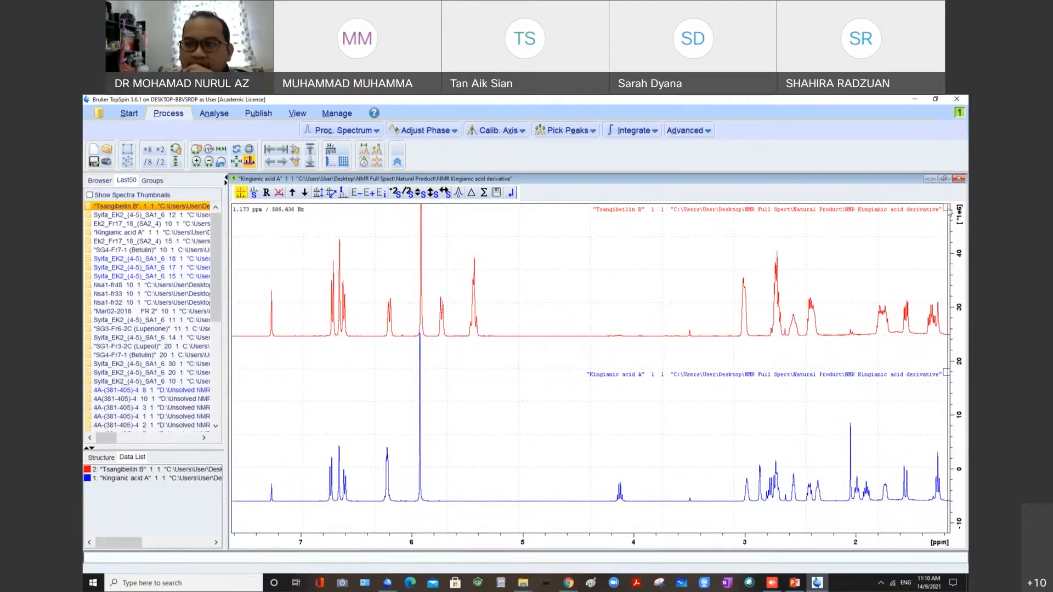
# Select only the Tsangibeilin B trace and shift it down to just above the Kingianic acid A baseline.
pyautogui.click(948, 374)
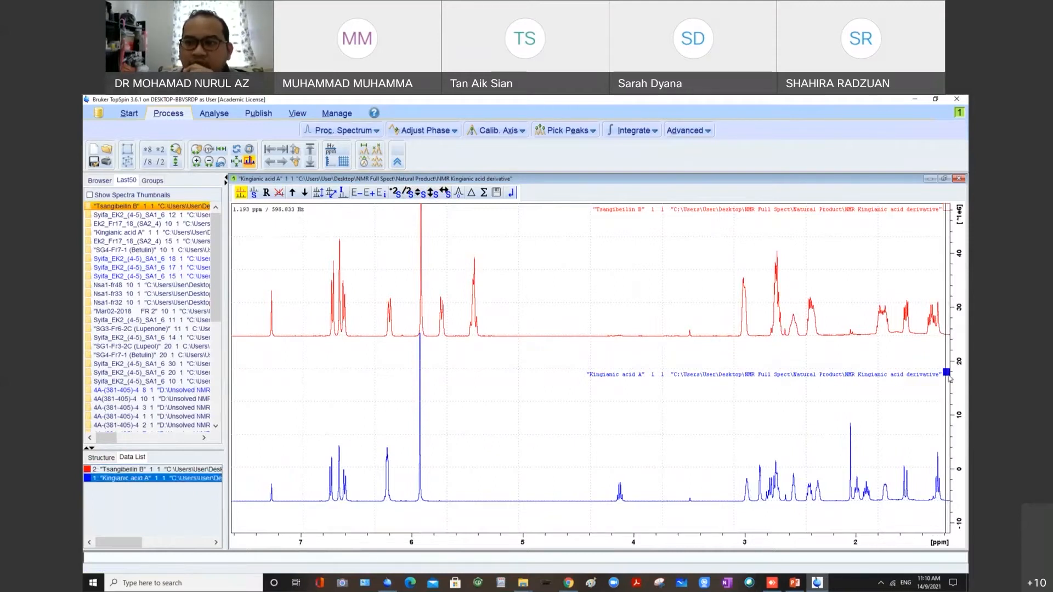
pyautogui.click(947, 208)
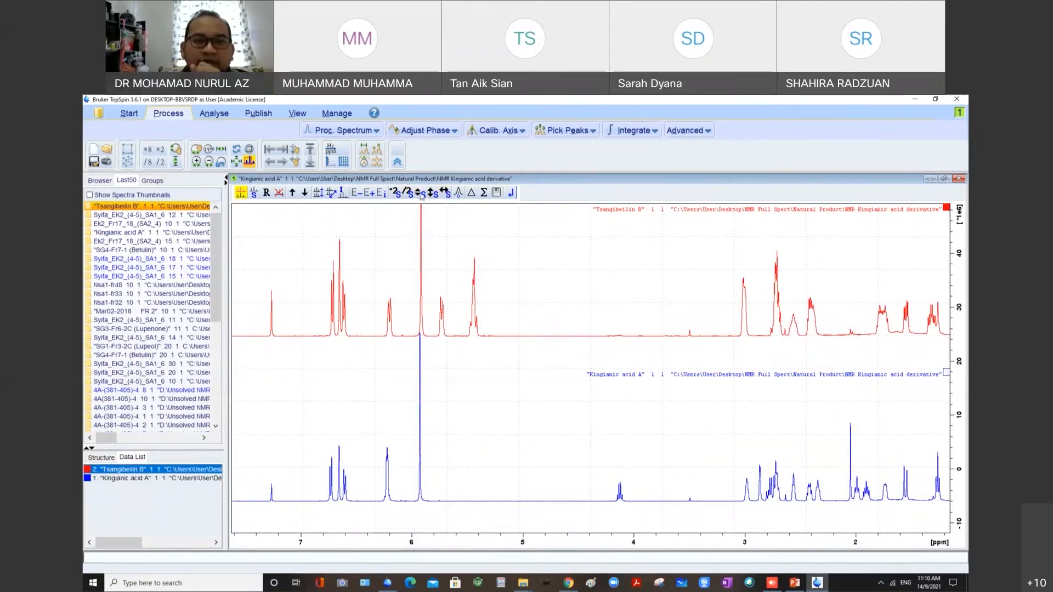
pyautogui.moveTo(433, 194); pyautogui.dragTo(438, 197)
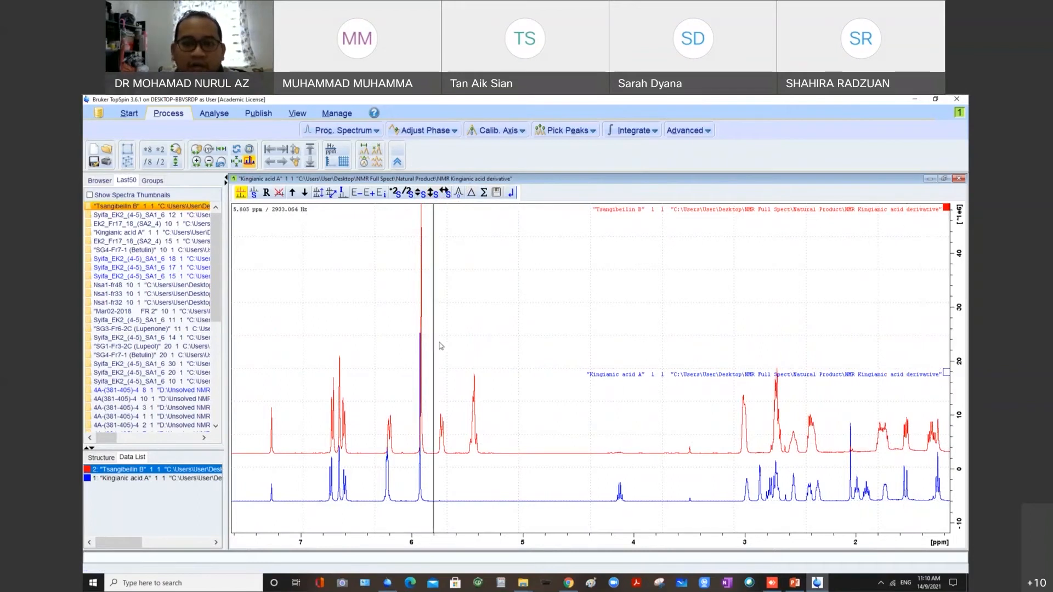
# Scale only the selected Tsangibeilin B trace up and down repeatedly, returning it to a scale of 1.000.
pyautogui.scroll(2, 441, 345)
pyautogui.scroll(-2, 442, 345)
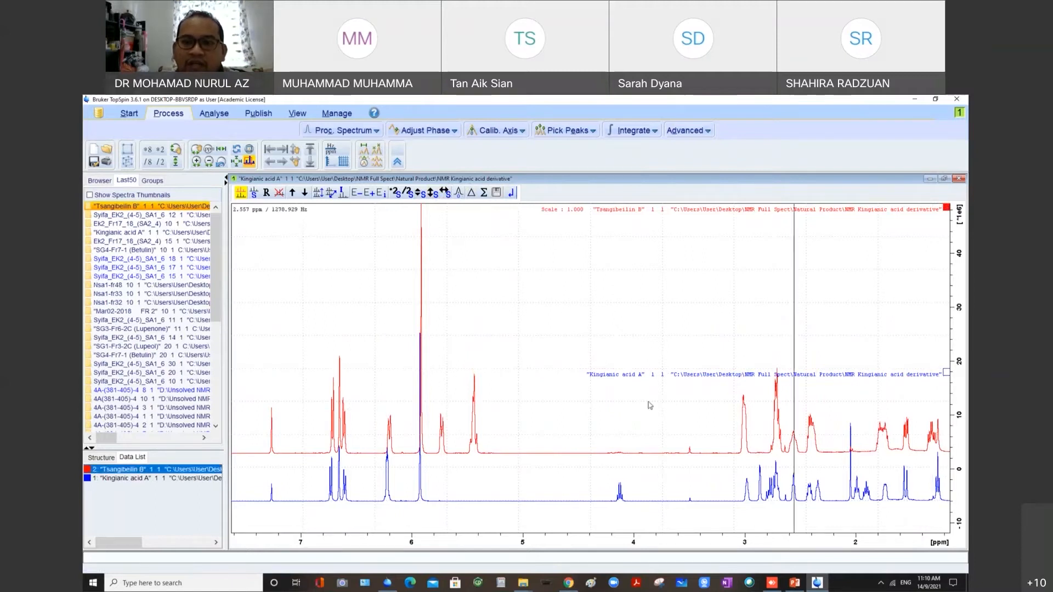
pyautogui.scroll(5, 555, 403)
pyautogui.scroll(-5, 555, 403)
pyautogui.scroll(3, 579, 446)
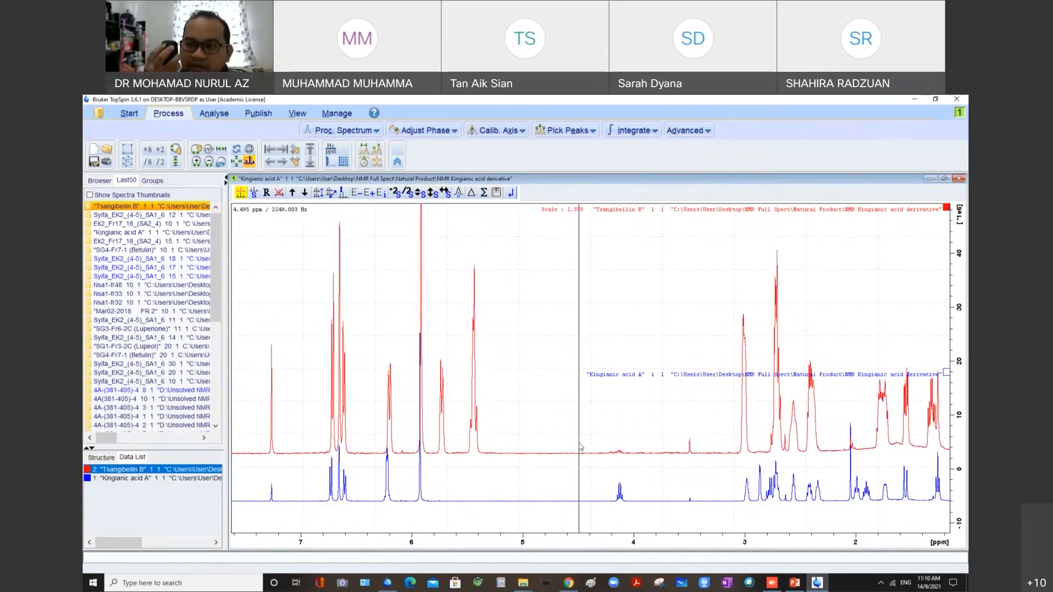
pyautogui.scroll(-3, 581, 447)
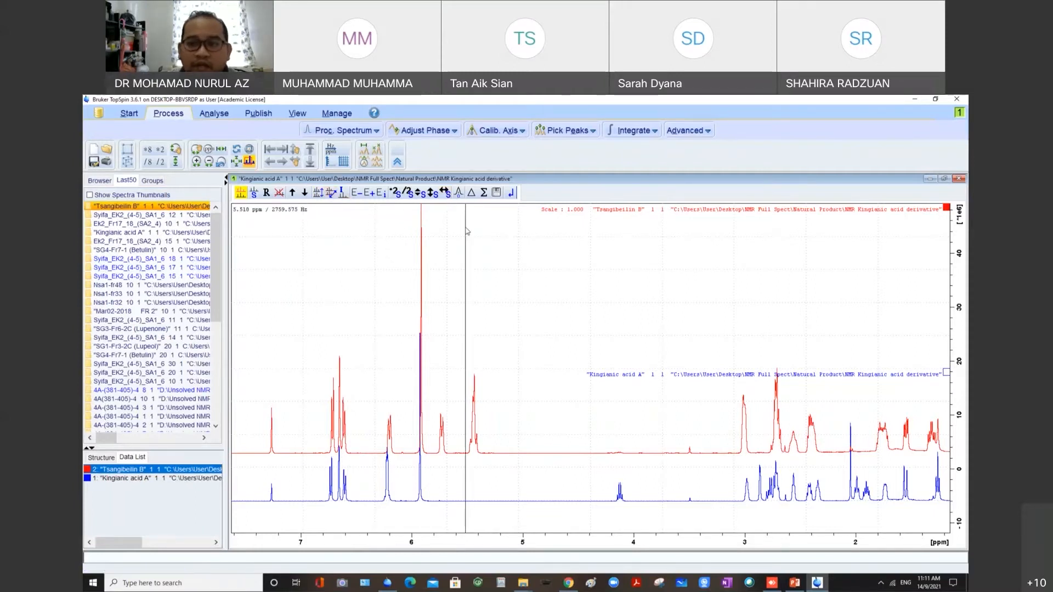
# Shift the Tsangibeilin B trace horizontally by 0.0042 ppm and leave the multiple display.
pyautogui.moveTo(444, 192); pyautogui.dragTo(444, 193)
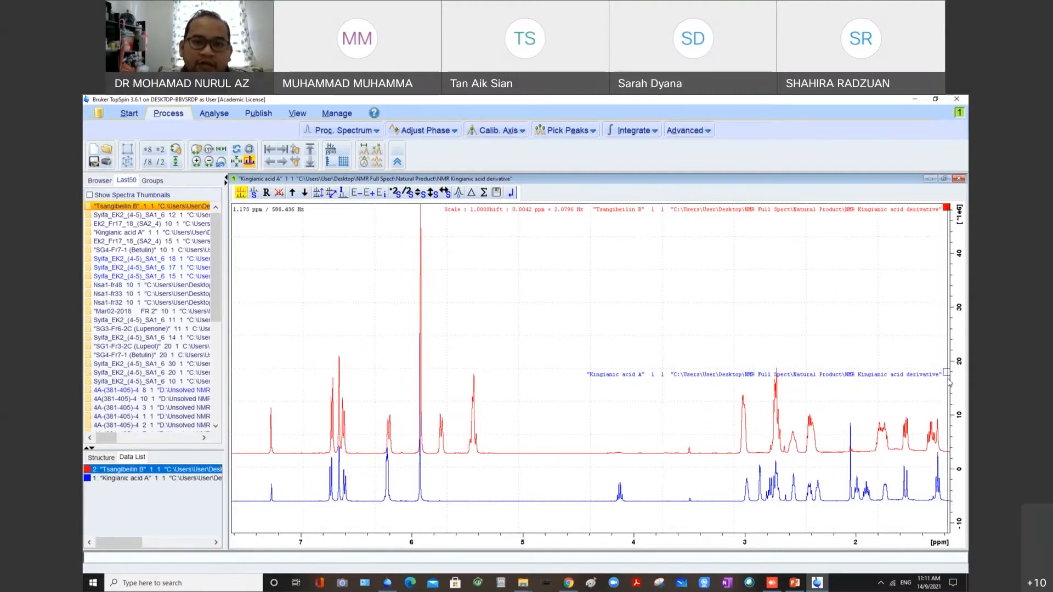
pyautogui.click(511, 194)
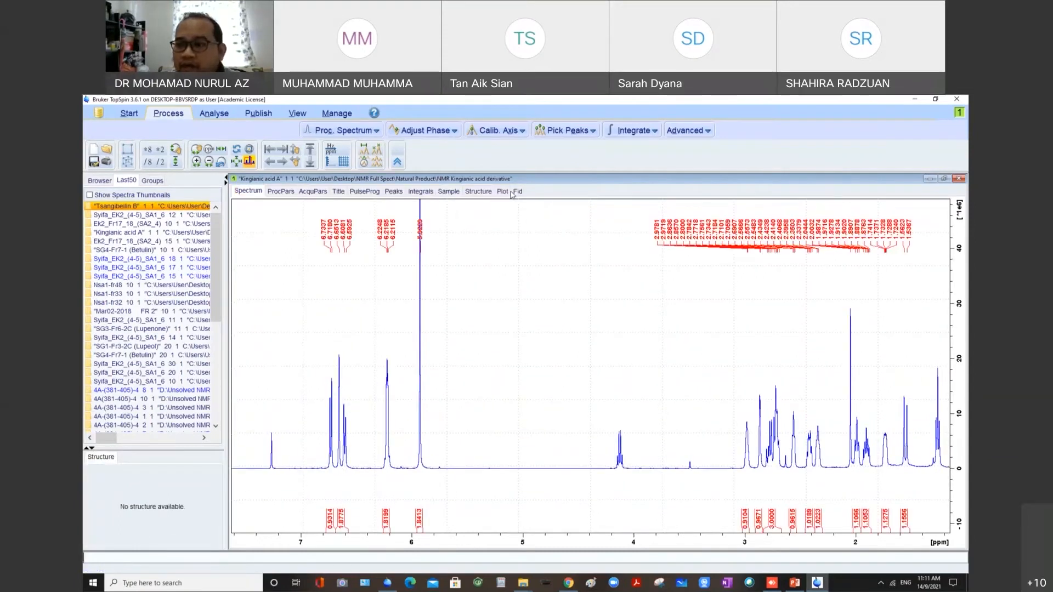
# Fit the Kingianic acid A peaks below their labels, raise the baseline and expand the region from about 7.4 to 1.1 ppm.
pyautogui.scroll(-2, 487, 320)
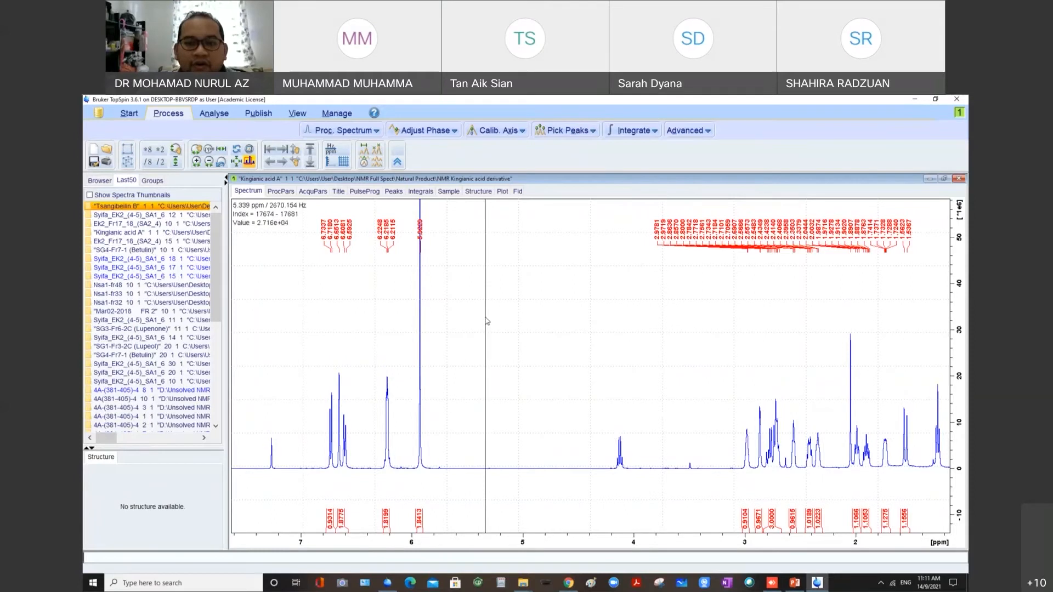
pyautogui.moveTo(809, 331); pyautogui.dragTo(951, 312)
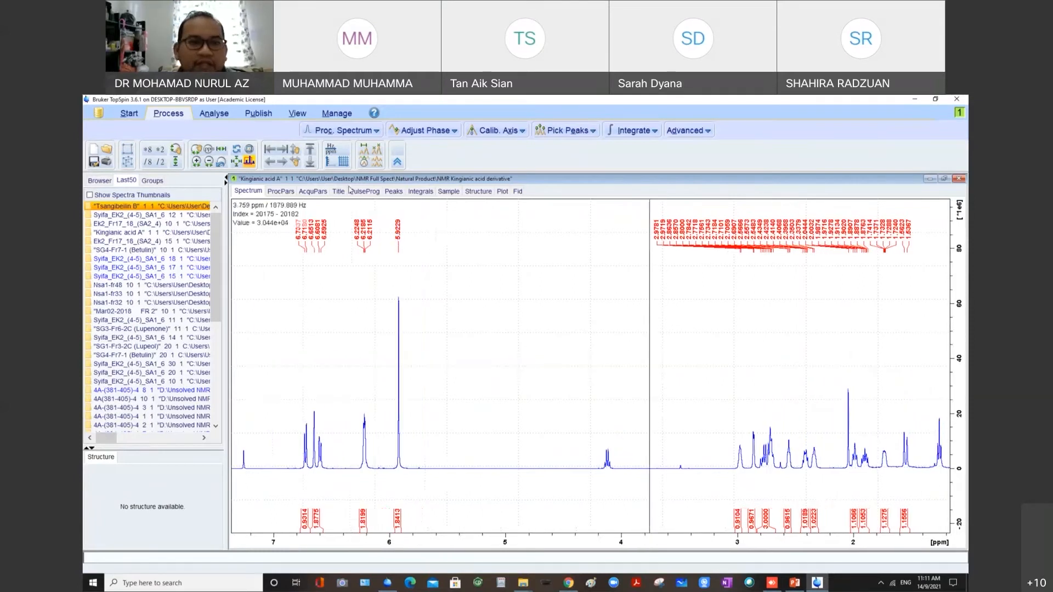
pyautogui.click(240, 162)
pyautogui.moveTo(543, 365); pyautogui.dragTo(777, 364)
pyautogui.click(310, 161)
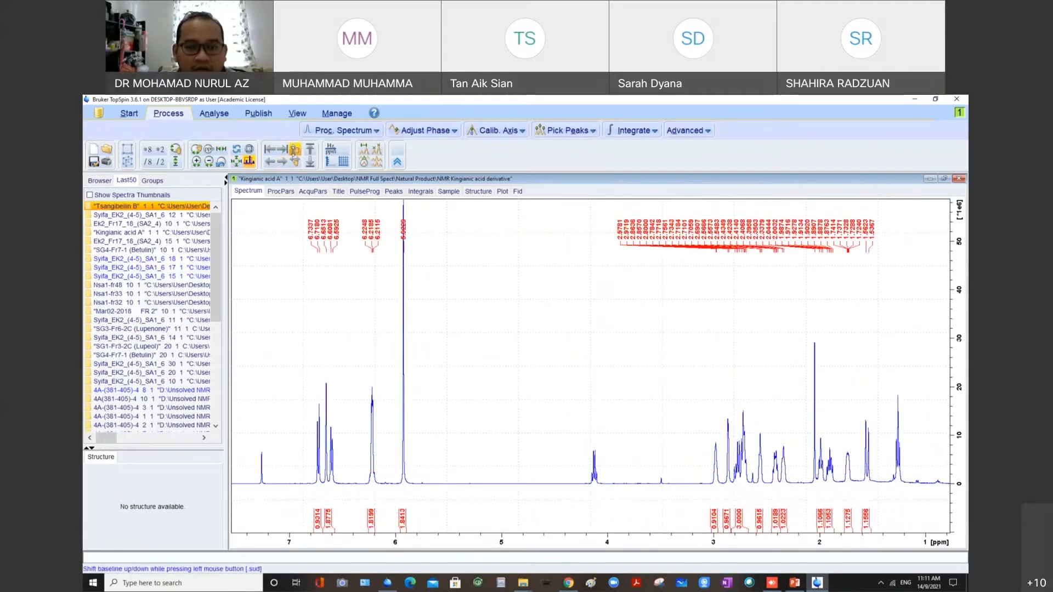
pyautogui.scroll(-2, 478, 432)
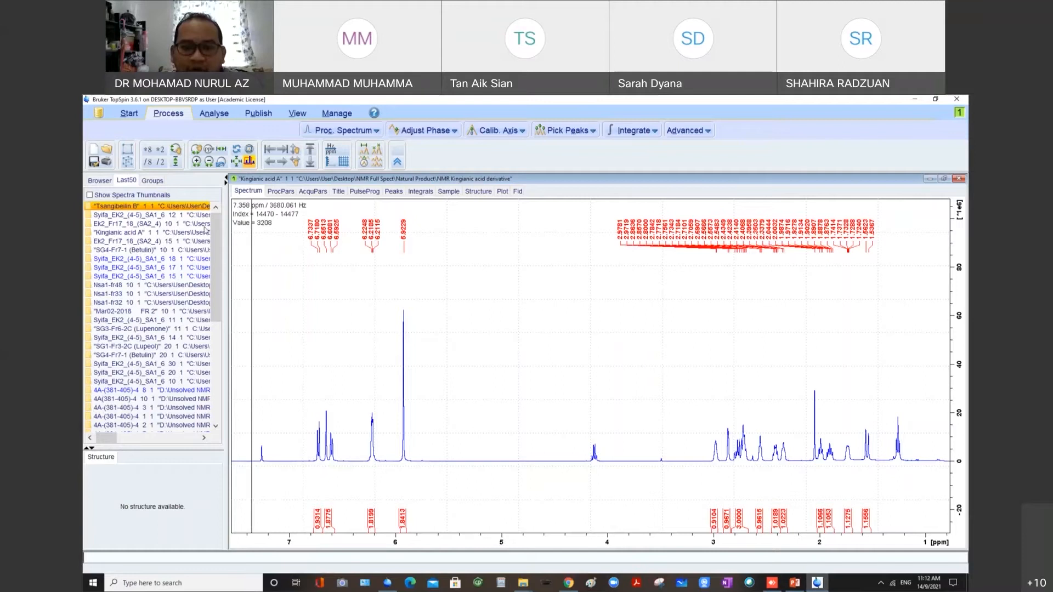
pyautogui.moveTo(250, 234); pyautogui.dragTo(914, 222)
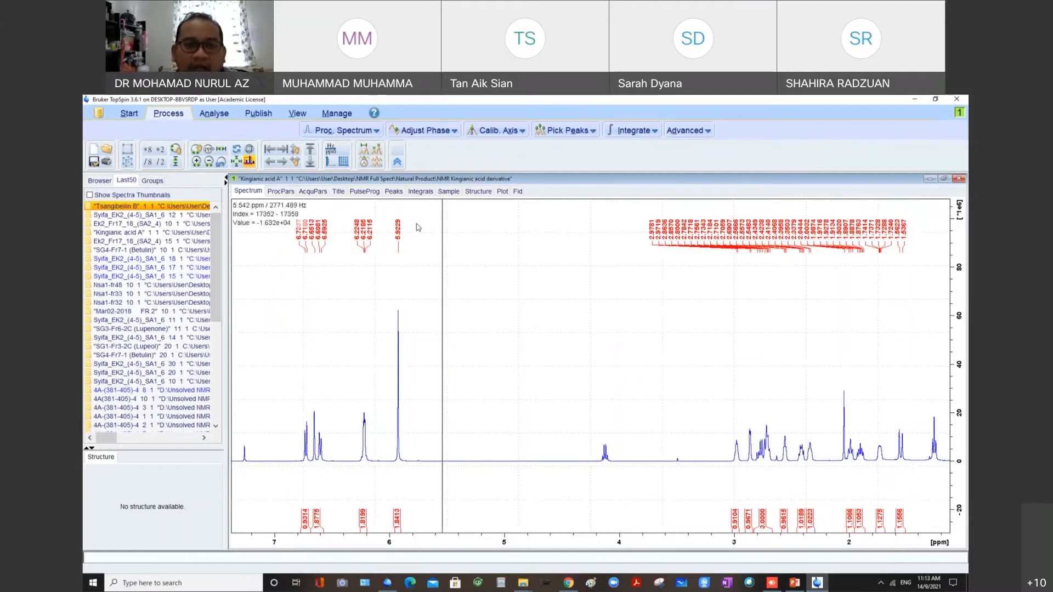
# Try adjusting the zero-order and first-order phase of Kingianic acid A about the 5.92 ppm pivot, and return without saving.
pyautogui.click(416, 136)
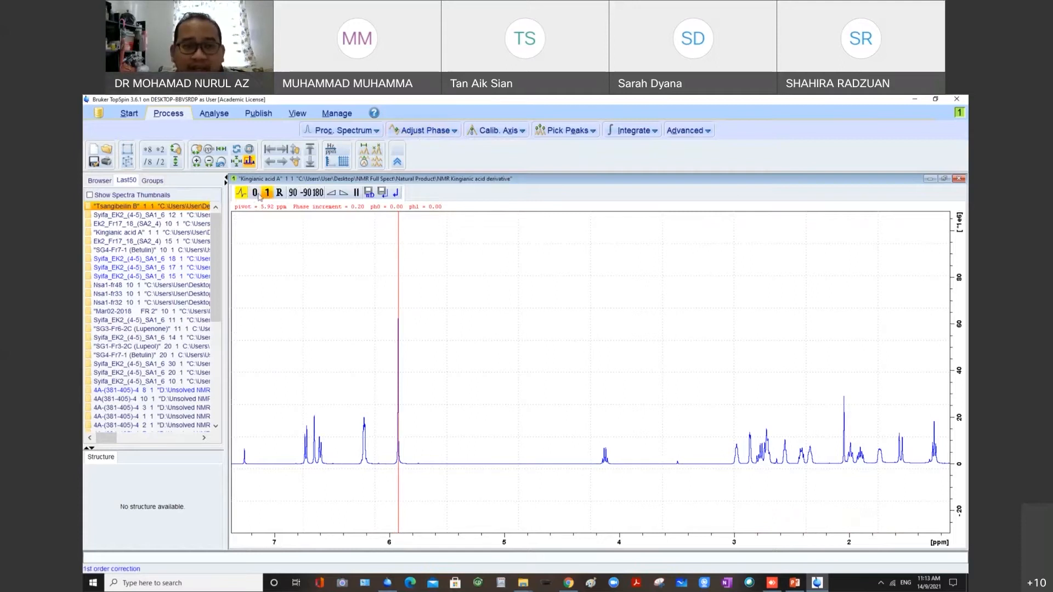
pyautogui.moveTo(256, 196); pyautogui.dragTo(269, 196)
pyautogui.click(267, 193)
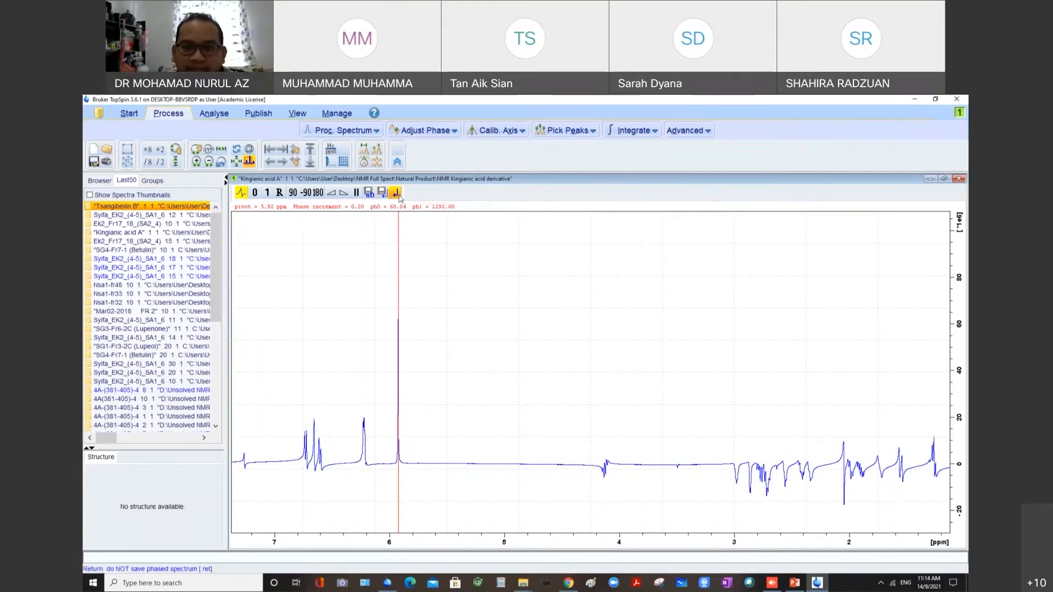
pyautogui.click(397, 193)
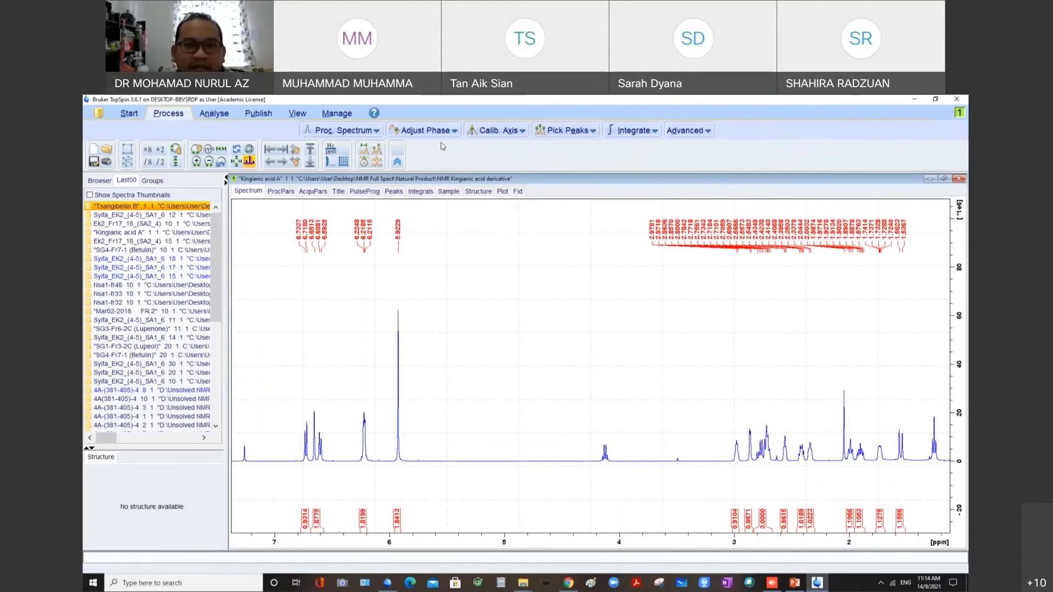
# Enter manual peak picking for Kingianic acid A and delete all existing picking ranges with their peaks.
pyautogui.doubleClick(856, 102)
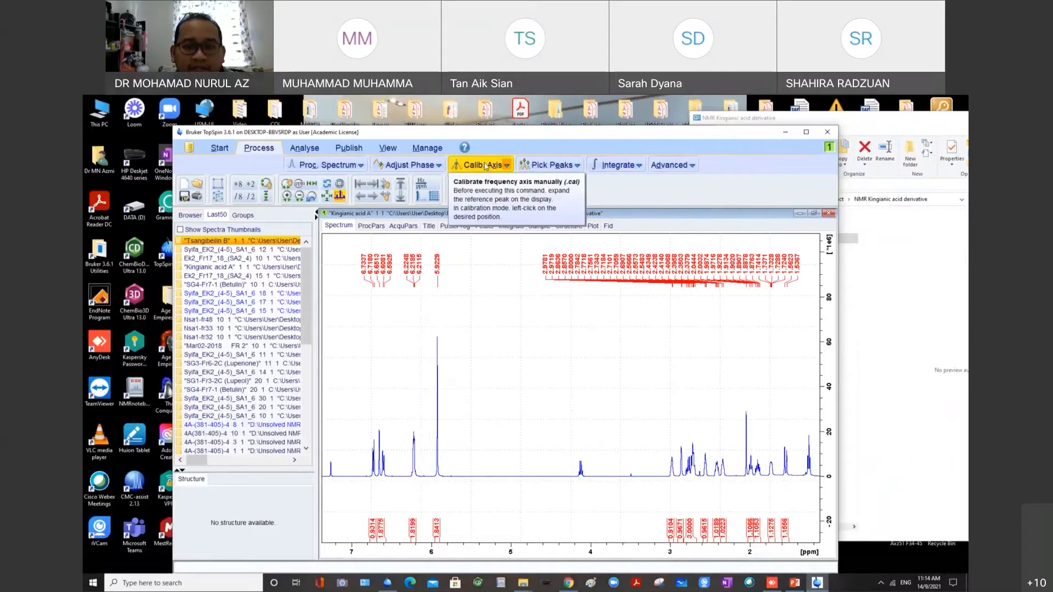
pyautogui.click(530, 165)
pyautogui.click(807, 132)
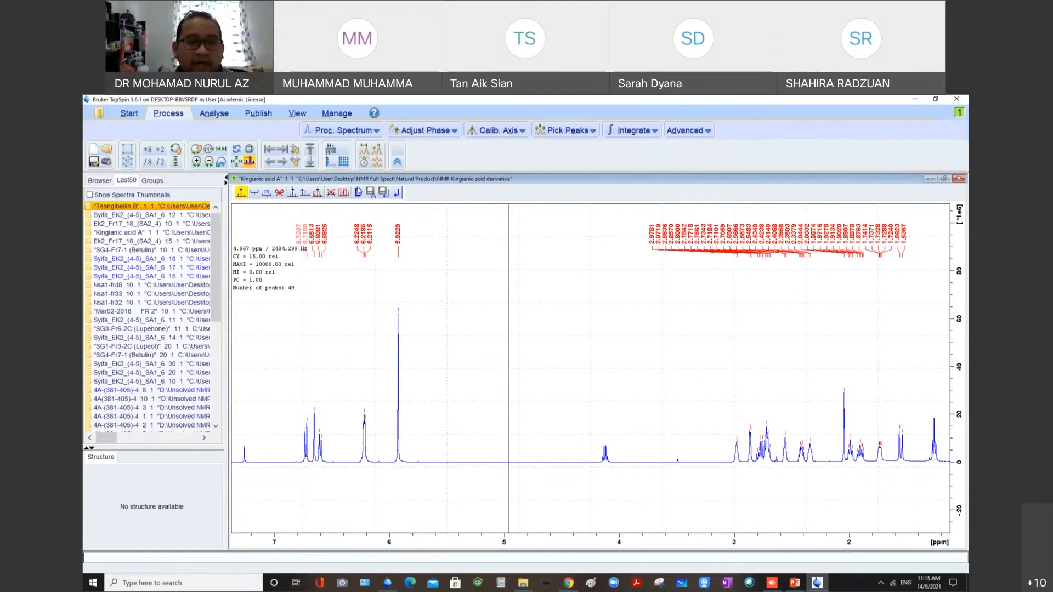
pyautogui.click(280, 193)
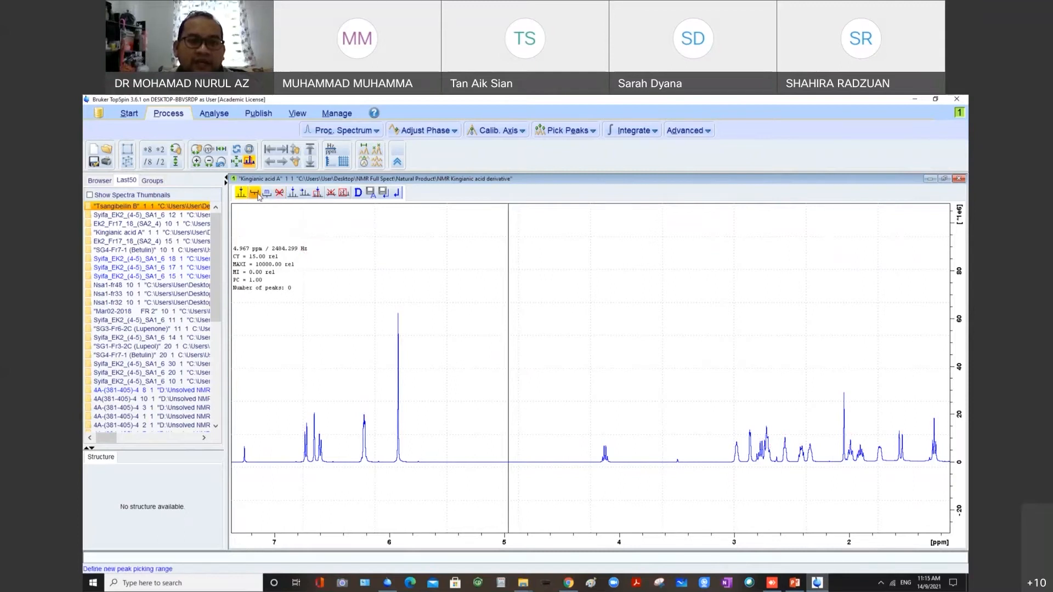
# Define peak picking ranges around the 6.7–6.6, 6.22, 5.92, 2.98 and 2.86 ppm signals and check them in range modification mode.
pyautogui.click(255, 195)
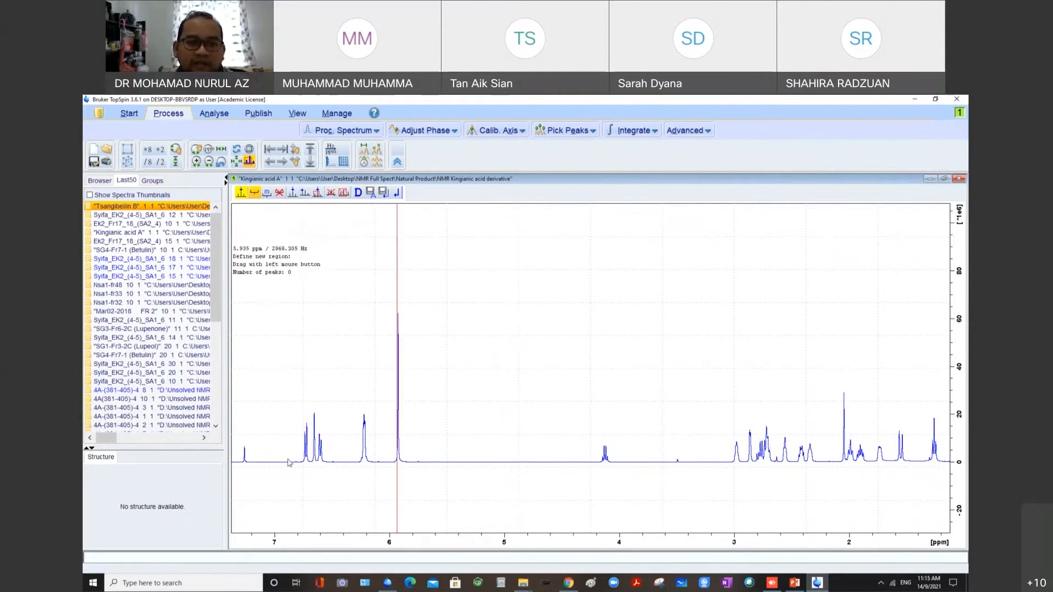
pyautogui.moveTo(292, 383); pyautogui.dragTo(330, 446)
pyautogui.moveTo(357, 392); pyautogui.dragTo(381, 447)
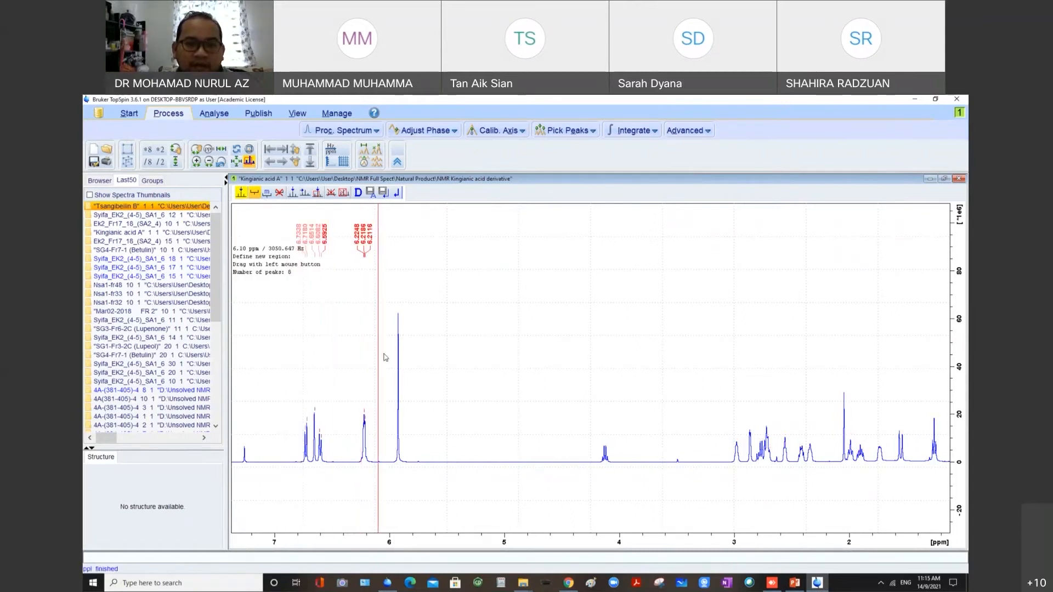
pyautogui.moveTo(391, 286); pyautogui.dragTo(427, 372)
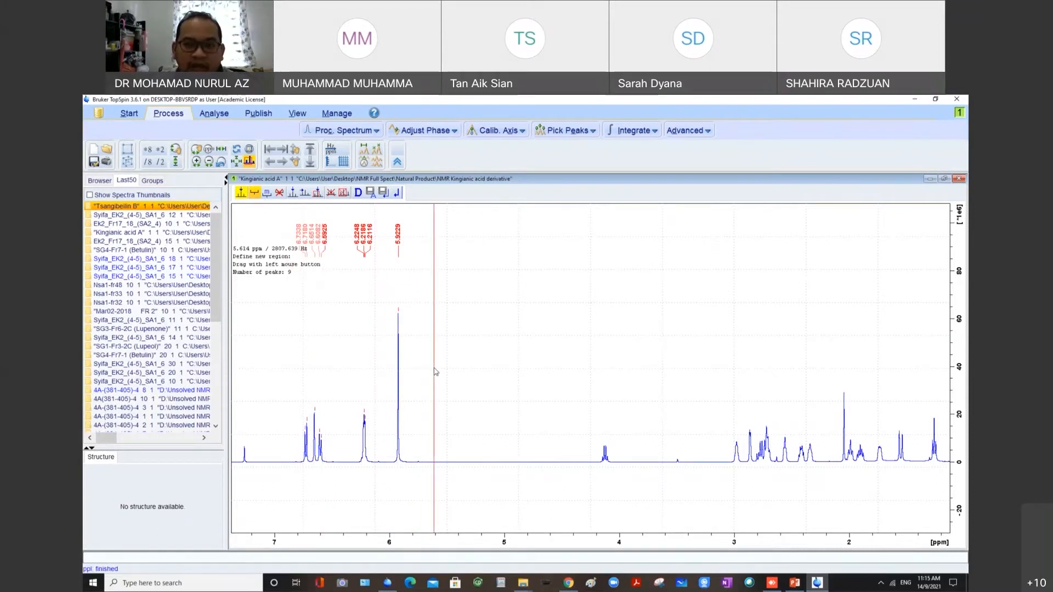
pyautogui.moveTo(734, 427); pyautogui.dragTo(753, 443)
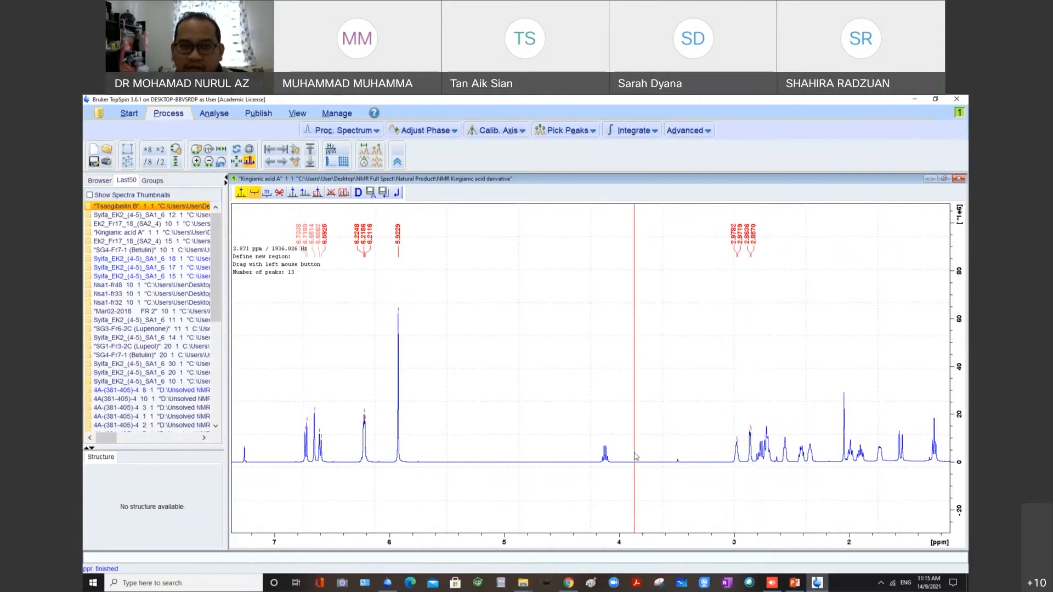
pyautogui.click(266, 193)
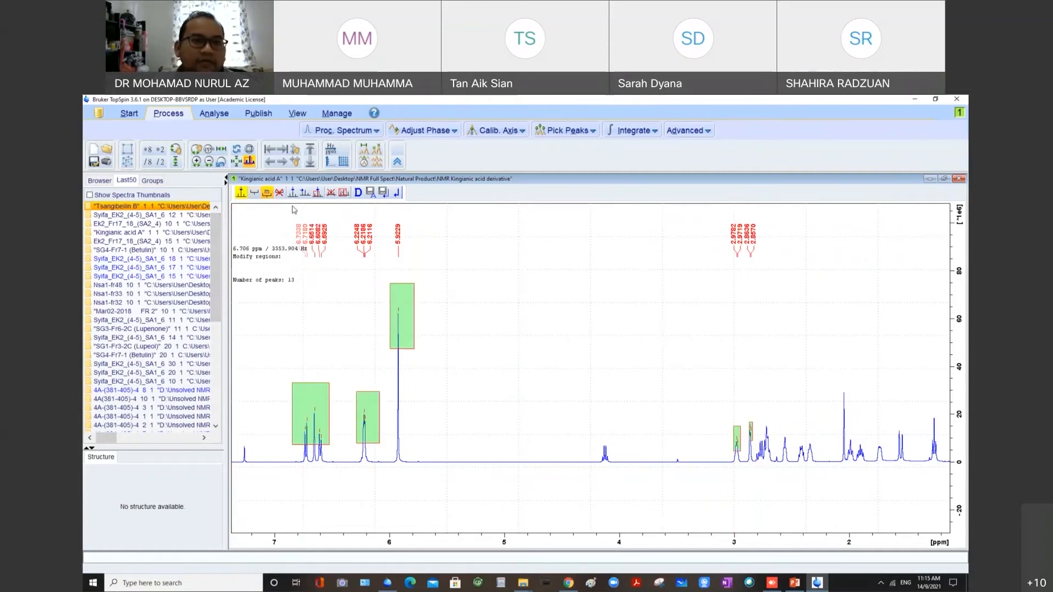
pyautogui.click(269, 195)
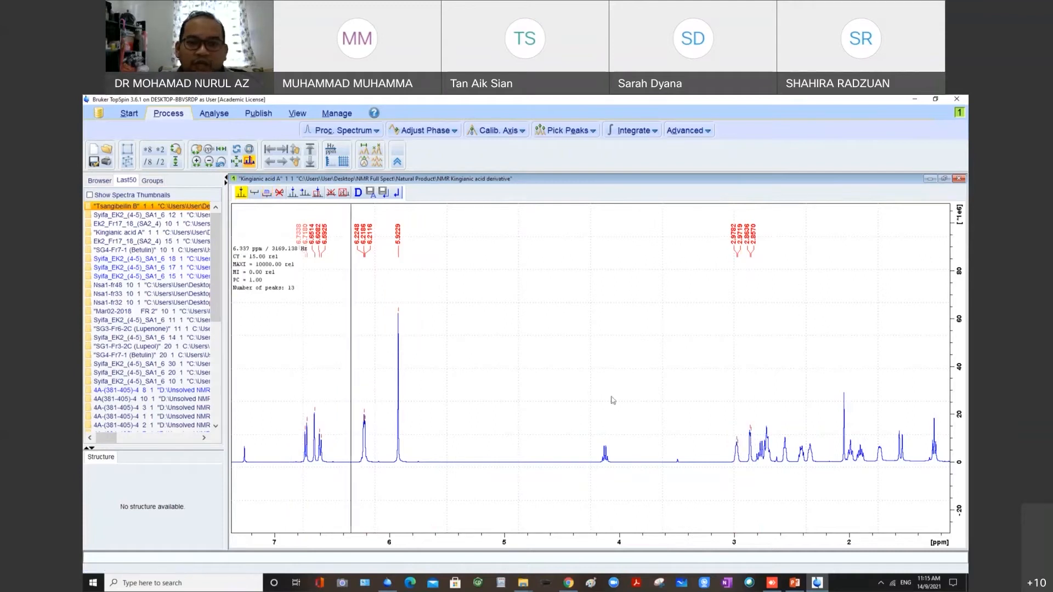
# Mark a peak manually at 2.0881 ppm and replace the existing picking ranges with one around the singlet near 2.04 ppm.
pyautogui.click(293, 195)
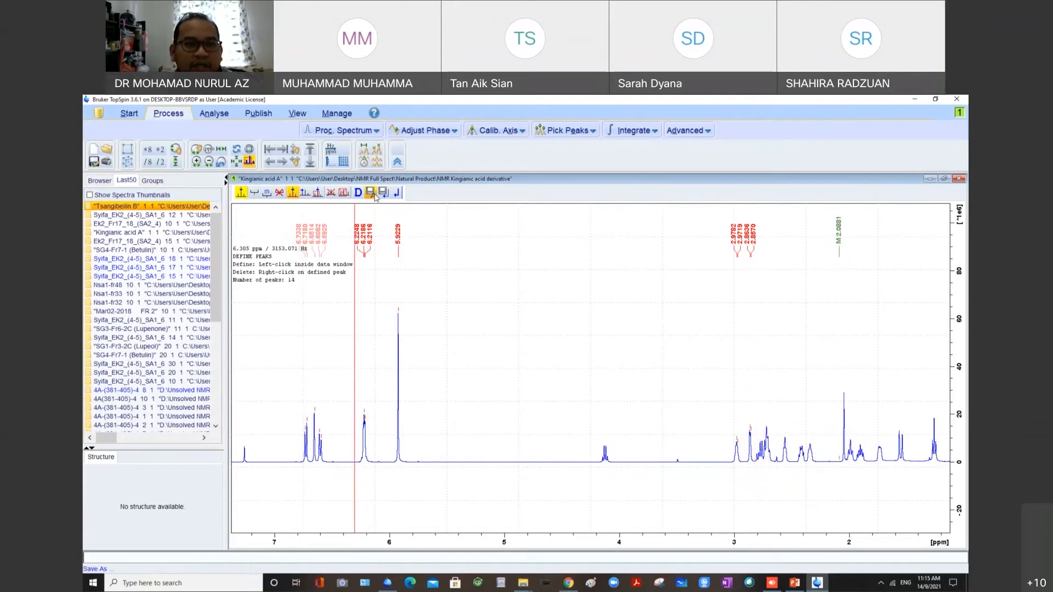
pyautogui.click(279, 193)
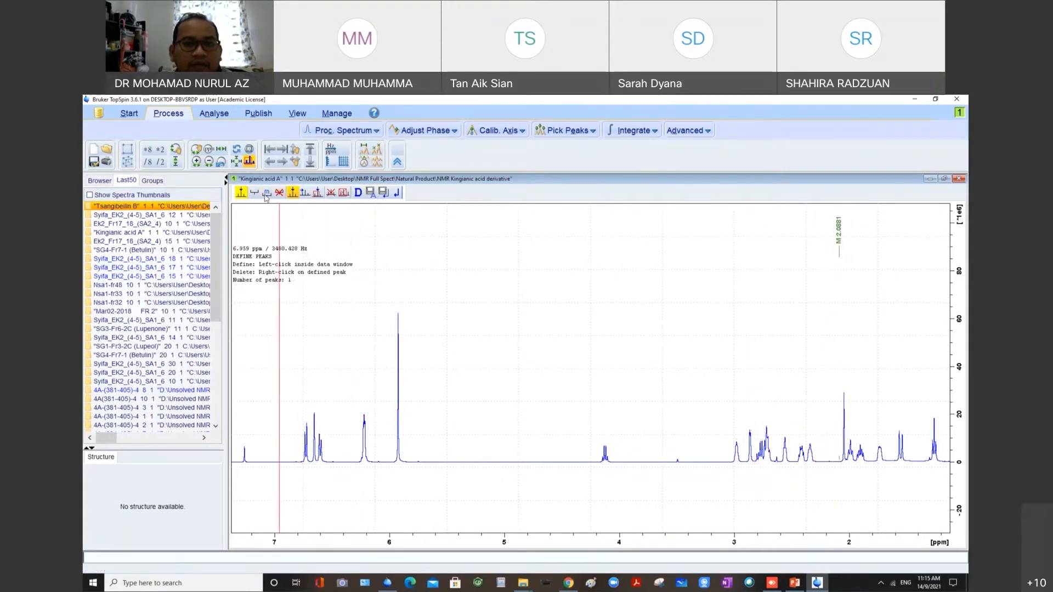
pyautogui.click(254, 192)
pyautogui.moveTo(839, 358); pyautogui.dragTo(865, 415)
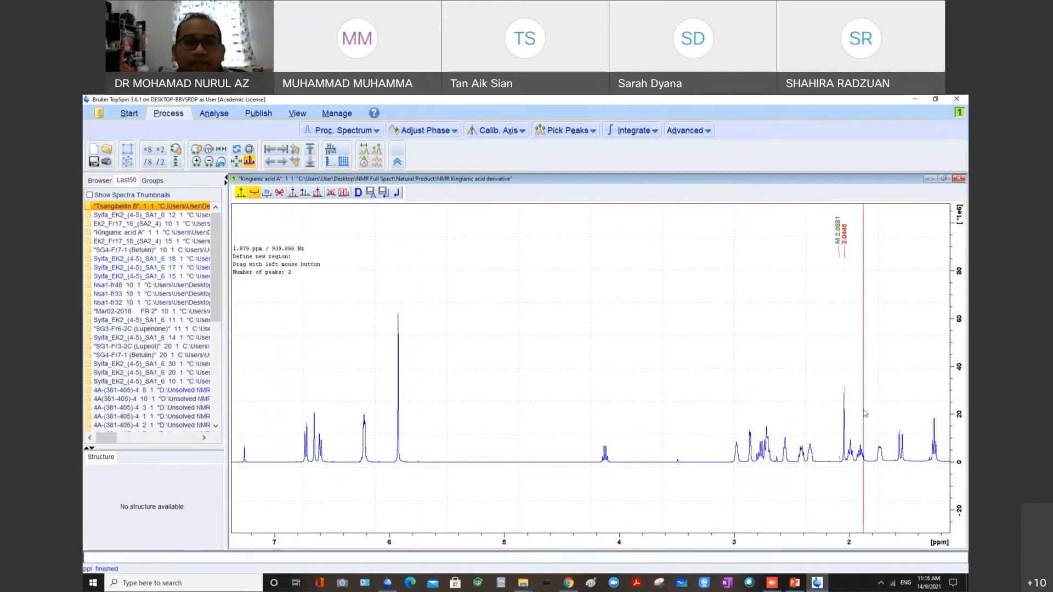
# Delete all picked peaks and try running peak picking without a defined range.
pyautogui.click(332, 194)
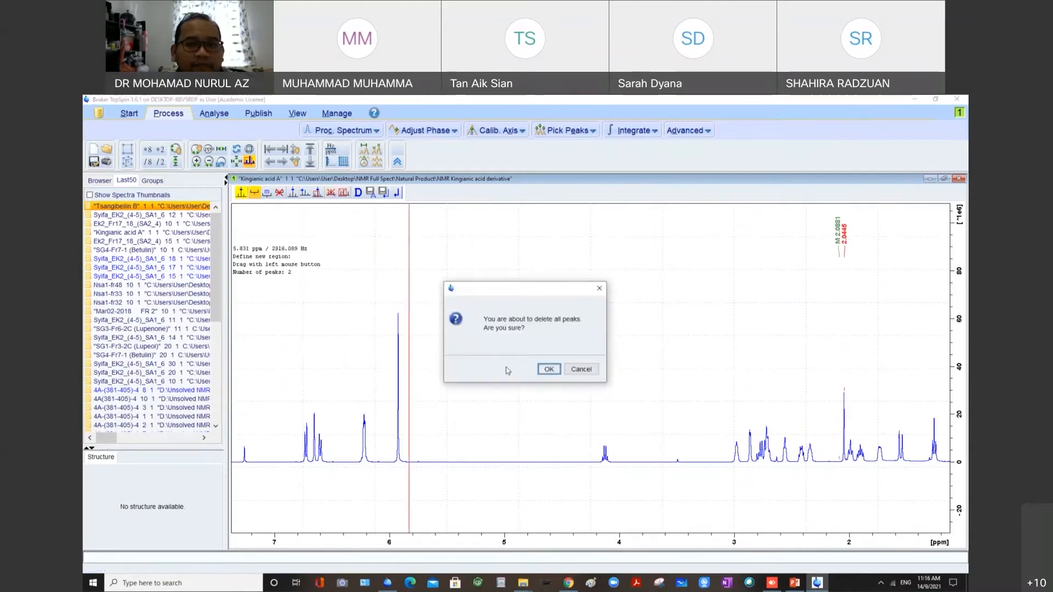
pyautogui.click(548, 371)
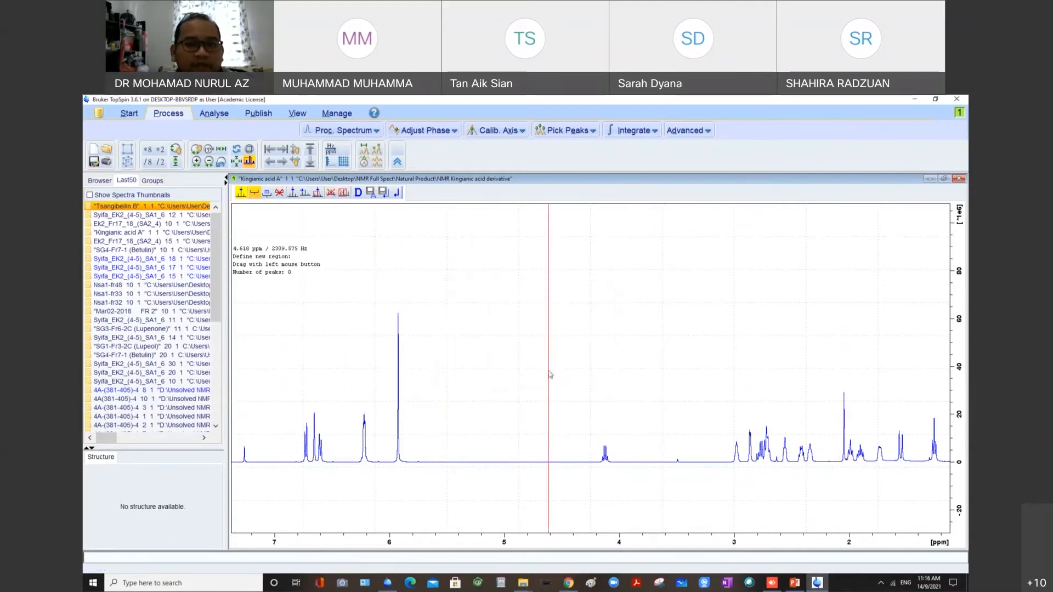
pyautogui.click(318, 194)
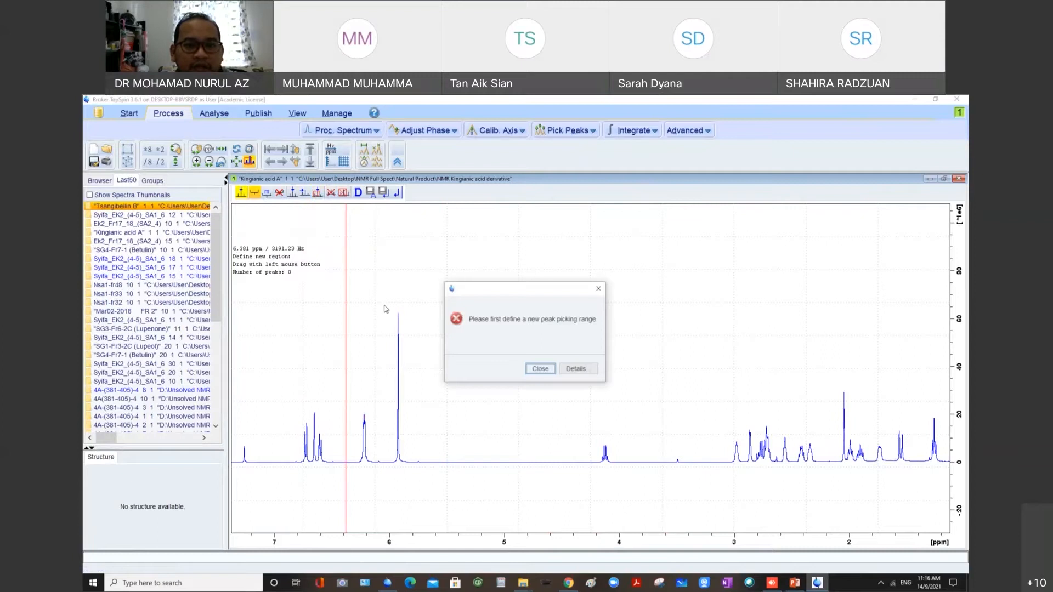
pyautogui.click(599, 290)
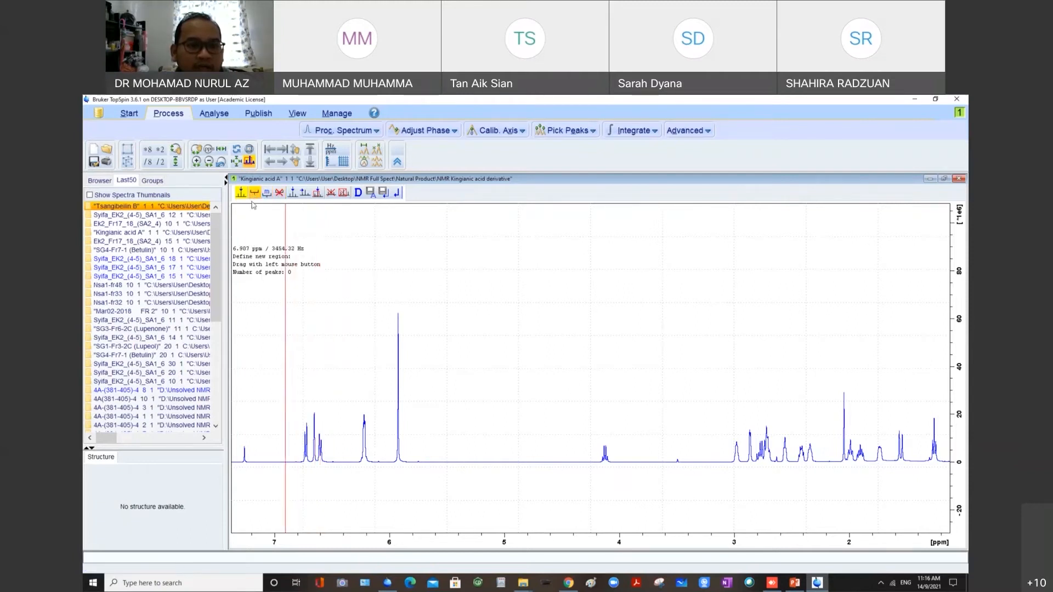
# Define peak picking ranges around the 6.7–6.6, 6.22 and 5.92 ppm signals and the group from about 3.0 to 2.3 ppm.
pyautogui.moveTo(291, 372); pyautogui.dragTo(331, 446)
pyautogui.moveTo(357, 399); pyautogui.dragTo(382, 436)
pyautogui.moveTo(390, 296); pyautogui.dragTo(427, 358)
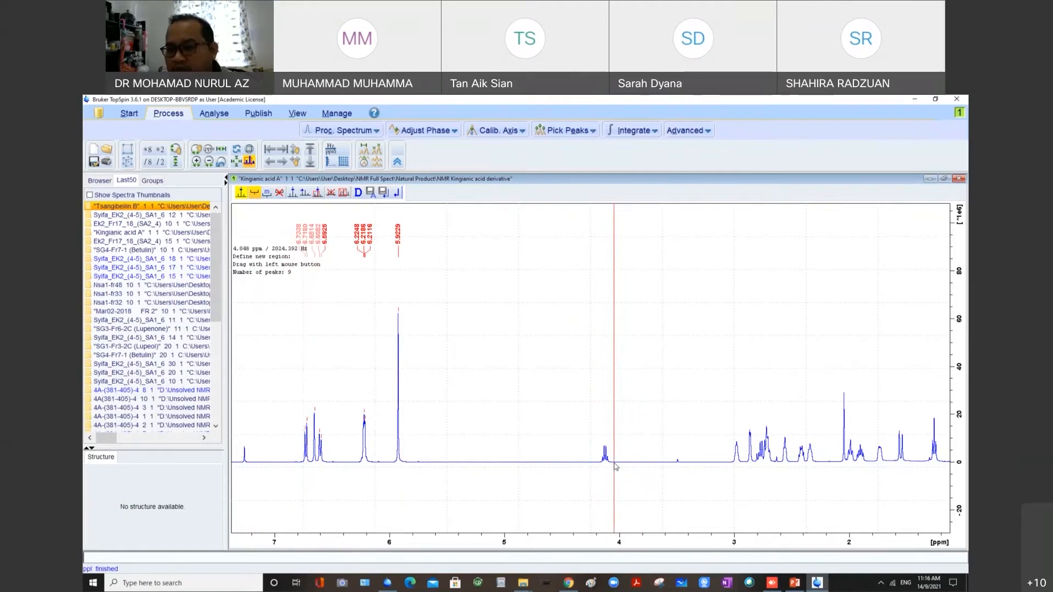
pyautogui.moveTo(722, 378); pyautogui.dragTo(823, 460)
pyautogui.moveTo(825, 349); pyautogui.dragTo(836, 387)
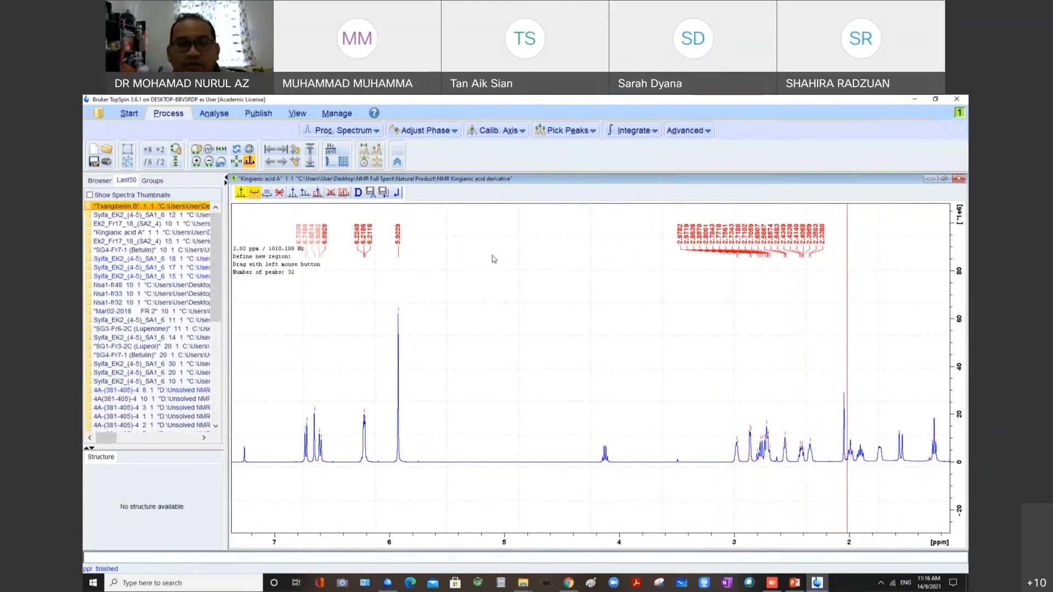
# Define peak picking ranges around the multiplets near 1.99, 1.90 and 1.73 ppm and the doublet near 1.55 ppm.
pyautogui.click(255, 195)
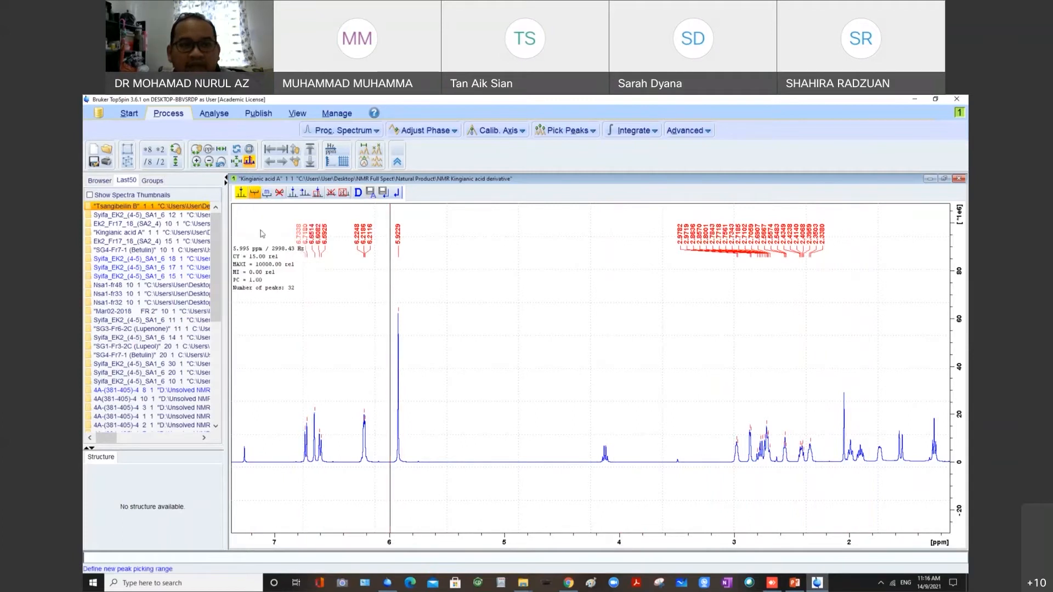
pyautogui.click(254, 195)
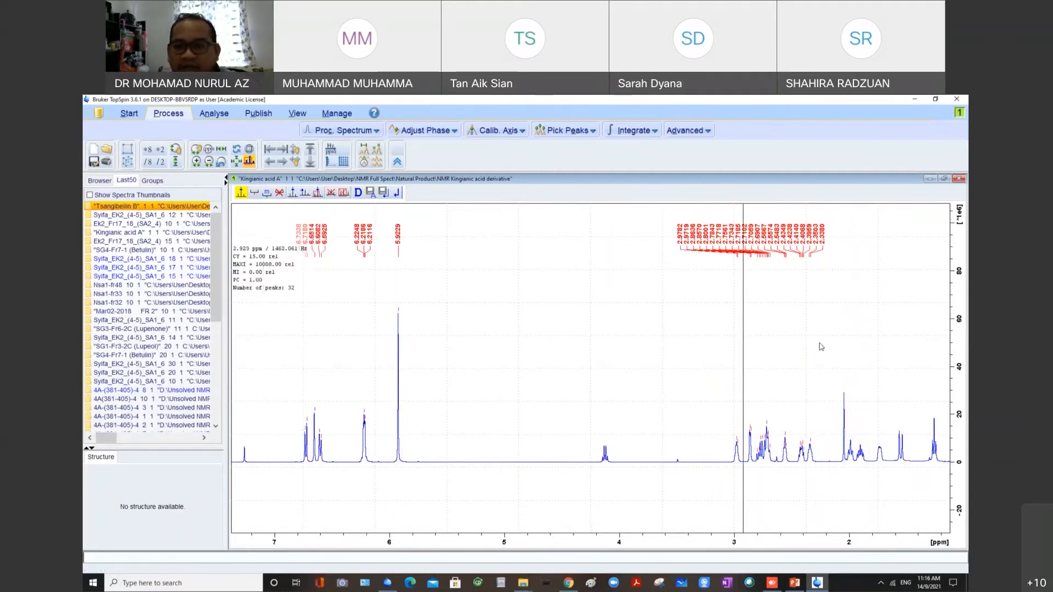
pyautogui.moveTo(835, 352); pyautogui.dragTo(942, 356)
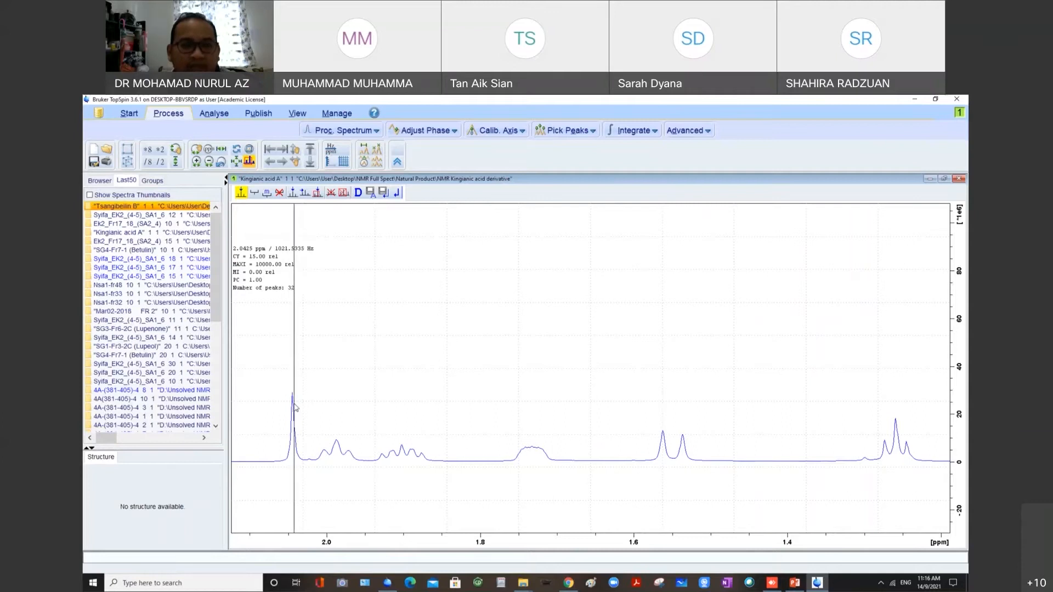
pyautogui.scroll(2, 255, 215)
pyautogui.click(254, 192)
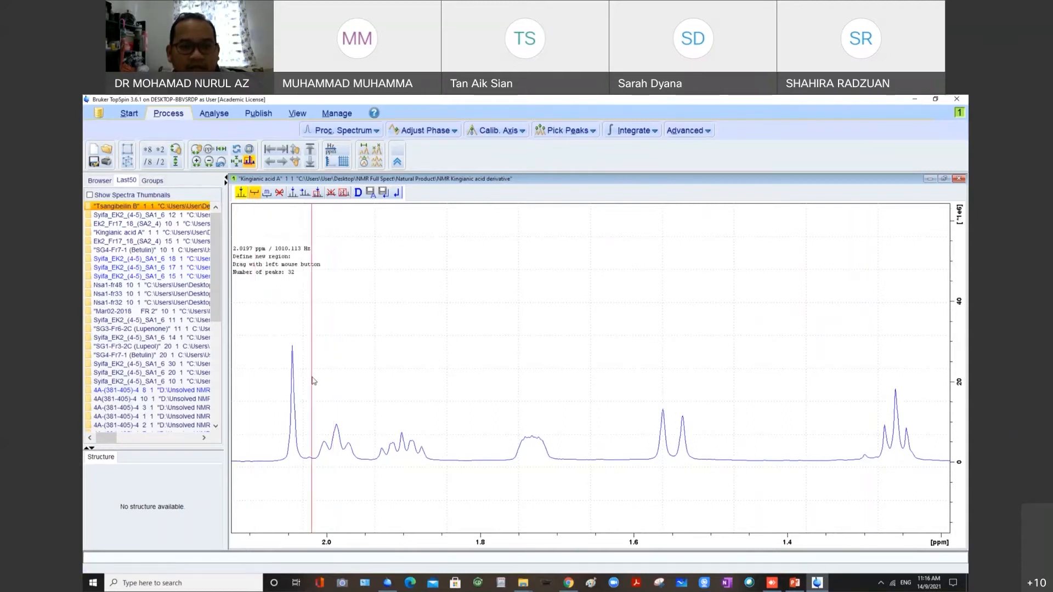
pyautogui.moveTo(356, 443); pyautogui.dragTo(361, 446)
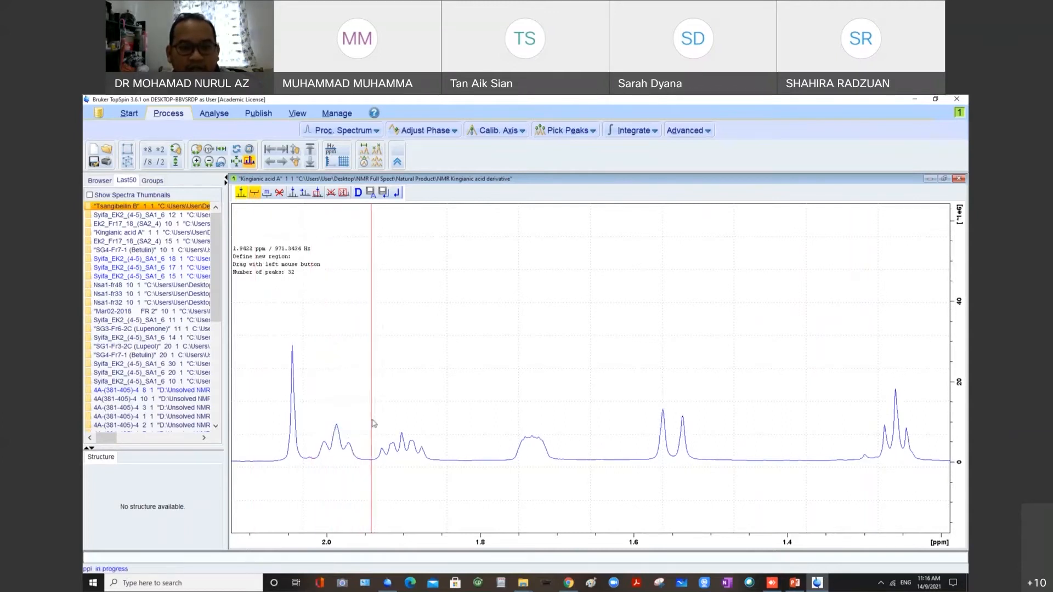
pyautogui.moveTo(375, 398); pyautogui.dragTo(437, 454)
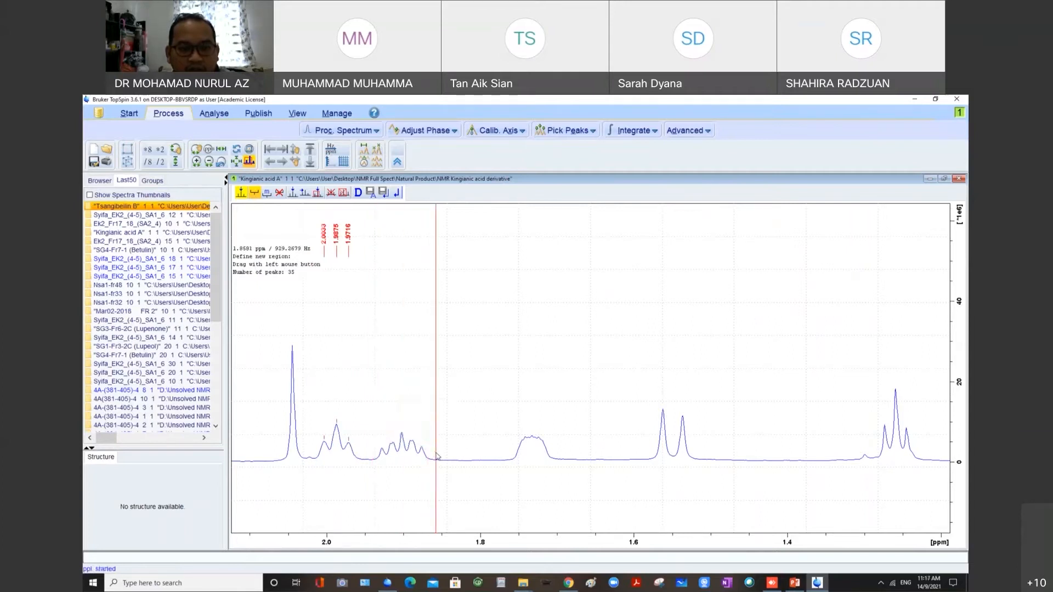
pyautogui.moveTo(491, 383); pyautogui.dragTo(565, 446)
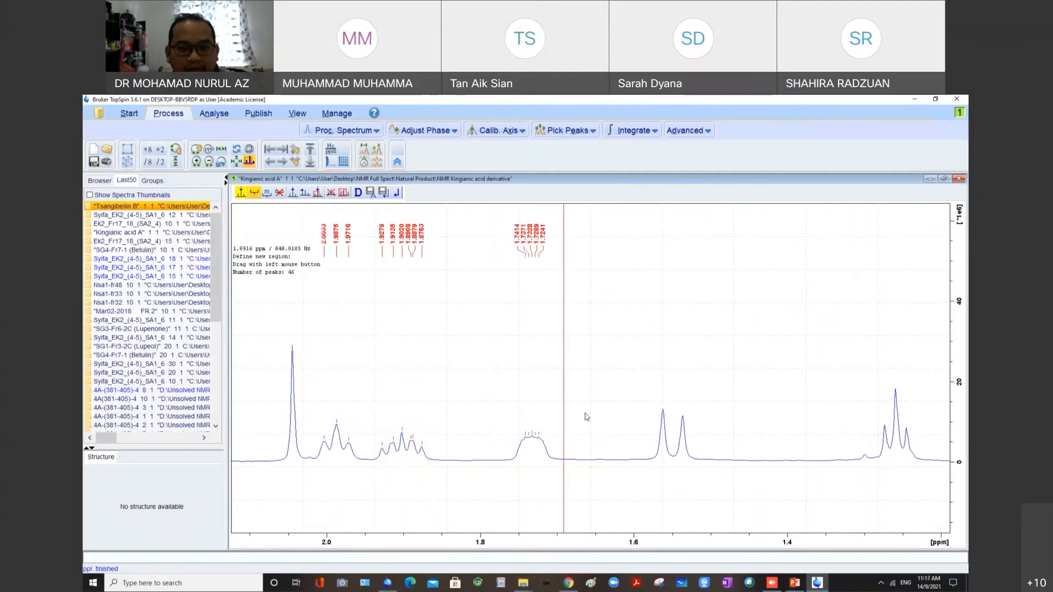
pyautogui.moveTo(602, 336); pyautogui.dragTo(709, 451)
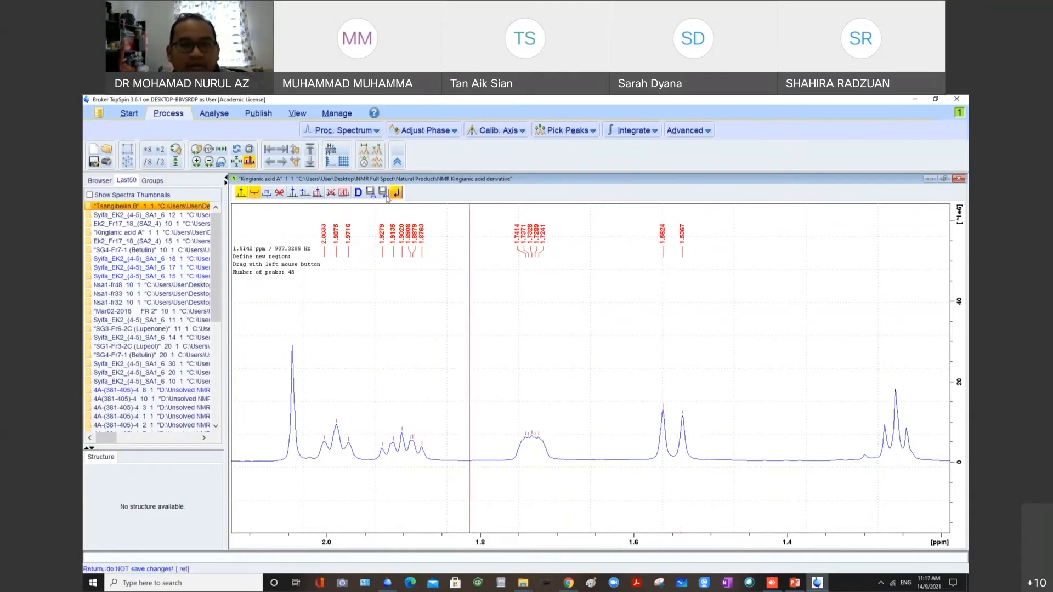
pyautogui.click(253, 194)
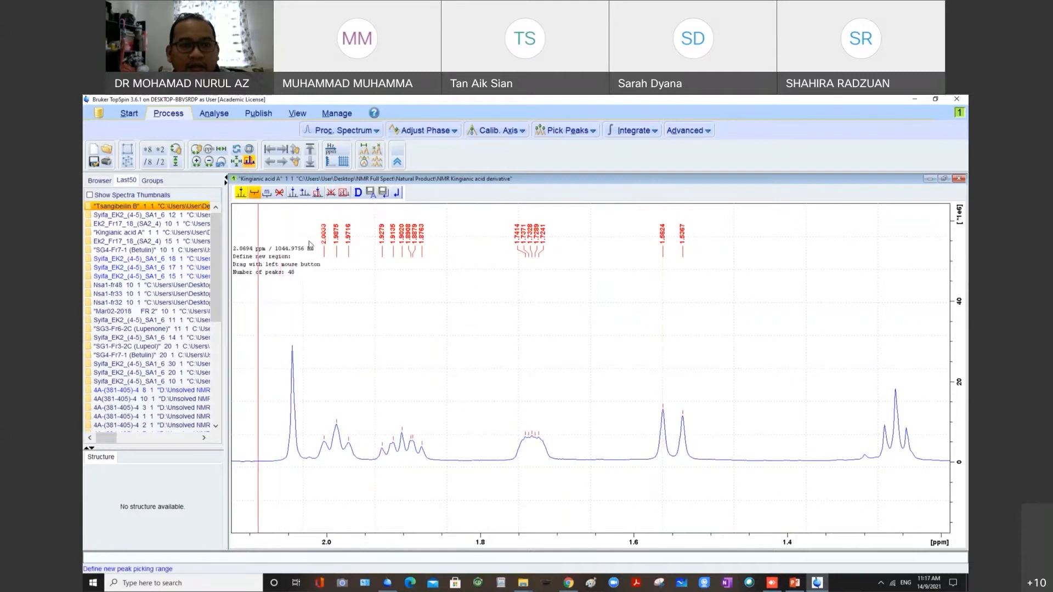
# Scale the Kingianic acid A peaks below their labels and expand the spectrum from about 7.4 to 1.0 ppm.
pyautogui.doubleClick(809, 300)
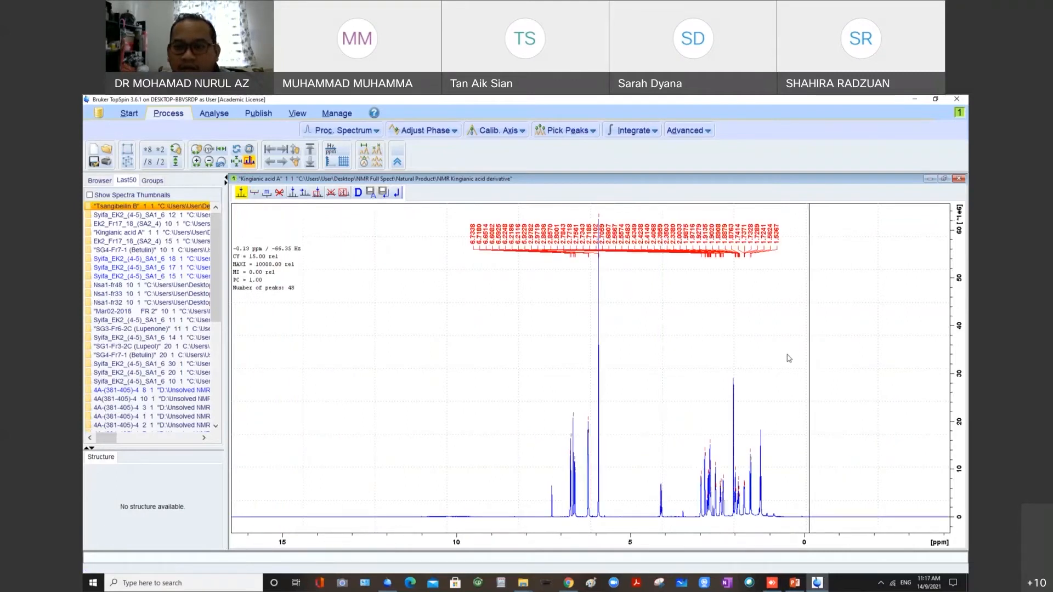
pyautogui.moveTo(785, 356); pyautogui.dragTo(535, 345)
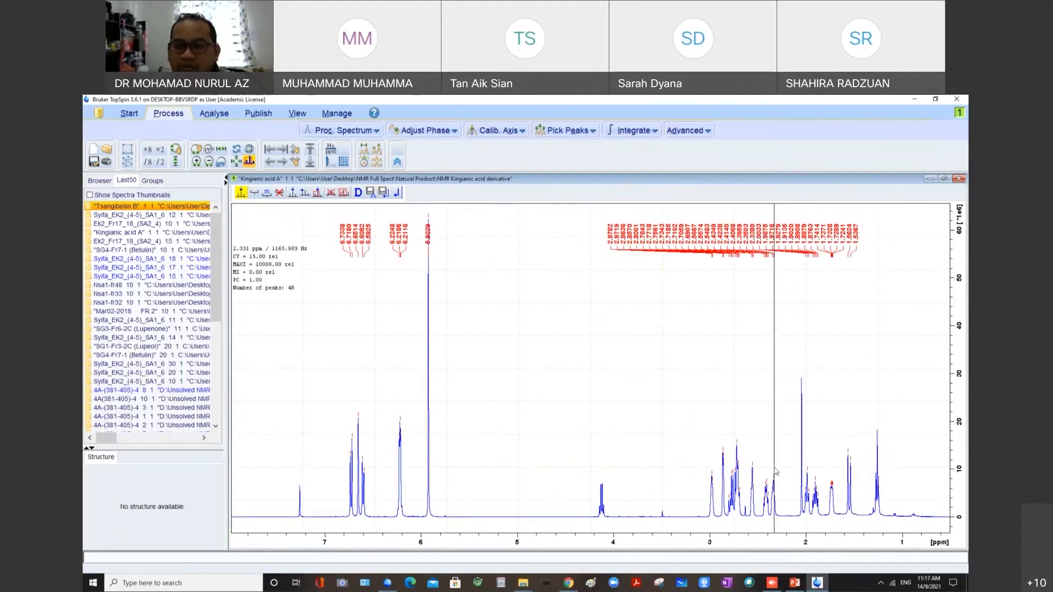
pyautogui.scroll(-3, 776, 471)
pyautogui.moveTo(294, 470); pyautogui.dragTo(895, 457)
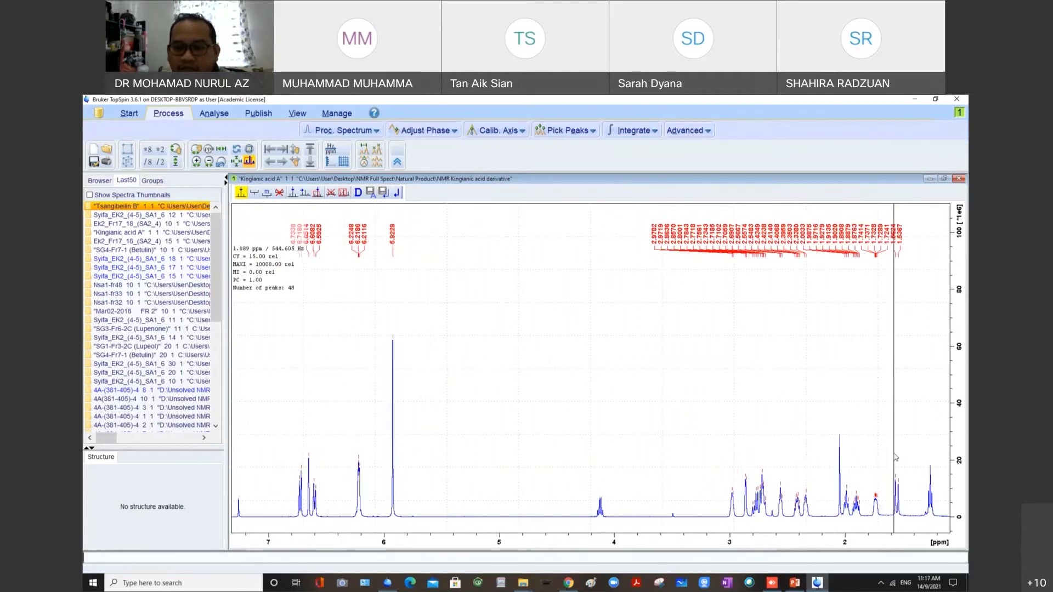
pyautogui.click(226, 153)
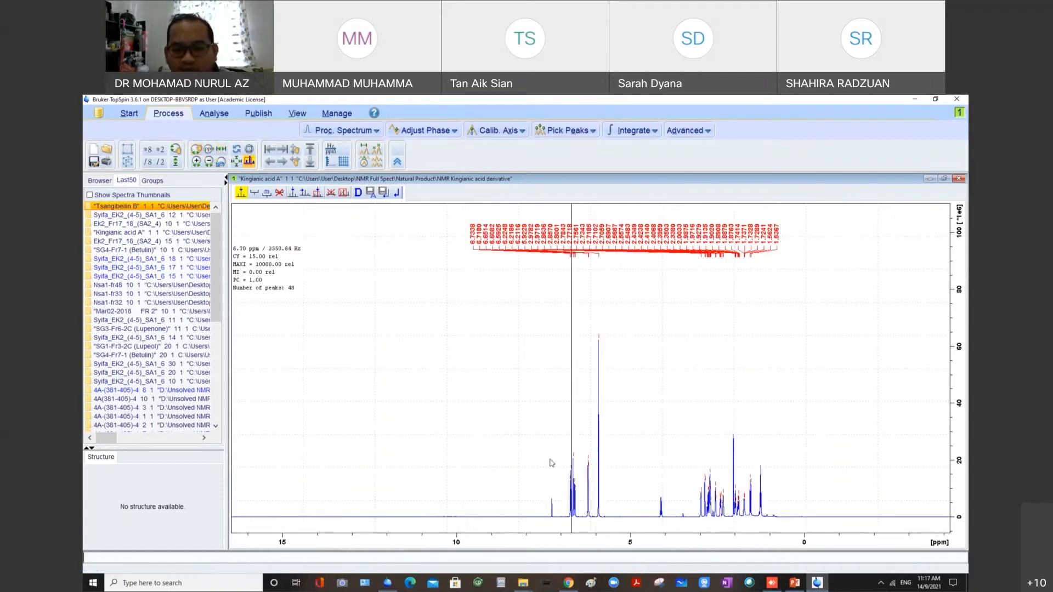
pyautogui.moveTo(546, 463); pyautogui.dragTo(768, 458)
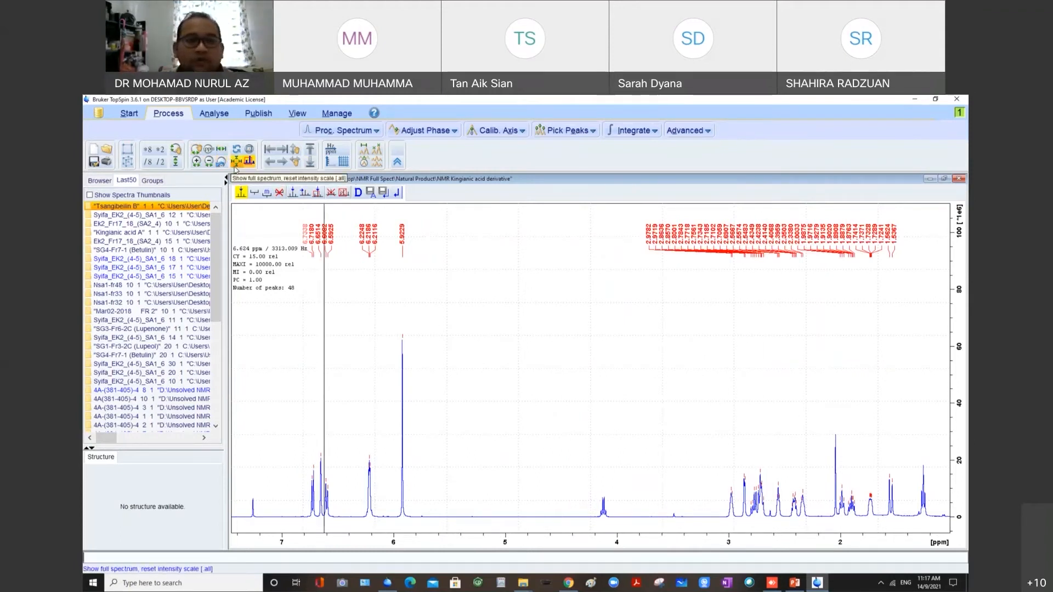
# Expand the Kingianic acid A spectrum from about 7.4 to 1.4 ppm, then leave peak picking and save the changes.
pyautogui.click(236, 162)
pyautogui.moveTo(439, 448); pyautogui.dragTo(811, 447)
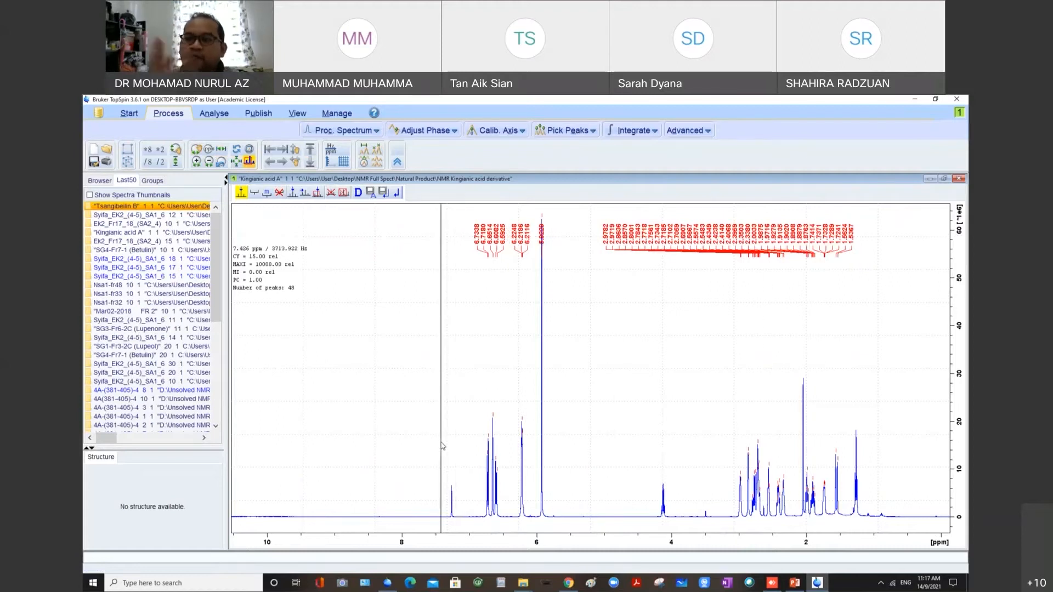
pyautogui.moveTo(445, 445); pyautogui.dragTo(848, 438)
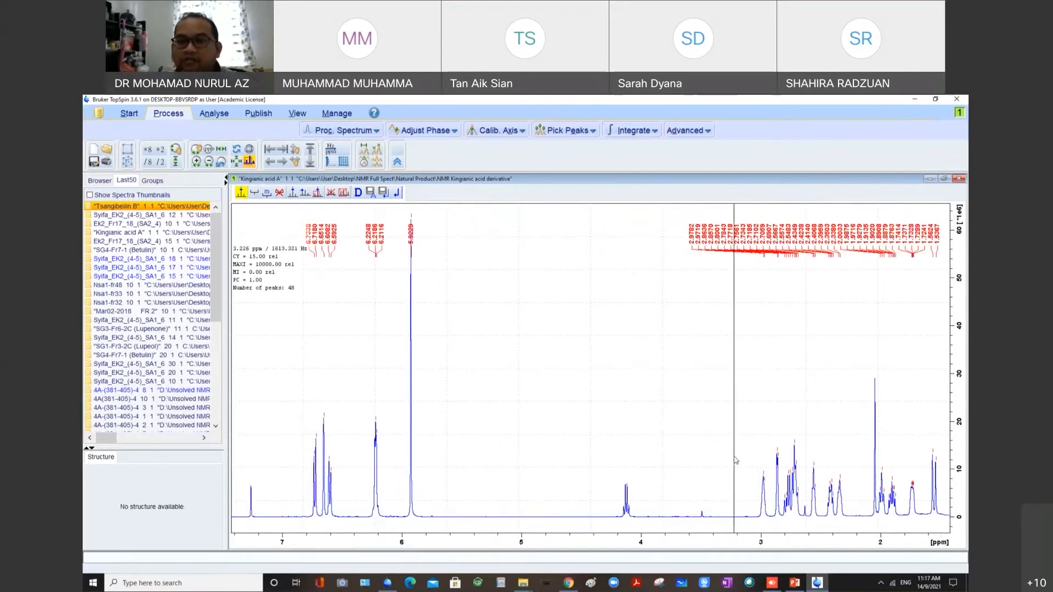
pyautogui.scroll(-1, 675, 433)
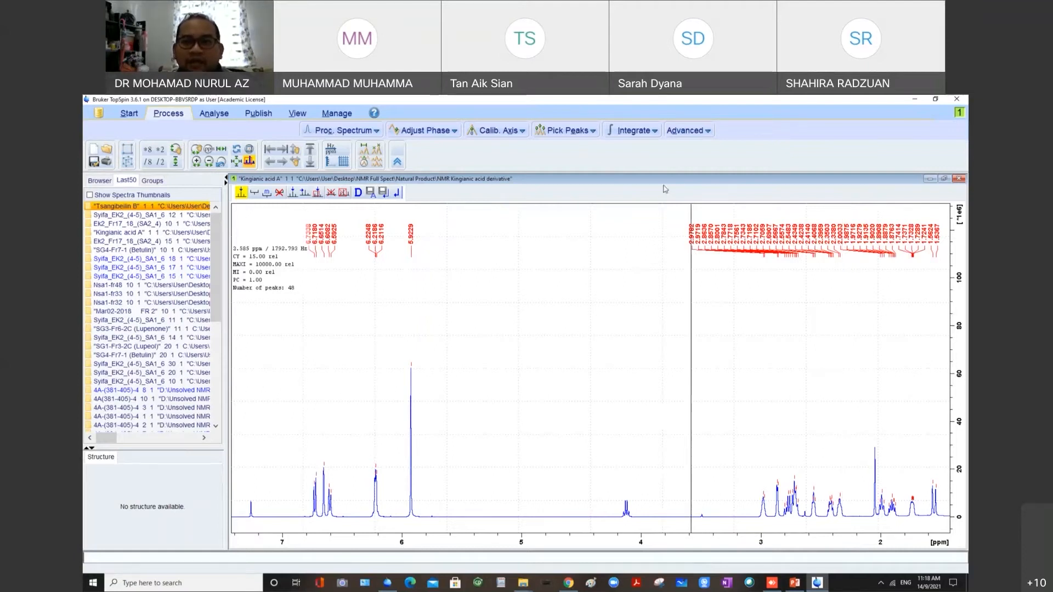
pyautogui.click(397, 193)
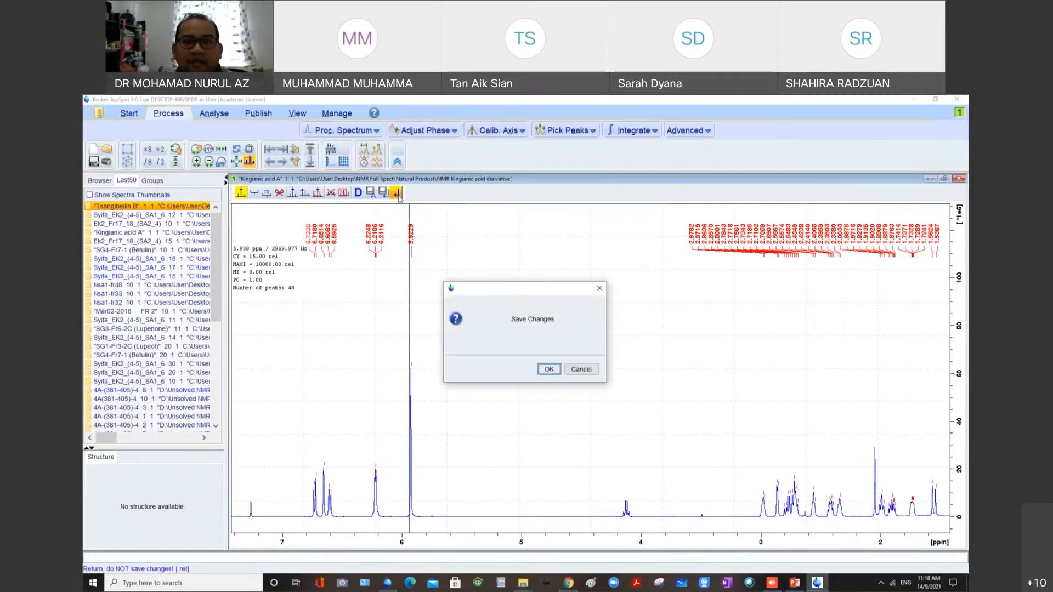
pyautogui.click(550, 369)
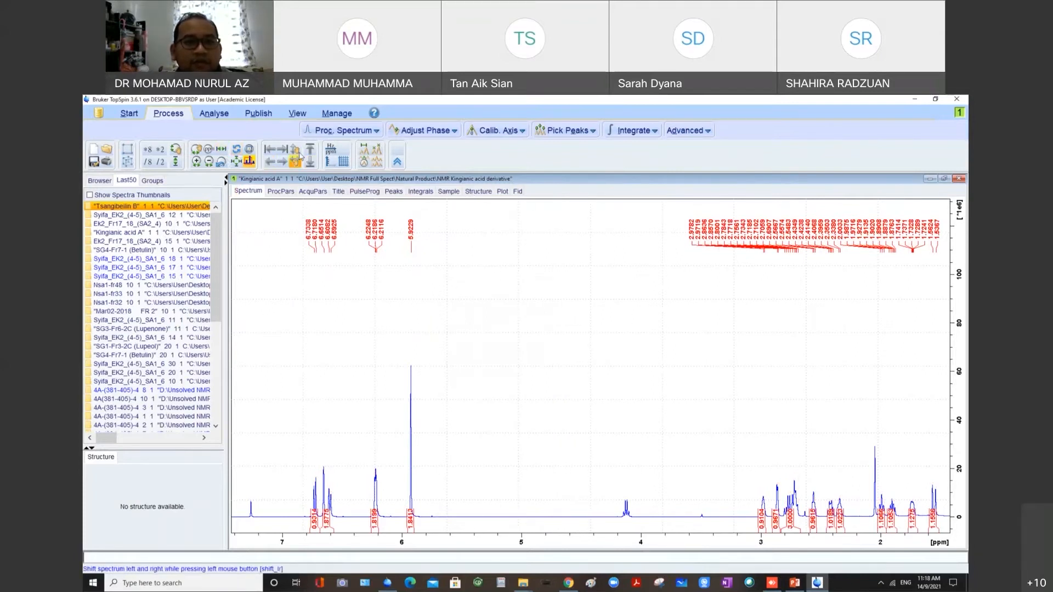
# Raise the baseline above the integral labels and open manual integration, scaling the display so the integral curves fit.
pyautogui.moveTo(297, 151); pyautogui.dragTo(297, 148)
pyautogui.scroll(-3, 561, 402)
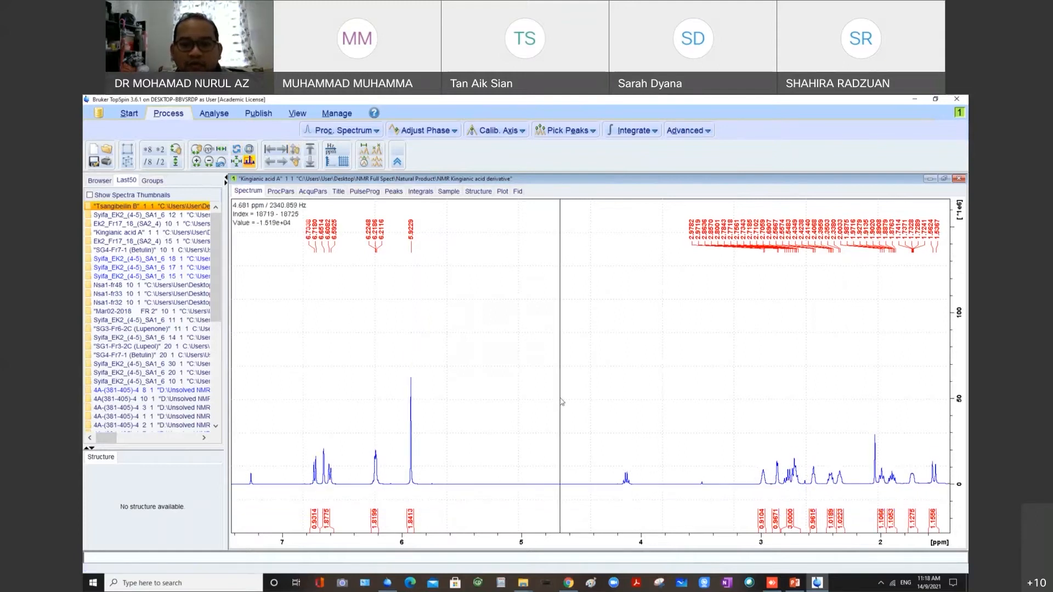
pyautogui.click(632, 131)
pyautogui.click(630, 144)
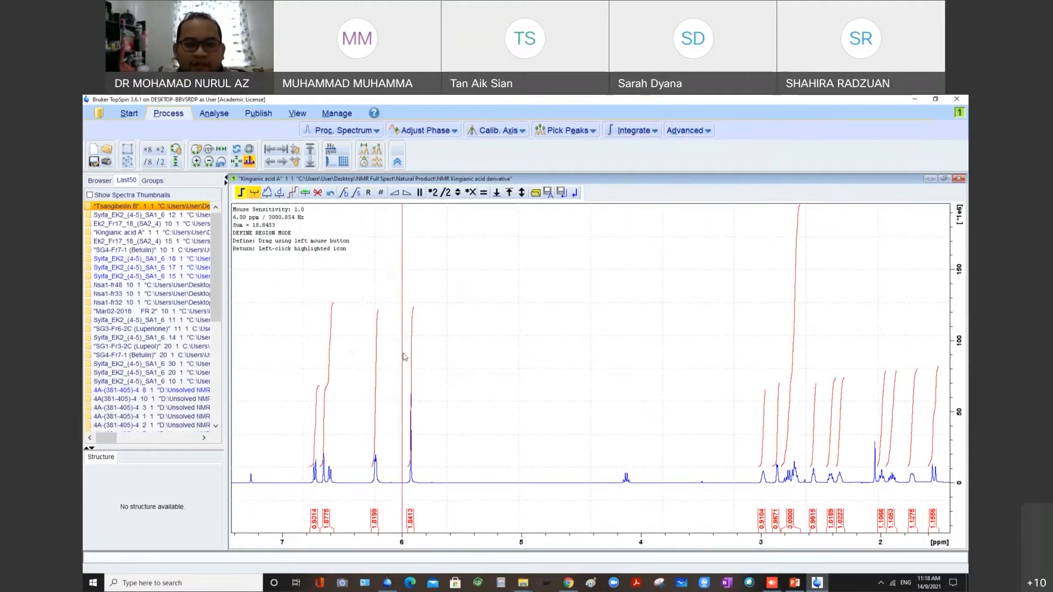
pyautogui.scroll(-1, 404, 307)
pyautogui.scroll(1, 419, 349)
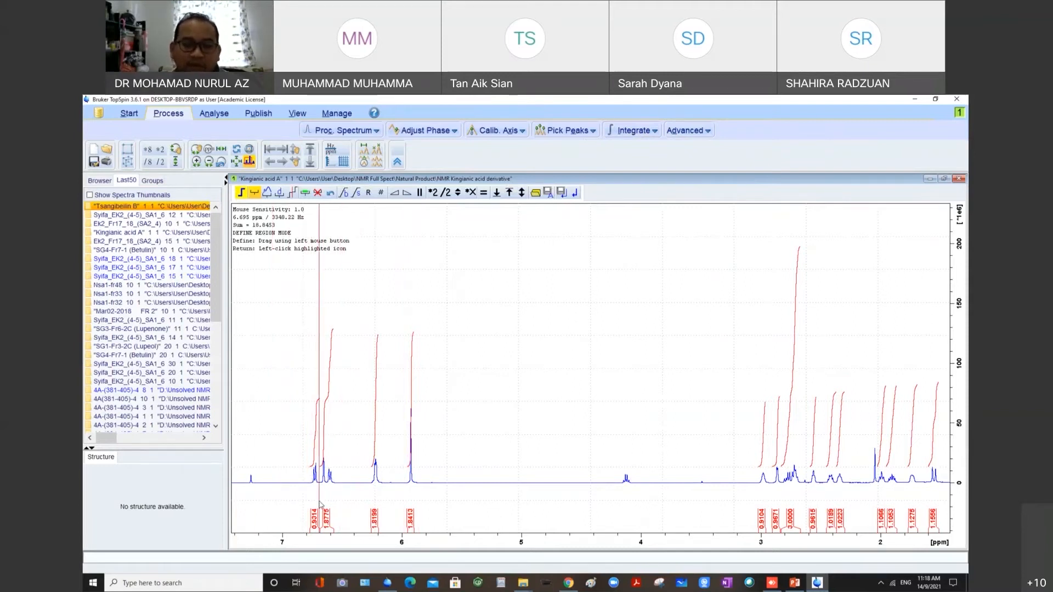
# Cut the integral of the 6.73 ppm doublet at about 6.74 and 6.71 ppm and delete both outer fragments.
pyautogui.click(254, 193)
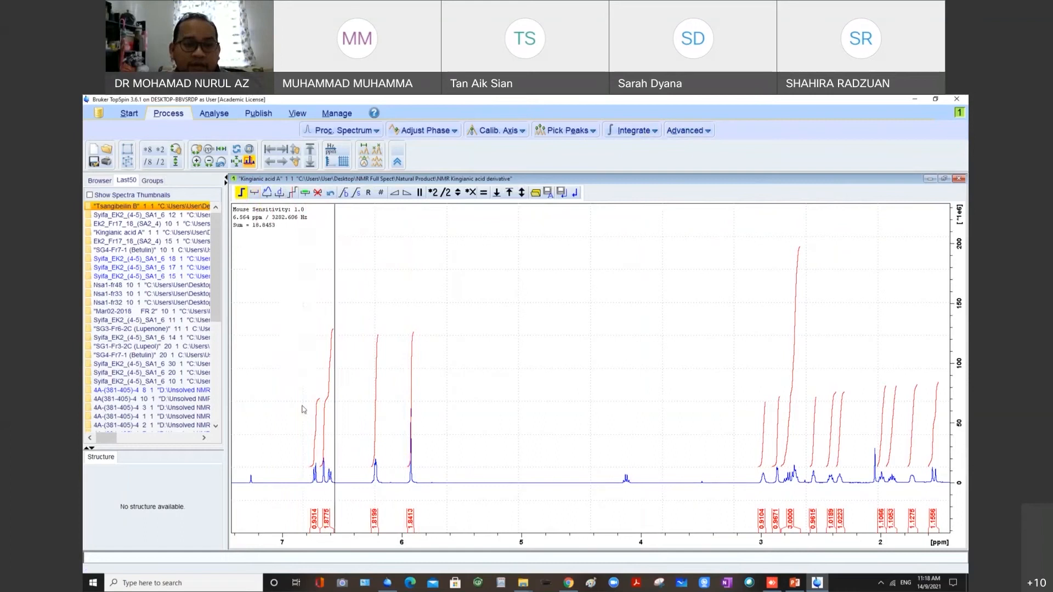
pyautogui.moveTo(296, 409); pyautogui.dragTo(434, 403)
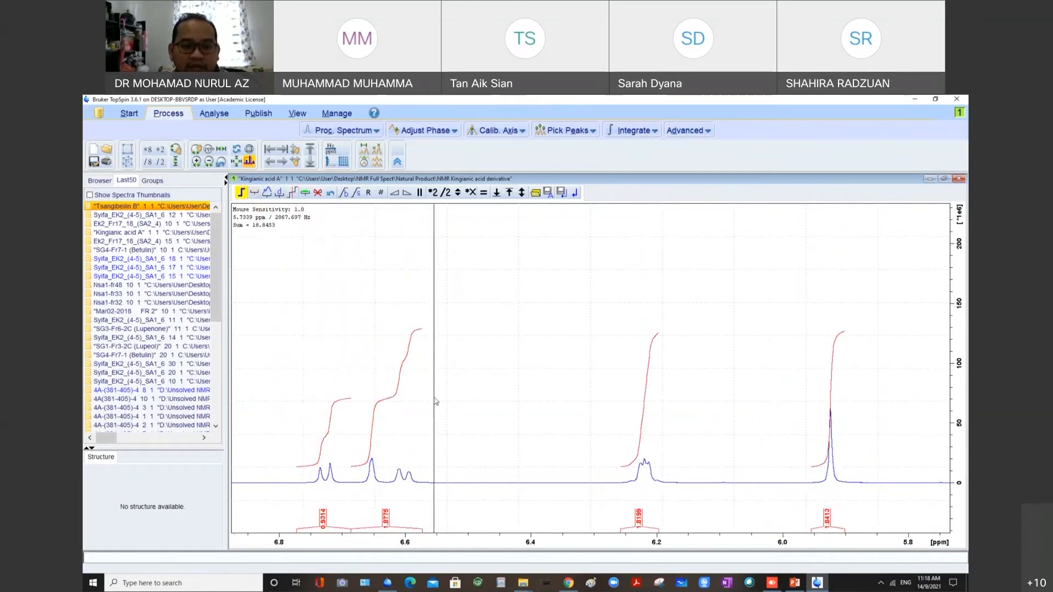
pyautogui.scroll(2, 359, 417)
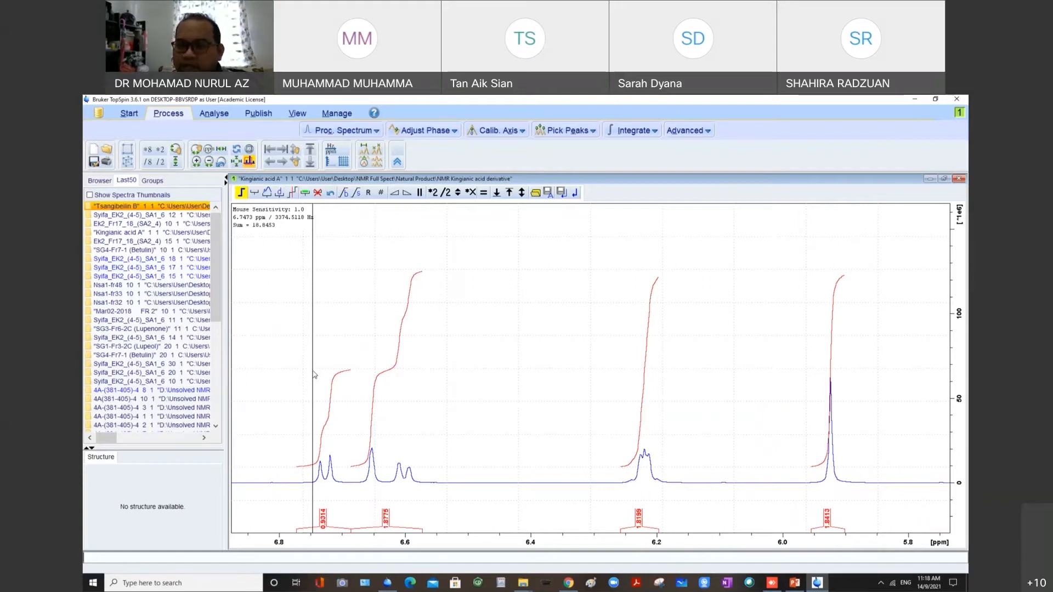
pyautogui.click(292, 193)
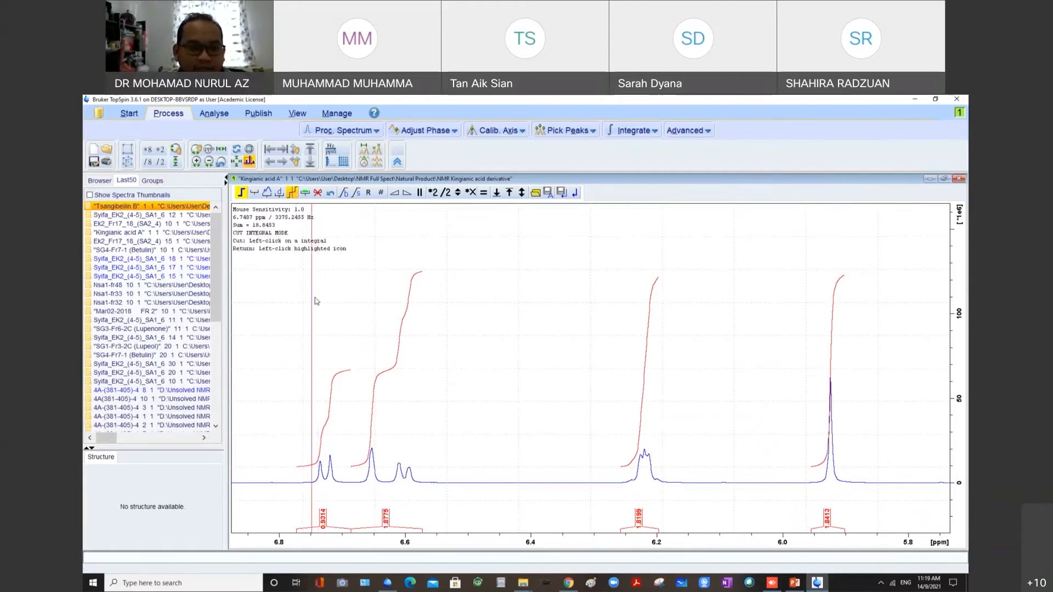
pyautogui.click(315, 301)
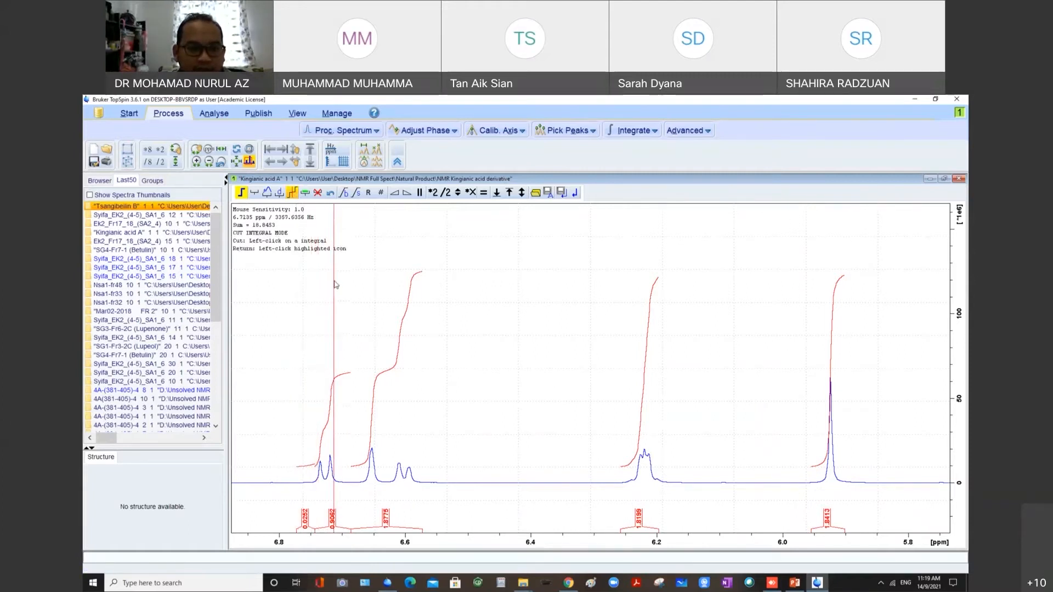
pyautogui.click(336, 285)
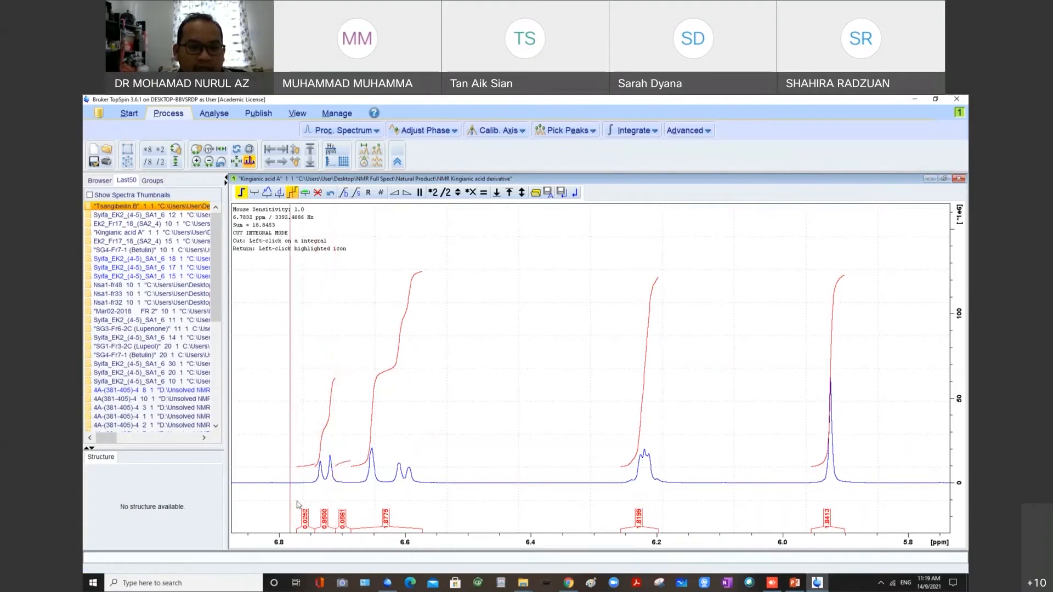
pyautogui.rightClick(306, 485)
pyautogui.click(318, 533)
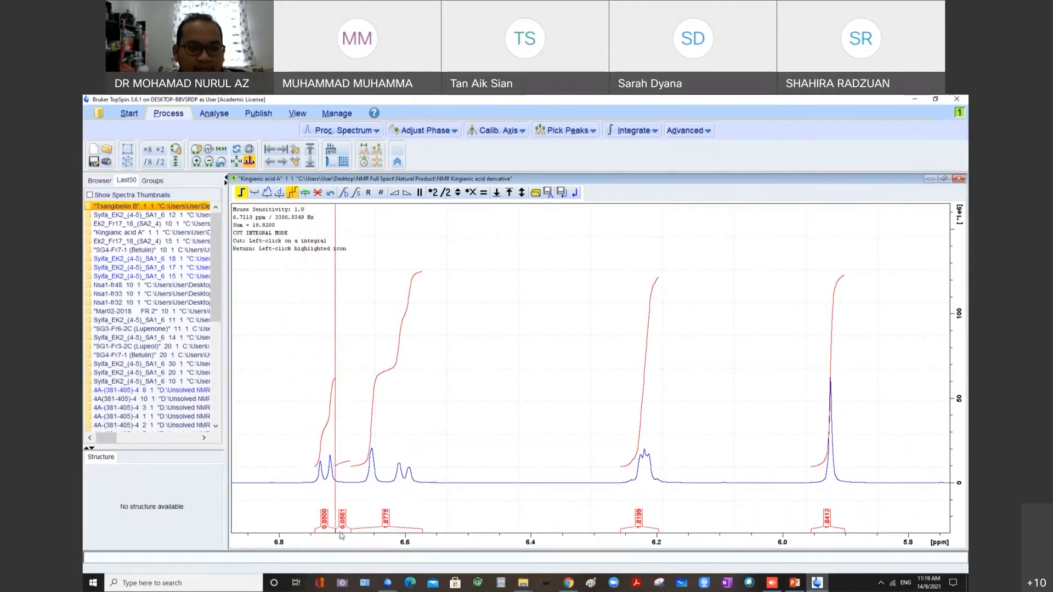
pyautogui.rightClick(341, 484)
pyautogui.click(366, 532)
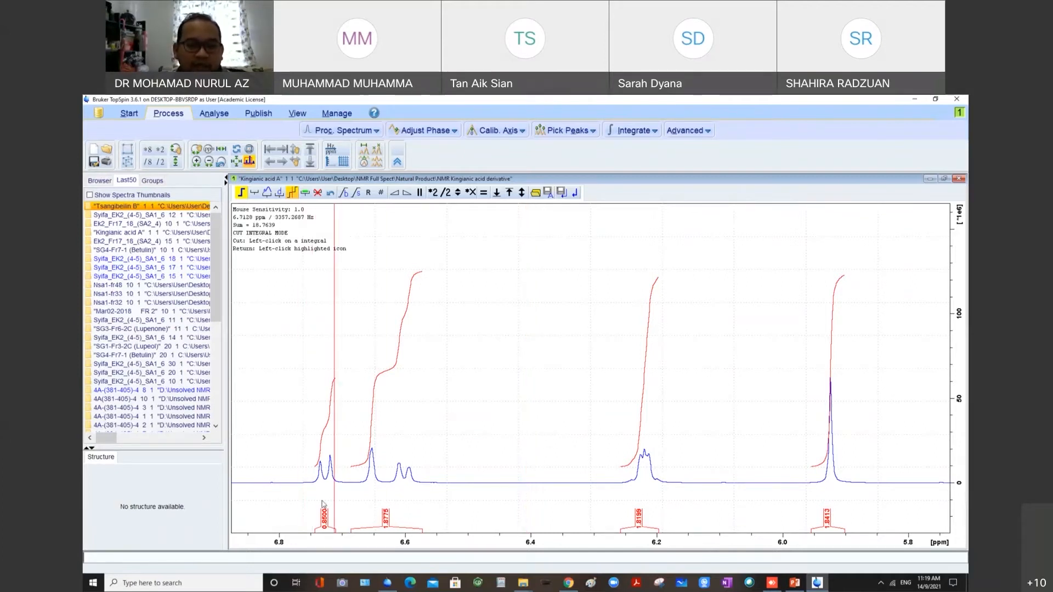
# Cut the 6.65–6.60 ppm integral at about 6.67, 6.64, 6.62 and 6.58 ppm and delete the baseline fragments around the two signals.
pyautogui.click(364, 415)
pyautogui.click(378, 380)
pyautogui.click(392, 366)
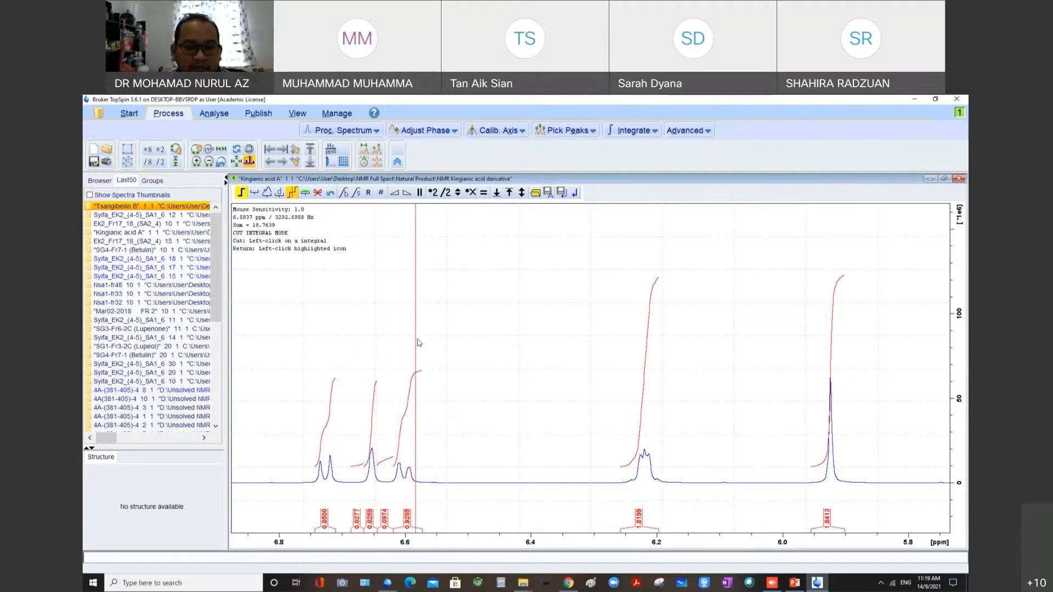
pyautogui.click(418, 343)
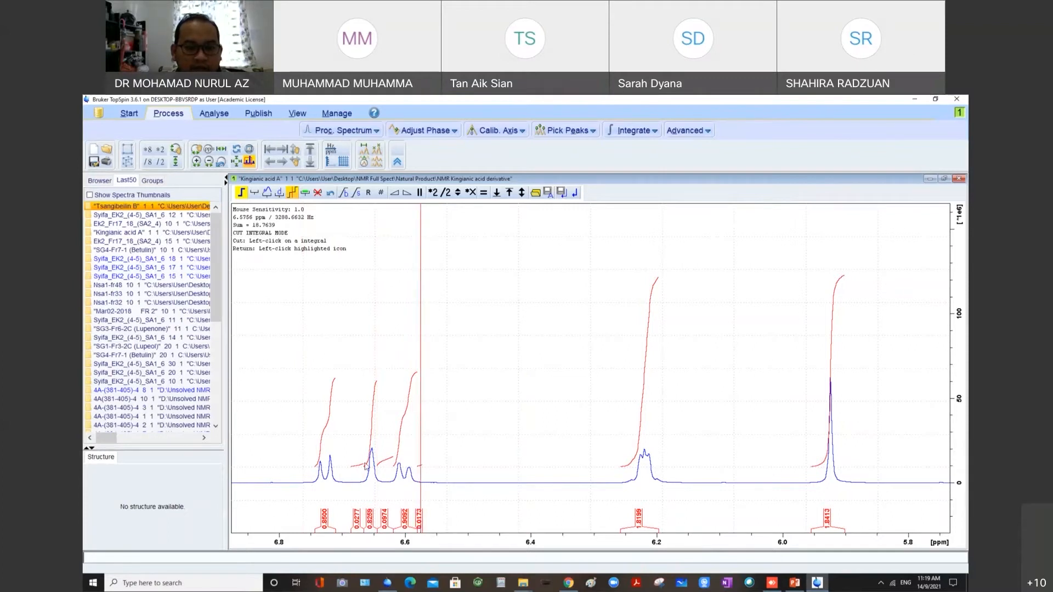
pyautogui.rightClick(358, 530)
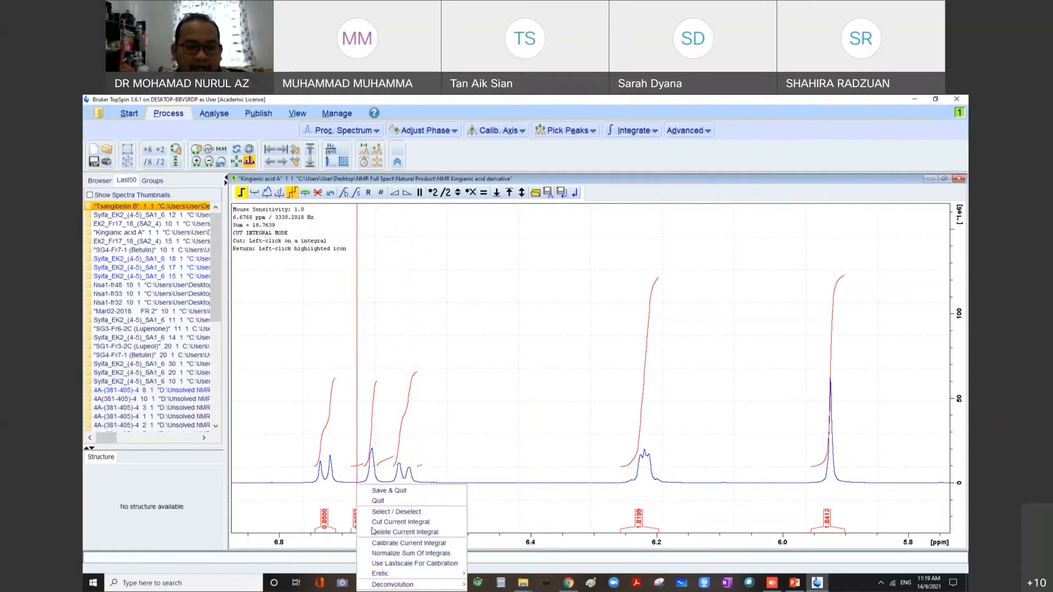
pyautogui.click(373, 532)
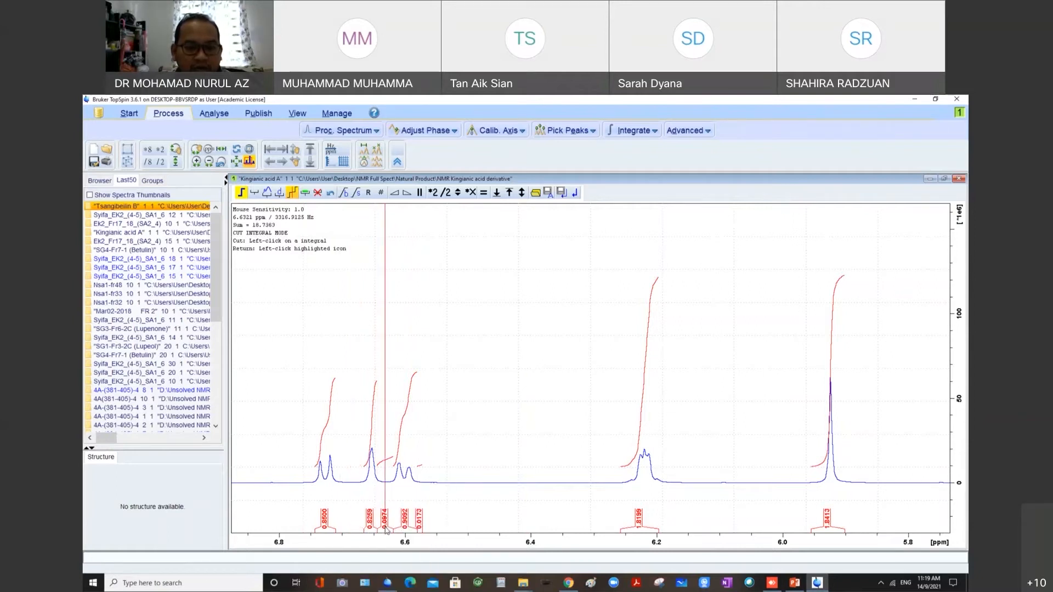
pyautogui.rightClick(386, 530)
pyautogui.click(400, 532)
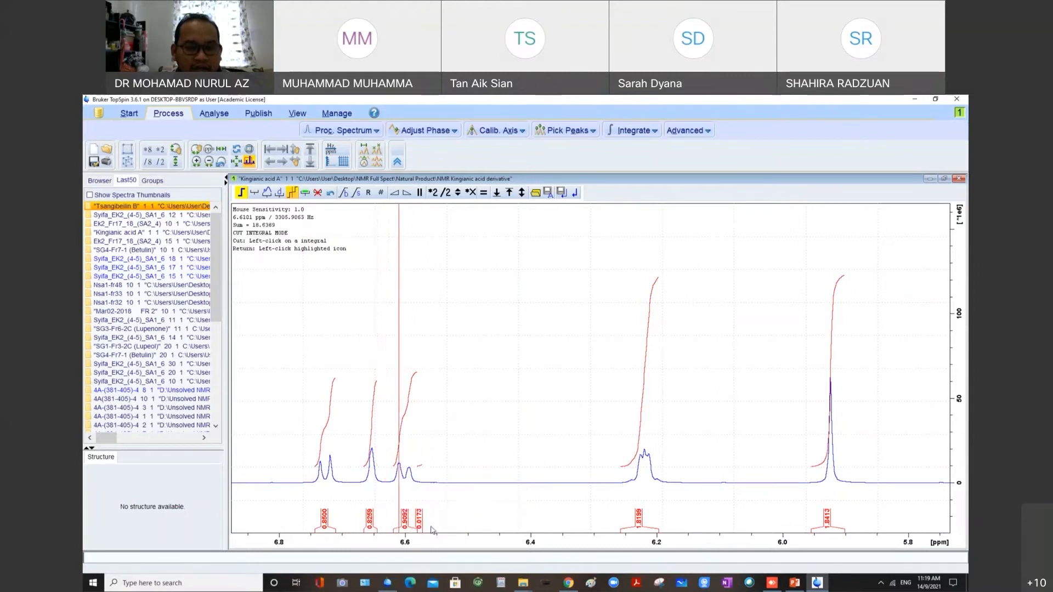
pyautogui.rightClick(421, 530)
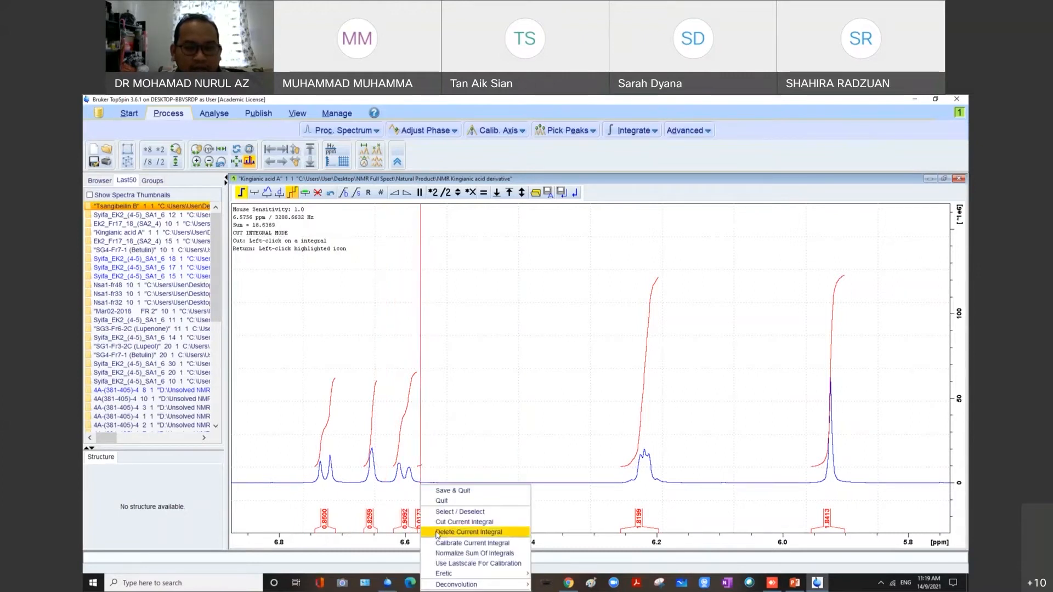
pyautogui.click(435, 532)
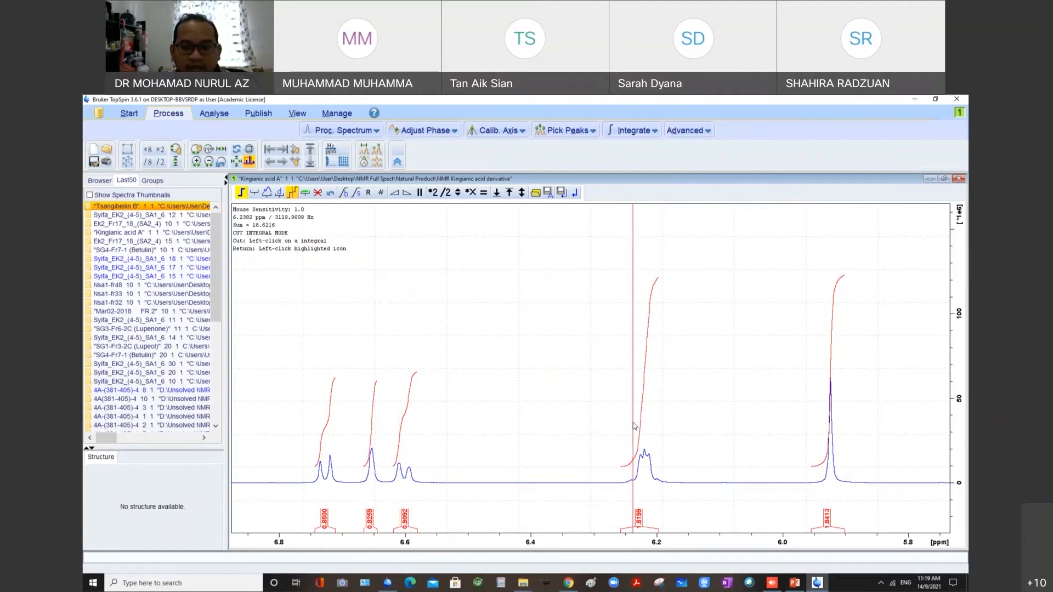
# Cut off and delete the downfield baseline fragments of the 6.22 and 5.92 ppm integrals, and leave the cutting mode.
pyautogui.click(633, 426)
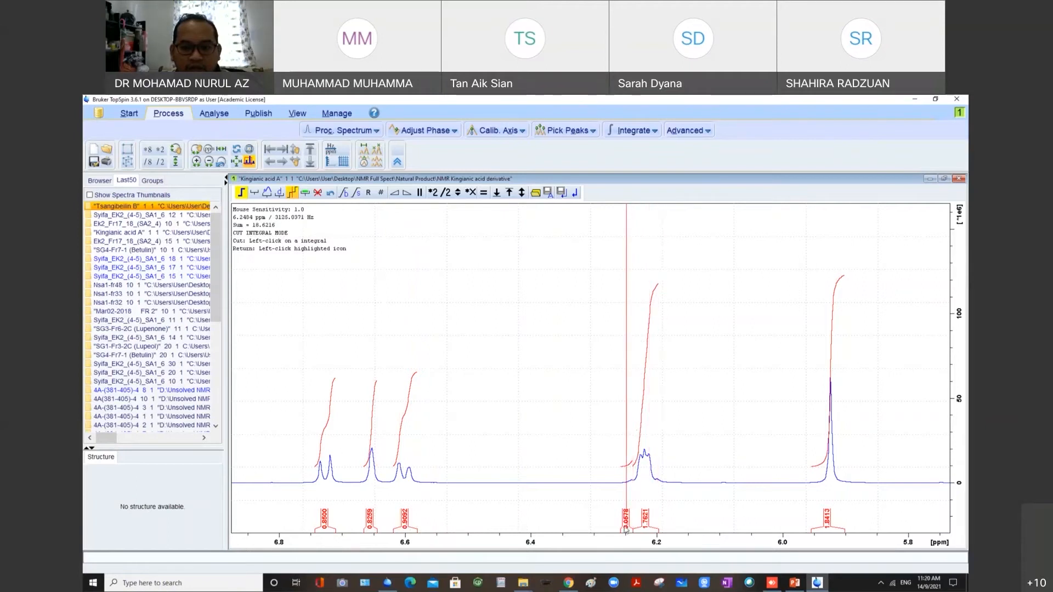
pyautogui.rightClick(625, 484)
pyautogui.click(635, 532)
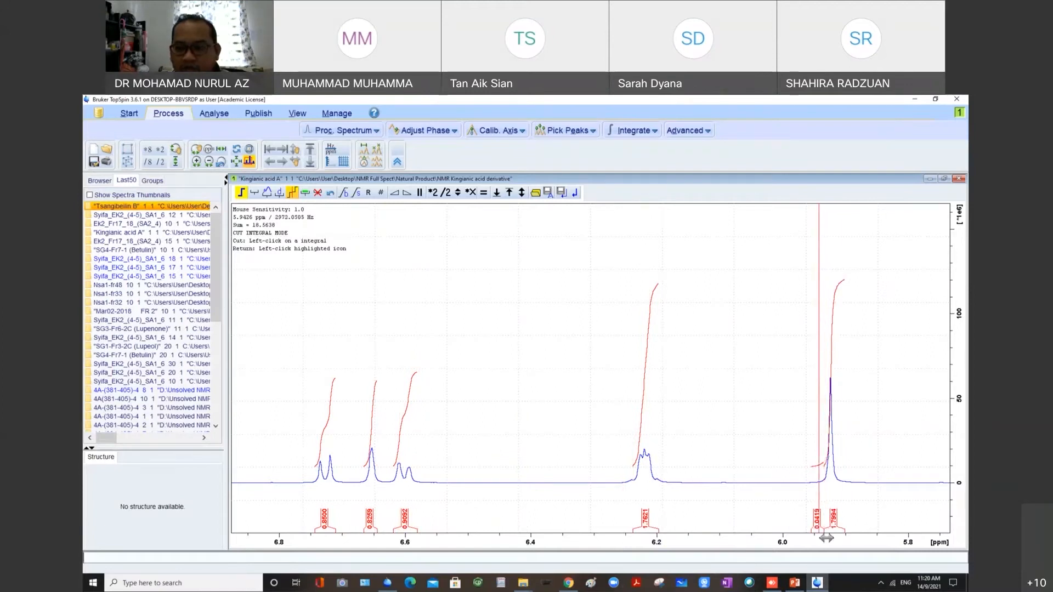
pyautogui.rightClick(817, 483)
pyautogui.click(835, 533)
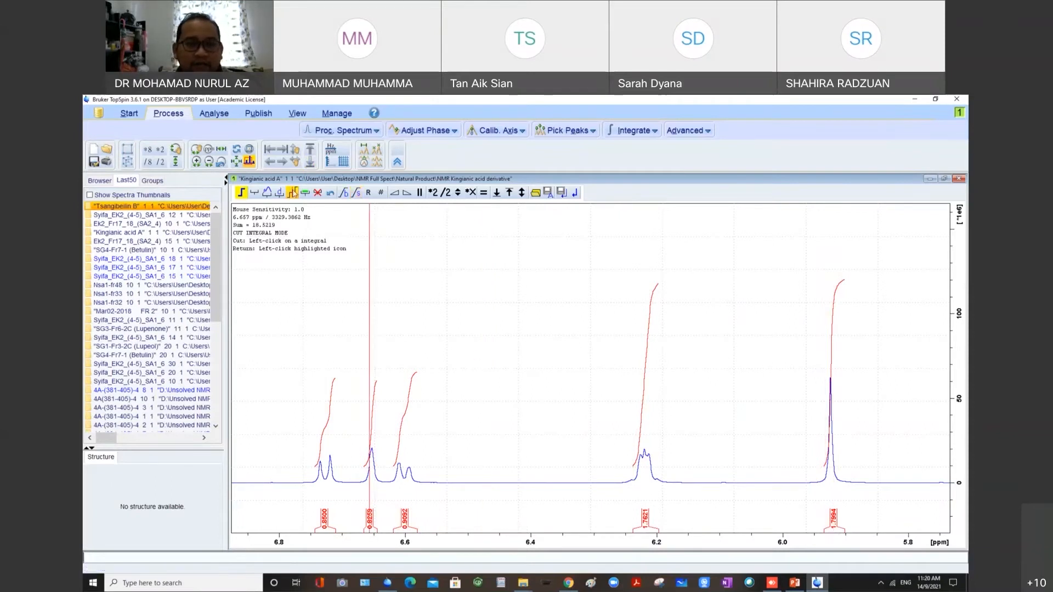
pyautogui.click(292, 195)
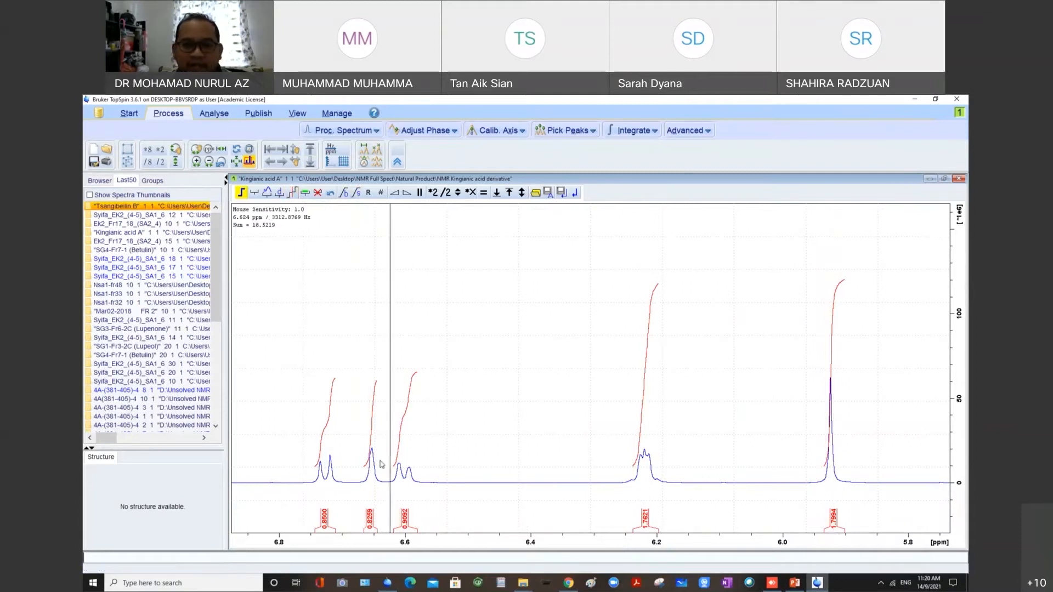
# Calibrate the integral of the doublet near 6.73 ppm to 1.
pyautogui.rightClick(327, 533)
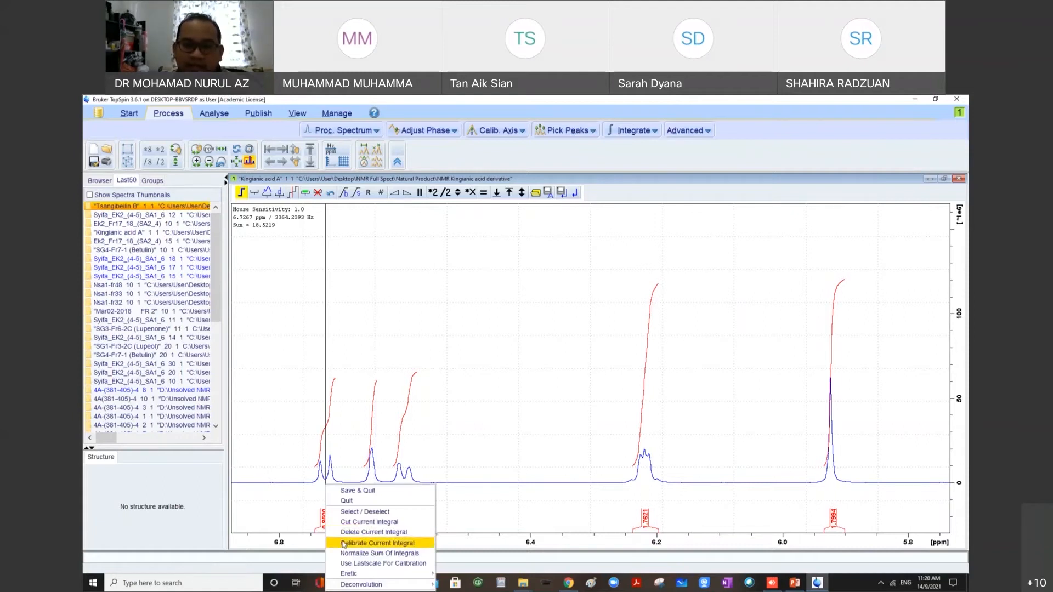
pyautogui.click(343, 544)
pyautogui.write('1')
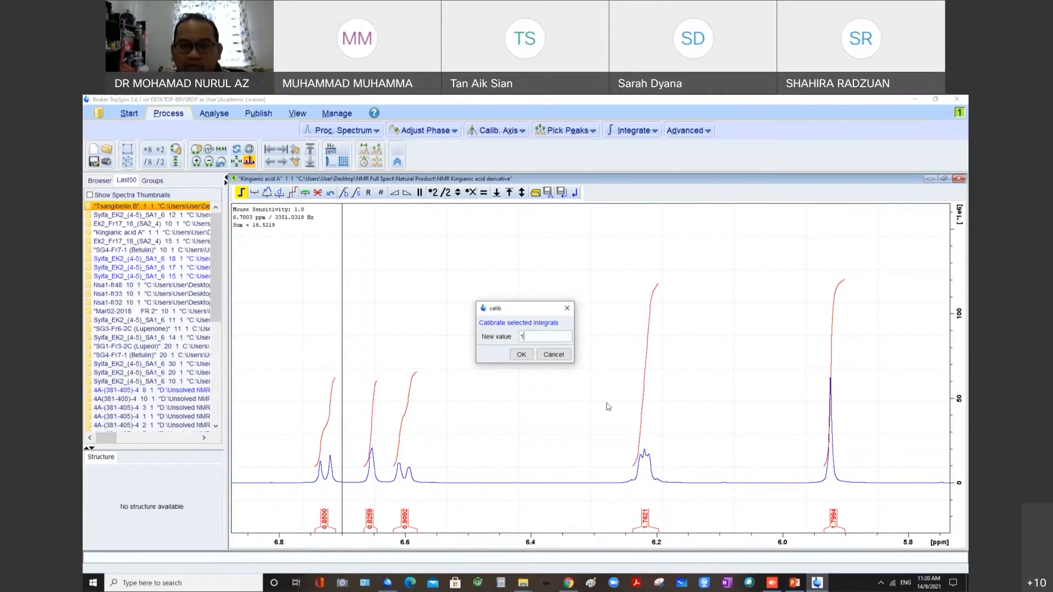
pyautogui.click(525, 355)
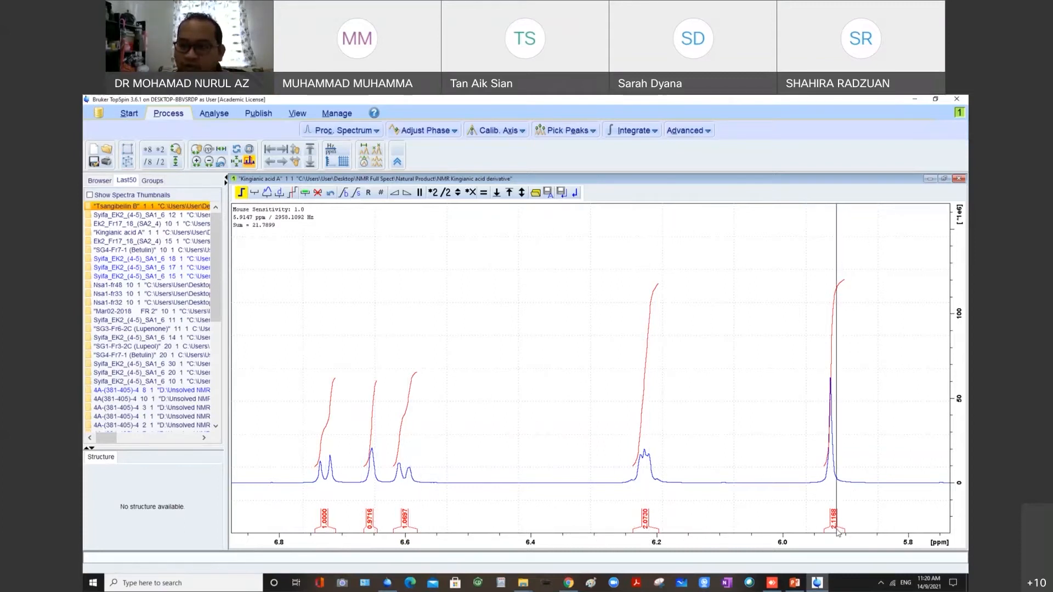
pyautogui.doubleClick(679, 435)
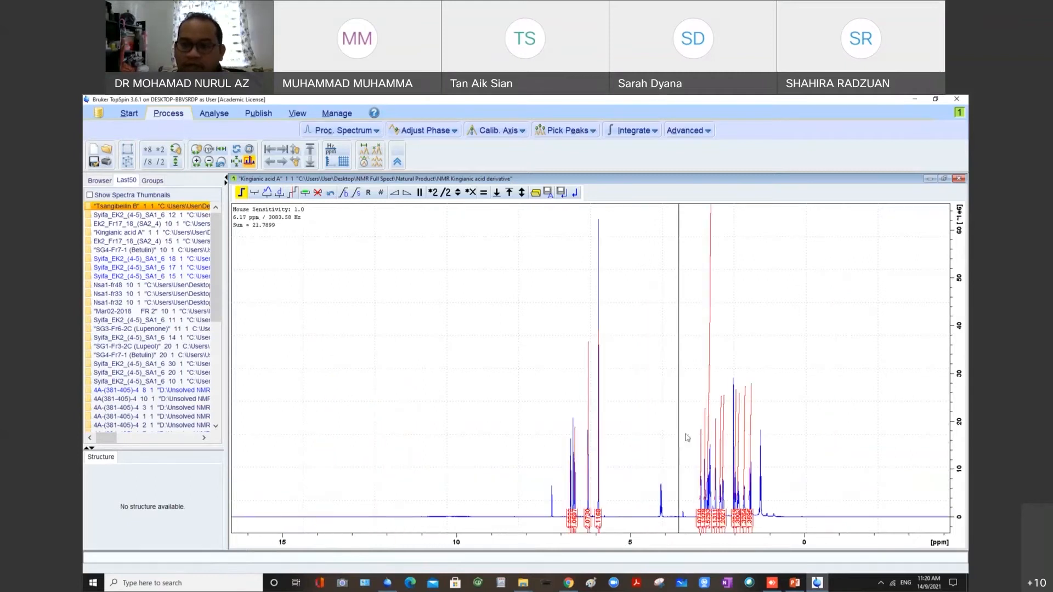
# Exit integration of the Kingianic acid A proton spectrum without saving the changes and close the dataset.
pyautogui.moveTo(692, 459); pyautogui.dragTo(787, 449)
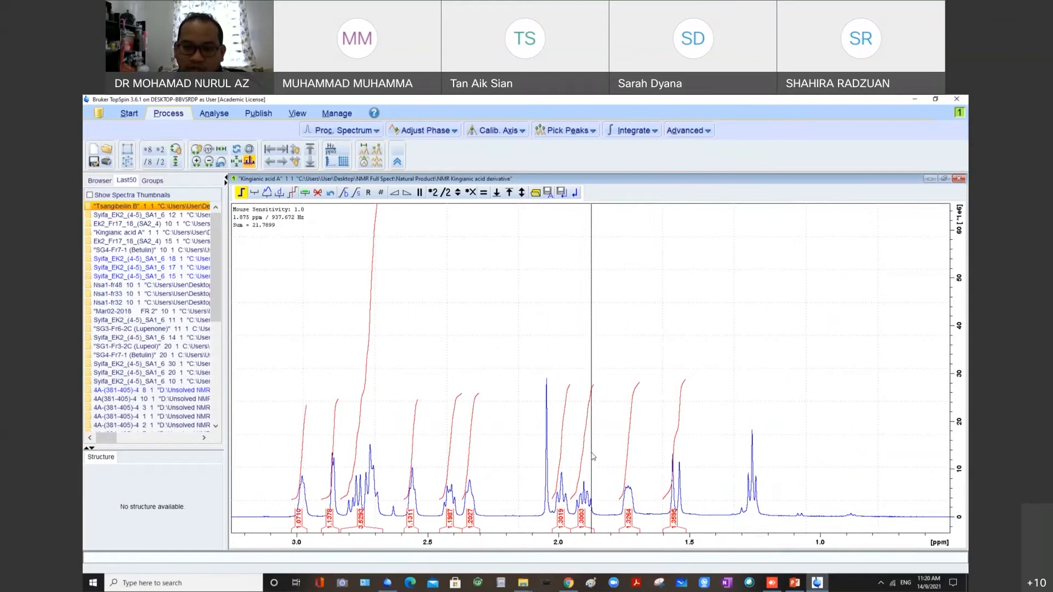
pyautogui.scroll(-1, 592, 457)
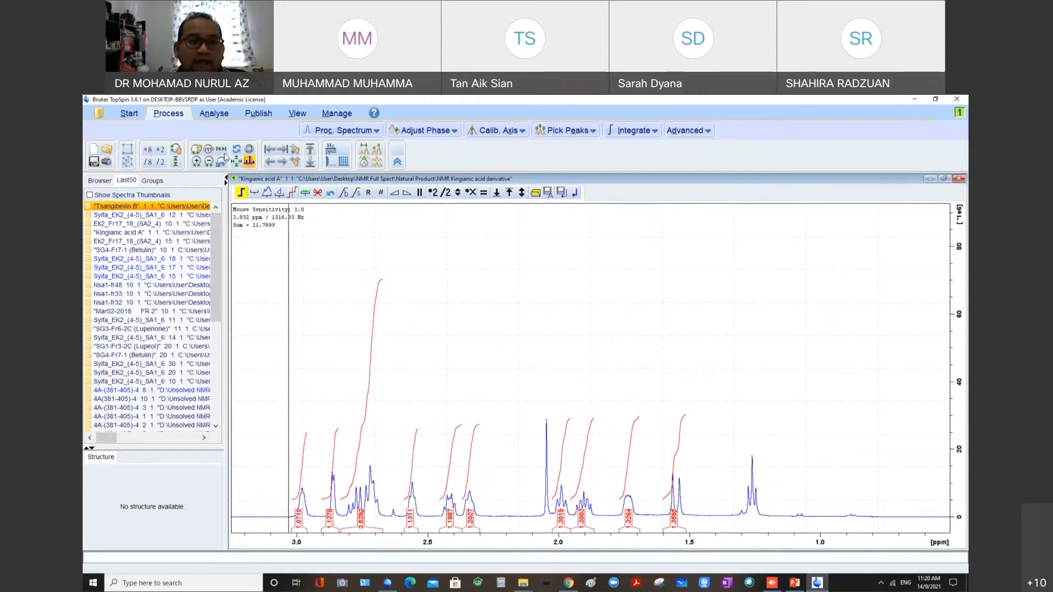
pyautogui.moveTo(295, 153); pyautogui.dragTo(295, 145)
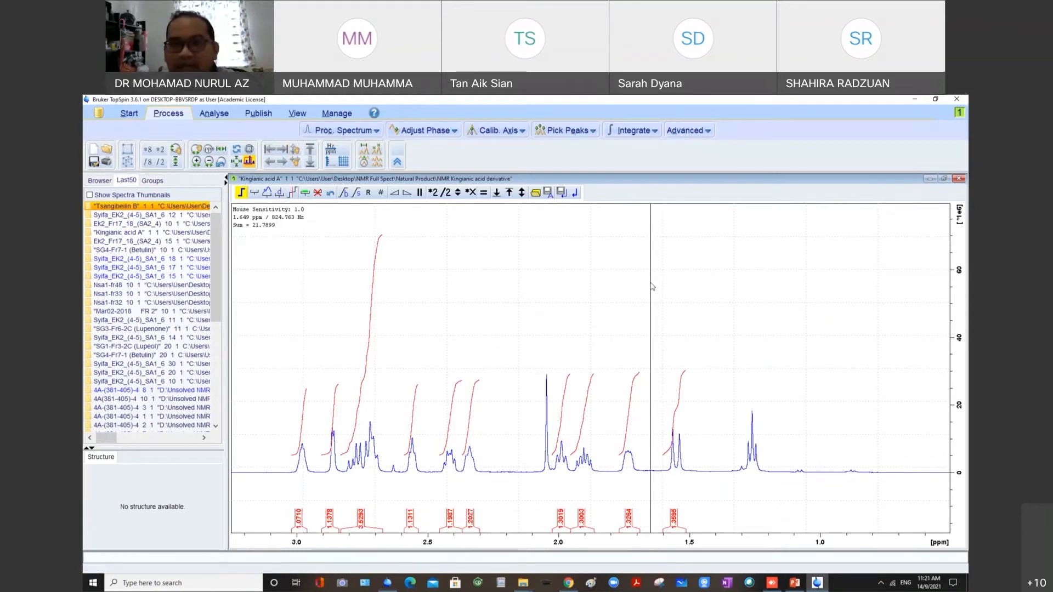
pyautogui.click(574, 193)
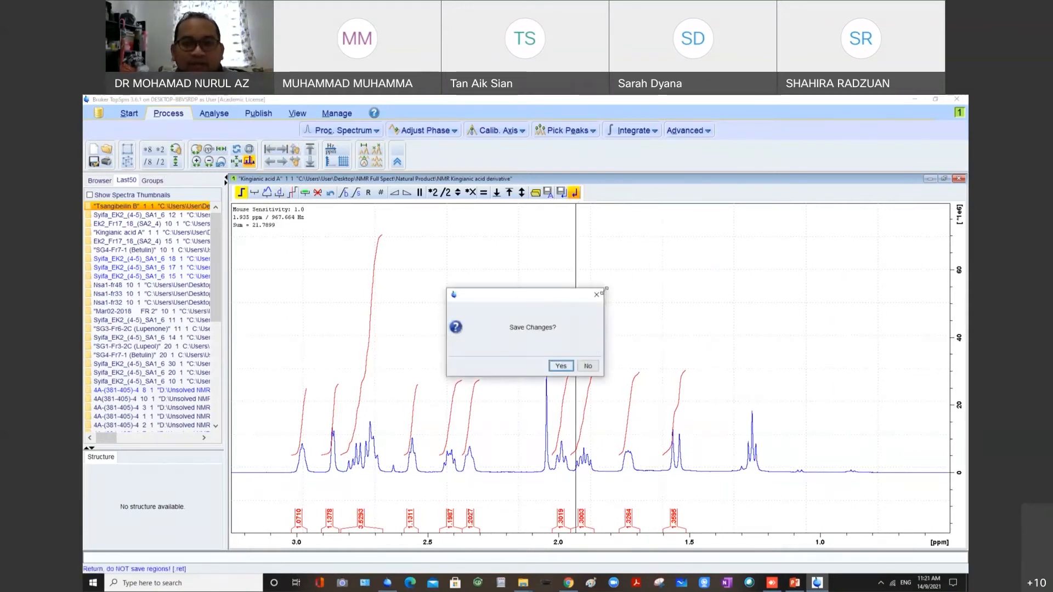
pyautogui.click(587, 365)
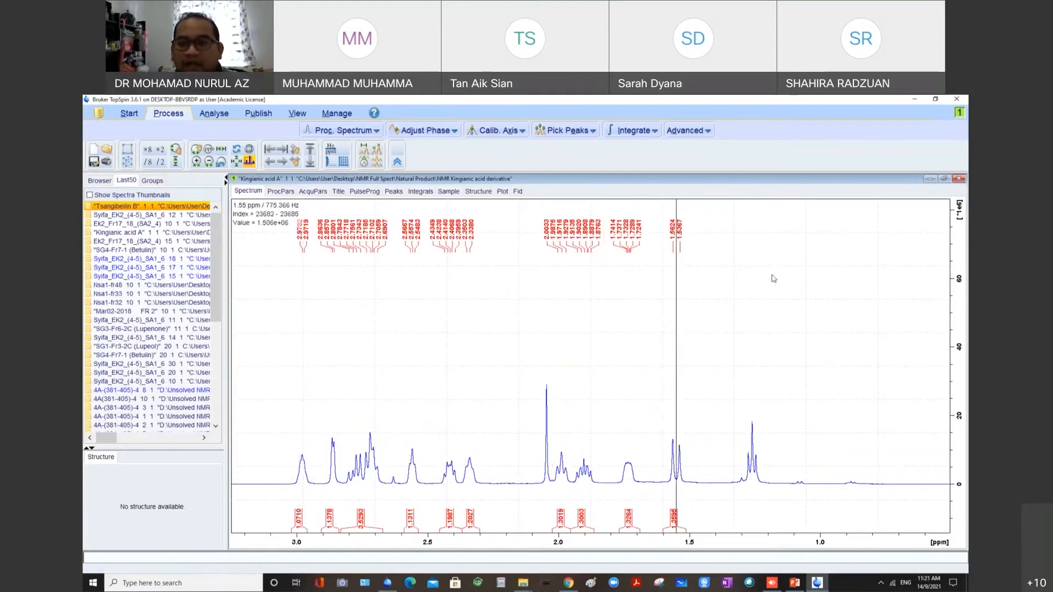
pyautogui.click(960, 179)
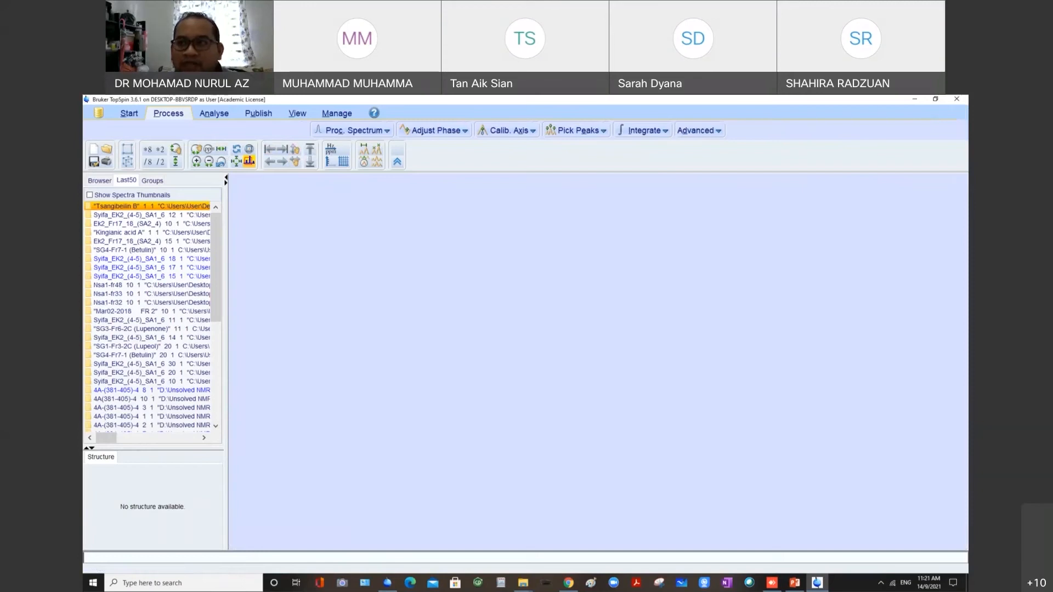
pyautogui.hotkey('alt', 'Tab')
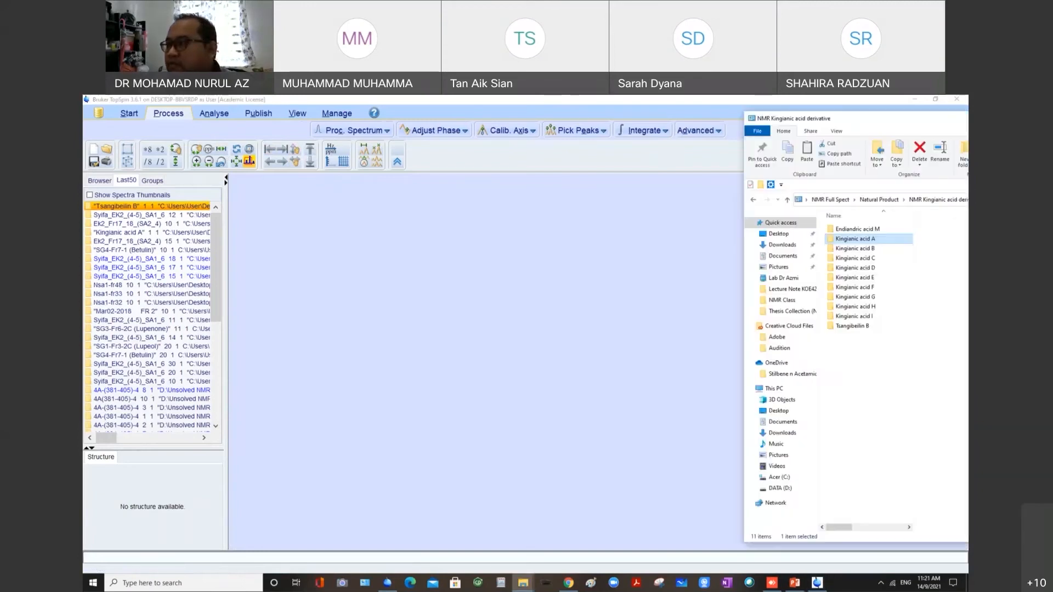
pyautogui.hotkey('alt', 'Tab')
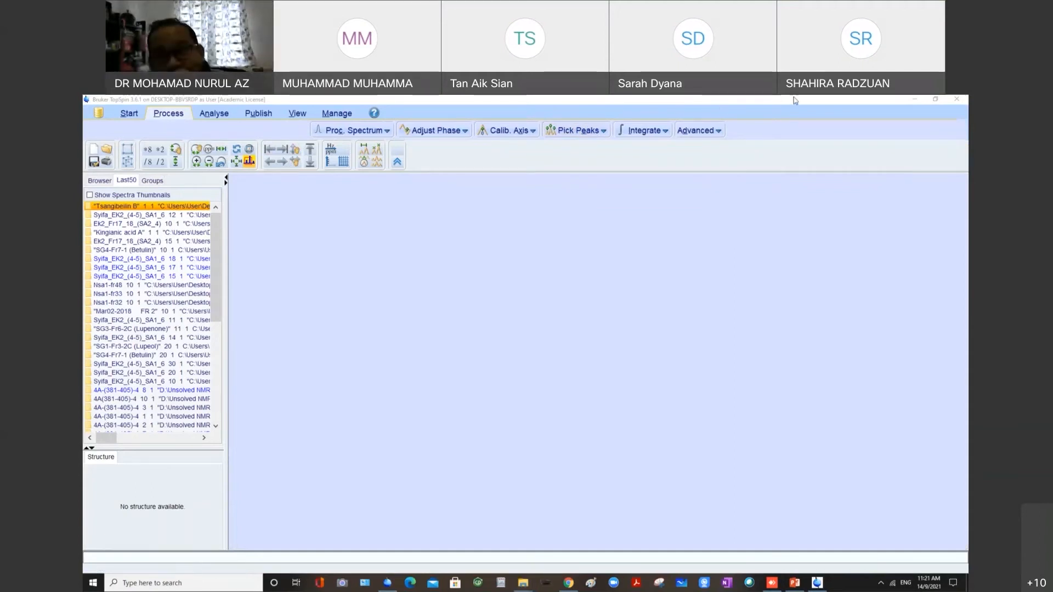
pyautogui.click(627, 111)
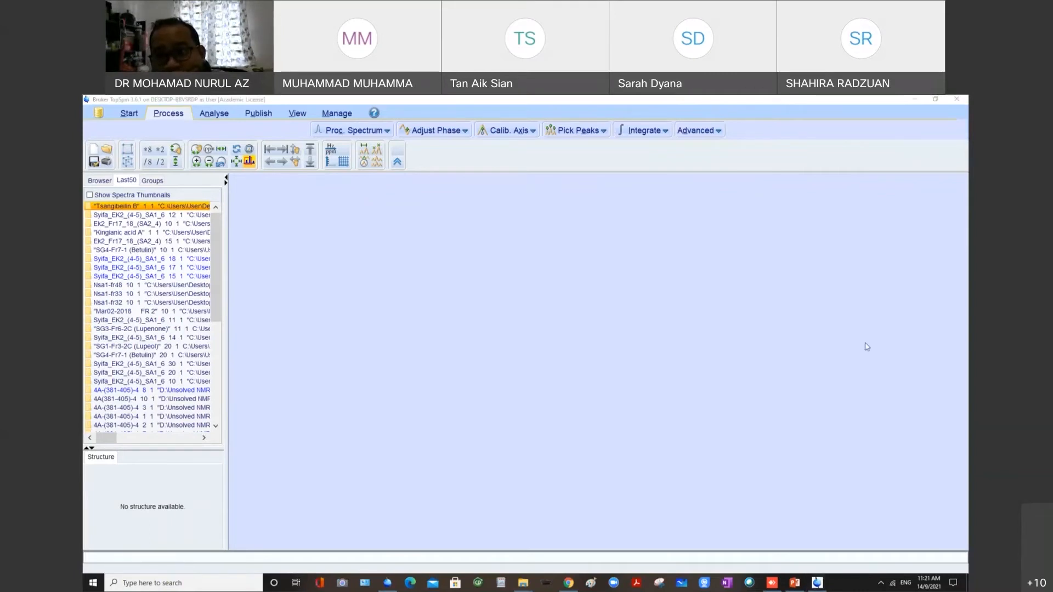
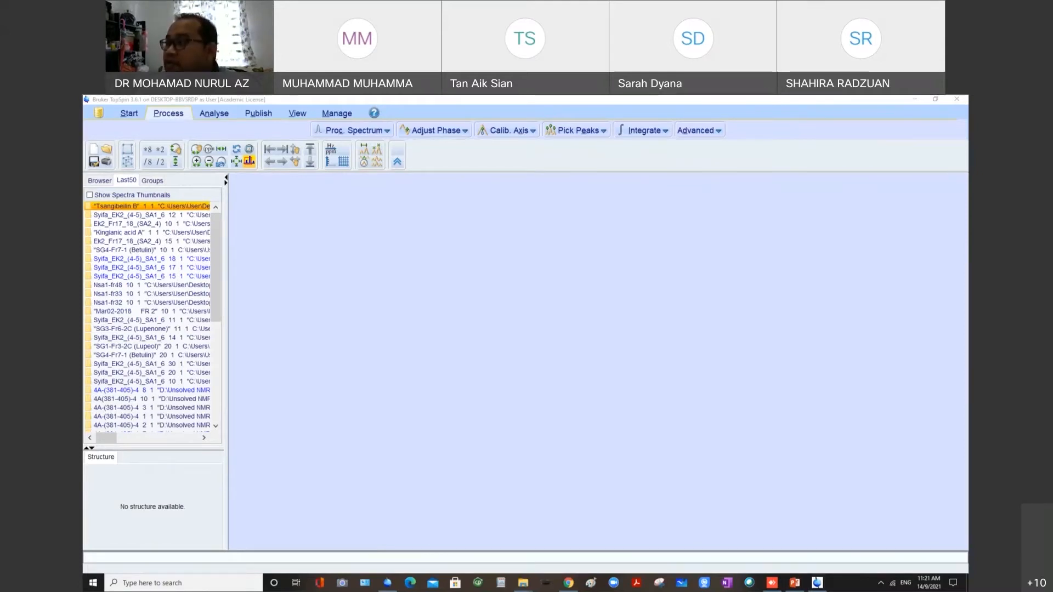
pyautogui.moveTo(452, 311); pyautogui.dragTo(452, 311)
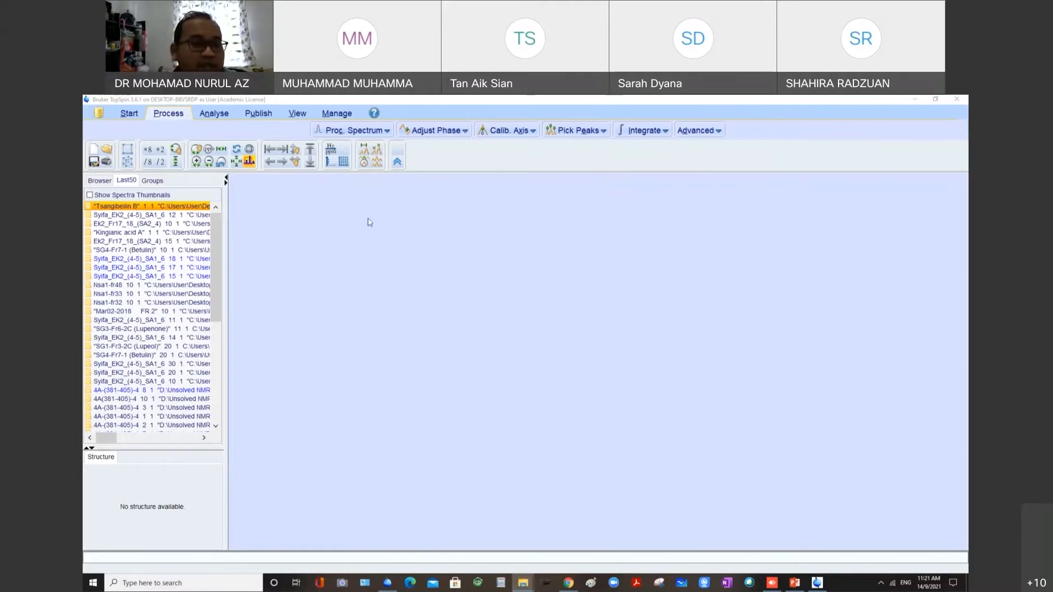
# Open experiment 6 - zgpg of Kingianic acid A from the examdata folder.
pyautogui.click(100, 182)
pyautogui.click(130, 182)
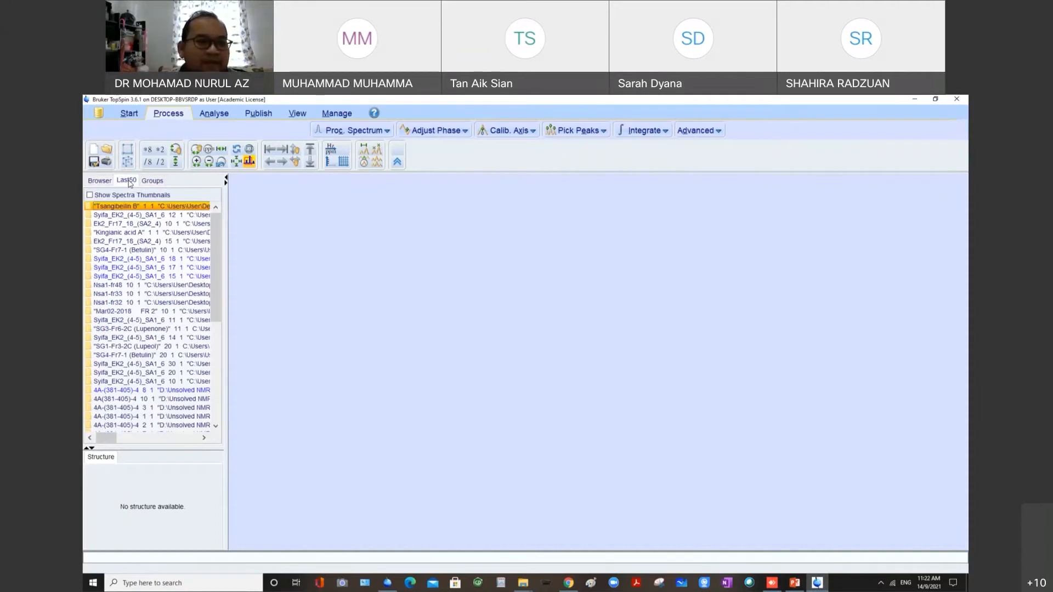
pyautogui.click(100, 183)
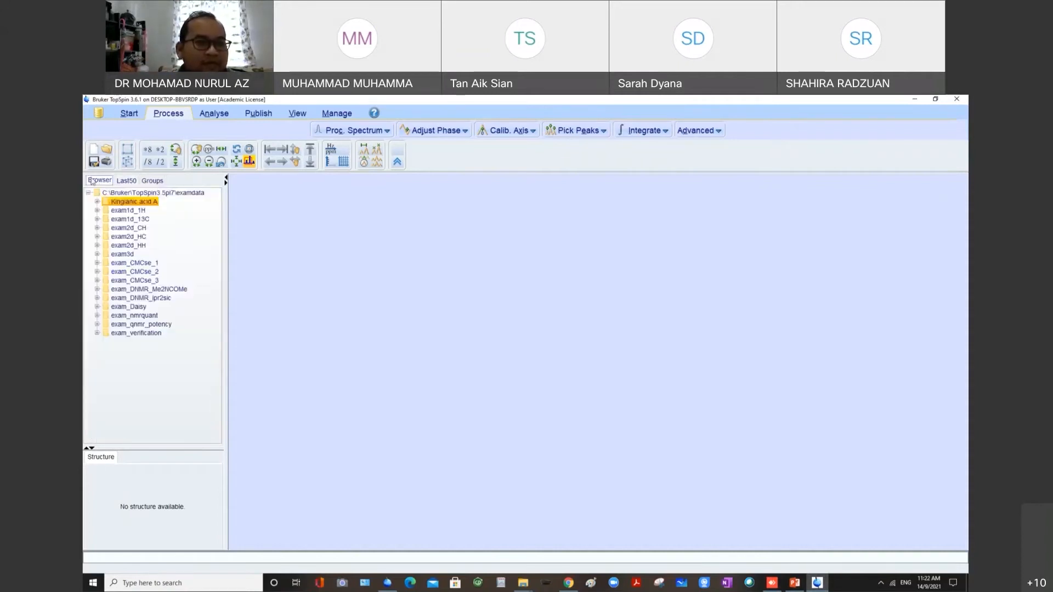
pyautogui.click(97, 202)
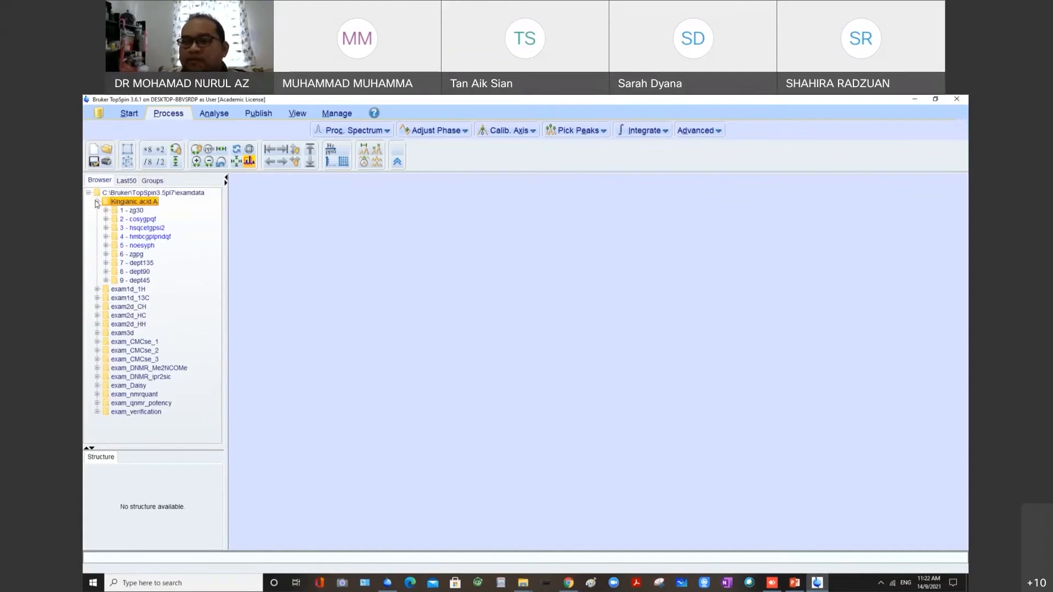
pyautogui.click(136, 255)
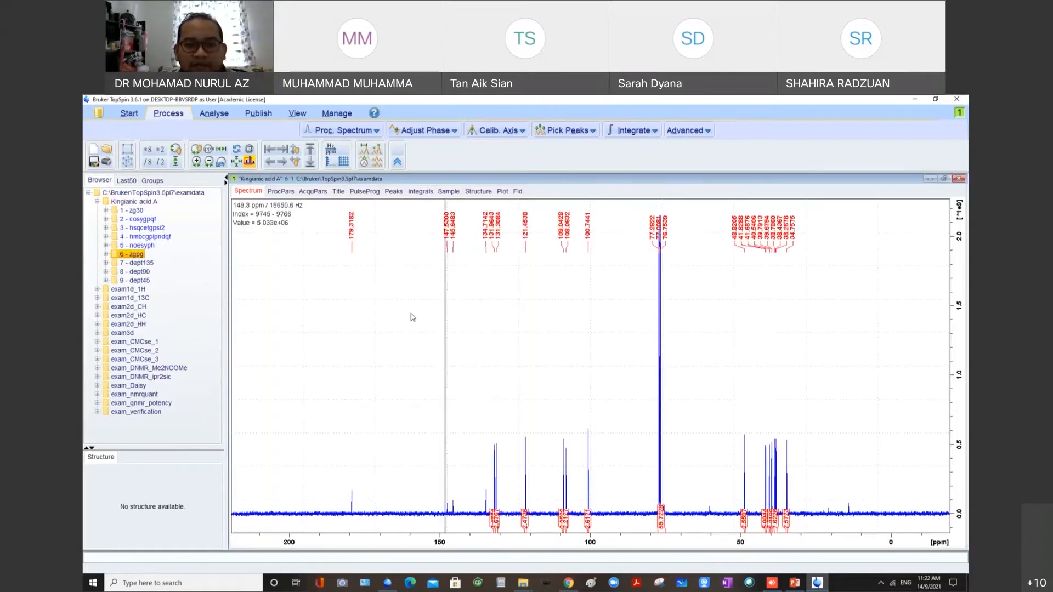
# Enlarge the three tall peaks around 77 ppm in the carbon spectrum to examine them.
pyautogui.moveTo(344, 364); pyautogui.dragTo(799, 341)
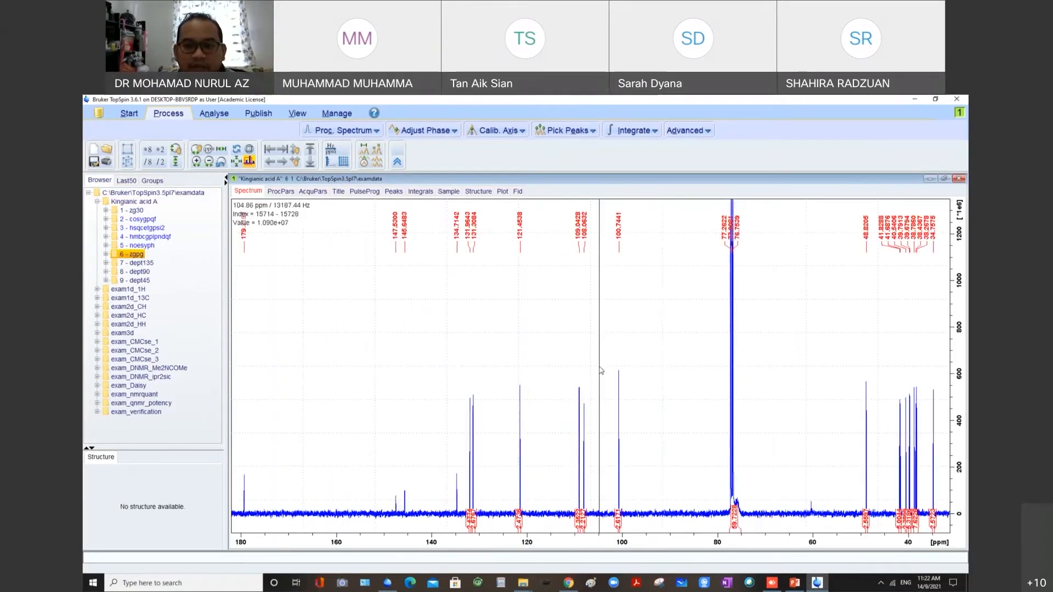
pyautogui.click(297, 152)
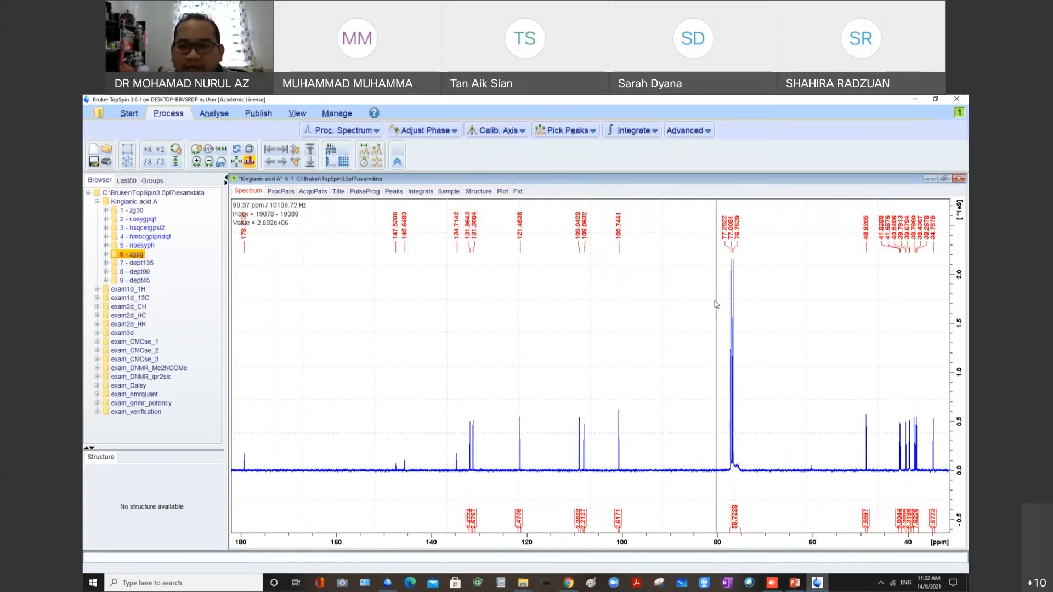
pyautogui.moveTo(781, 297); pyautogui.dragTo(783, 297)
pyautogui.moveTo(330, 298); pyautogui.dragTo(613, 300)
pyautogui.moveTo(406, 266); pyautogui.dragTo(650, 264)
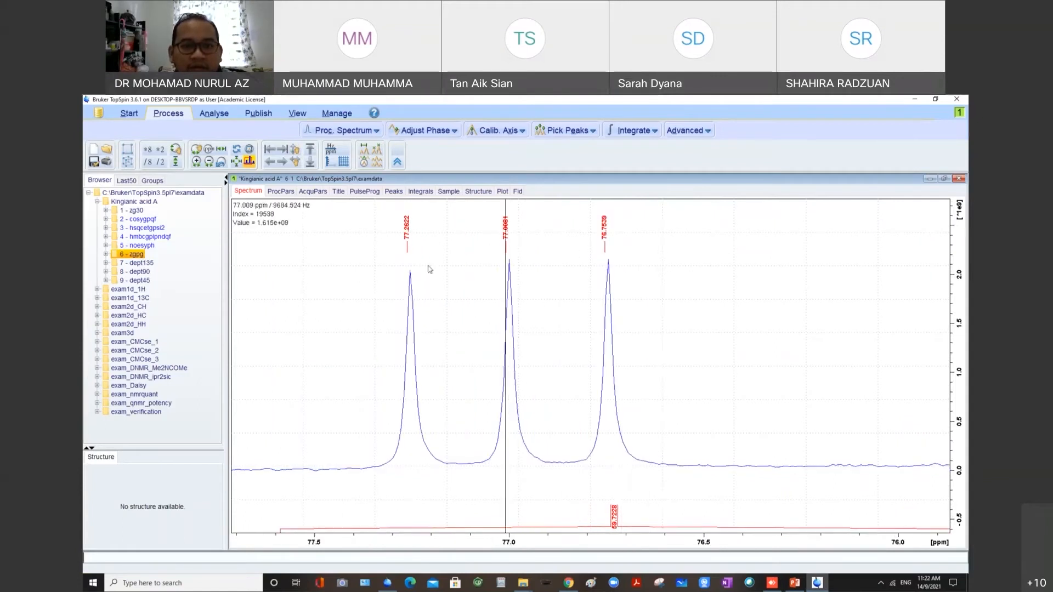
pyautogui.moveTo(388, 271); pyautogui.dragTo(680, 273)
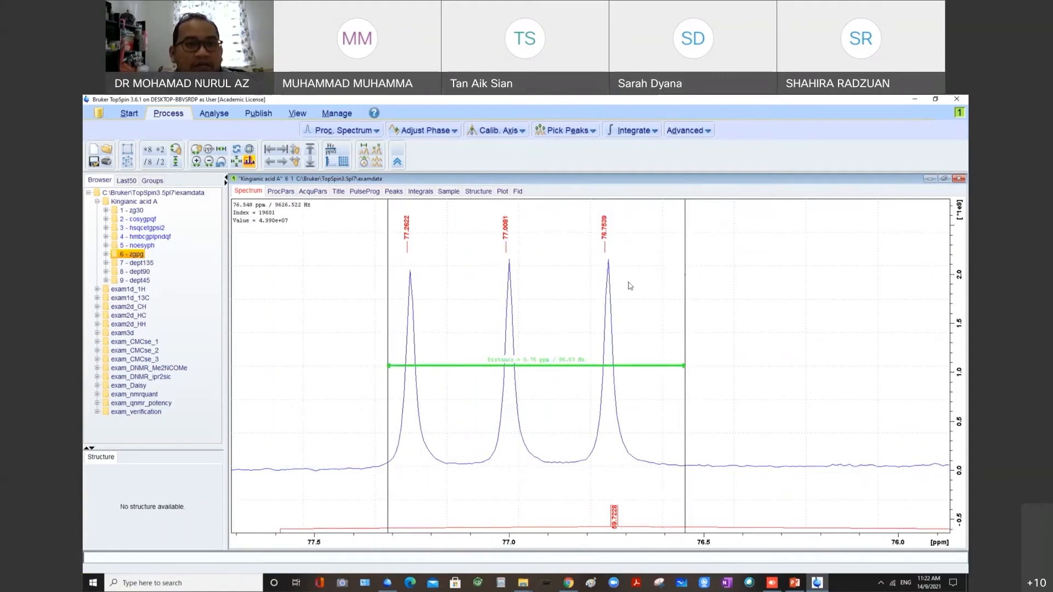
pyautogui.click(485, 133)
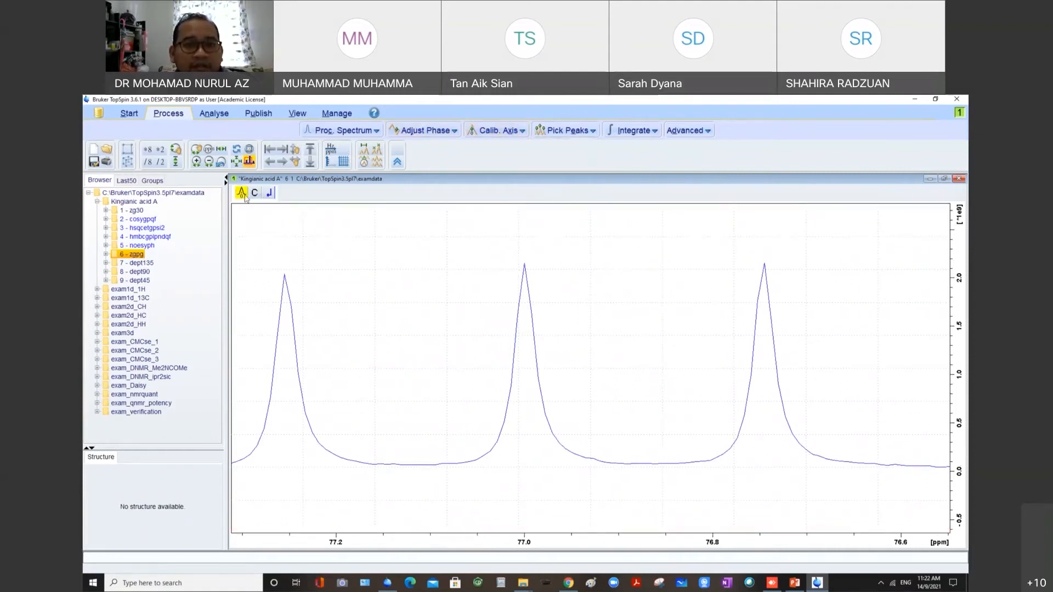
pyautogui.click(255, 193)
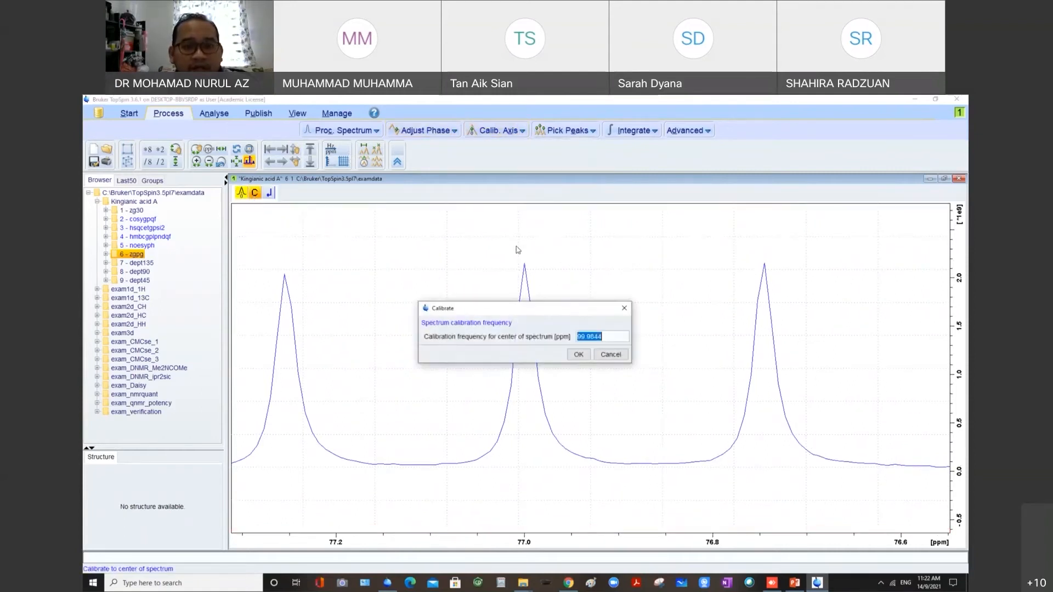
pyautogui.click(624, 310)
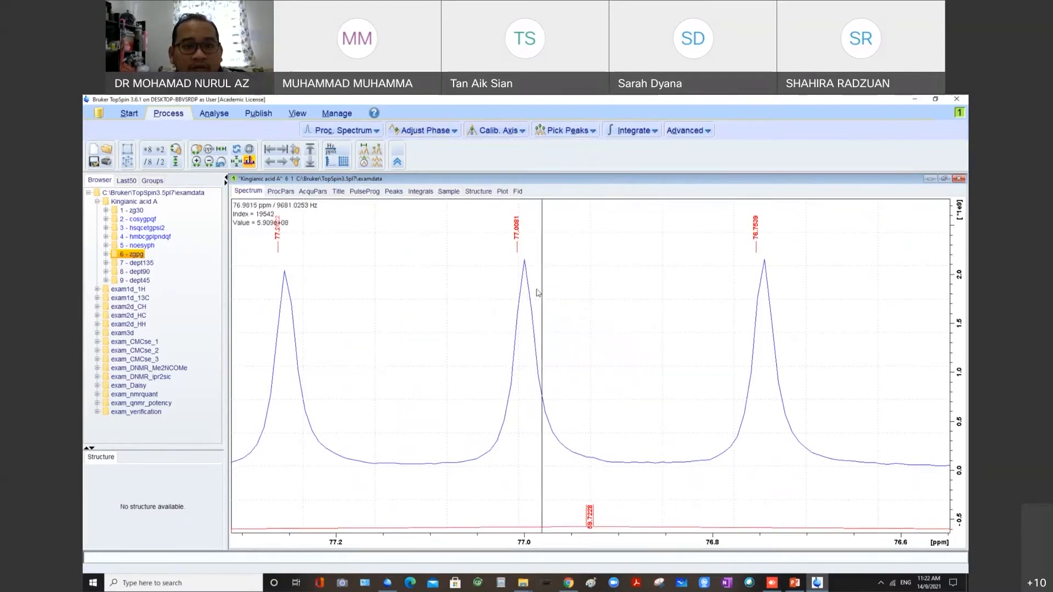
# Calibrate the chemical shift axis by setting the central peak of the triplet to 77.0 ppm.
pyautogui.click(492, 133)
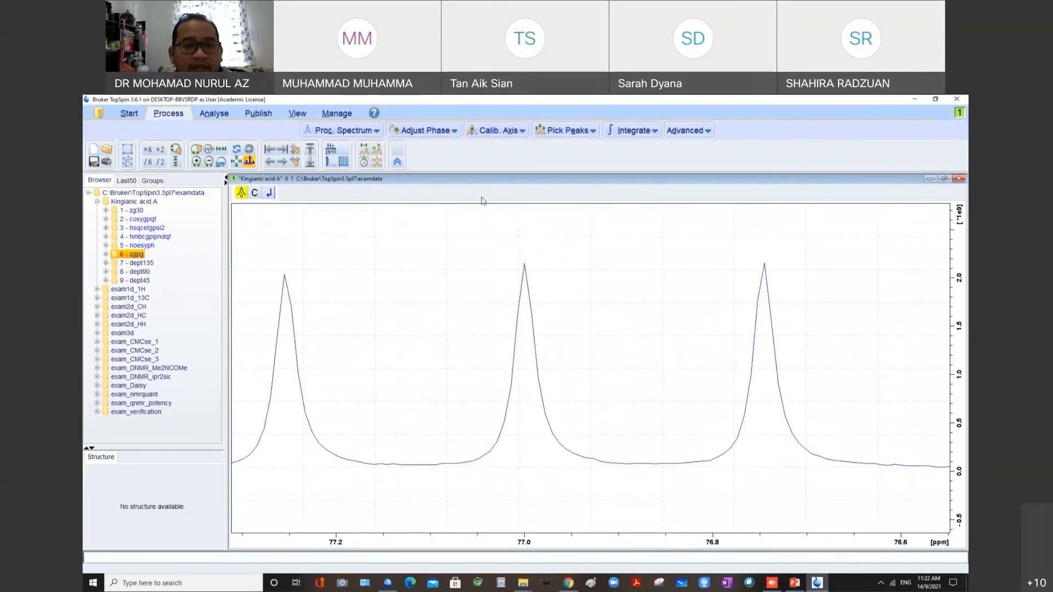
pyautogui.click(525, 250)
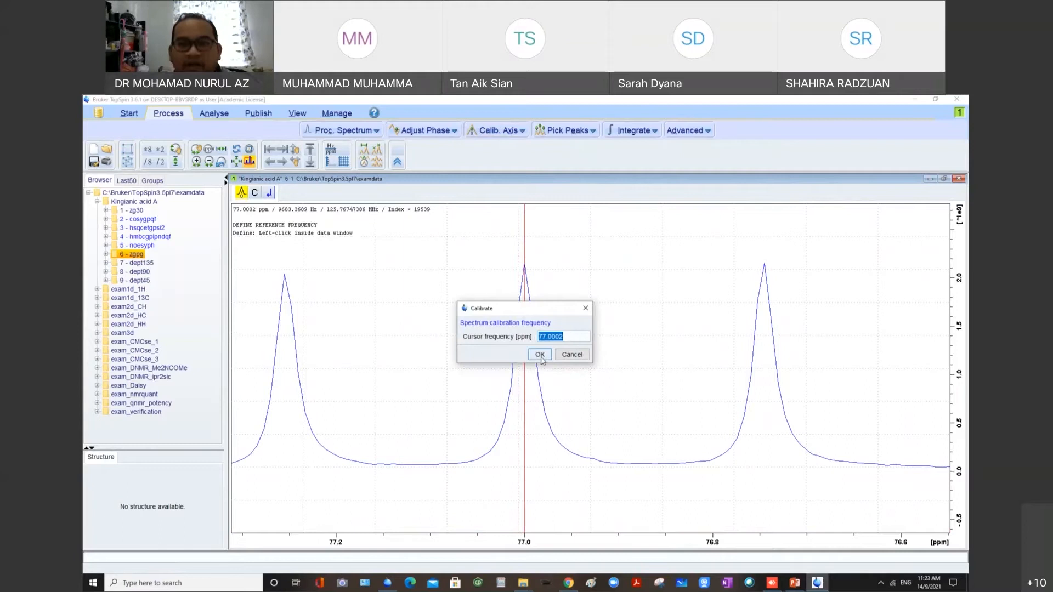
pyautogui.write('77.0')
pyautogui.click(541, 355)
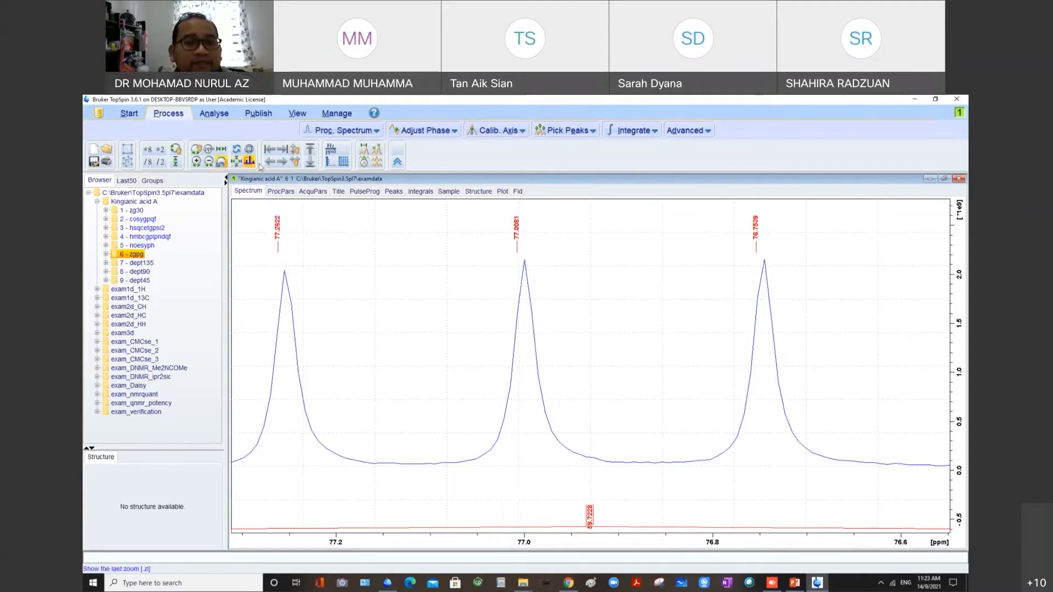
# Try picking the small unlabelled peaks near 60 and 14 ppm in the full carbon spectrum, leaving peak picking without saving.
pyautogui.click(221, 149)
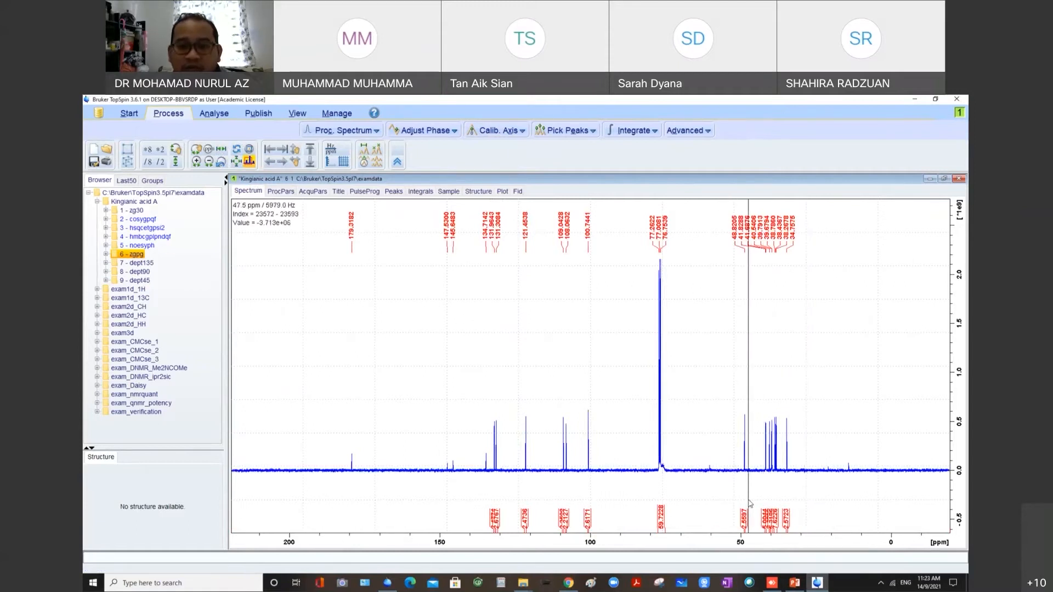
pyautogui.moveTo(612, 462); pyautogui.dragTo(407, 445)
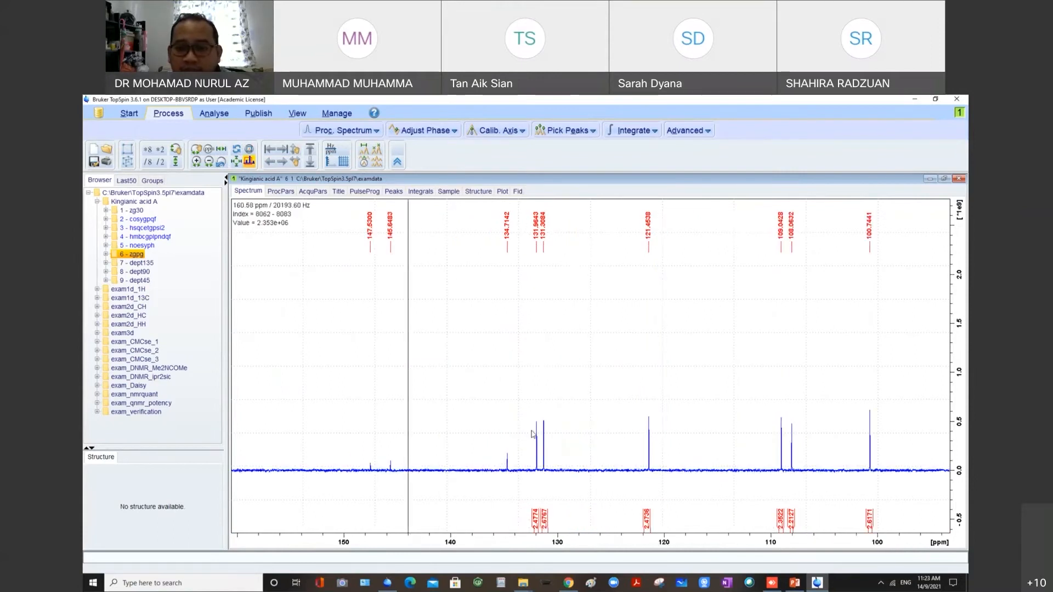
pyautogui.moveTo(928, 405)
pyautogui.mouseDown()
pyautogui.moveTo(842, 362)
pyautogui.moveTo(841, 384)
pyautogui.mouseUp()
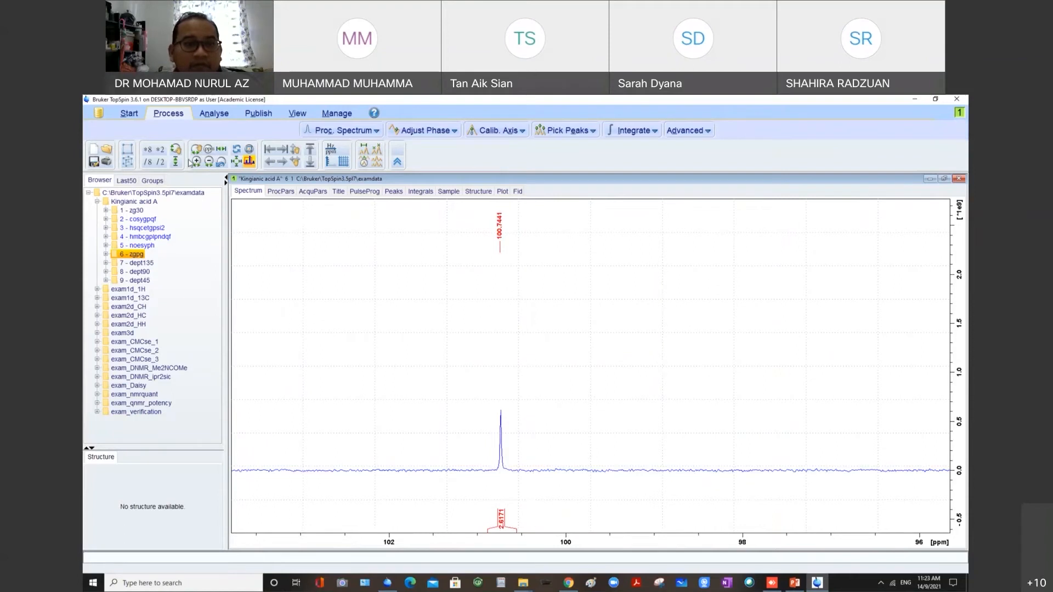
pyautogui.click(208, 149)
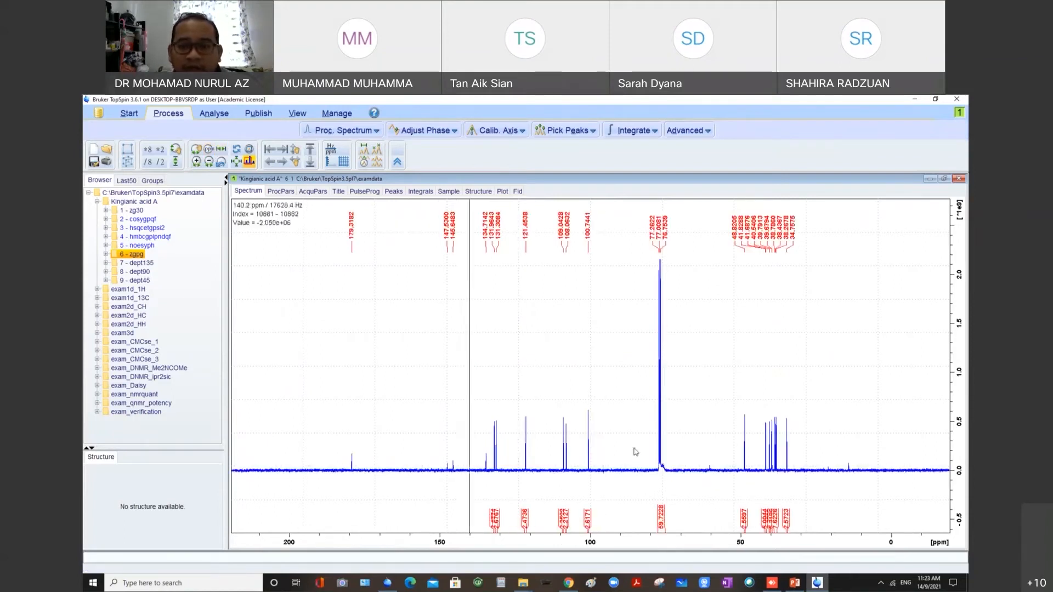
pyautogui.scroll(1, 707, 472)
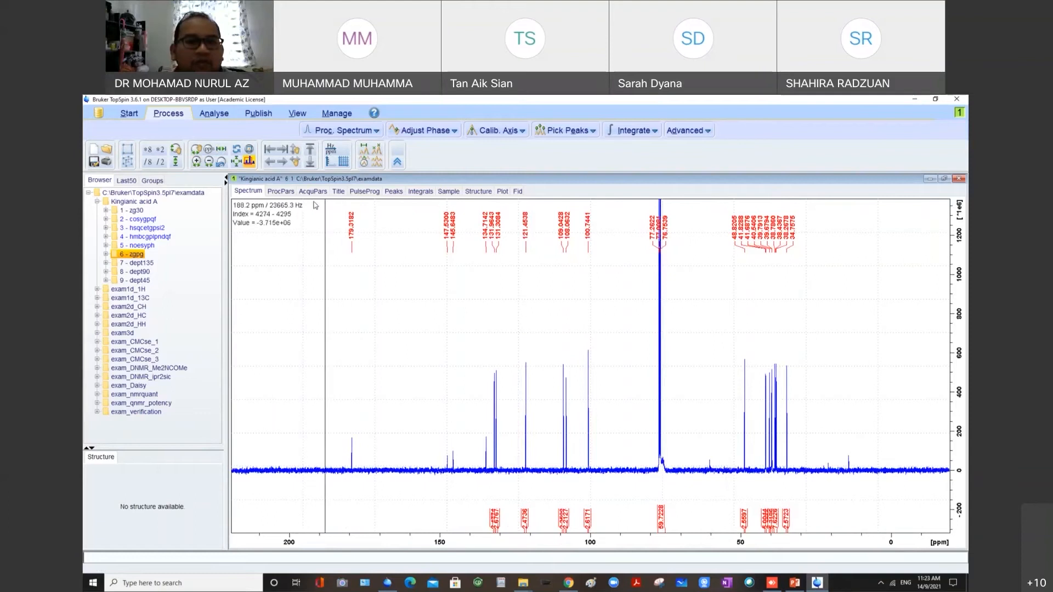
pyautogui.click(576, 133)
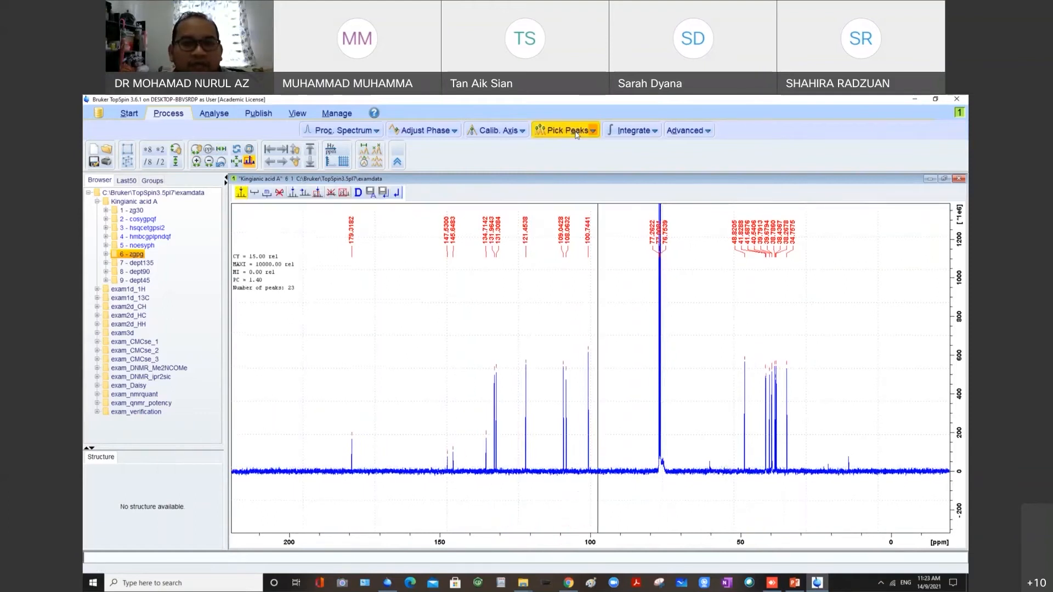
pyautogui.click(254, 195)
pyautogui.moveTo(705, 456); pyautogui.dragTo(719, 464)
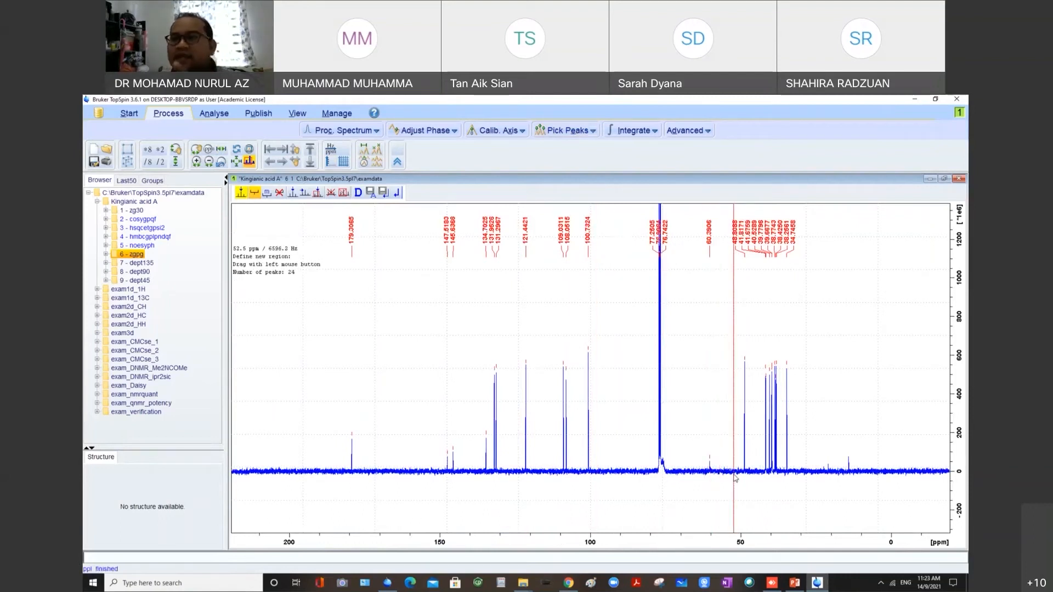
pyautogui.moveTo(847, 456); pyautogui.dragTo(849, 460)
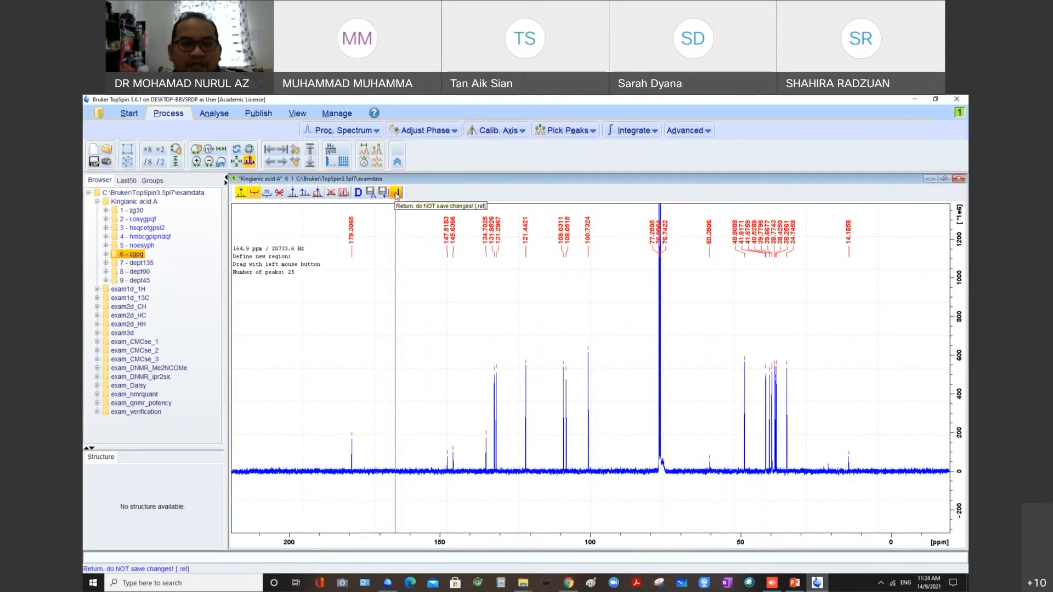
pyautogui.click(396, 193)
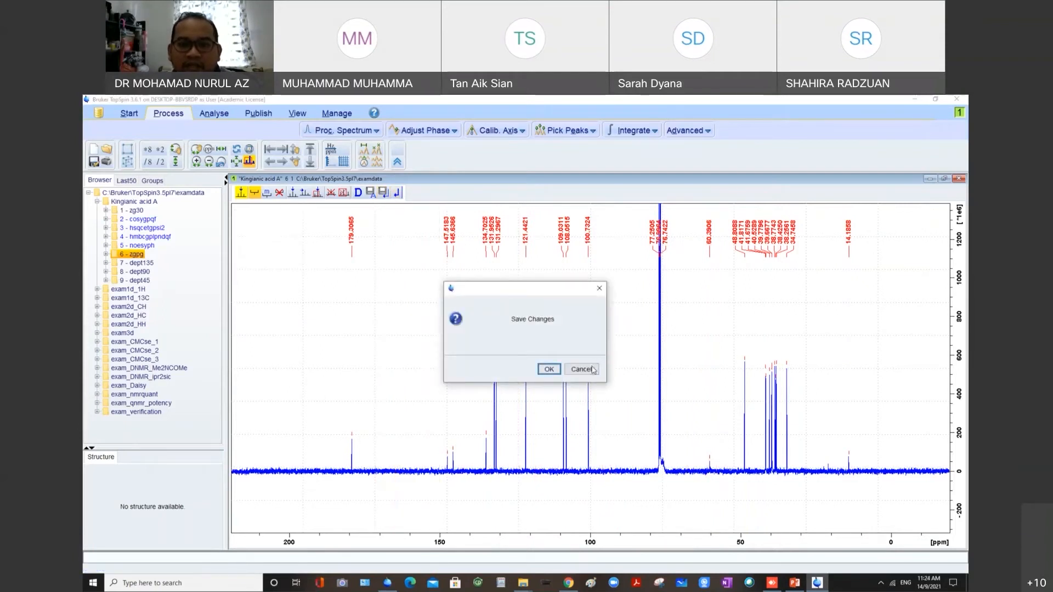
pyautogui.click(600, 289)
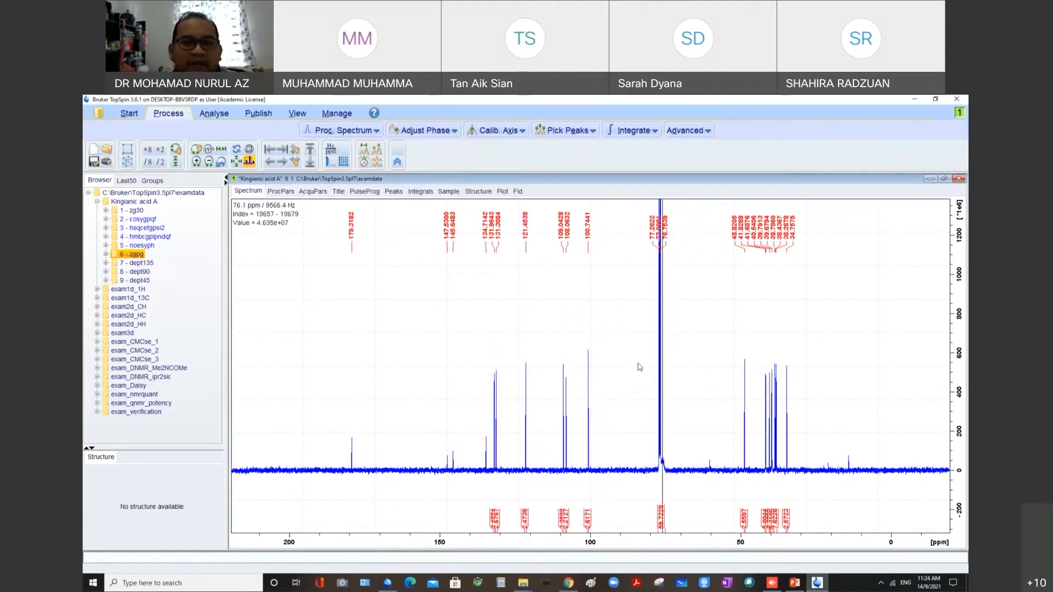
# Start manual phase correction of the carbon spectrum and adjust its zero-order and first-order phase.
pyautogui.scroll(-1, 639, 367)
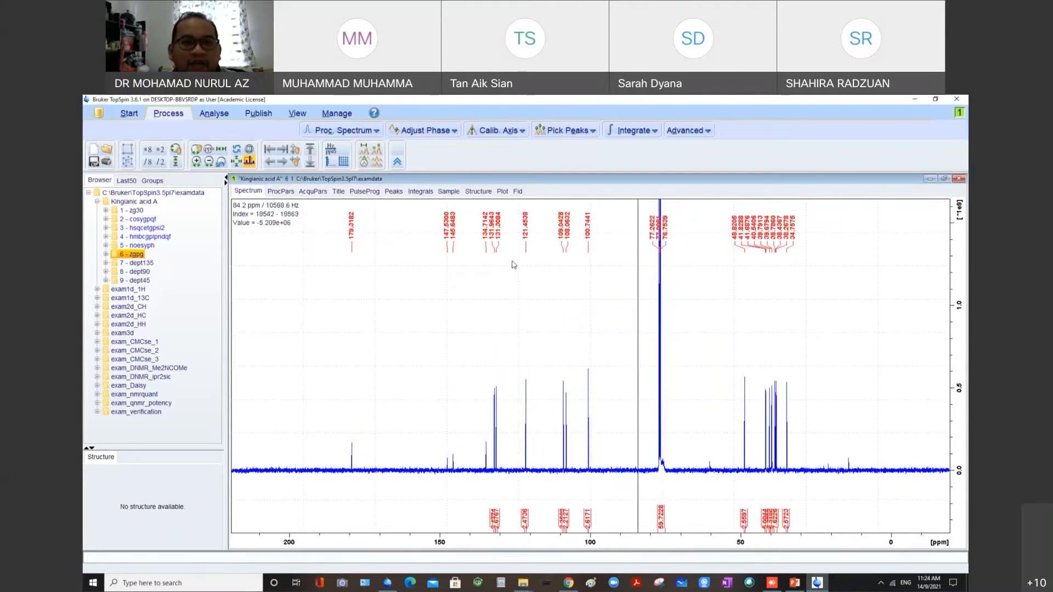
pyautogui.click(431, 132)
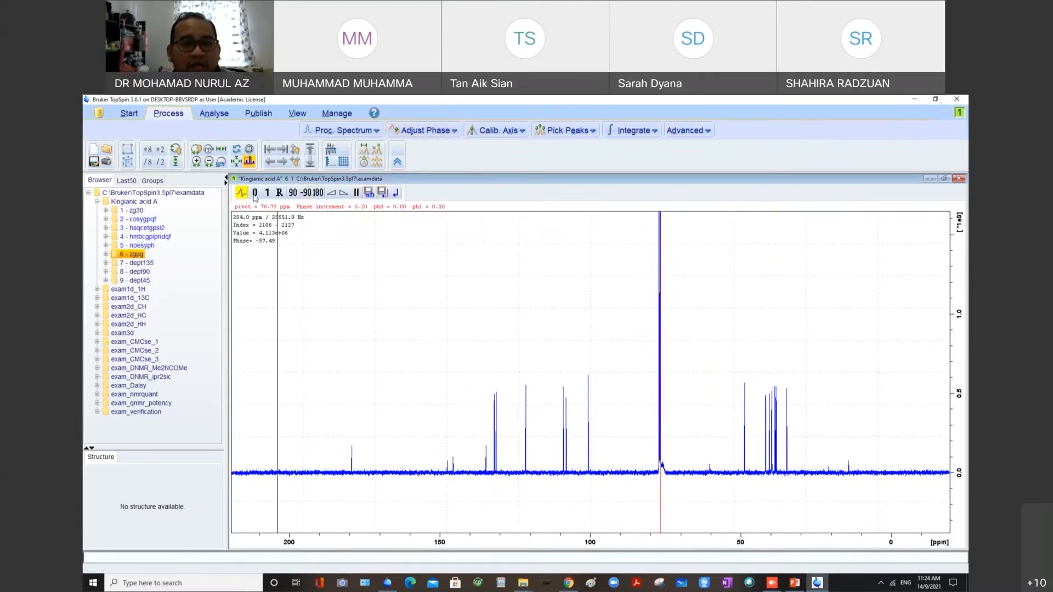
pyautogui.moveTo(255, 196); pyautogui.dragTo(267, 194)
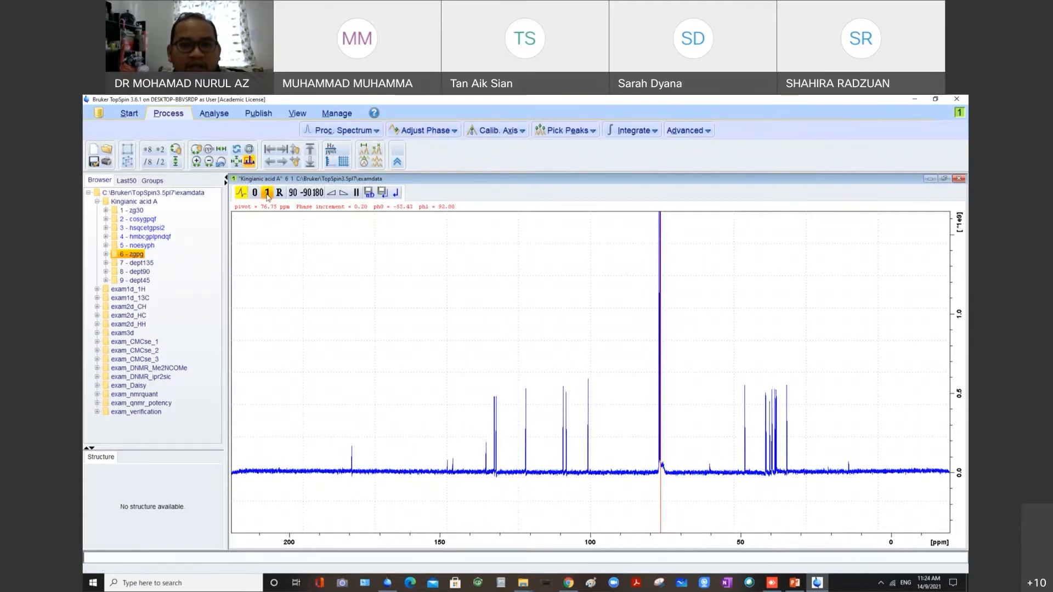
# Flip the carbon spectrum's phase by 180 degrees and back, moving the baseline up to bring the inverted peaks into view.
pyautogui.click(317, 192)
pyautogui.click(316, 193)
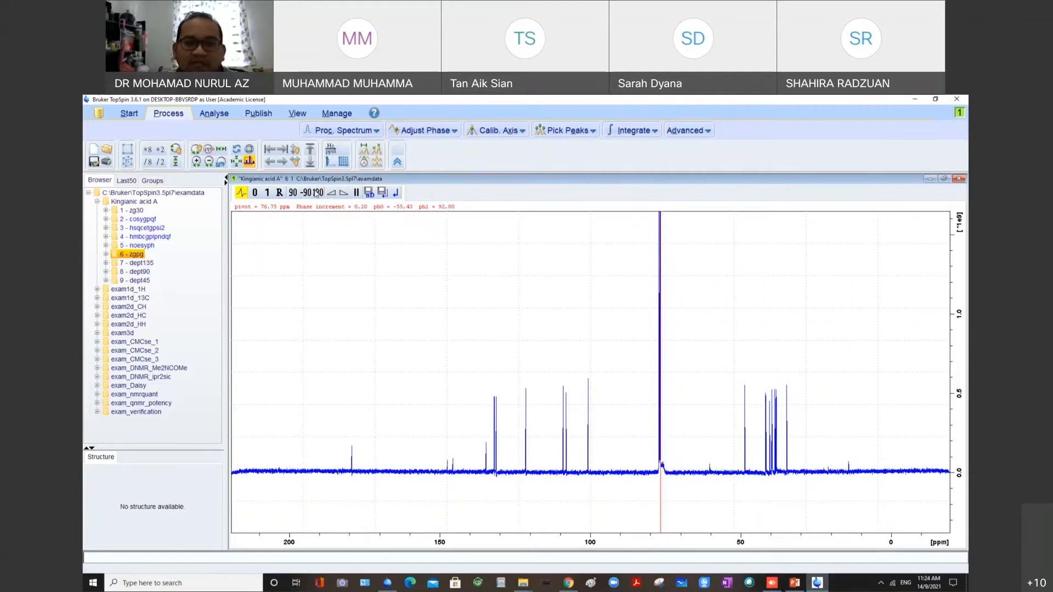
pyautogui.click(317, 193)
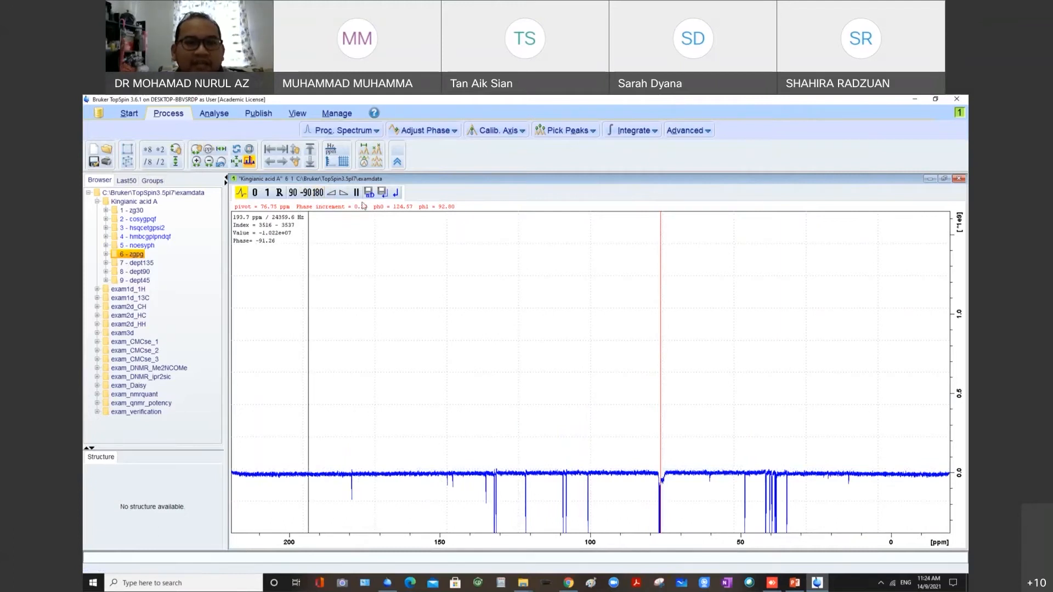
pyautogui.moveTo(294, 149); pyautogui.dragTo(295, 22)
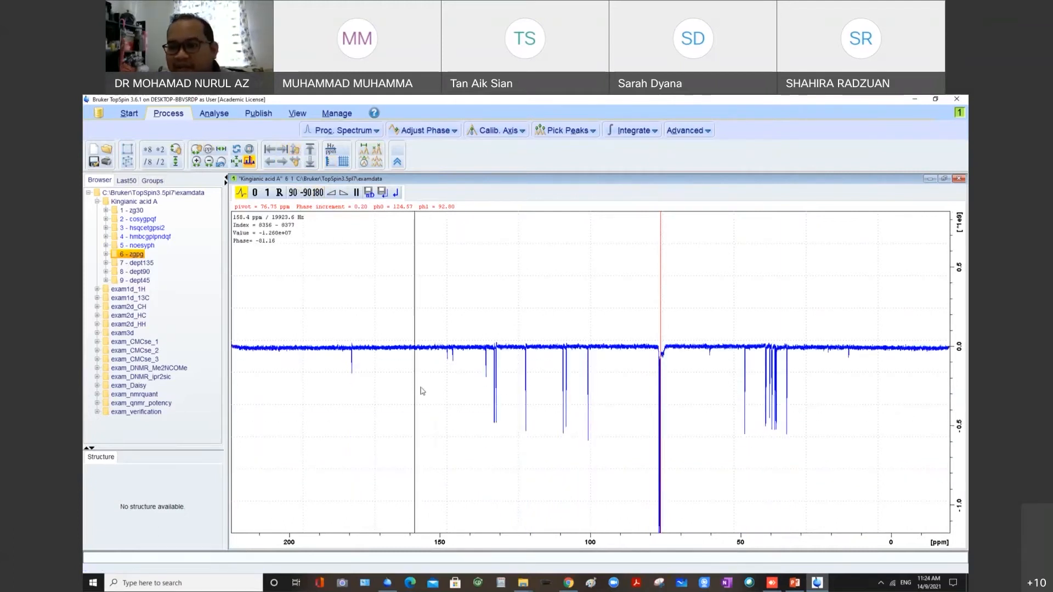
pyautogui.click(317, 192)
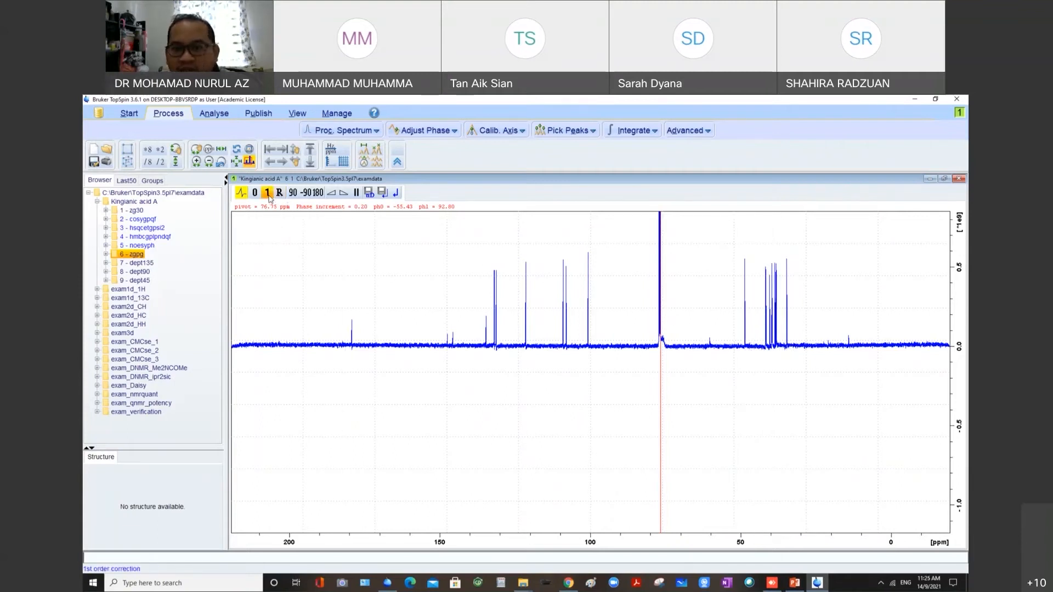
# Readjust the first-order and zero-order phase of the carbon spectrum and check the baseline between about 180 and 30 ppm.
pyautogui.moveTo(268, 196); pyautogui.dragTo(269, 202)
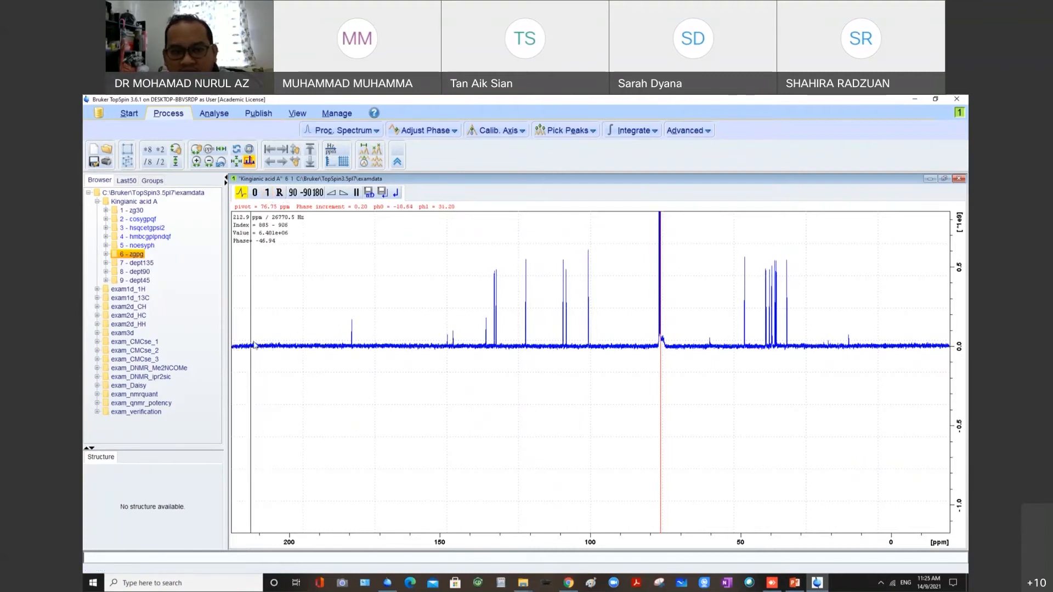
pyautogui.moveTo(272, 193); pyautogui.dragTo(256, 198)
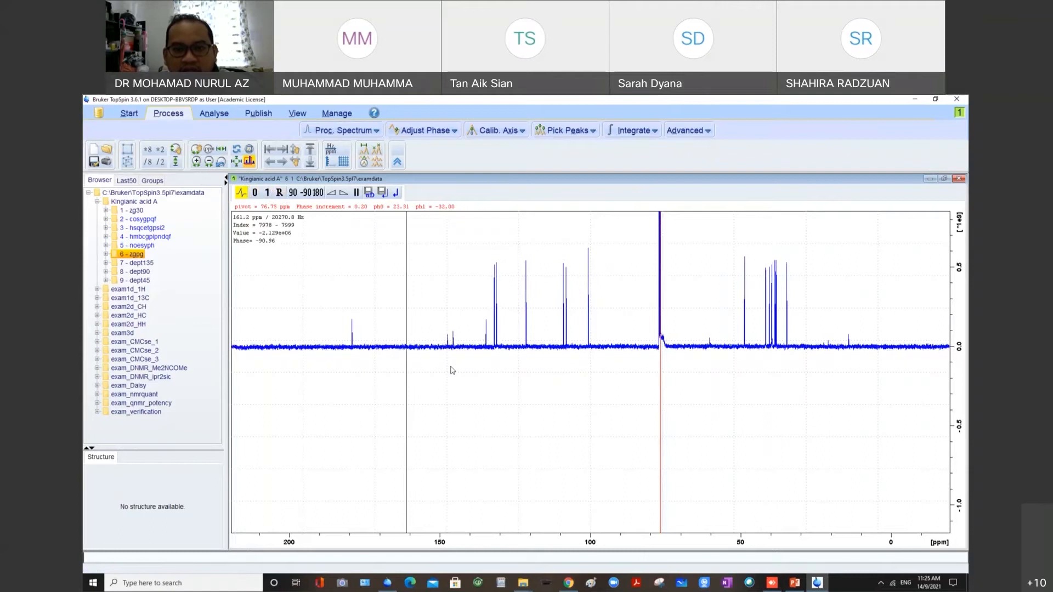
pyautogui.moveTo(346, 354); pyautogui.dragTo(819, 353)
pyautogui.scroll(-3, 736, 376)
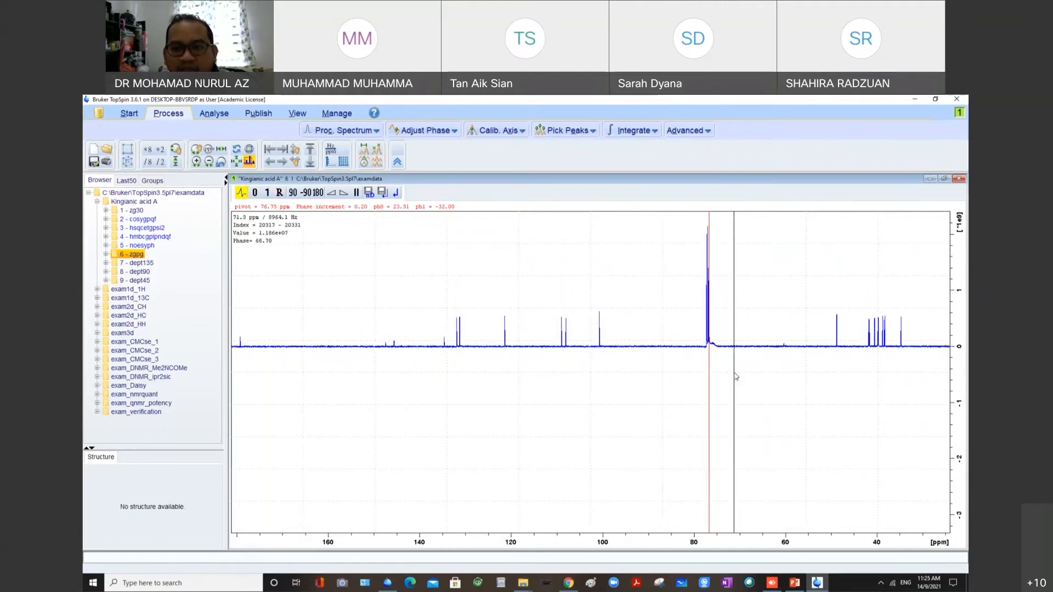
pyautogui.click(237, 161)
pyautogui.moveTo(341, 400); pyautogui.dragTo(805, 395)
pyautogui.scroll(-2, 511, 329)
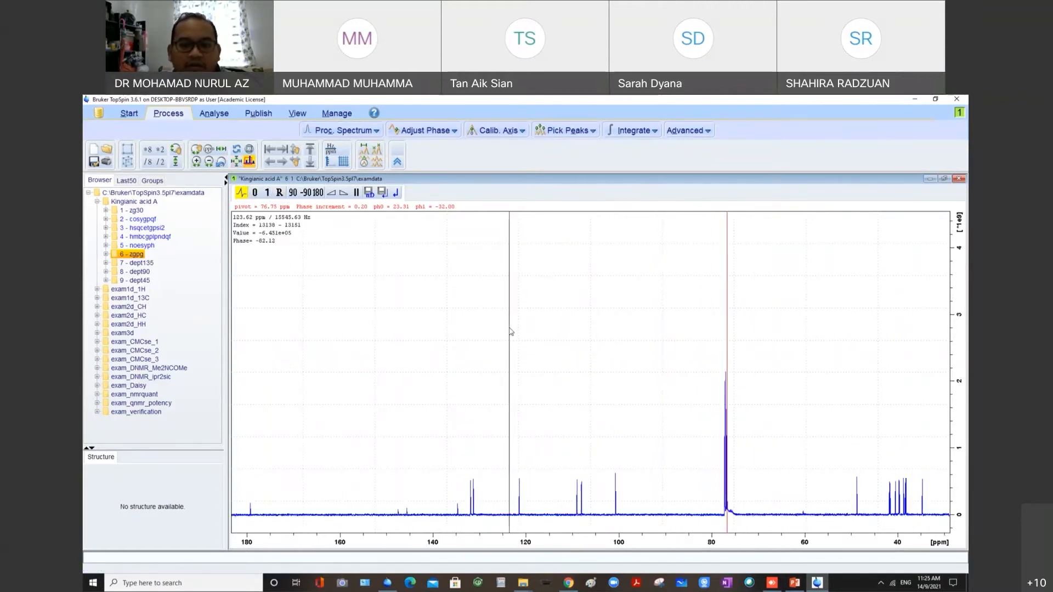
# Raise the baseline, leave phase correction without saving and minimize the zgpg spectrum window.
pyautogui.moveTo(295, 150); pyautogui.dragTo(295, 83)
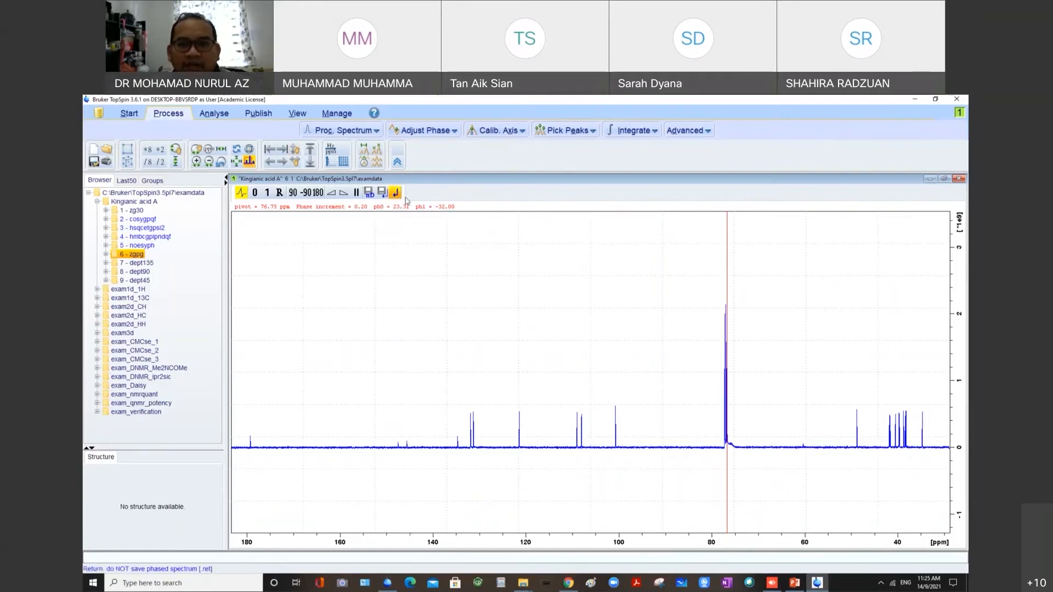
pyautogui.click(368, 192)
pyautogui.click(931, 180)
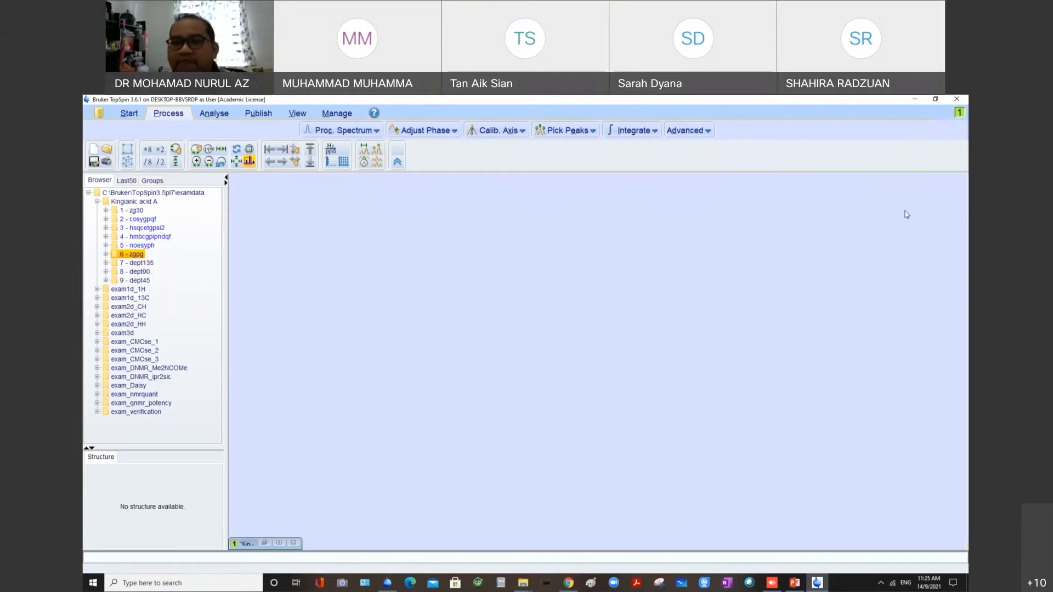
# Open experiment 7 - dept135 and try flipping its phase by 180 degrees and back without saving, minimizing its window when done.
pyautogui.doubleClick(140, 264)
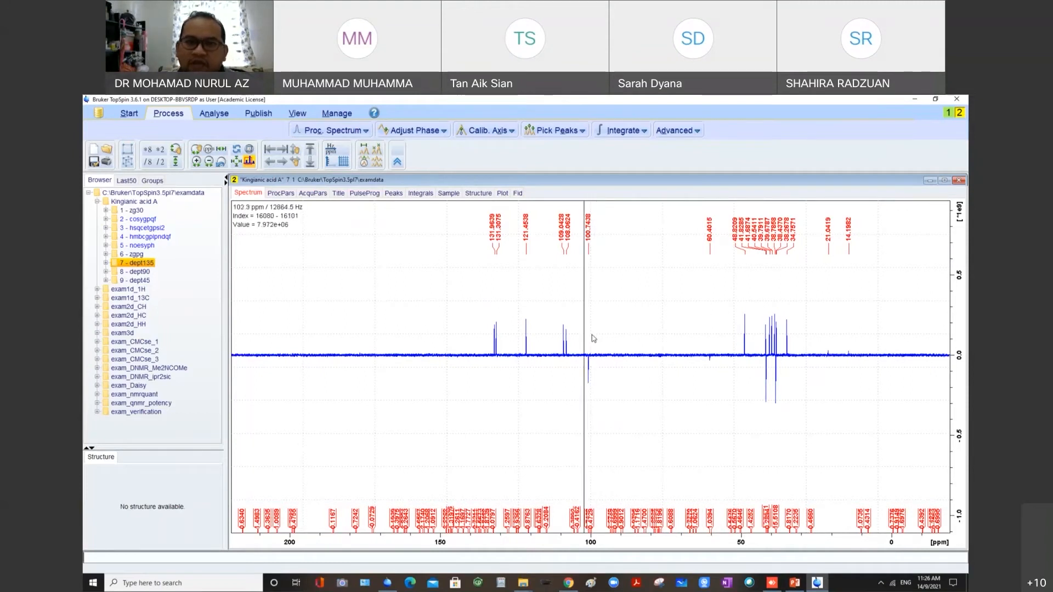
pyautogui.click(416, 132)
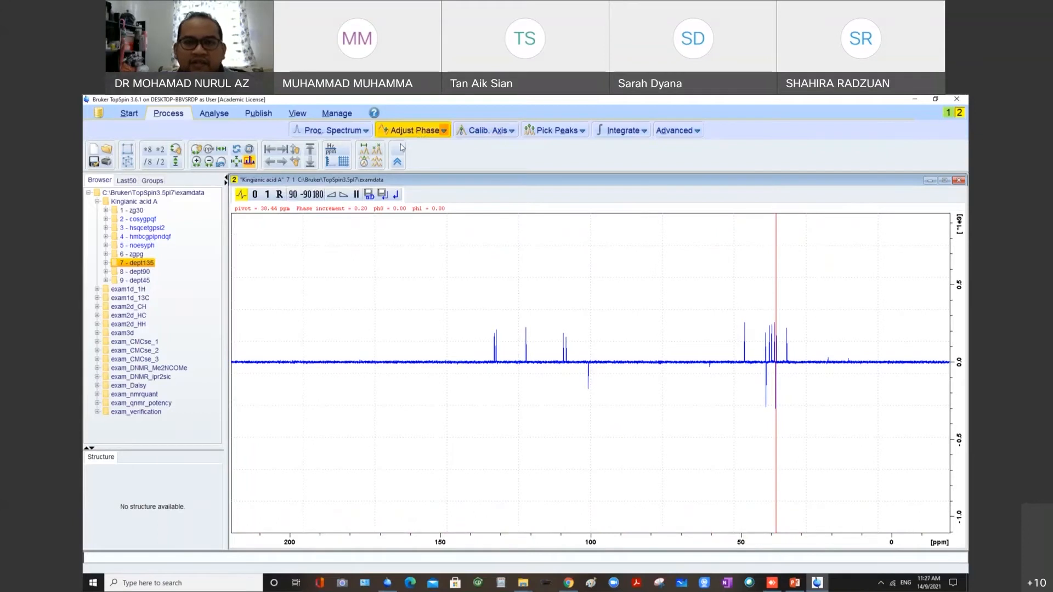
pyautogui.click(317, 195)
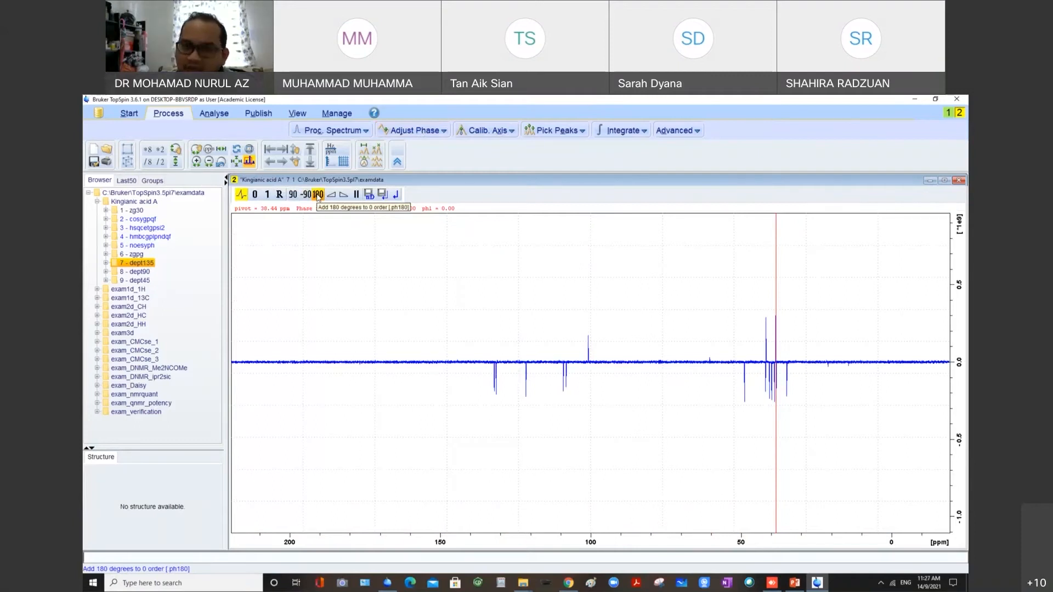
pyautogui.click(317, 196)
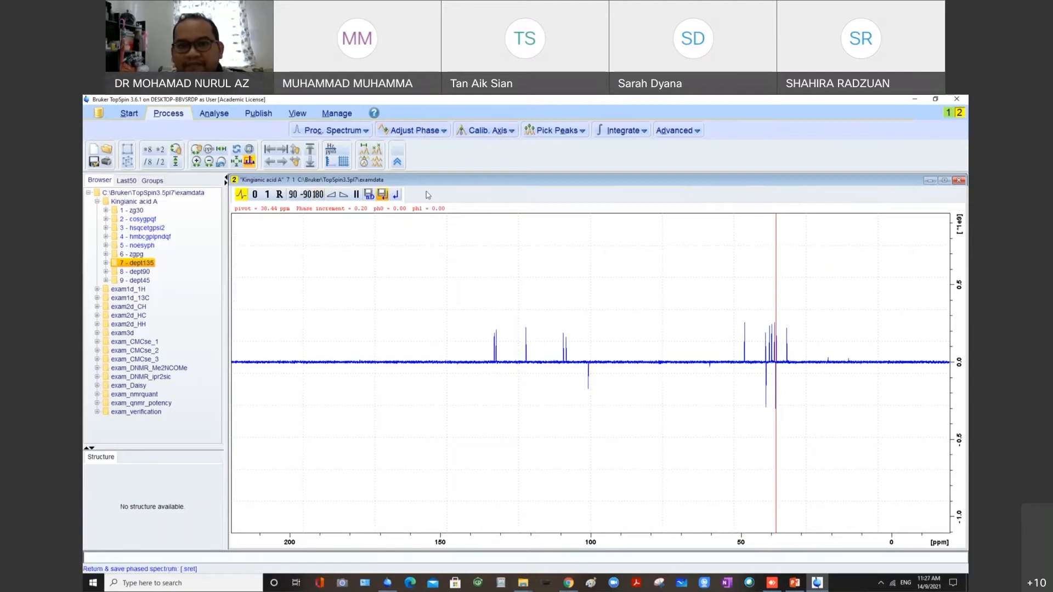
pyautogui.click(397, 195)
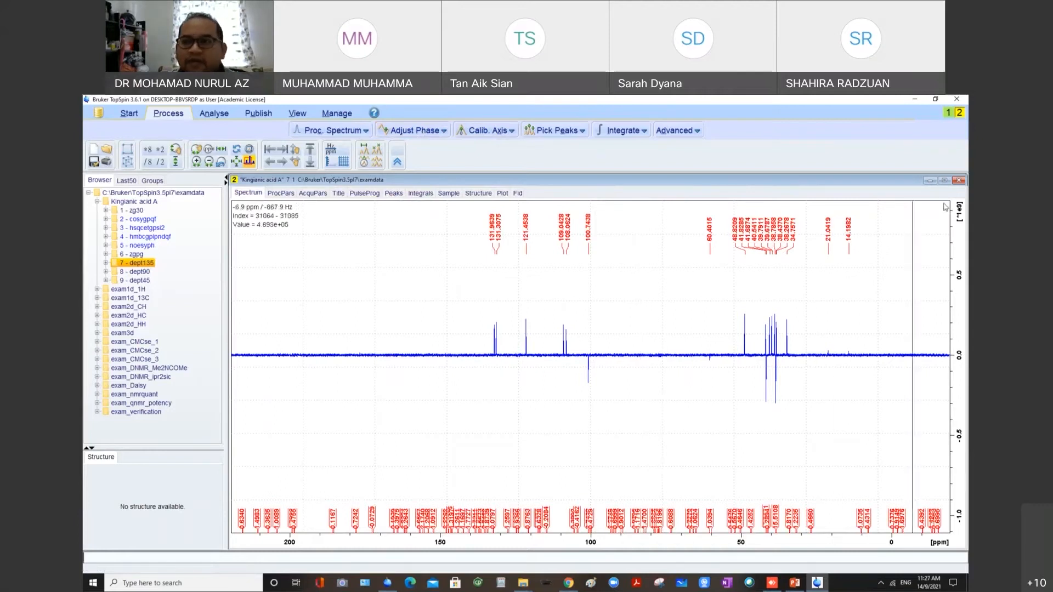
pyautogui.click(930, 181)
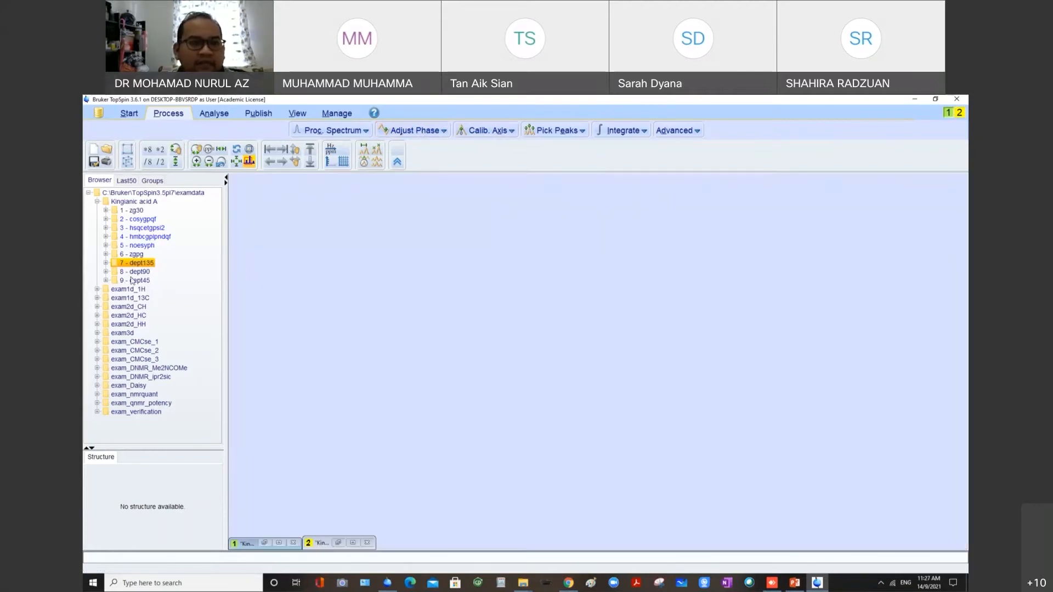
# Open experiment 8 - dept90, shift its baseline upward to view the peaks, and minimize its window.
pyautogui.moveTo(137, 276); pyautogui.dragTo(431, 289)
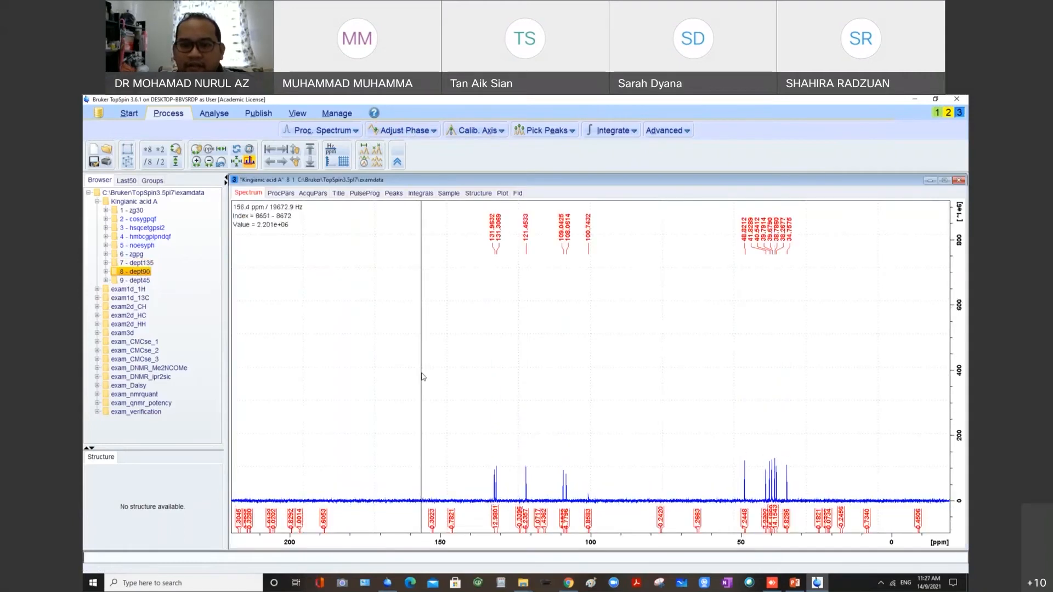
pyautogui.moveTo(295, 149); pyautogui.dragTo(966, 332)
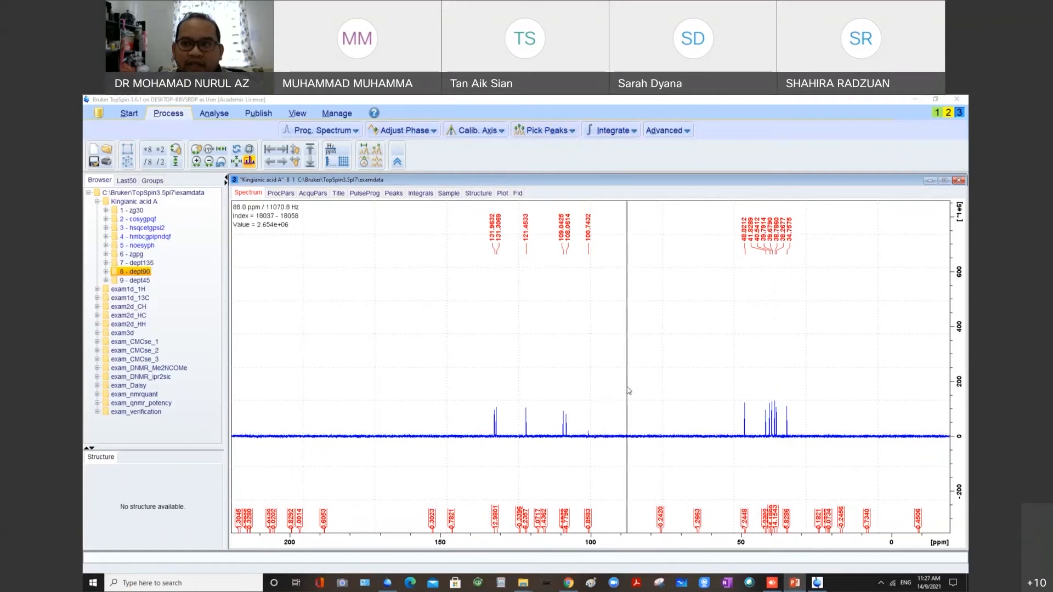
pyautogui.click(931, 180)
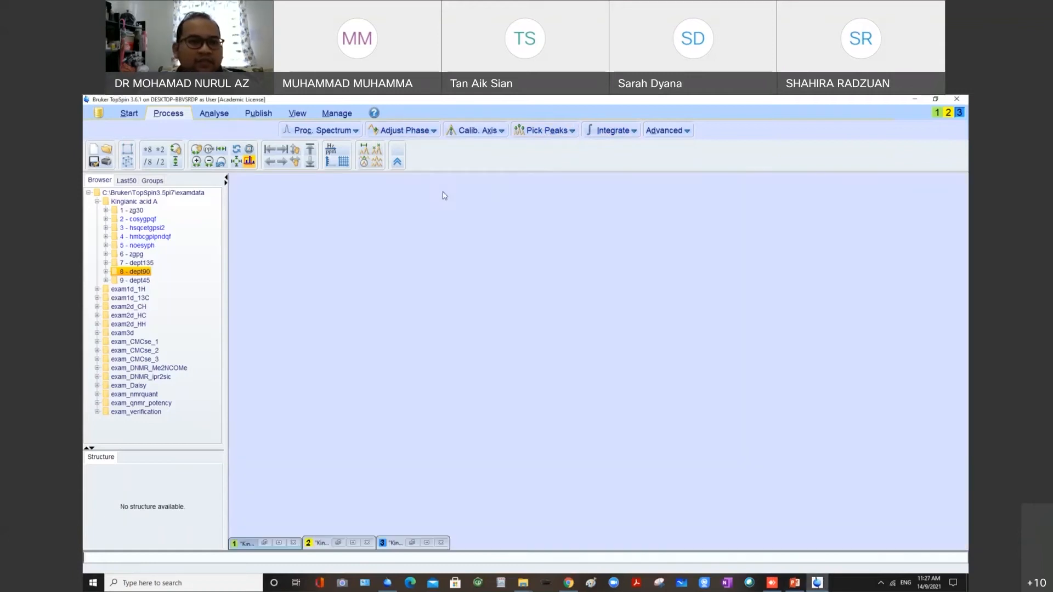
# Open experiment 9 - dept45, reduce its peak height and raise its baseline slightly, and minimize its window.
pyautogui.click(141, 281)
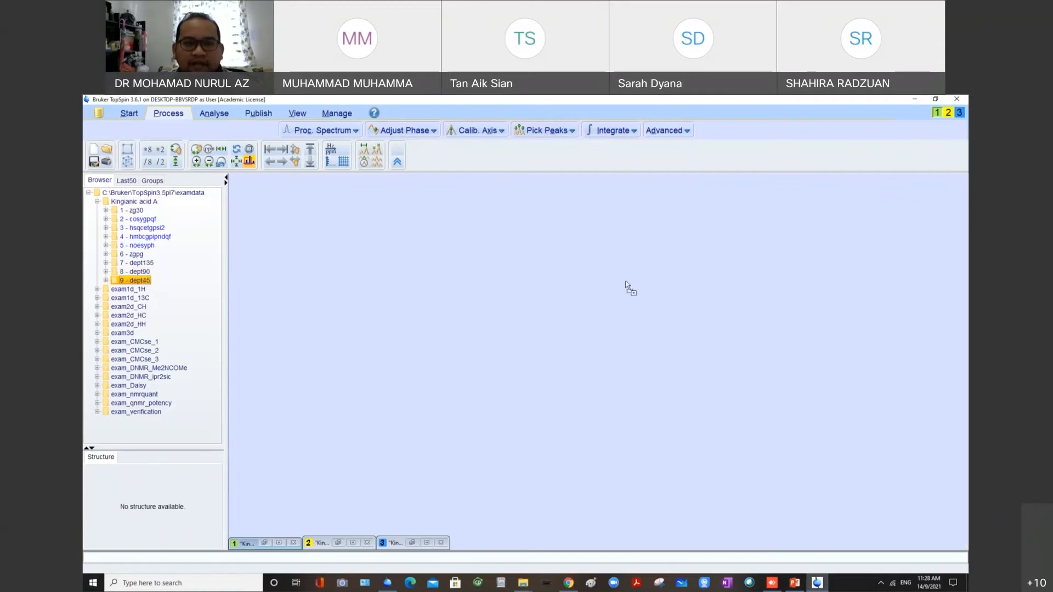
pyautogui.scroll(-3, 643, 347)
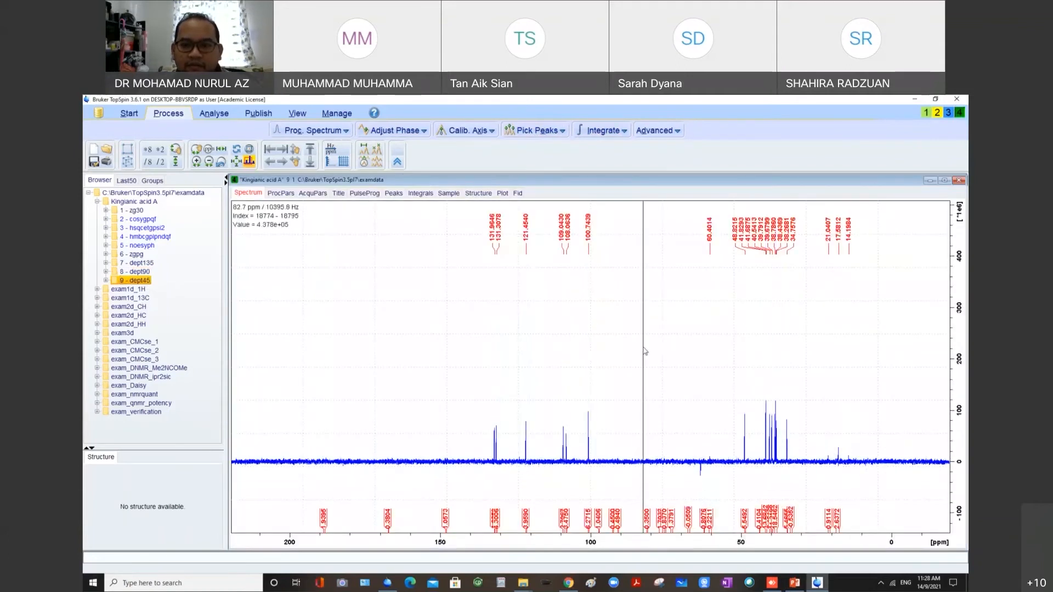
pyautogui.scroll(-1, 645, 351)
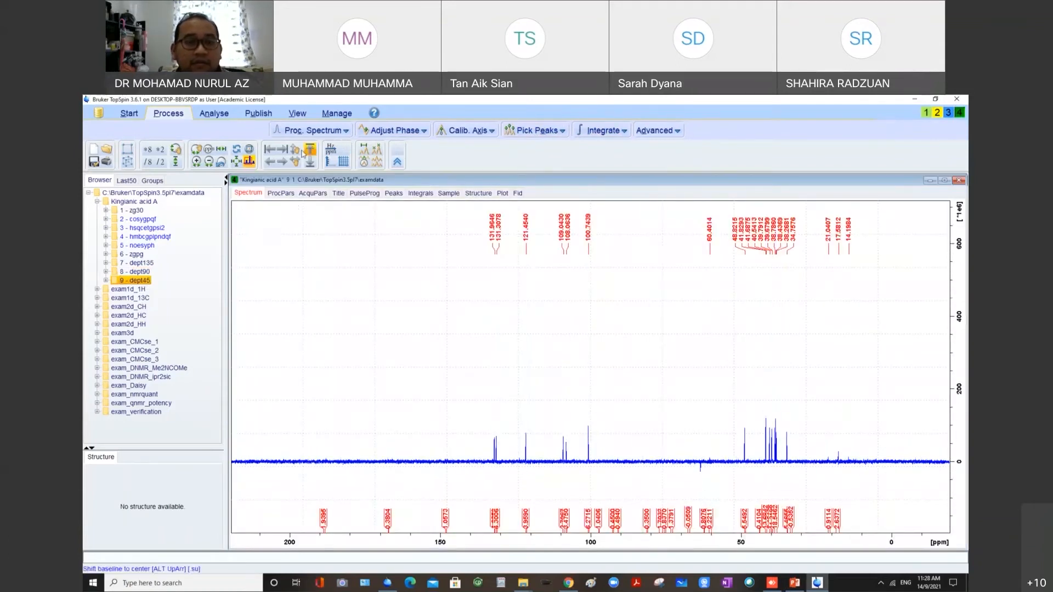
pyautogui.moveTo(298, 149); pyautogui.dragTo(298, 129)
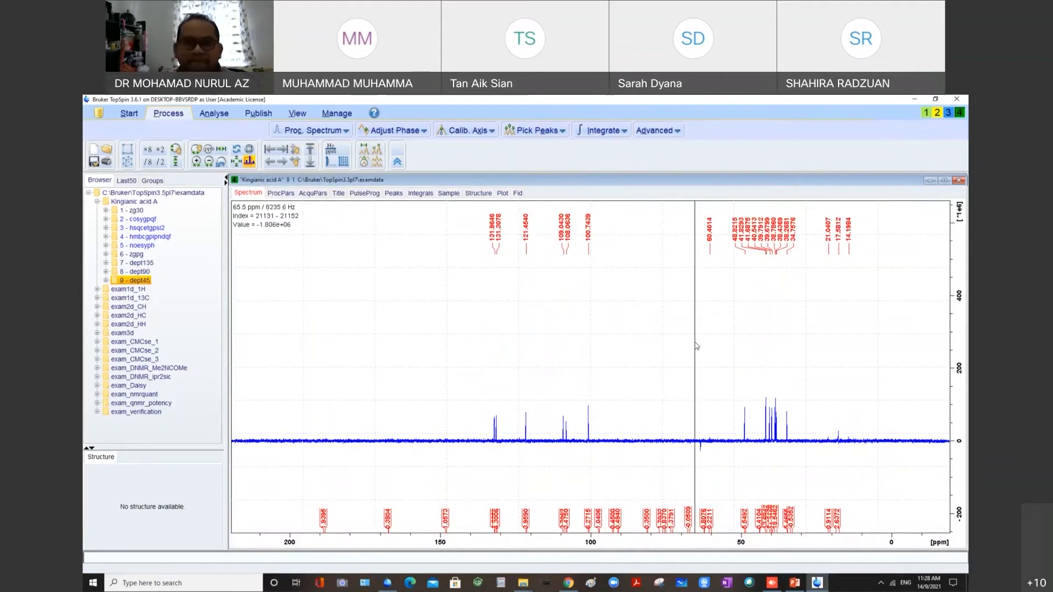
pyautogui.click(930, 181)
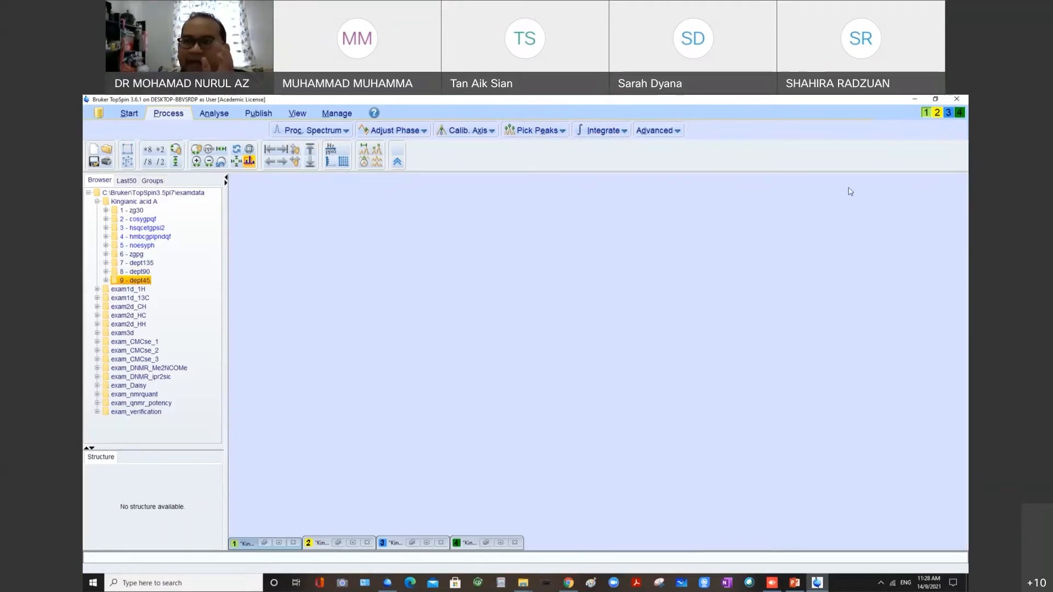
# Restore the zgpg spectrum in multiple display and add Kingianic acid A experiment 6 from the recently opened datasets.
pyautogui.click(281, 544)
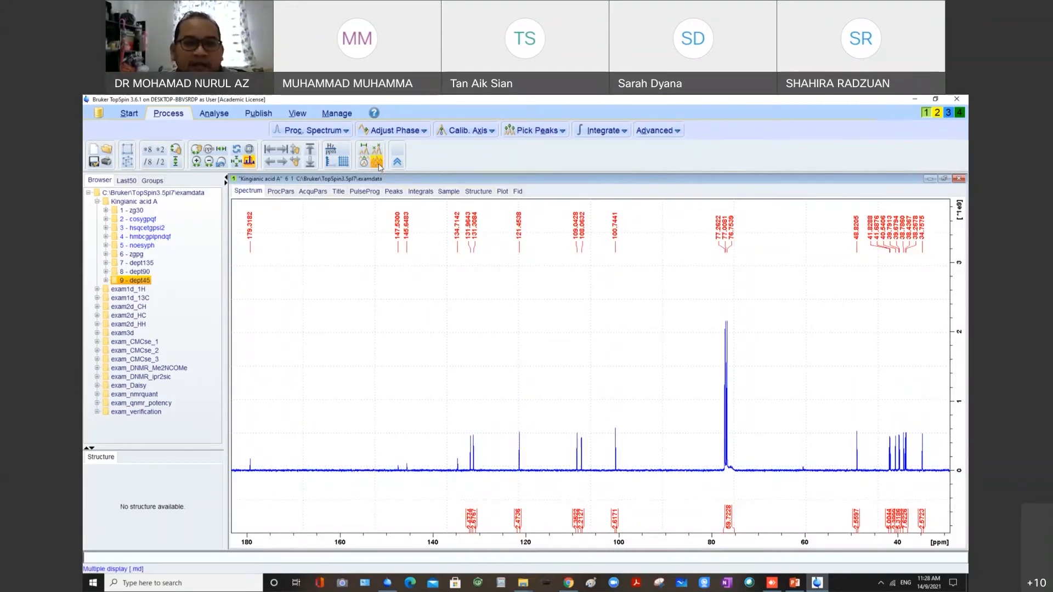
pyautogui.click(377, 162)
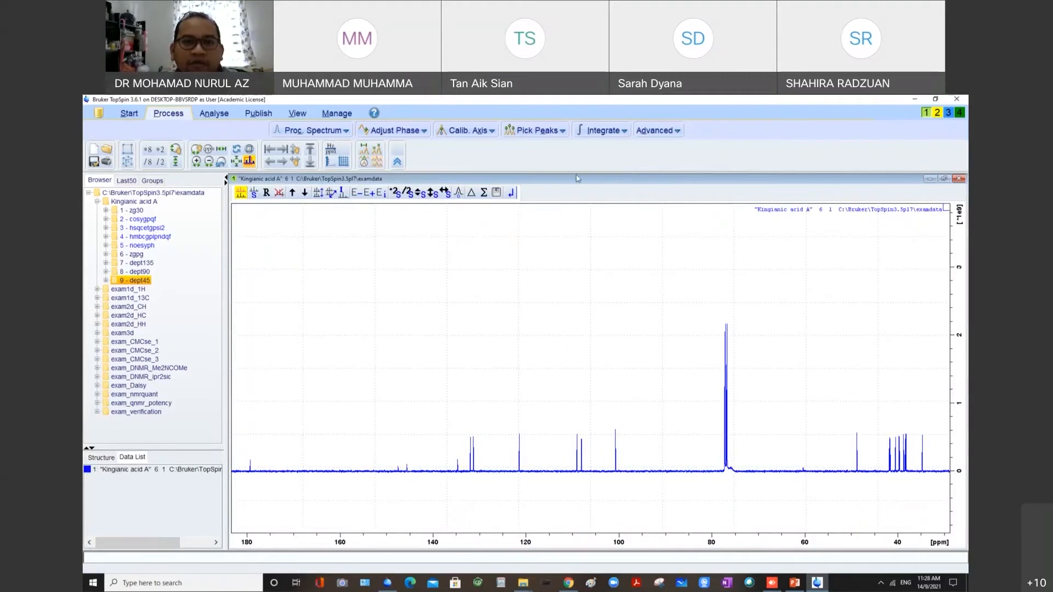
pyautogui.click(126, 181)
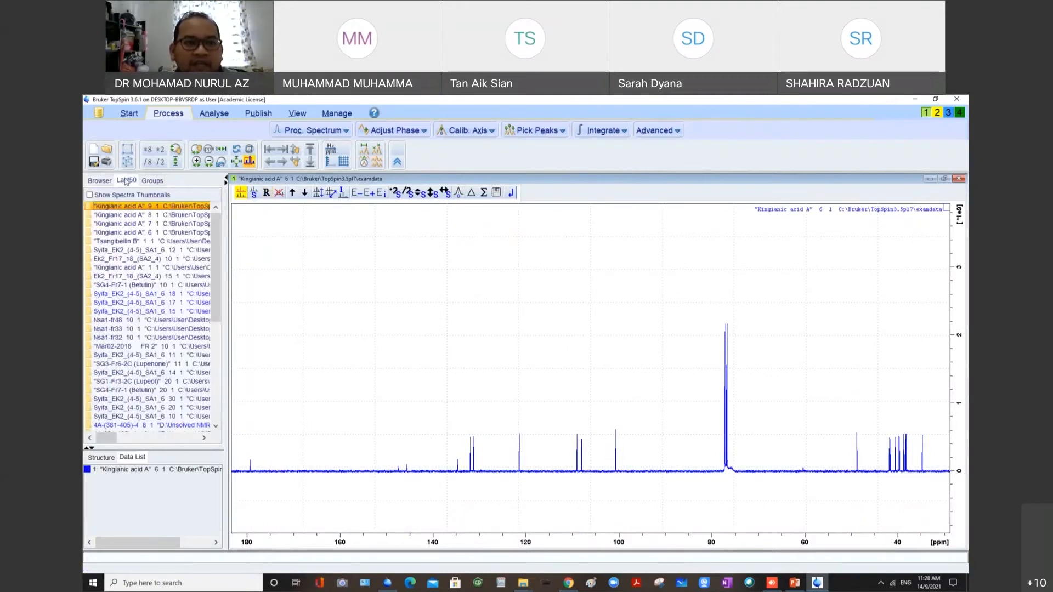
pyautogui.click(158, 234)
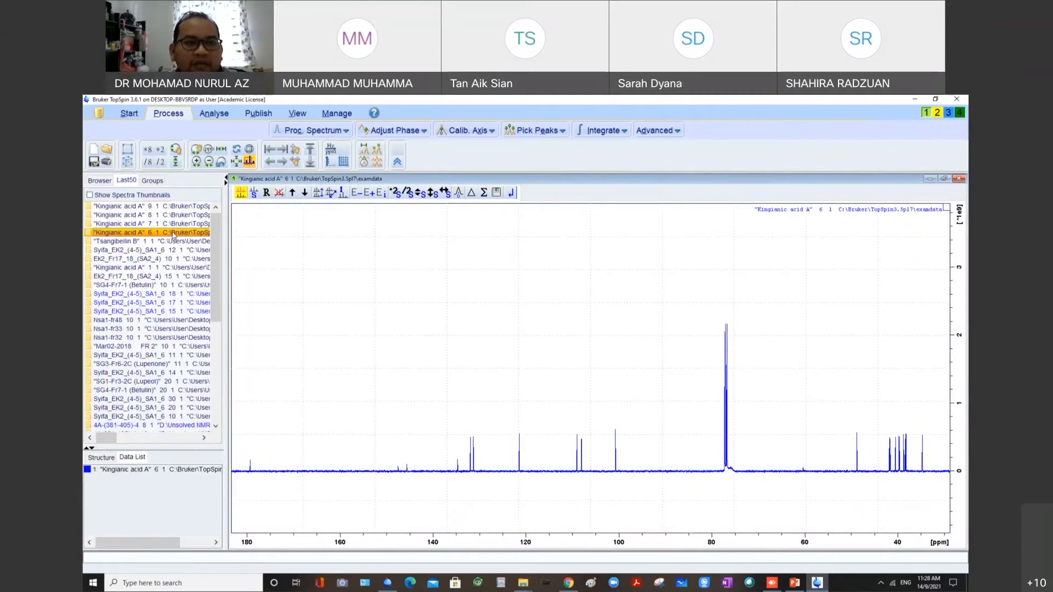
pyautogui.moveTo(173, 235); pyautogui.dragTo(454, 302)
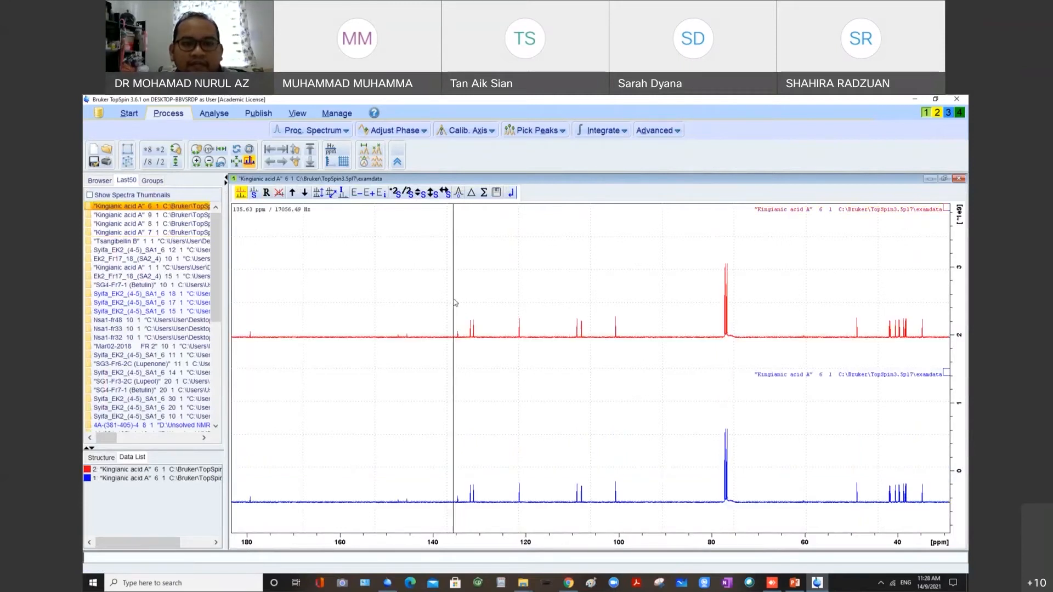
# Add Kingianic acid A experiments 7 and 8 from the recent datasets to the multiple display.
pyautogui.click(163, 234)
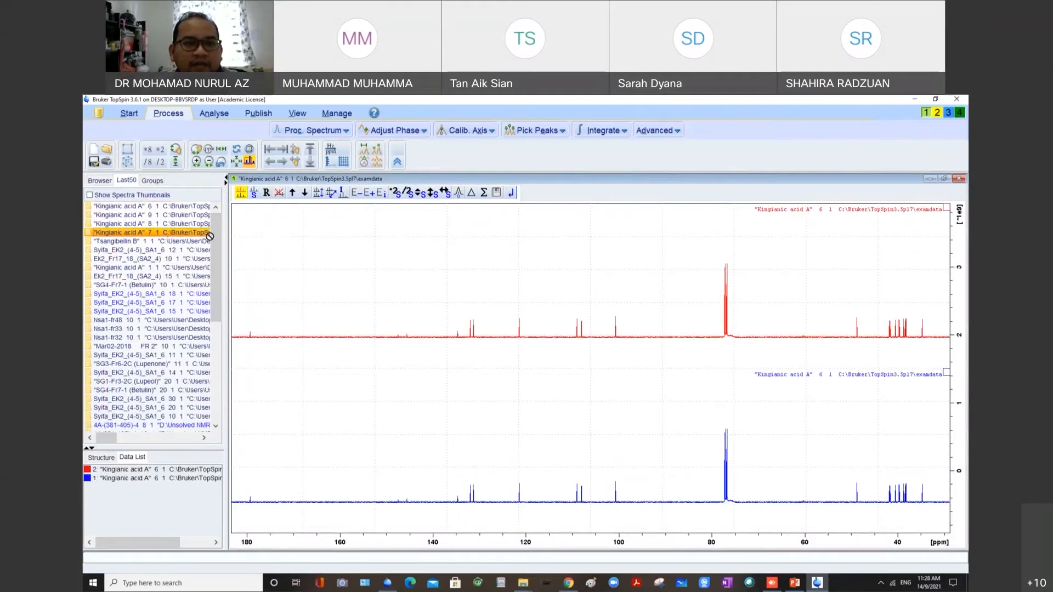
pyautogui.moveTo(209, 237); pyautogui.dragTo(386, 266)
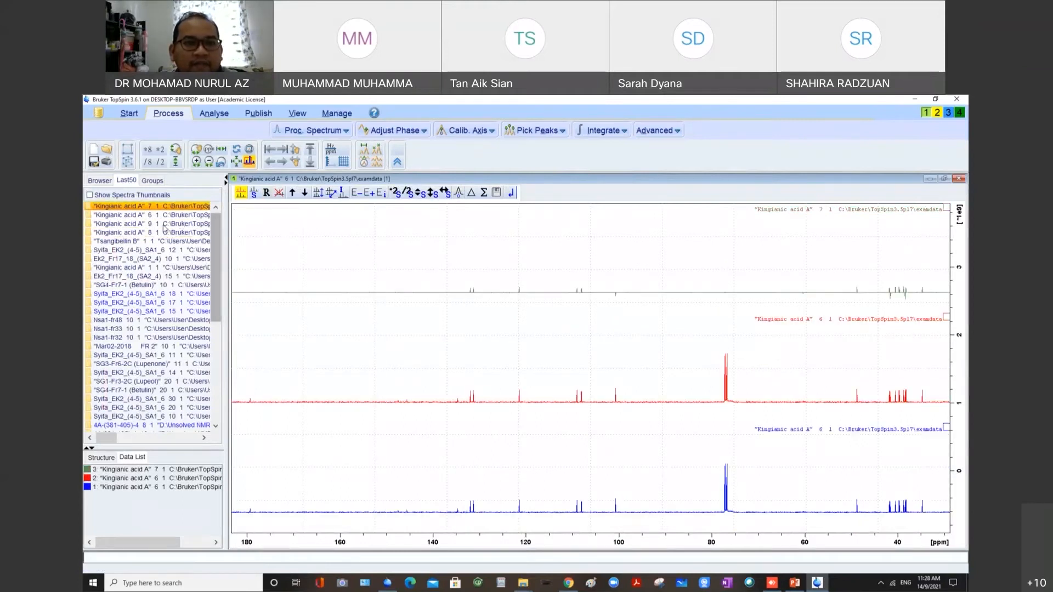
pyautogui.moveTo(158, 235); pyautogui.dragTo(379, 244)
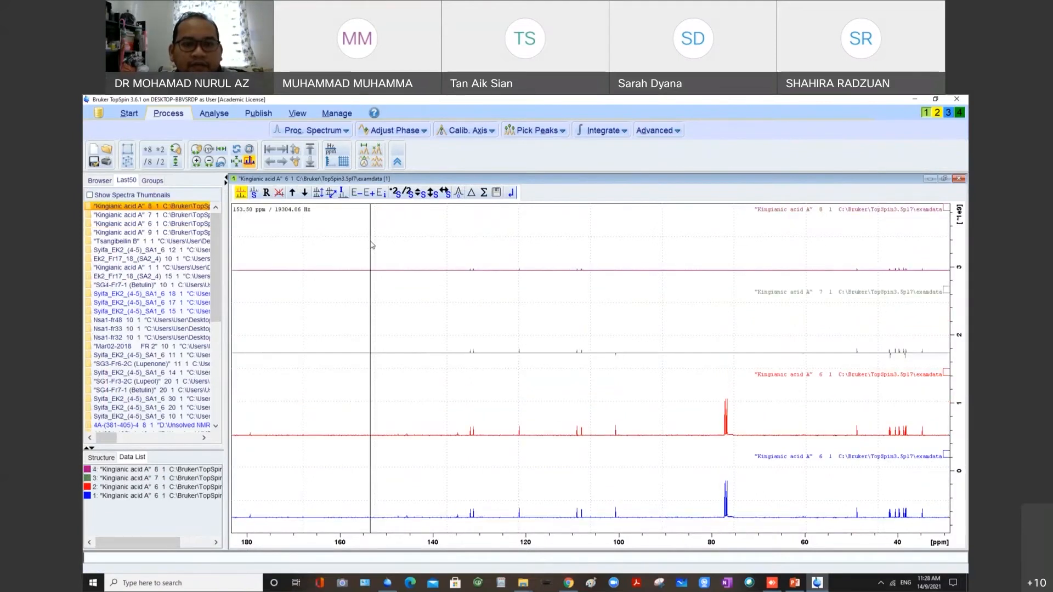
# Add Kingianic acid A experiment 9 to the multiple display and scale only the experiment 8 spectrum to 8.000.
pyautogui.click(458, 245)
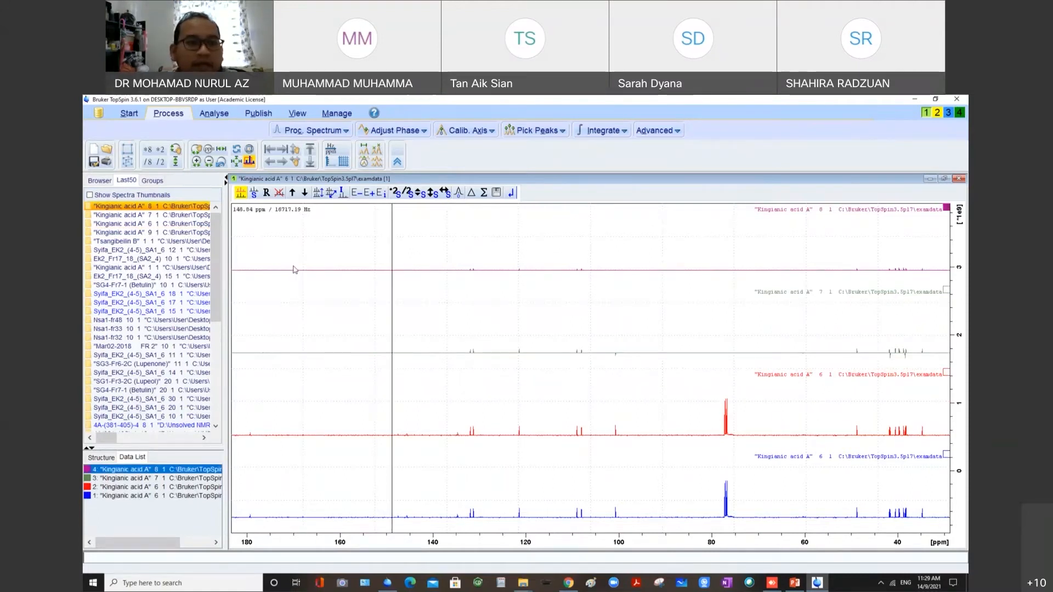
pyautogui.moveTo(166, 231); pyautogui.dragTo(442, 258)
pyautogui.scroll(1, 510, 248)
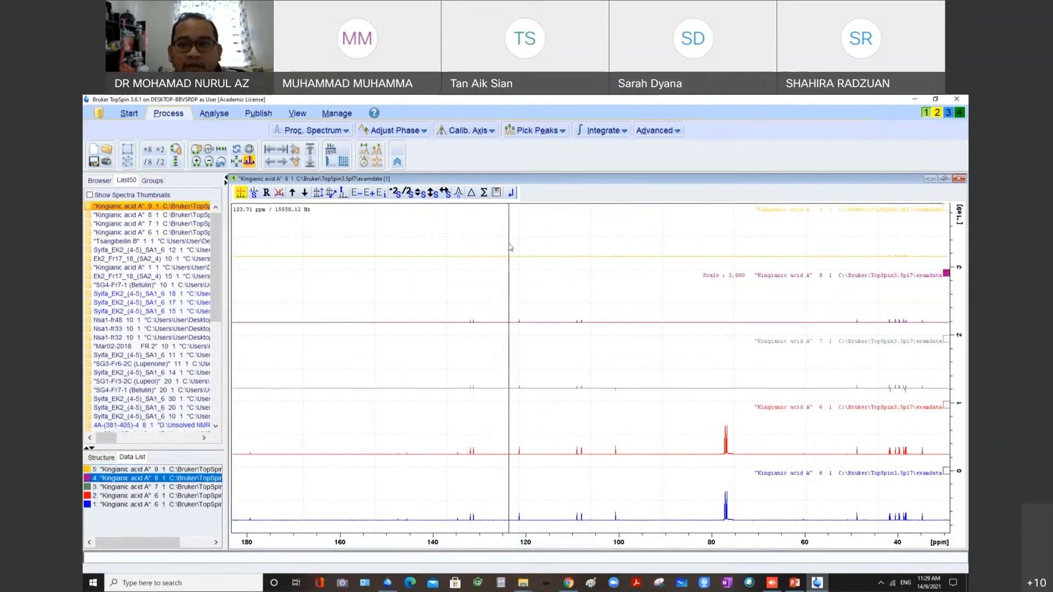
pyautogui.scroll(1, 510, 247)
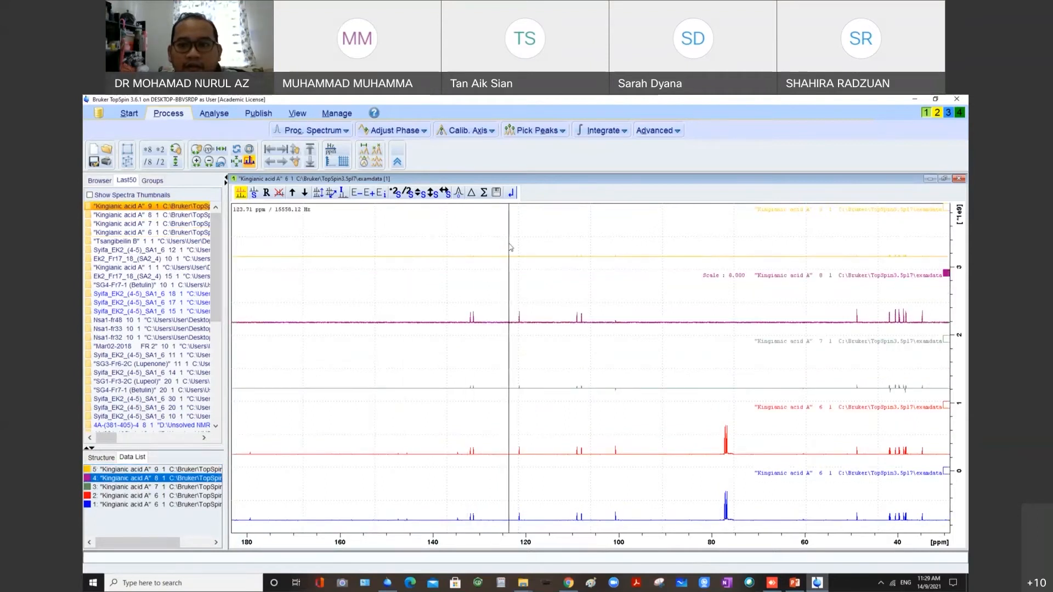
pyautogui.click(947, 274)
# Increase the intensity of all stacked spectra and remove the duplicate experiment 6 spectrum from the display.
pyautogui.scroll(2, 600, 340)
pyautogui.scroll(1, 601, 340)
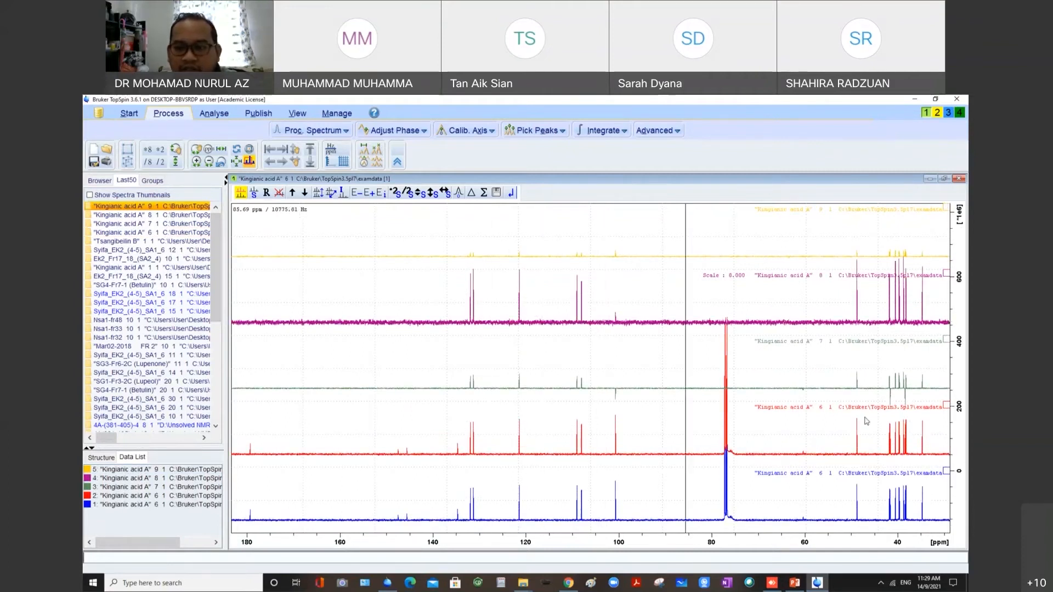
pyautogui.click(946, 405)
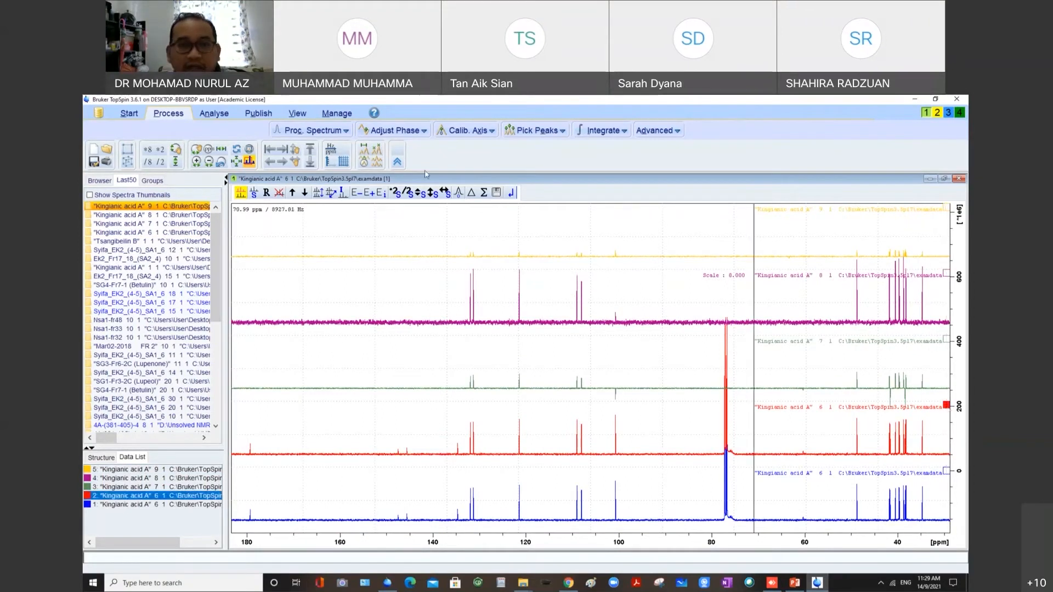
pyautogui.click(283, 194)
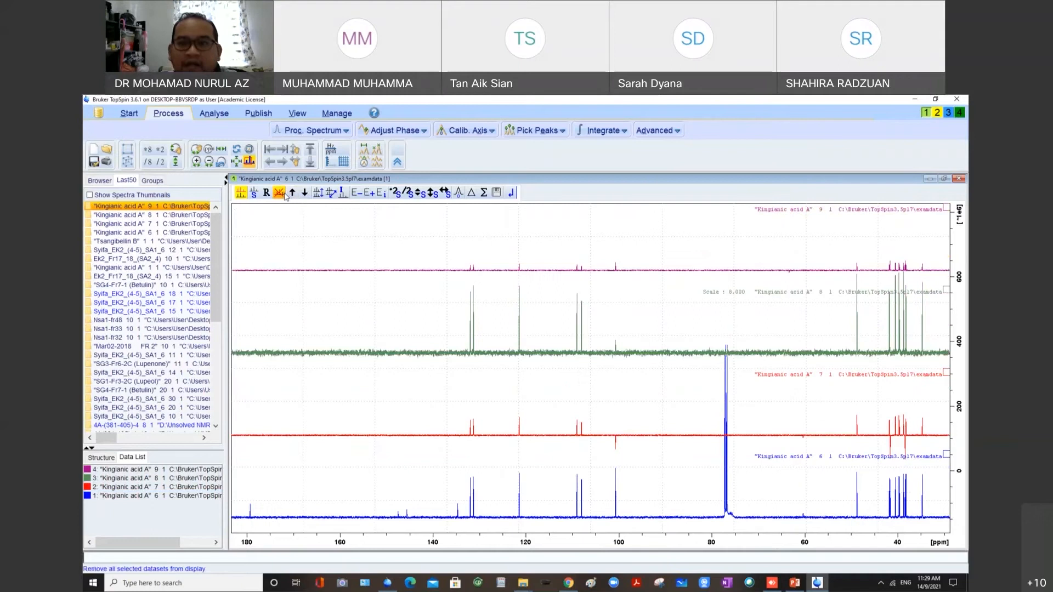
# Scale only the experiment 9 spectrum to 6.727 and deselect it.
pyautogui.click(655, 260)
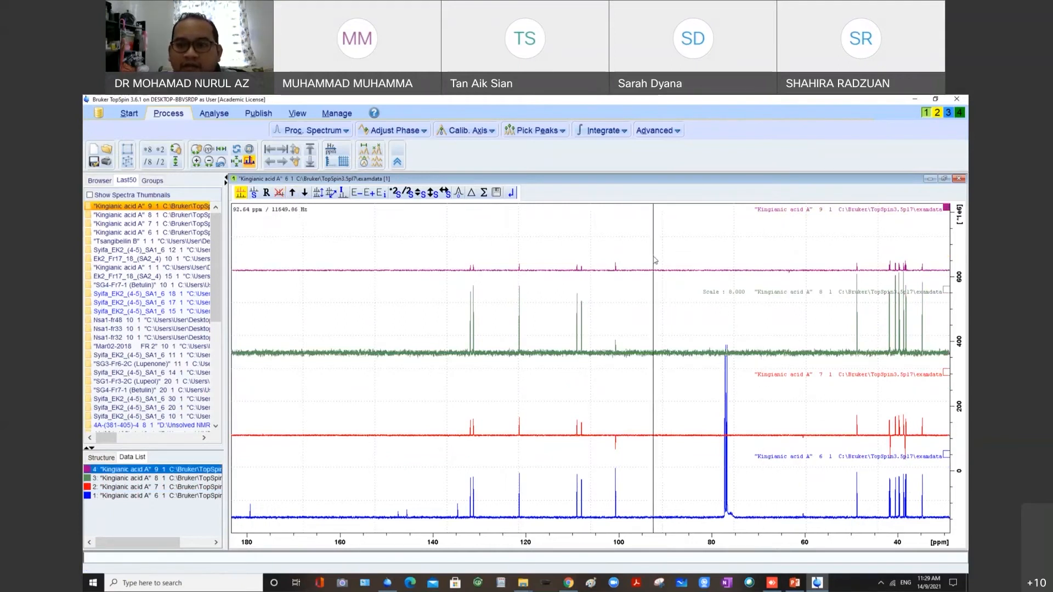
pyautogui.click(946, 208)
pyautogui.click(947, 208)
pyautogui.scroll(2, 651, 248)
pyautogui.scroll(4, 652, 247)
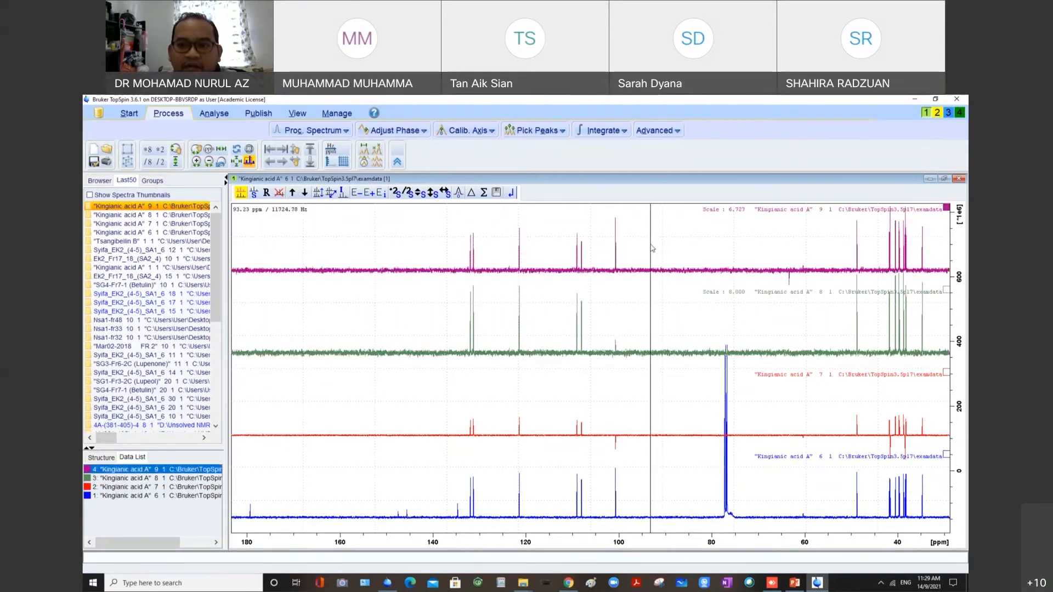
pyautogui.click(946, 208)
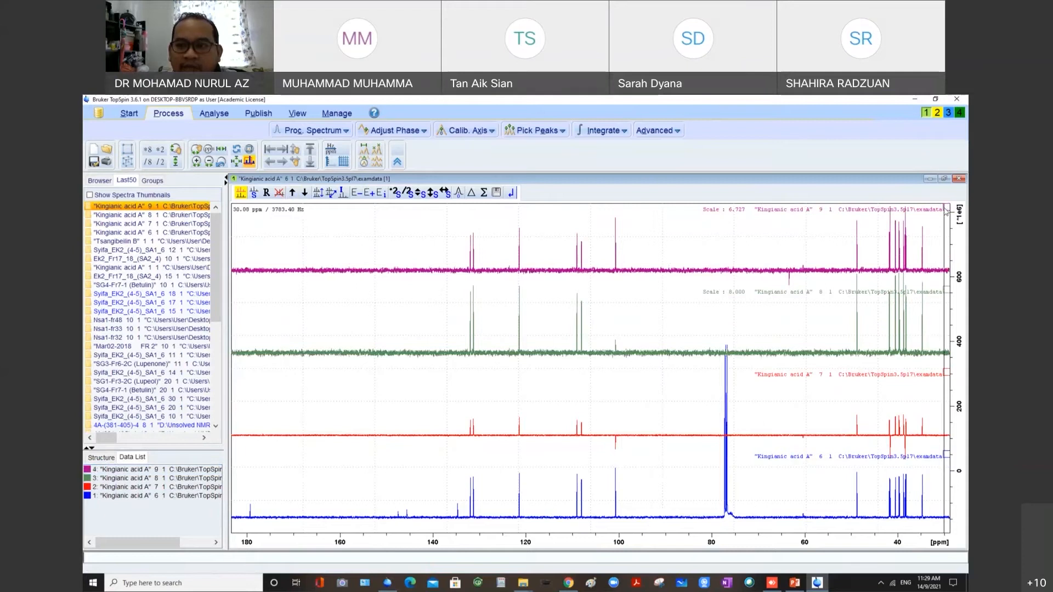
# Scale only the experiment 7 spectrum to 2.378 and deselect it.
pyautogui.click(946, 373)
pyautogui.scroll(2, 853, 378)
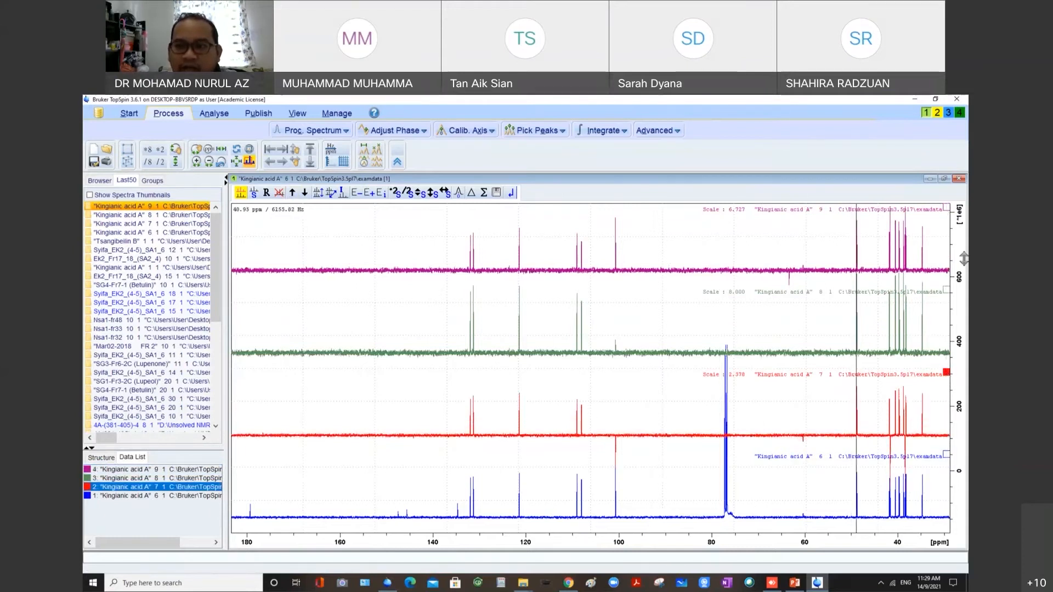
pyautogui.click(947, 374)
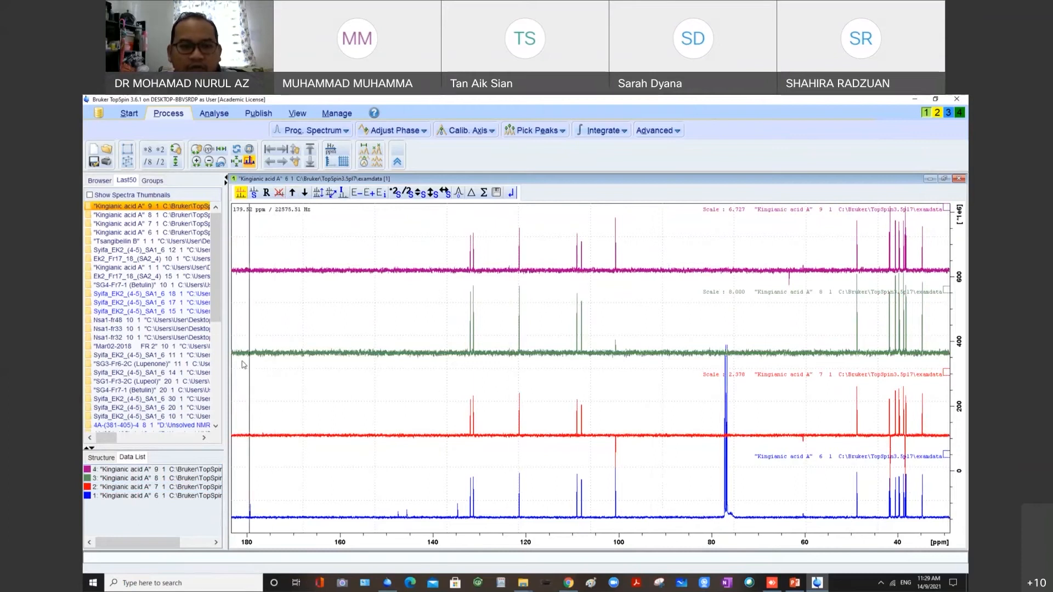
# Compare the stacked carbon and DEPT peaks between about 100 and 135 ppm, including the pair near 132 ppm.
pyautogui.moveTo(241, 362); pyautogui.dragTo(933, 349)
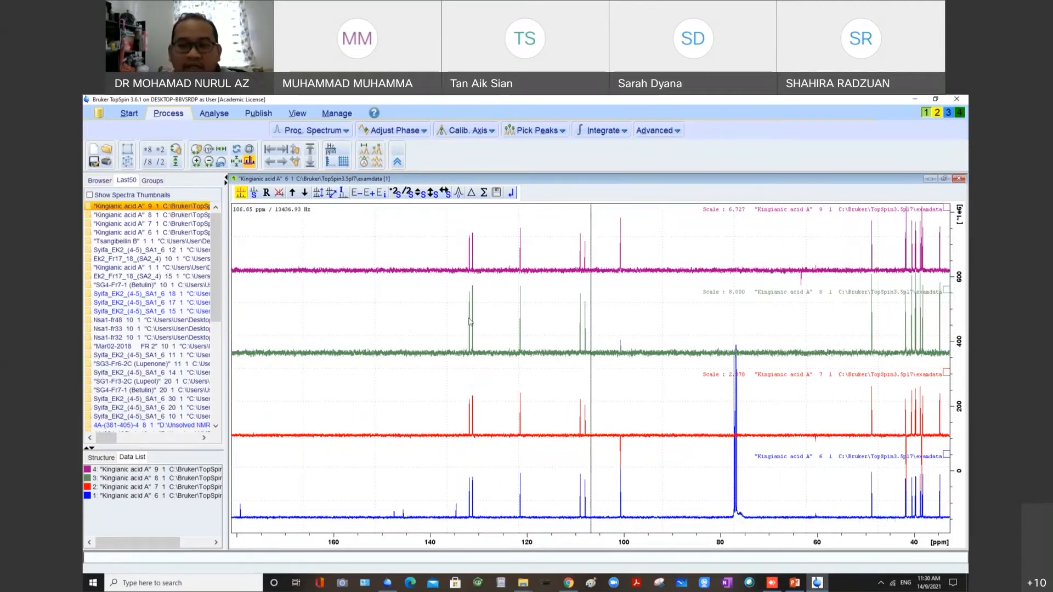
pyautogui.moveTo(455, 323); pyautogui.dragTo(948, 313)
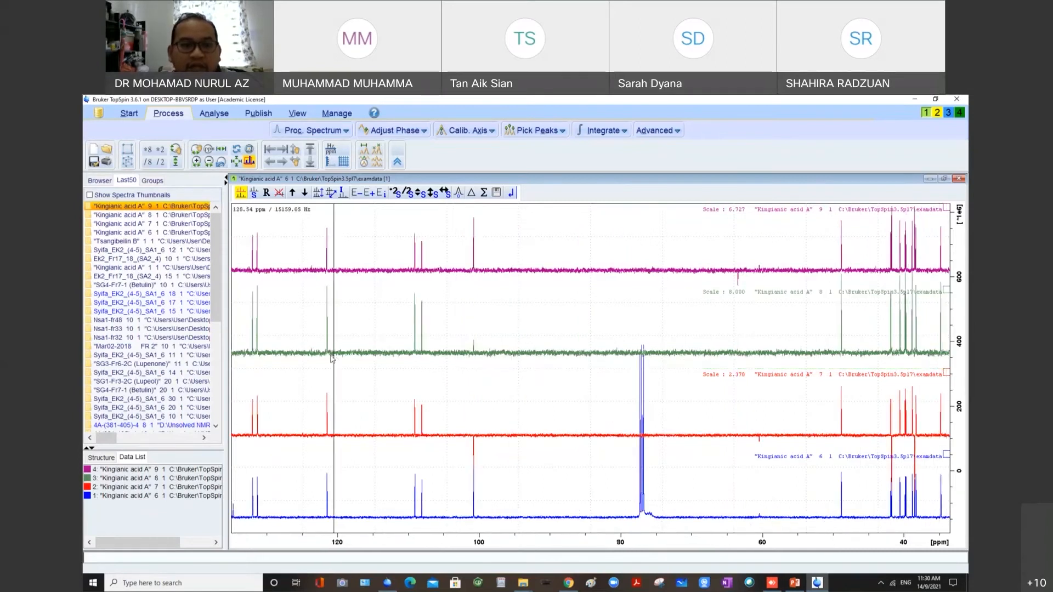
pyautogui.click(221, 149)
pyautogui.moveTo(478, 366); pyautogui.dragTo(609, 366)
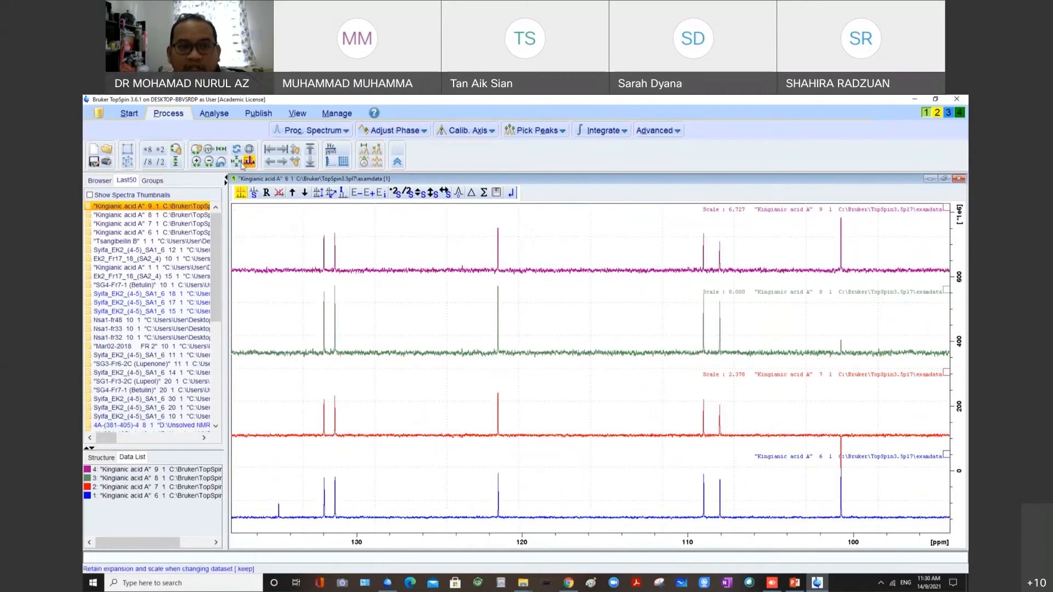
pyautogui.click(221, 149)
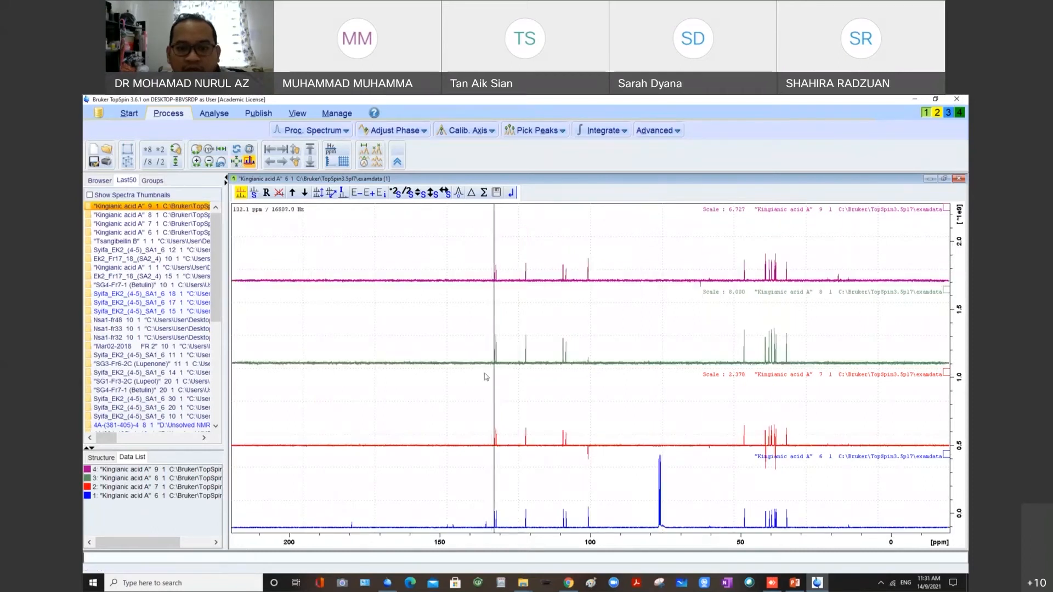
pyautogui.moveTo(491, 366); pyautogui.dragTo(521, 362)
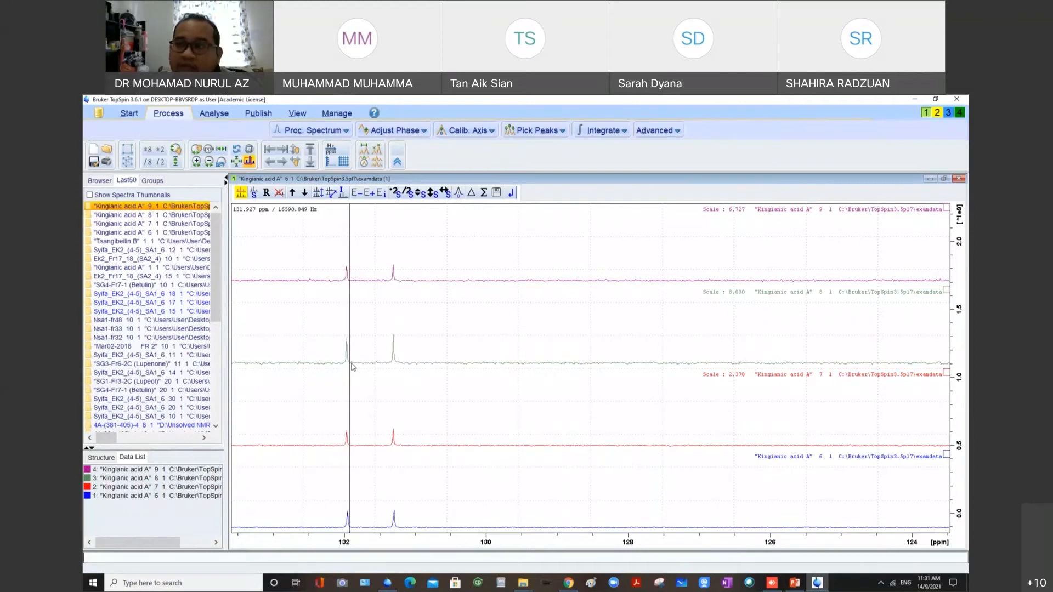
pyautogui.click(237, 161)
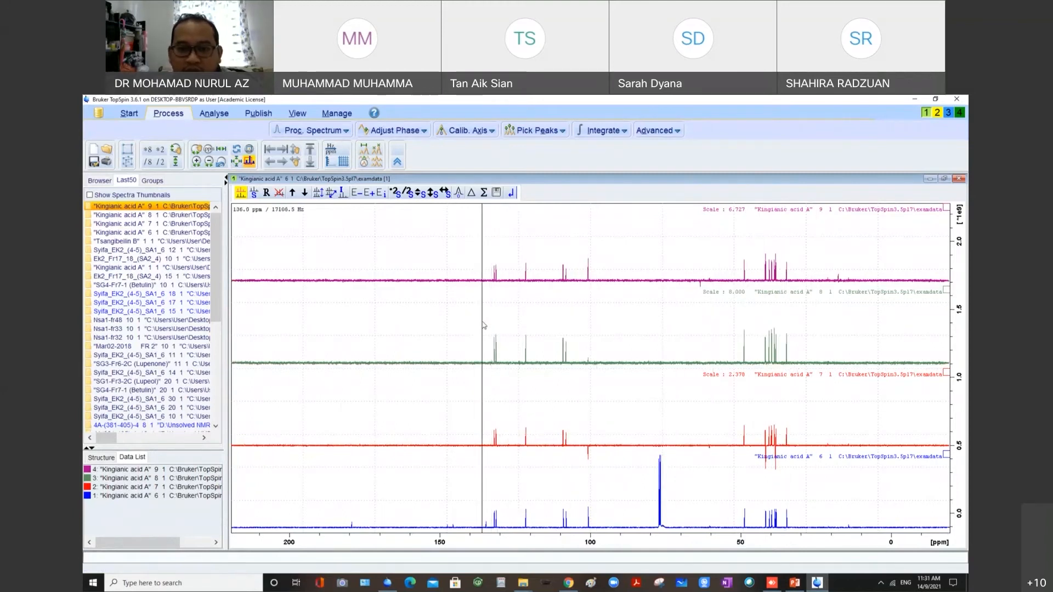
# Compare the stacked carbon and DEPT peaks between about 37 and 44 ppm, and examine the range up to 180 ppm at higher intensity.
pyautogui.moveTo(482, 323); pyautogui.dragTo(795, 325)
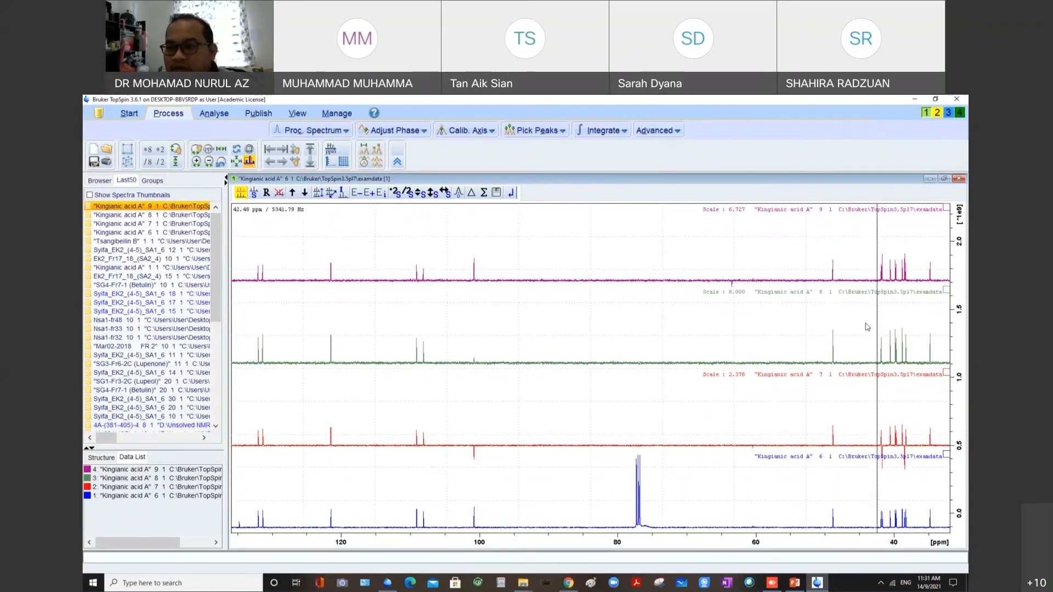
pyautogui.moveTo(866, 323); pyautogui.dragTo(919, 324)
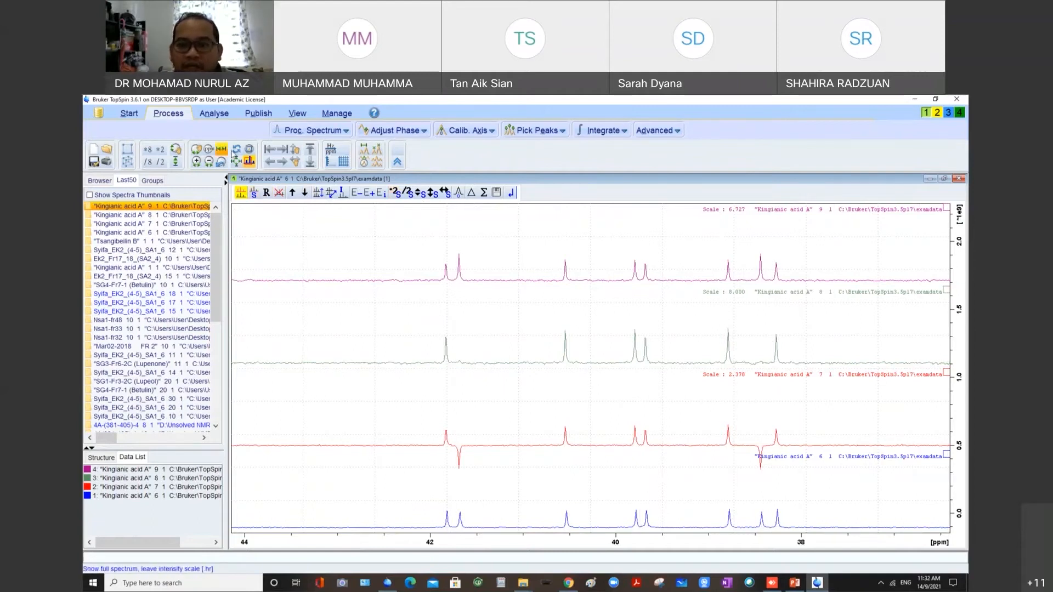
pyautogui.click(221, 150)
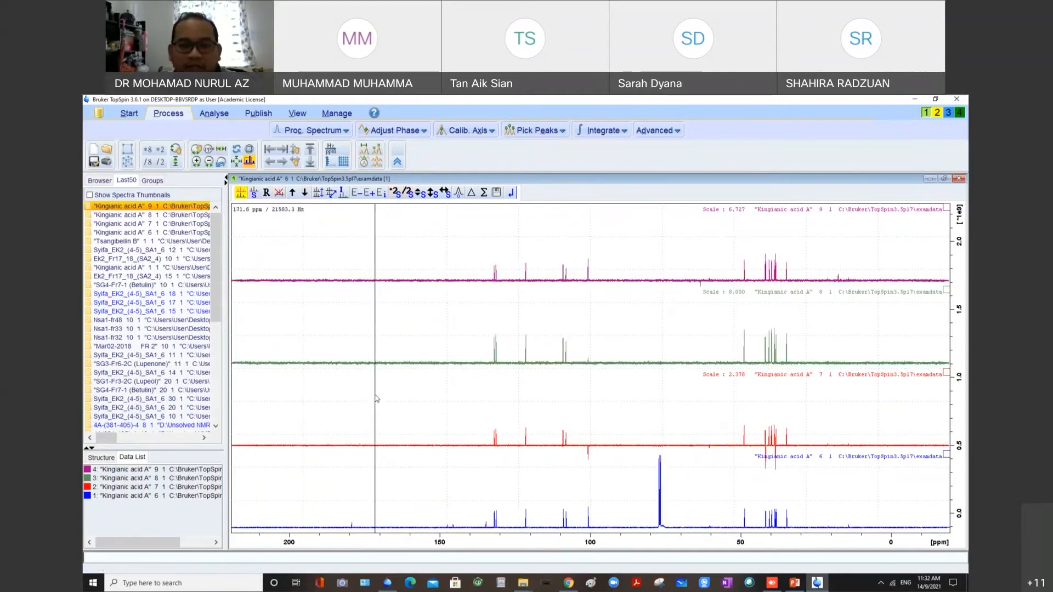
pyautogui.scroll(3, 375, 396)
pyautogui.moveTo(342, 397)
pyautogui.mouseDown()
pyautogui.moveTo(878, 376)
pyautogui.moveTo(799, 375)
pyautogui.mouseUp()
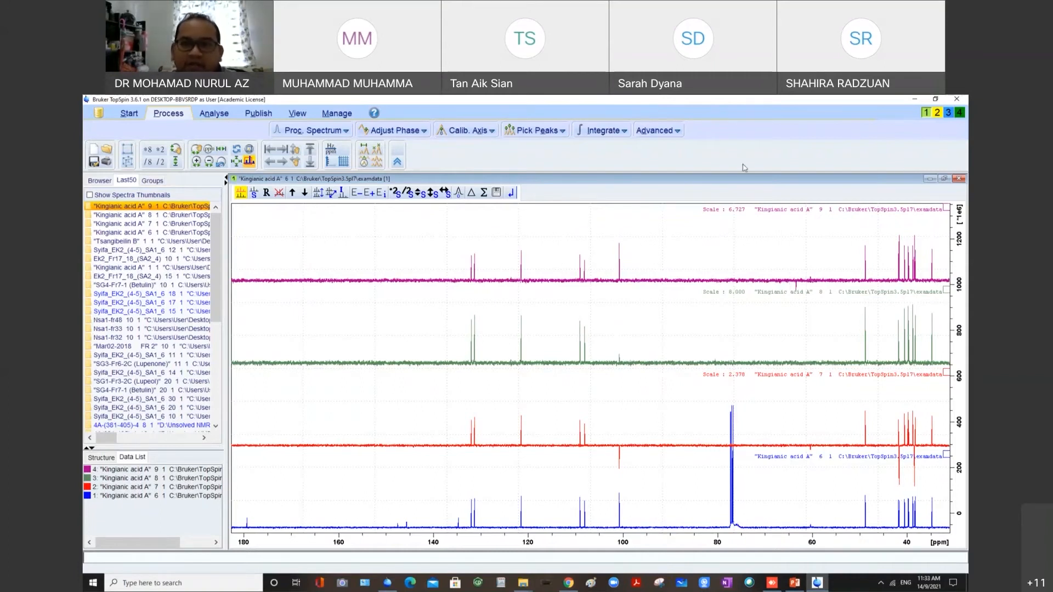
# Close the stacked display and all remaining open spectrum windows.
pyautogui.click(958, 179)
pyautogui.click(957, 179)
pyautogui.click(958, 180)
pyautogui.click(958, 180)
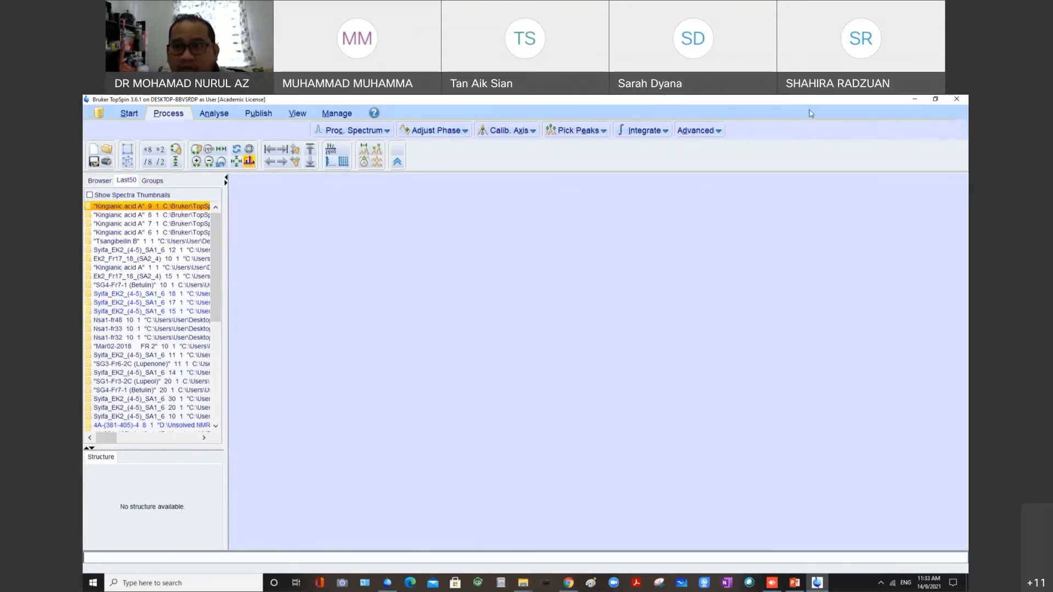
# Close the examdata File Explorer window behind the spectrum program and return the program to full screen.
pyautogui.click(937, 100)
pyautogui.moveTo(755, 118); pyautogui.dragTo(526, 131)
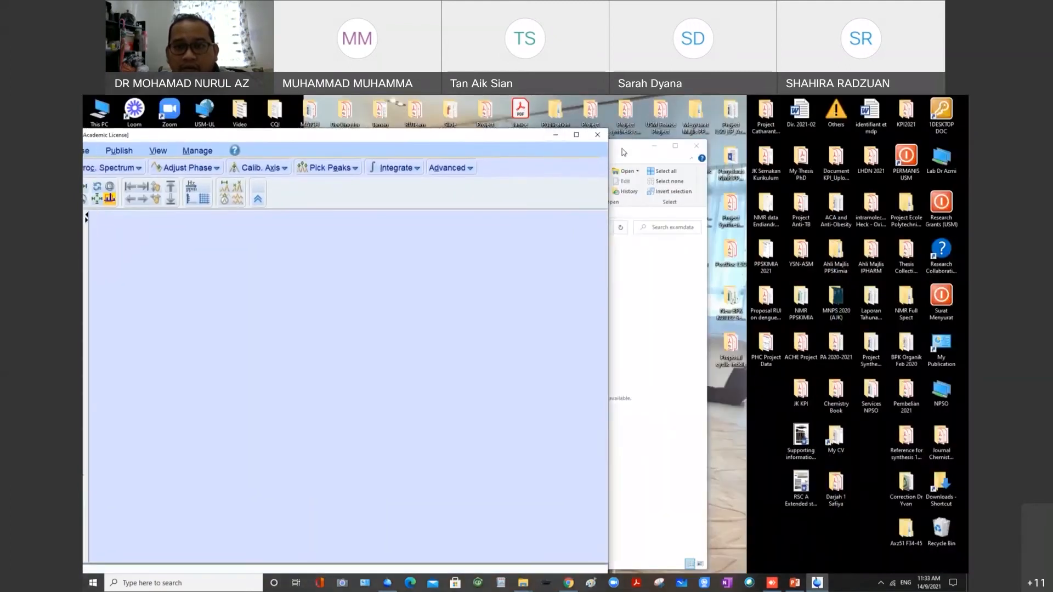
pyautogui.moveTo(624, 152); pyautogui.dragTo(757, 153)
pyautogui.click(830, 148)
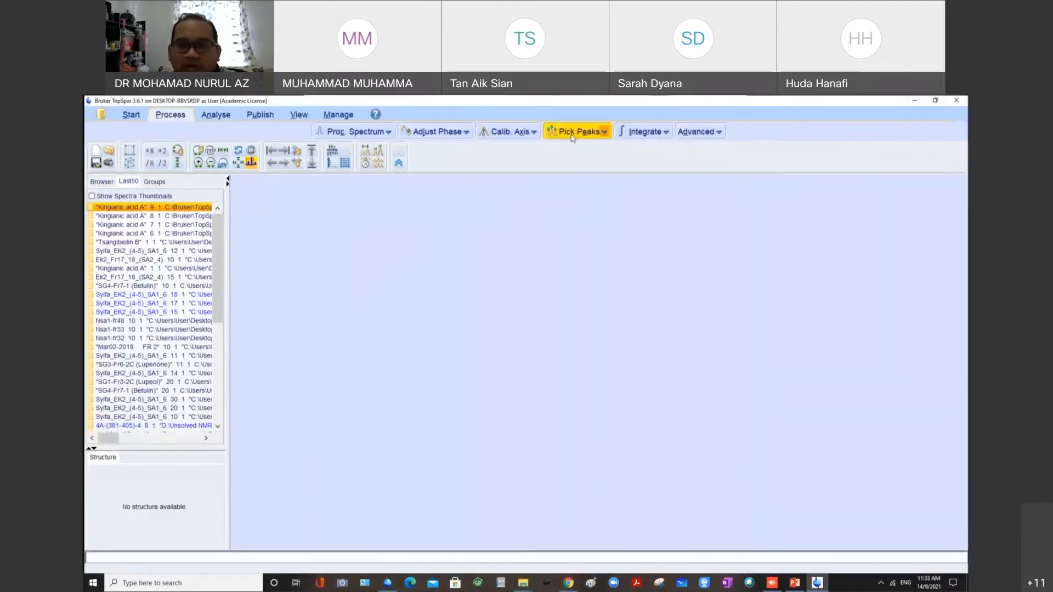
pyautogui.click(576, 134)
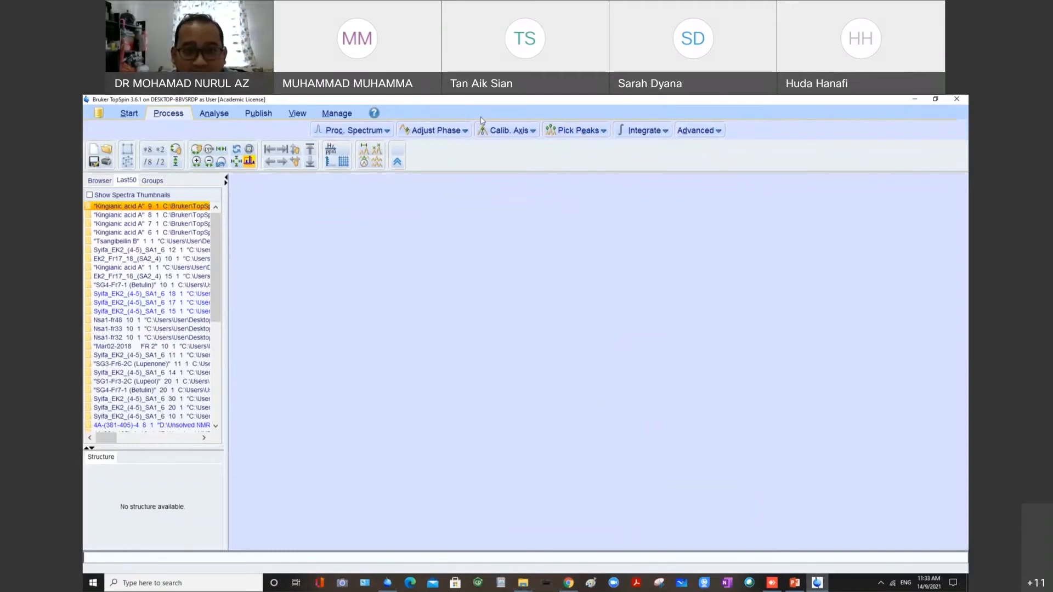
pyautogui.click(620, 111)
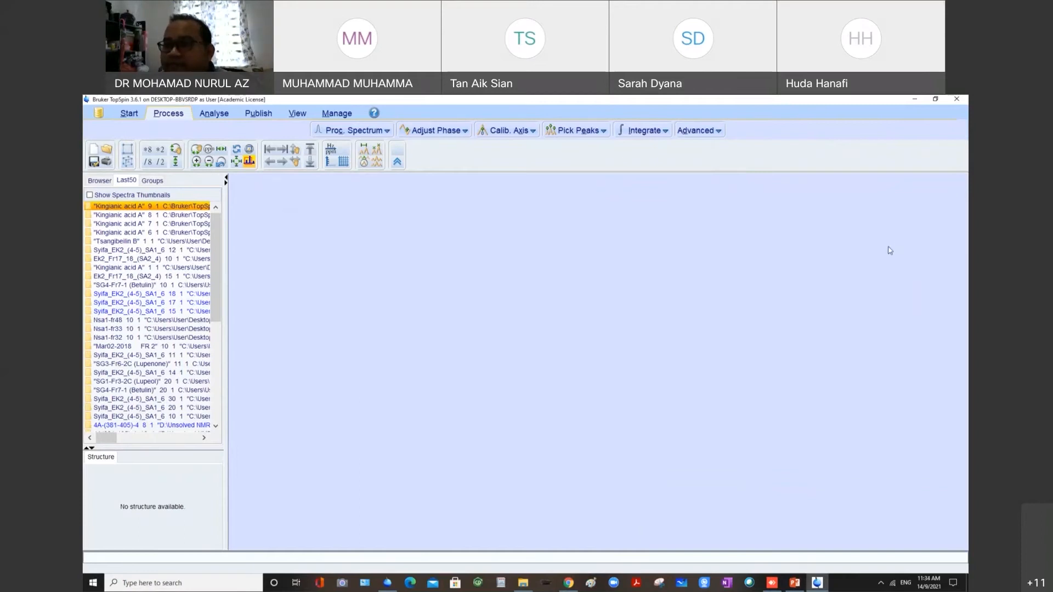
pyautogui.click(935, 100)
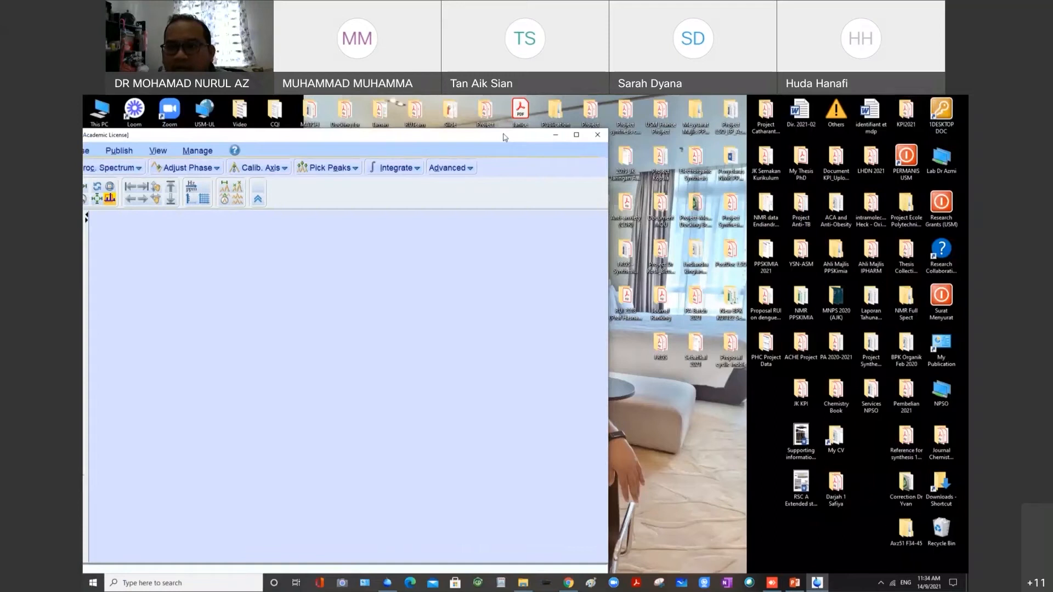
pyautogui.moveTo(505, 137); pyautogui.dragTo(715, 113)
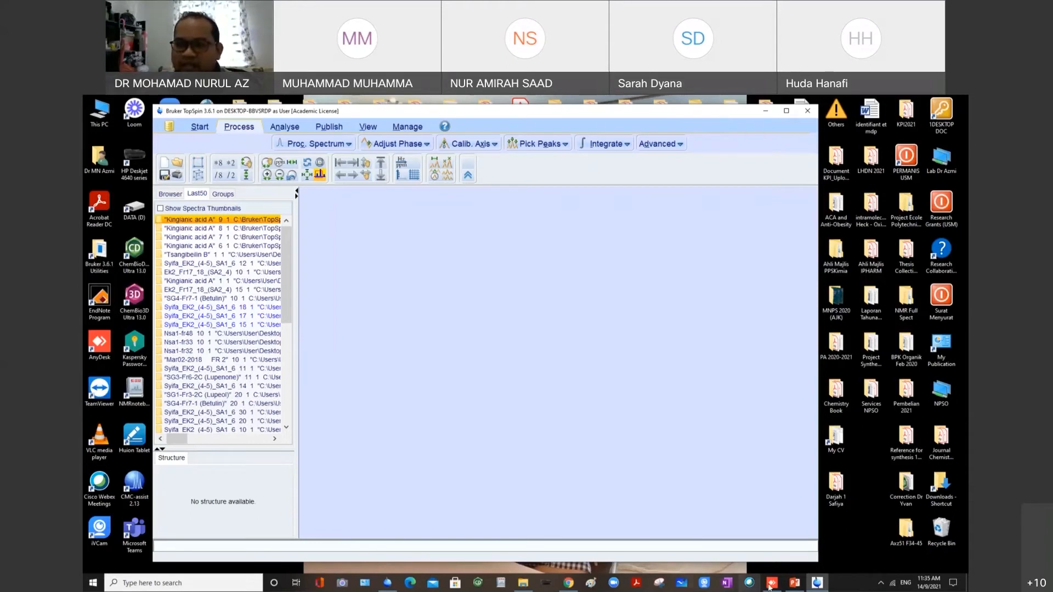
pyautogui.moveTo(769, 587)
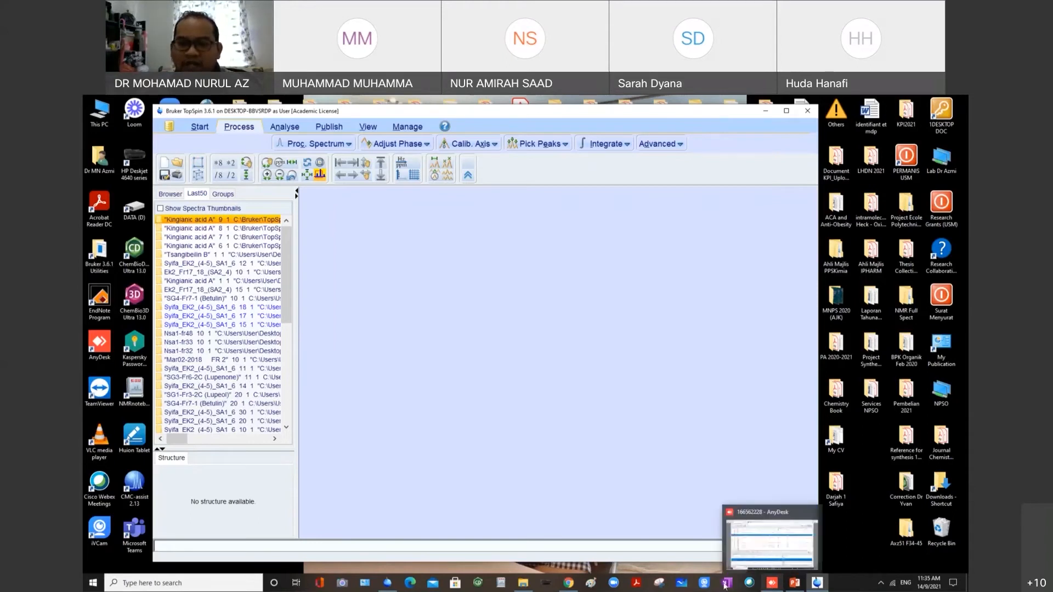
pyautogui.moveTo(570, 585)
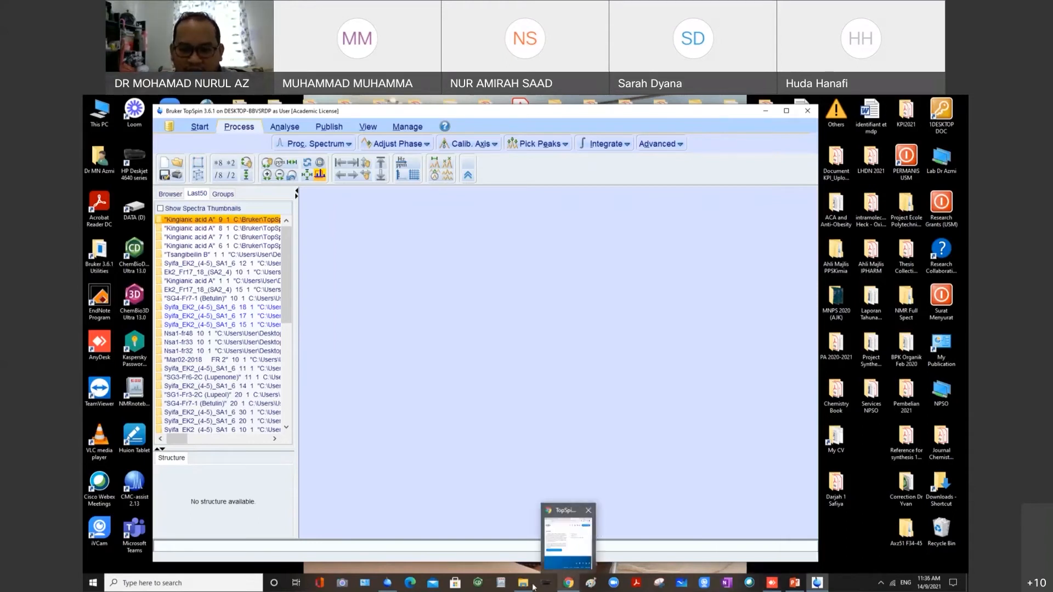
pyautogui.moveTo(524, 587)
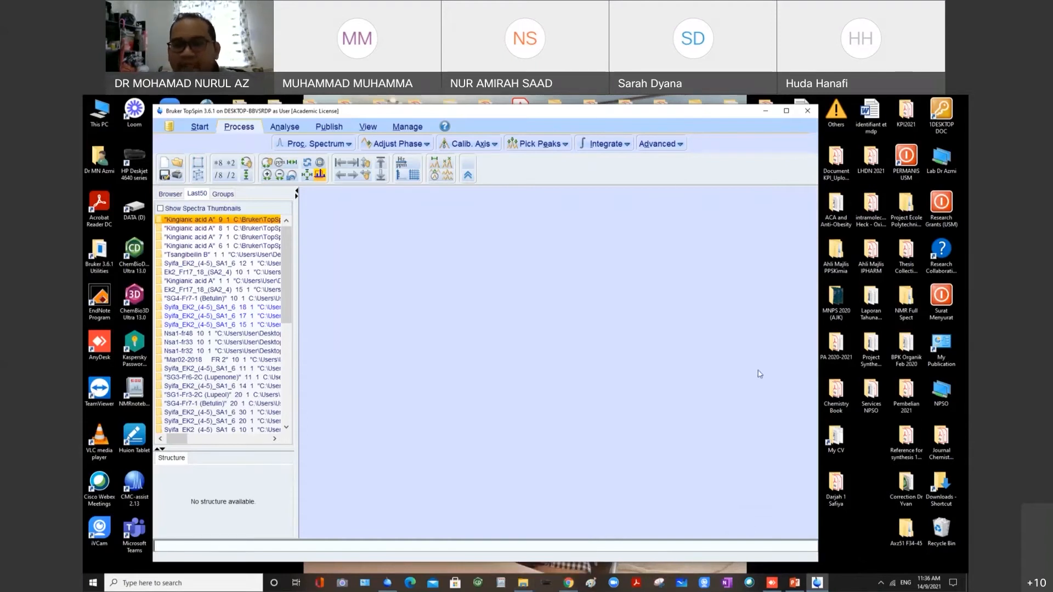
pyautogui.click(725, 103)
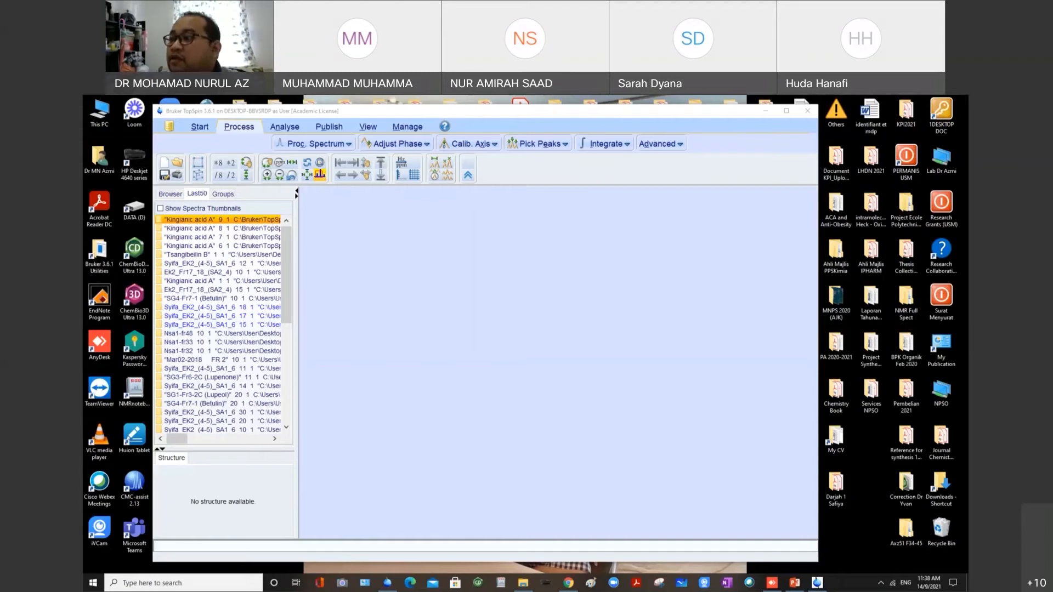
pyautogui.click(790, 112)
# Open the COSY spectrum, experiment 2 - cosygpqf, from the Kingianic acid A data folder.
pyautogui.click(99, 180)
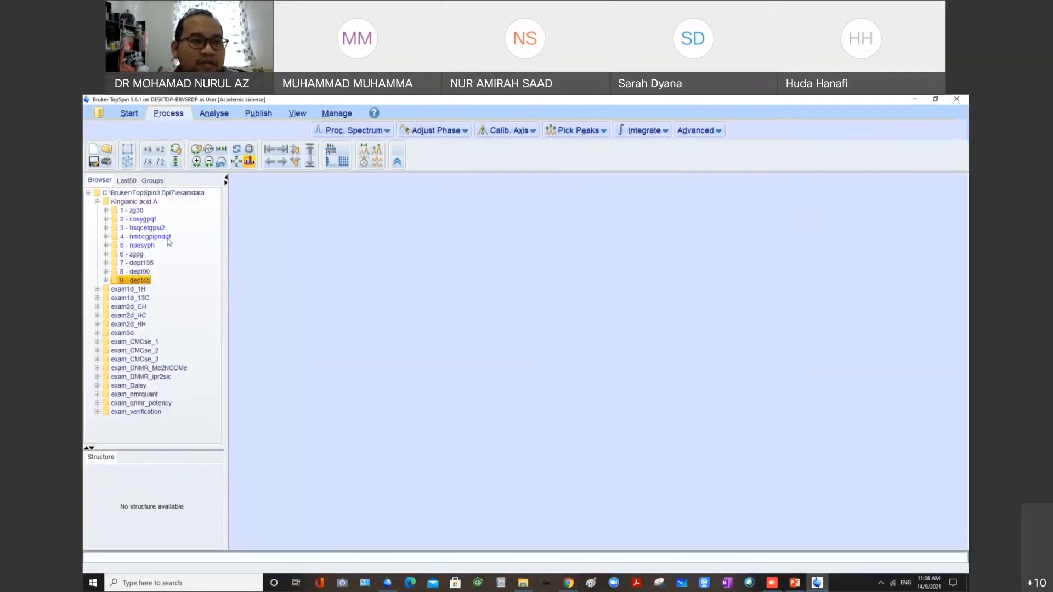
pyautogui.click(148, 219)
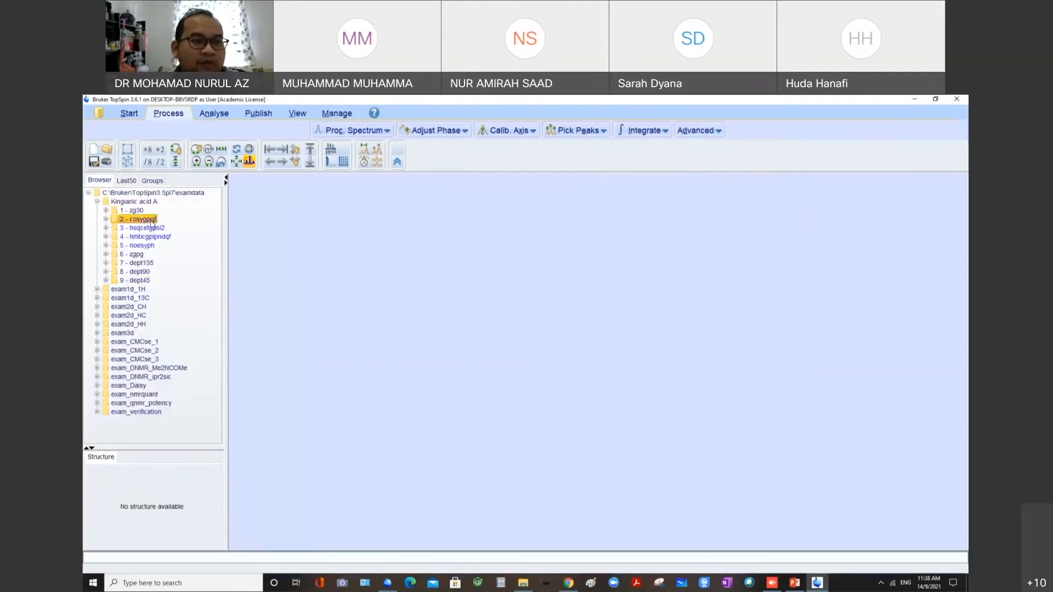
pyautogui.moveTo(439, 262); pyautogui.dragTo(438, 263)
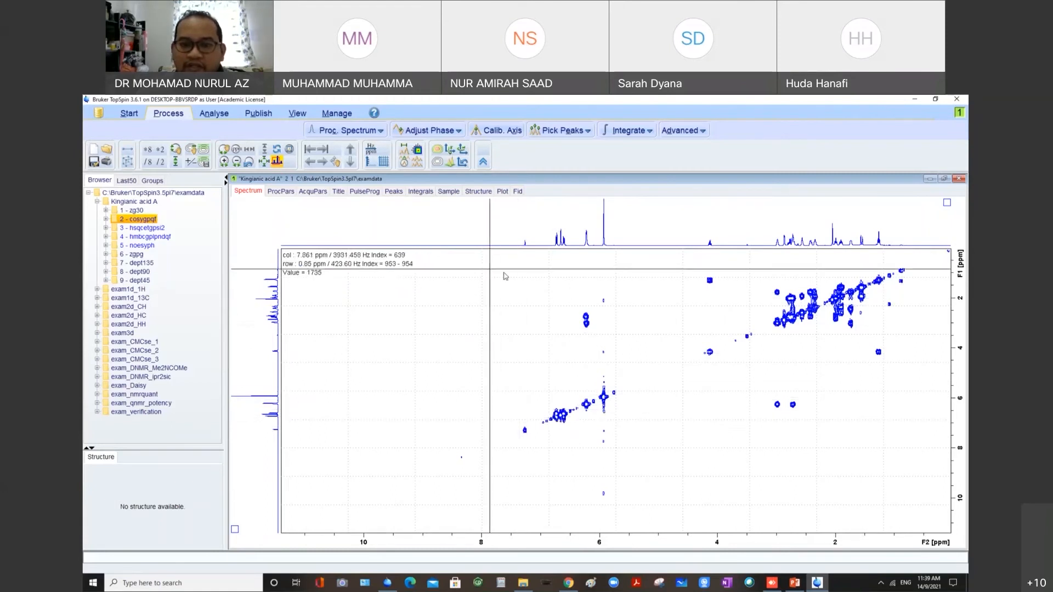
# Zoom the COSY spectrum to the cross-peak region between about 1.4 and 7.4 ppm in both dimensions.
pyautogui.moveTo(507, 263); pyautogui.dragTo(890, 449)
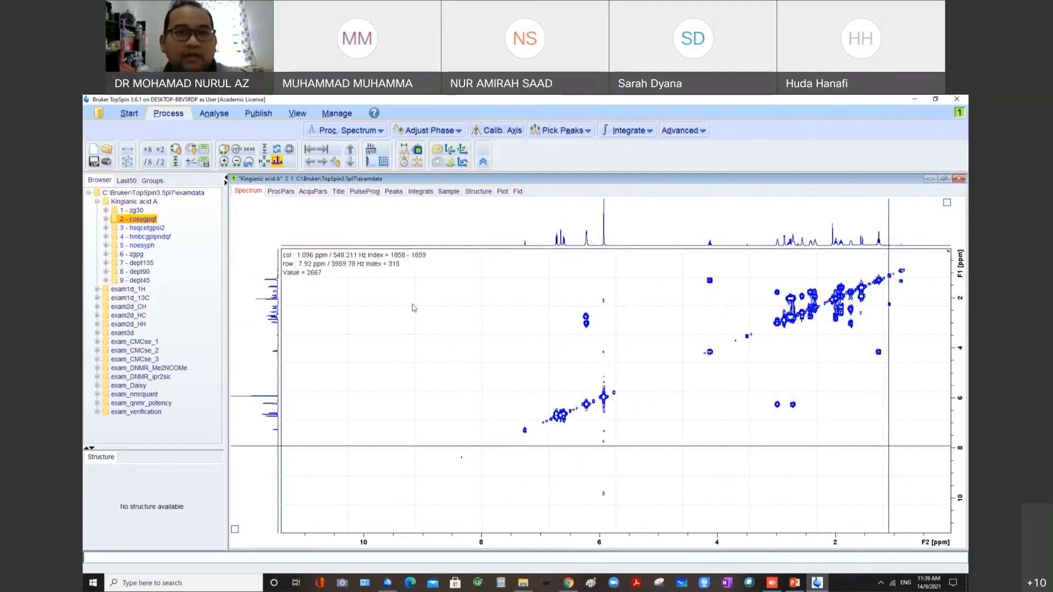
pyautogui.click(249, 161)
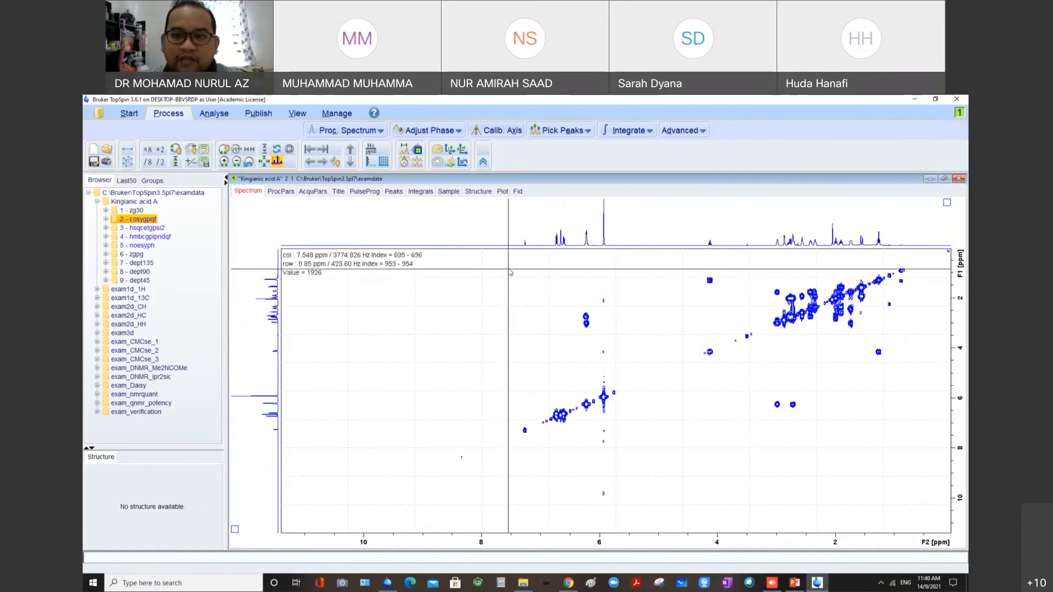
pyautogui.moveTo(515, 261); pyautogui.dragTo(874, 447)
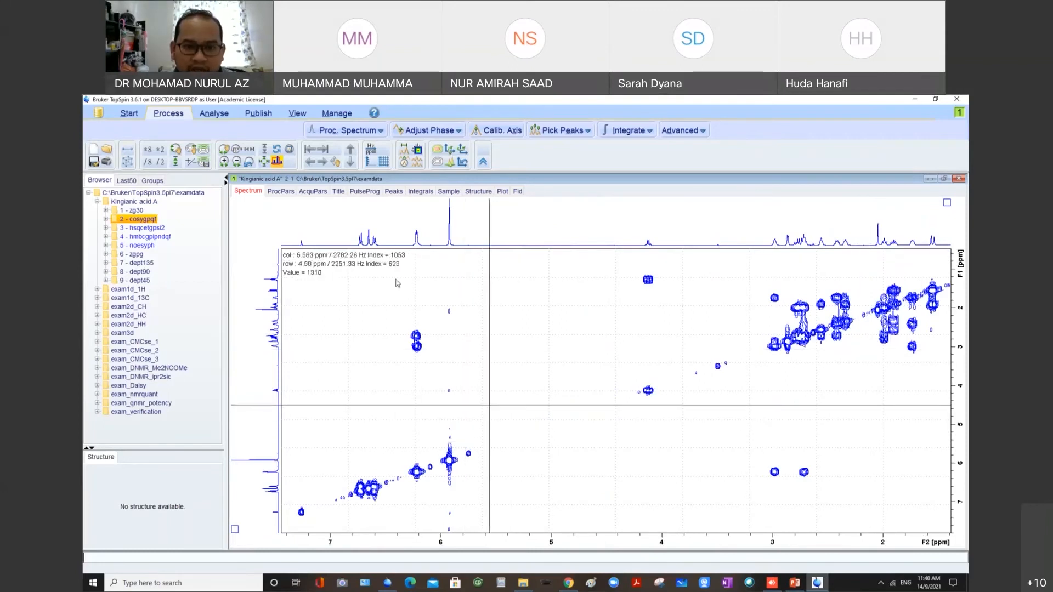
pyautogui.click(384, 162)
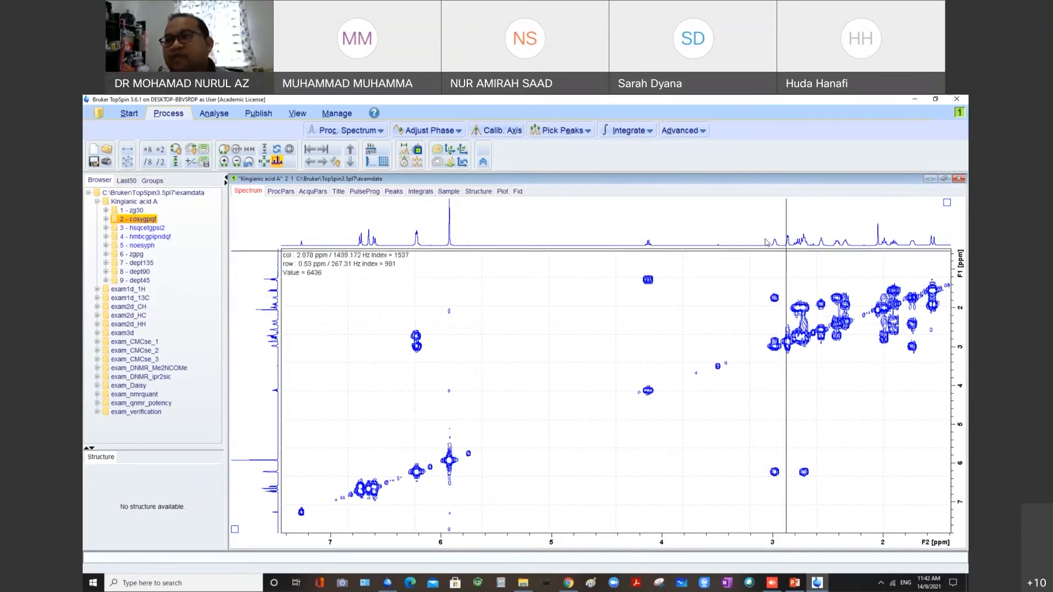
pyautogui.click(929, 180)
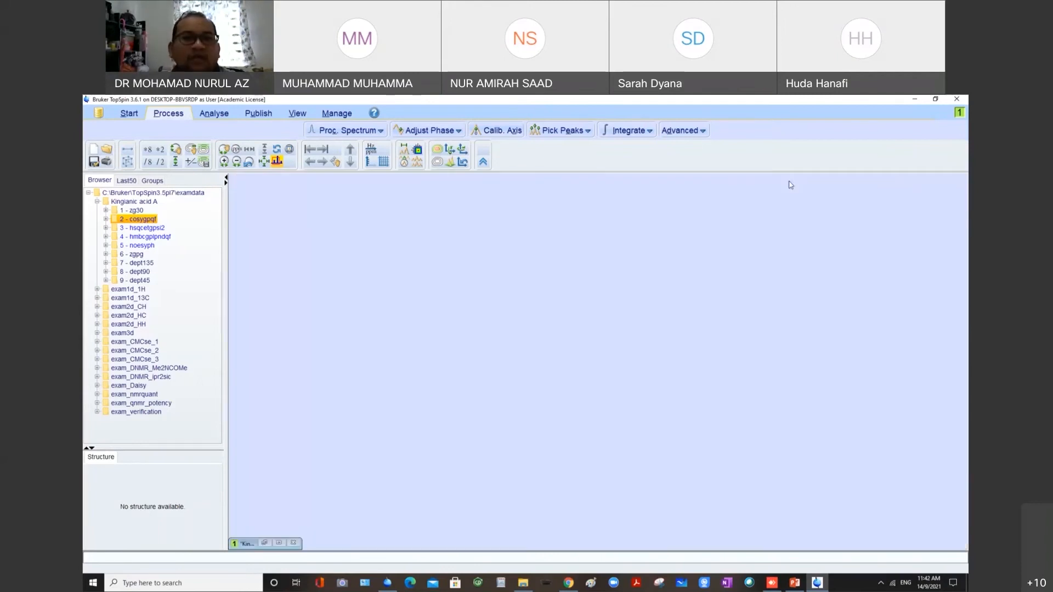
pyautogui.click(162, 229)
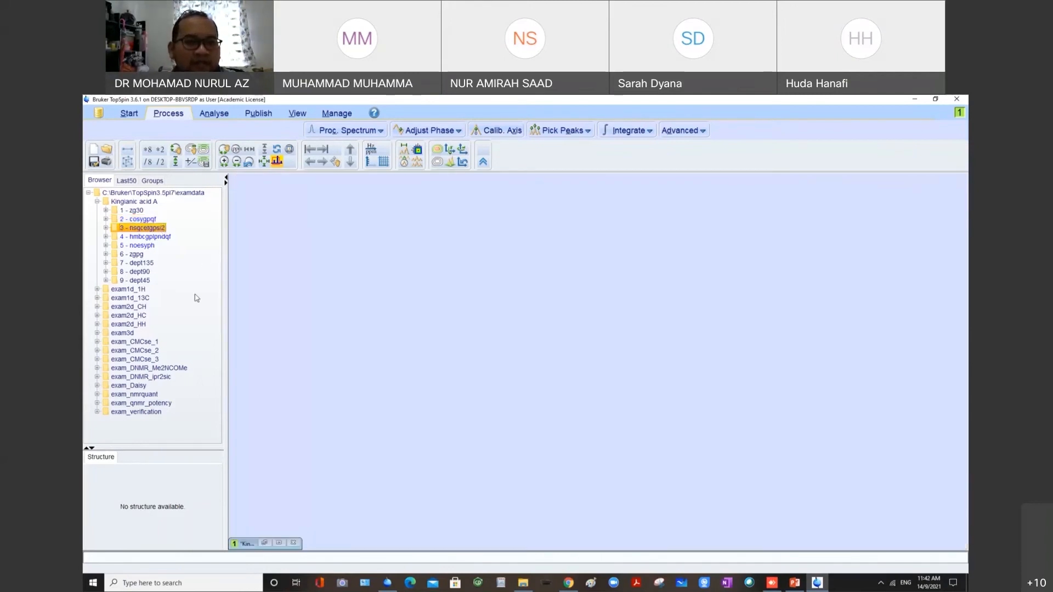
pyautogui.click(264, 544)
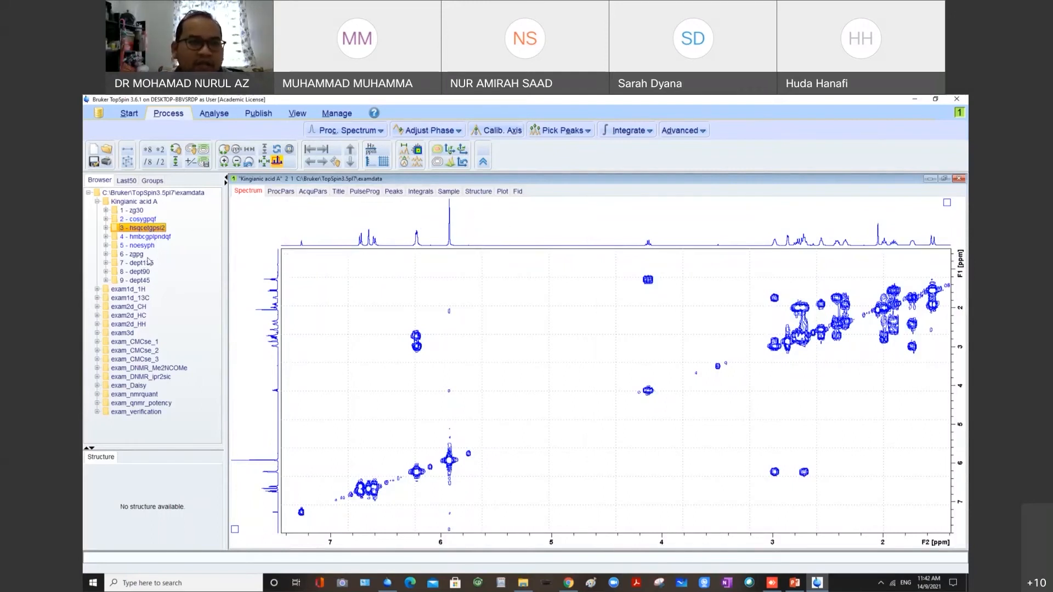
# Display the proton spectrum, experiment 1 - zg30, as both the F1 and F2 projections of the COSY spectrum.
pyautogui.click(136, 210)
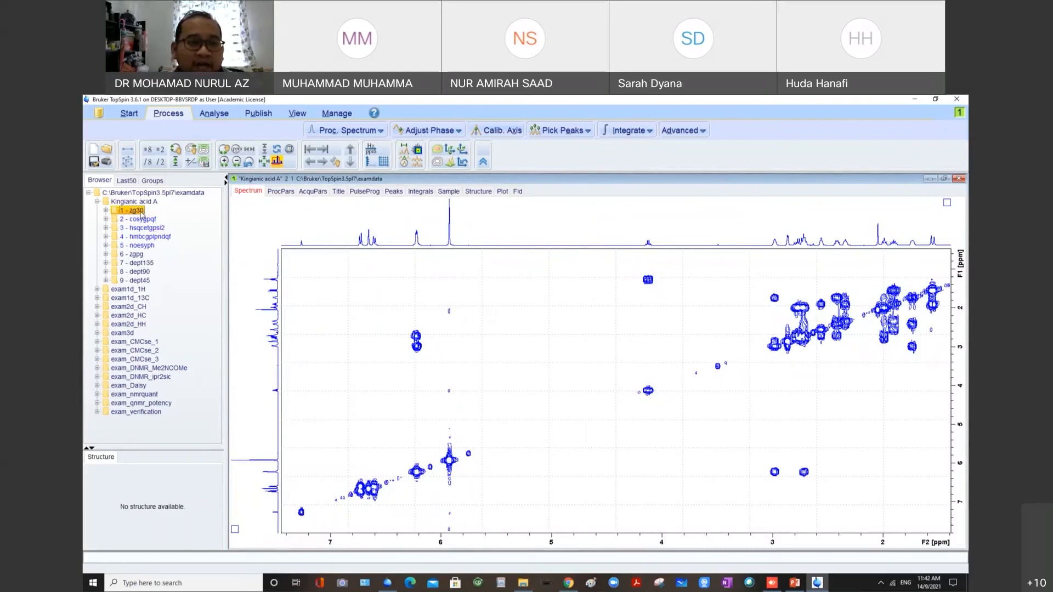
pyautogui.rightClick(141, 215)
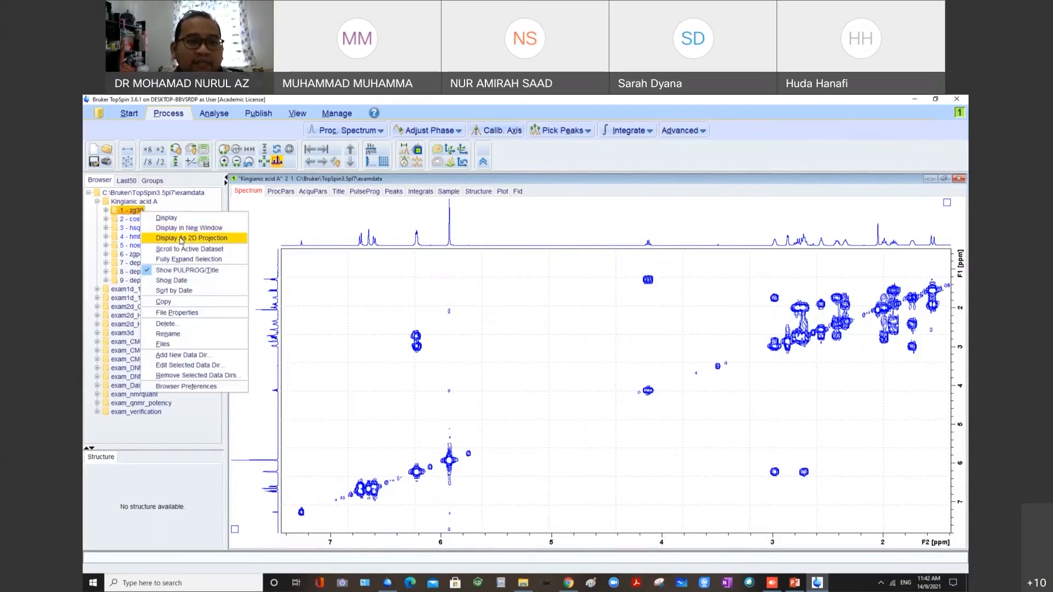
pyautogui.click(181, 239)
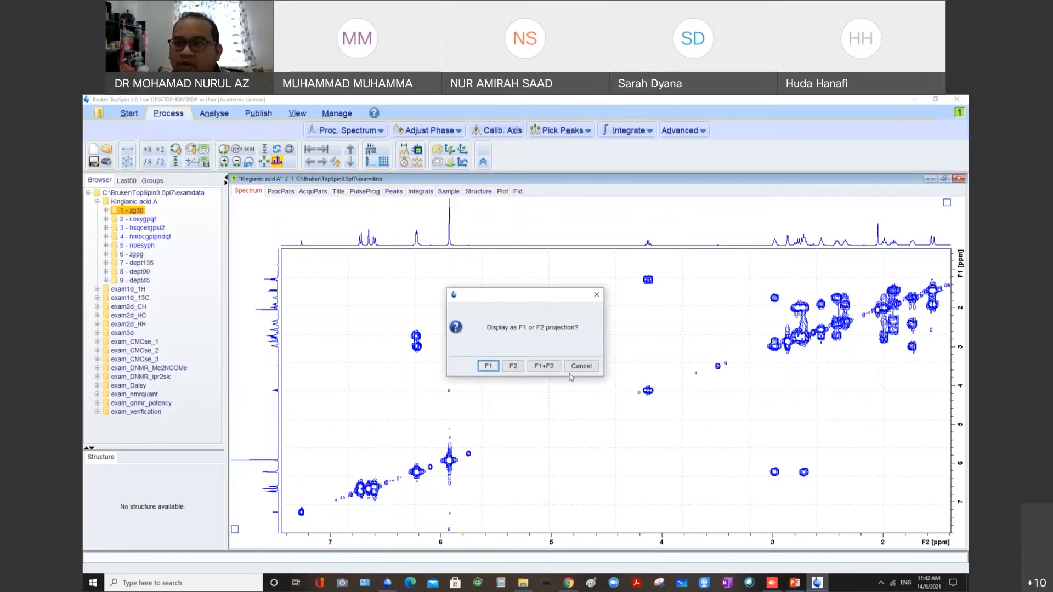
pyautogui.click(544, 367)
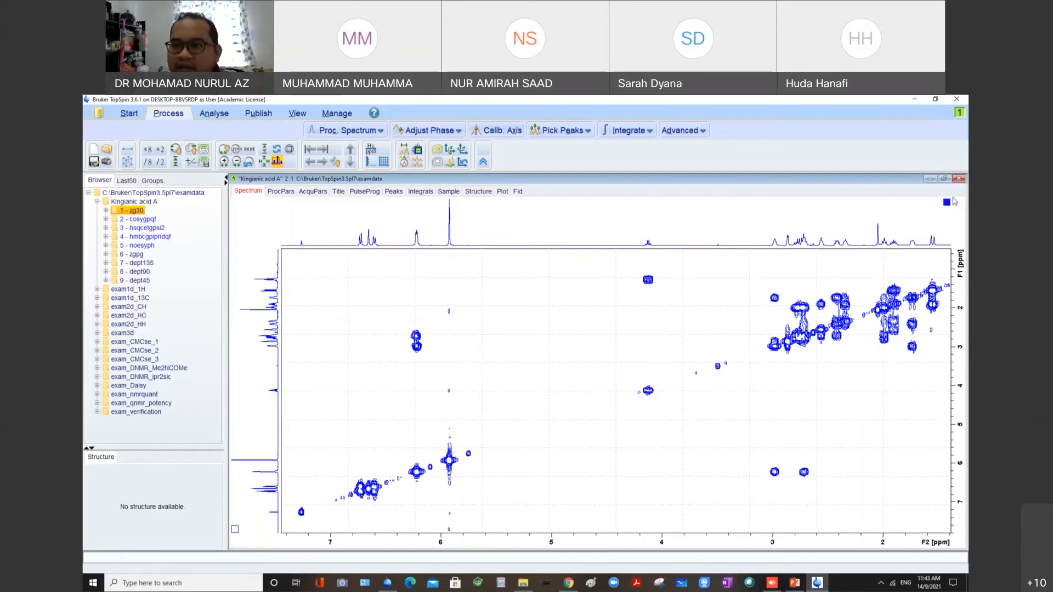
# Adjust the peak intensities of the F2 and F1 proton projections along the COSY spectrum.
pyautogui.scroll(4, 667, 242)
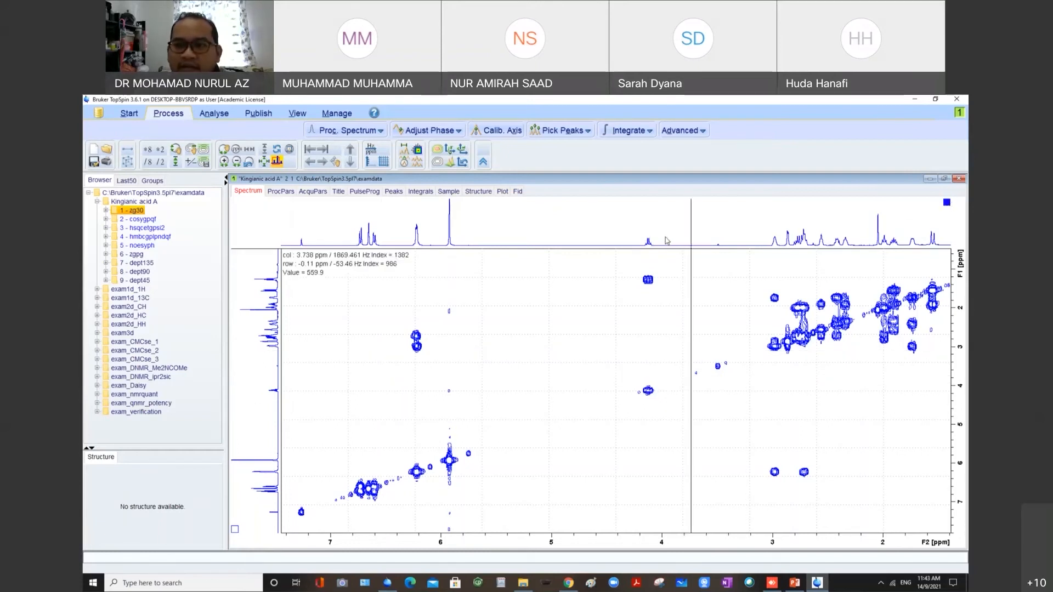
pyautogui.scroll(-3, 670, 244)
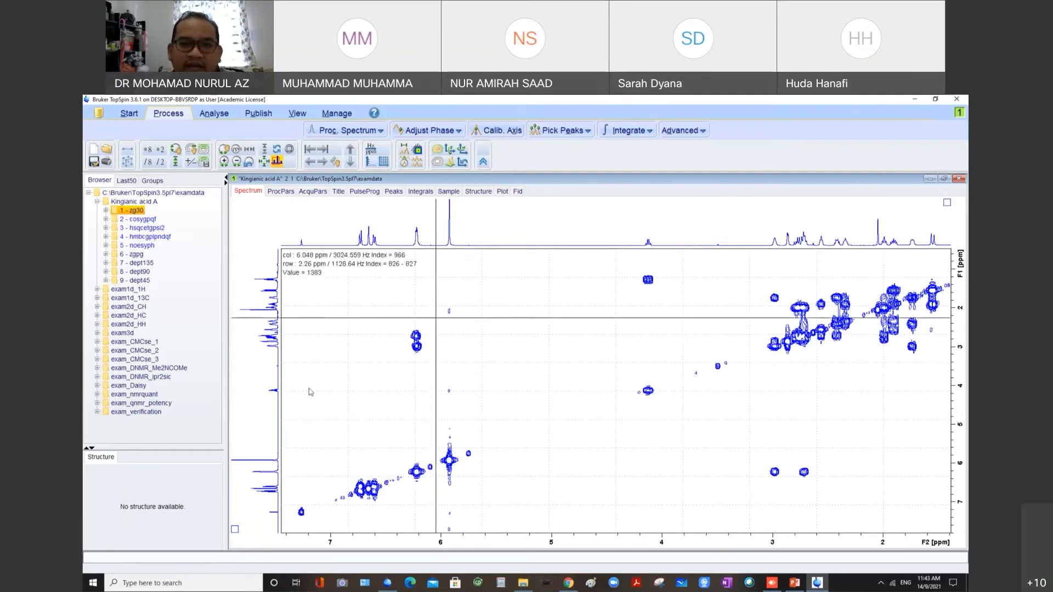
pyautogui.scroll(2, 262, 412)
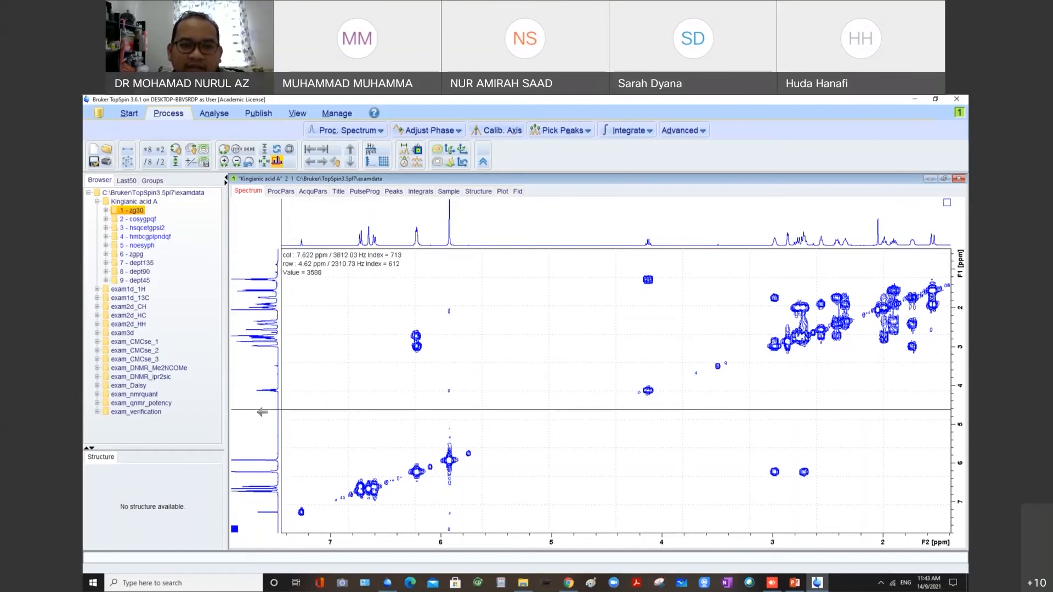
pyautogui.scroll(-3, 262, 412)
pyautogui.scroll(1, 262, 412)
pyautogui.click(263, 412)
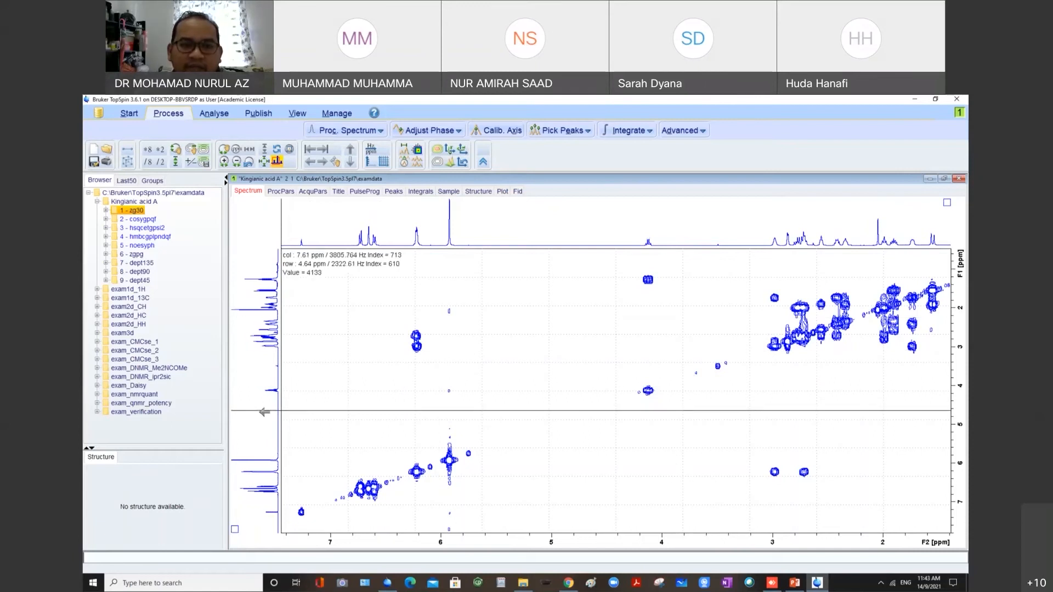
pyautogui.click(666, 209)
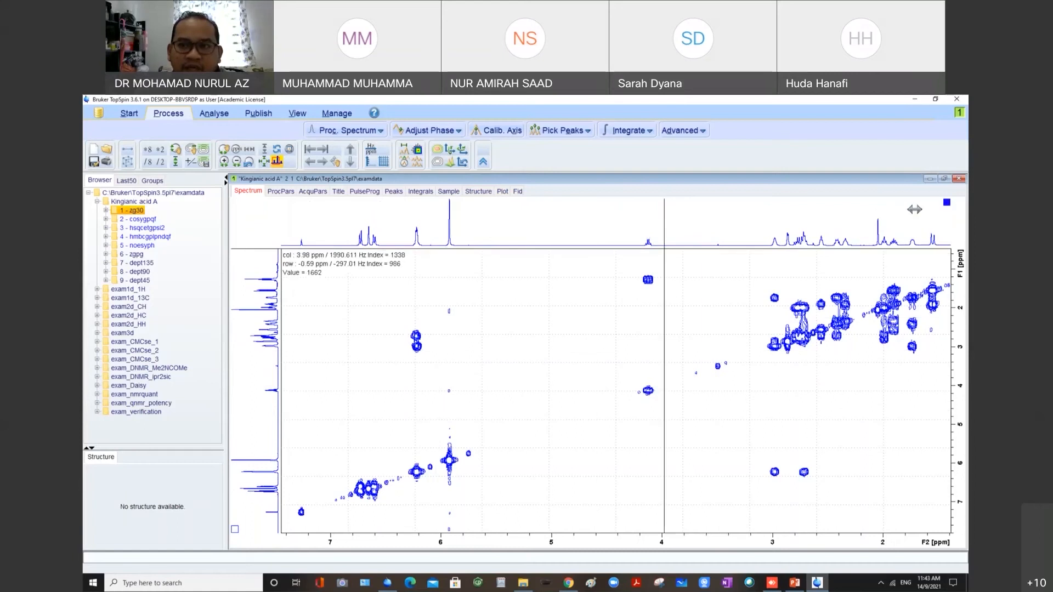
pyautogui.click(259, 431)
pyautogui.scroll(4, 260, 431)
pyautogui.scroll(-3, 259, 432)
pyautogui.scroll(3, 259, 431)
pyautogui.scroll(-3, 259, 431)
pyautogui.scroll(3, 258, 432)
pyautogui.scroll(-1, 259, 431)
pyautogui.scroll(1, 259, 432)
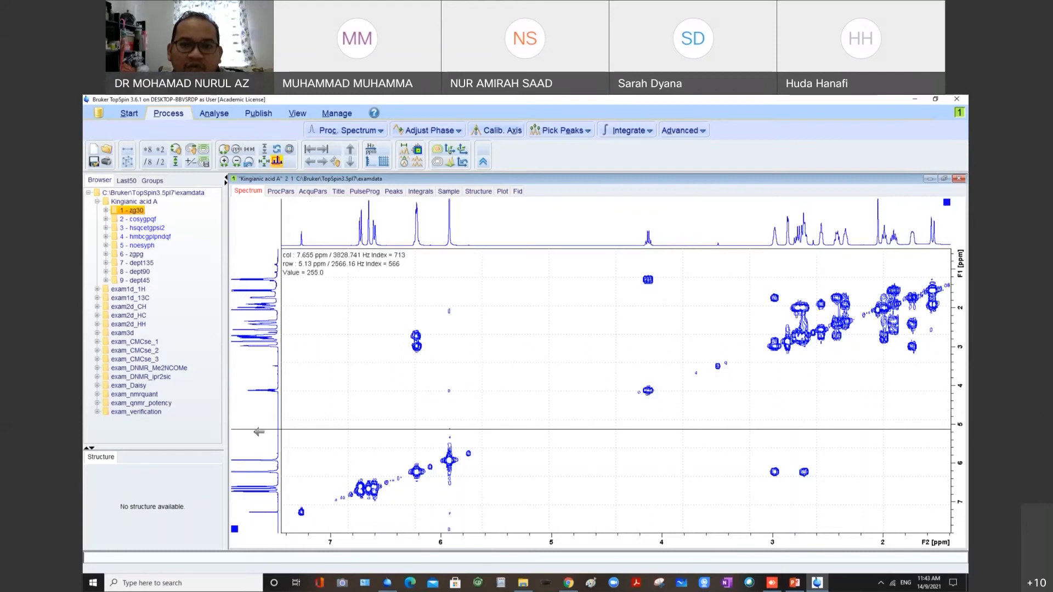
pyautogui.scroll(-1, 259, 431)
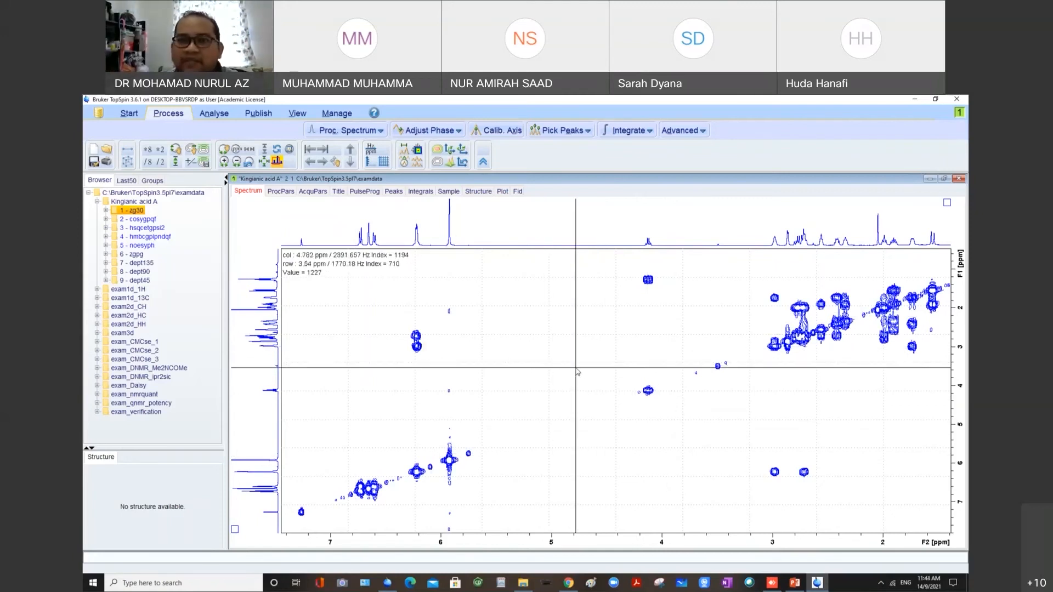
# Examine the COSY spectrum in oblique mode, expand it to the full range, and return to the contour display.
pyautogui.click(450, 162)
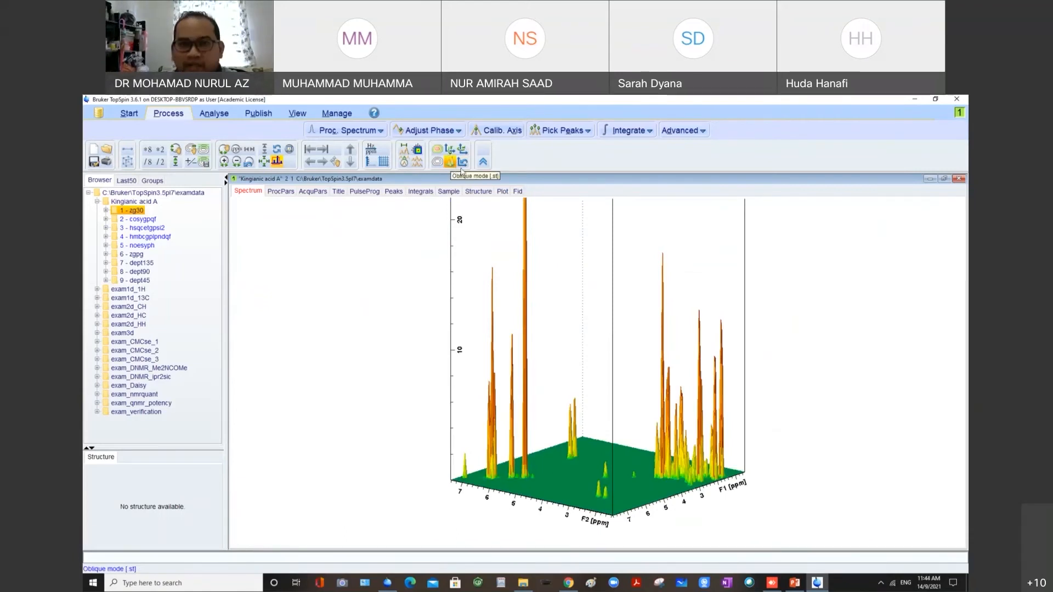
pyautogui.click(462, 163)
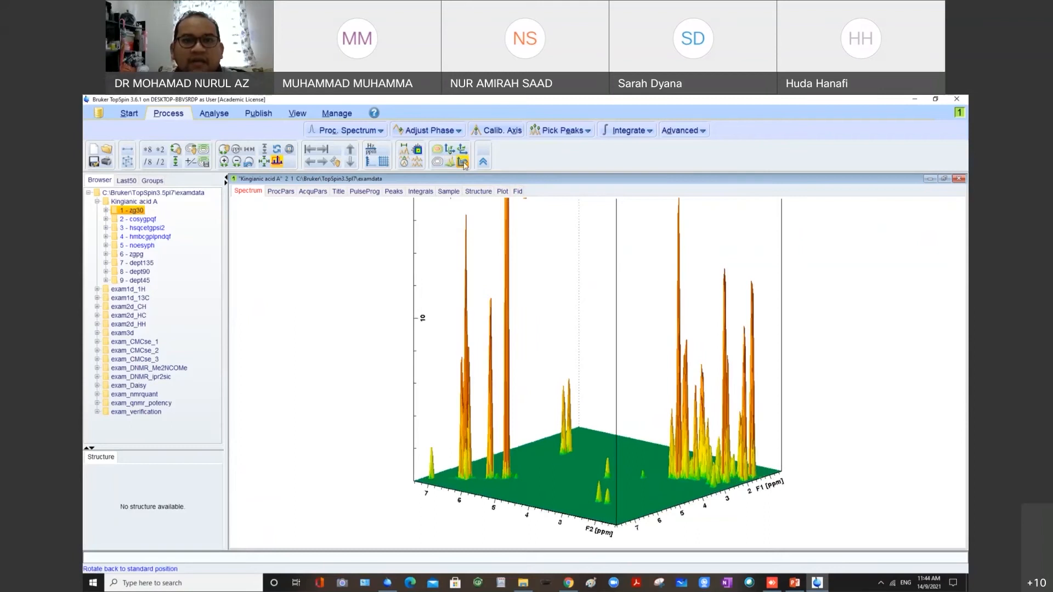
pyautogui.click(264, 164)
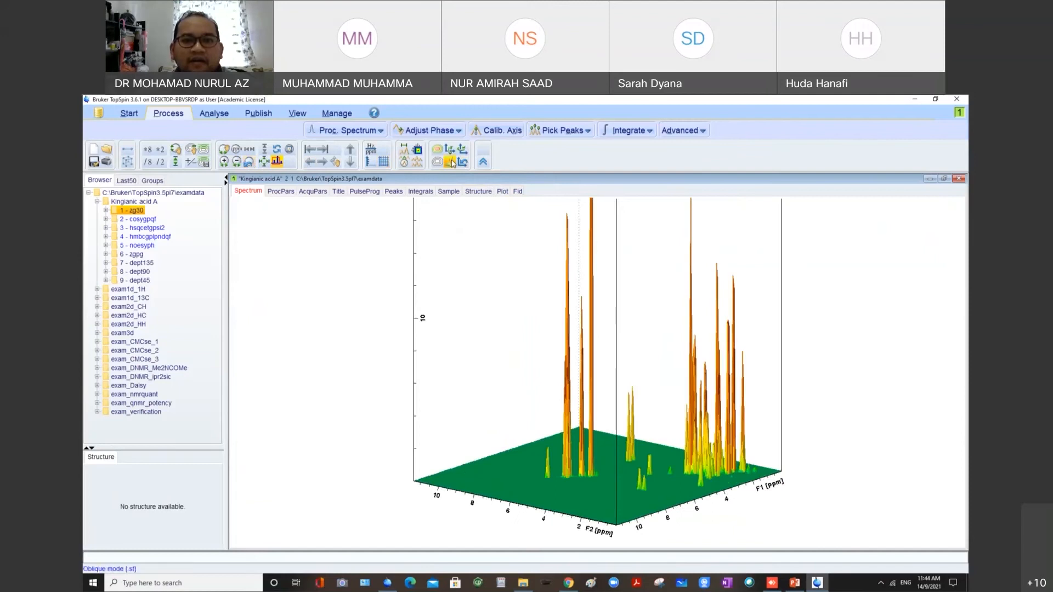
pyautogui.click(438, 161)
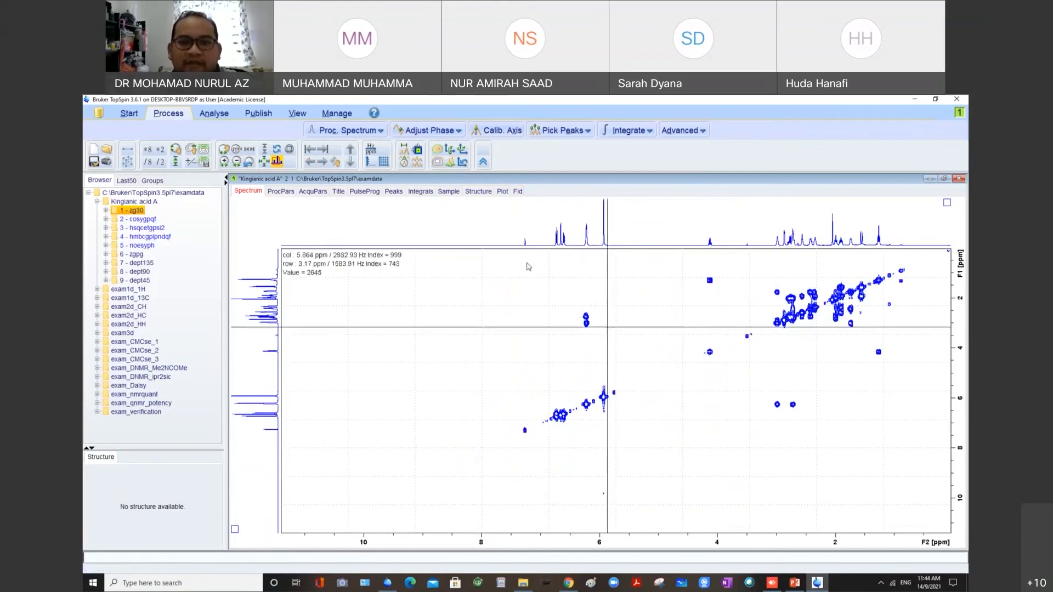
# Zoom the COSY spectrum to about 1.4–7.4 ppm and compare its contours at higher and lower levels, from noise to strong peaks only.
pyautogui.moveTo(514, 264); pyautogui.dragTo(871, 443)
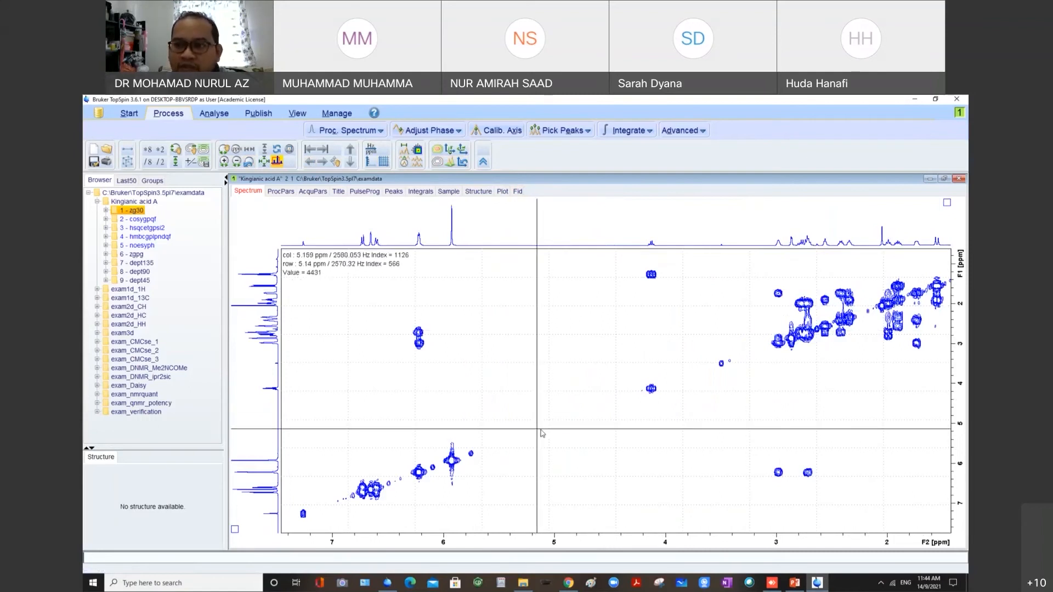
pyautogui.scroll(-3, 588, 428)
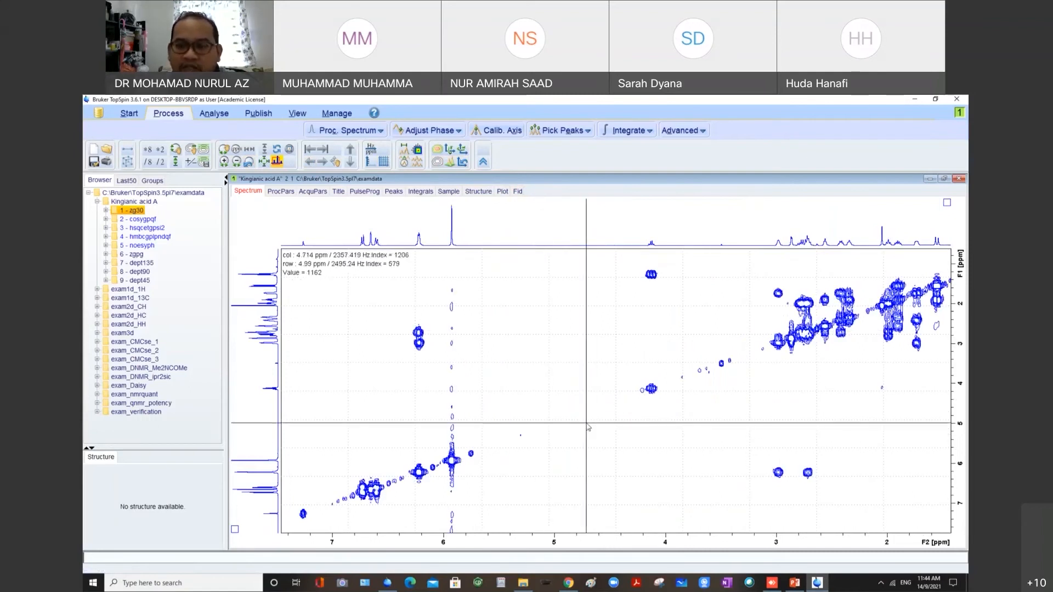
pyautogui.scroll(-2, 588, 428)
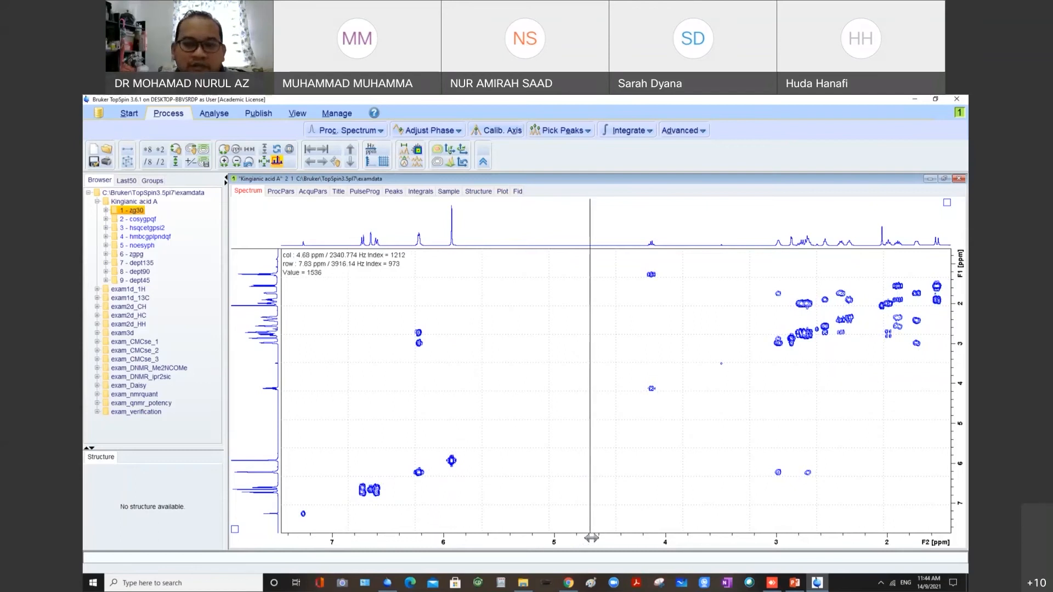
pyautogui.scroll(4, 572, 398)
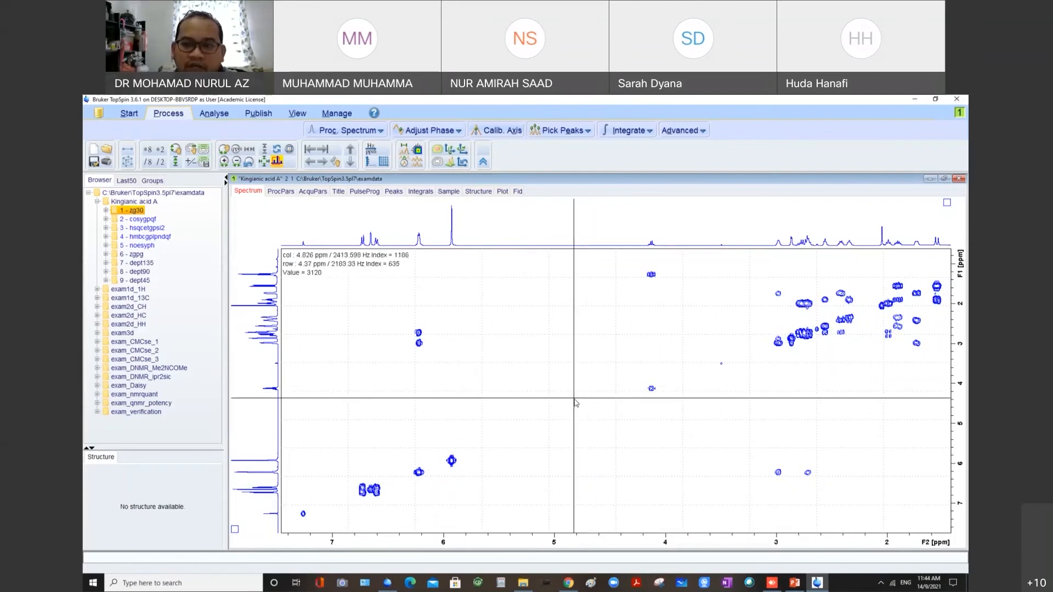
pyautogui.scroll(3, 583, 420)
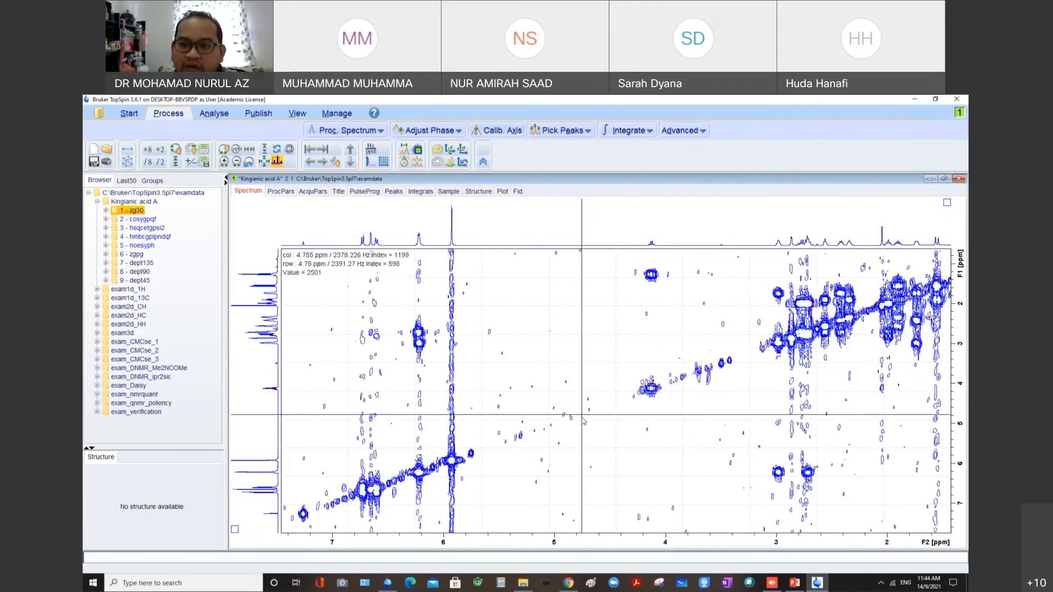
pyautogui.scroll(2, 583, 421)
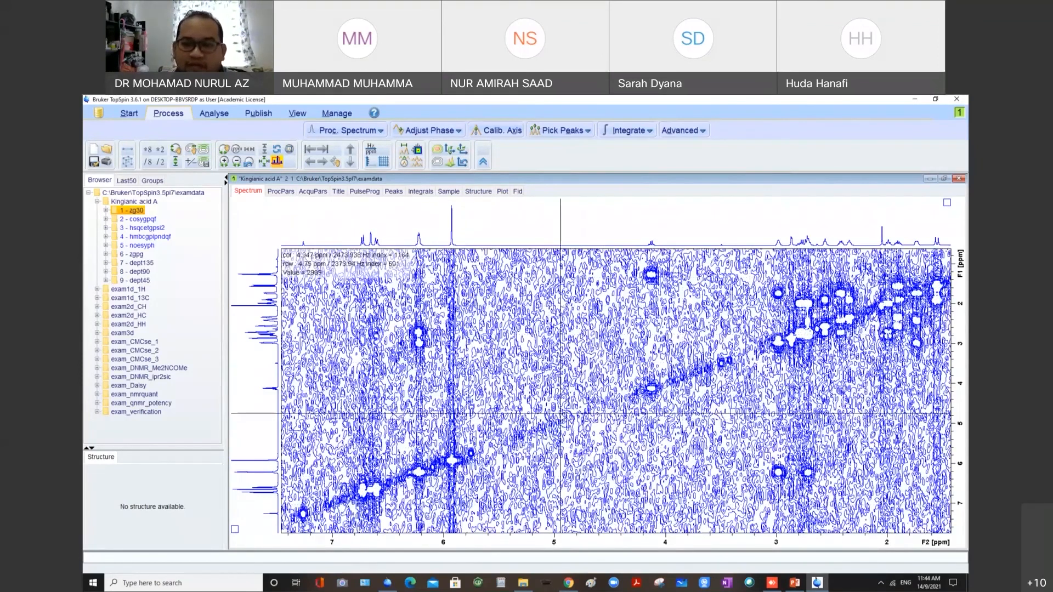
pyautogui.scroll(-5, 560, 413)
pyautogui.scroll(-4, 561, 420)
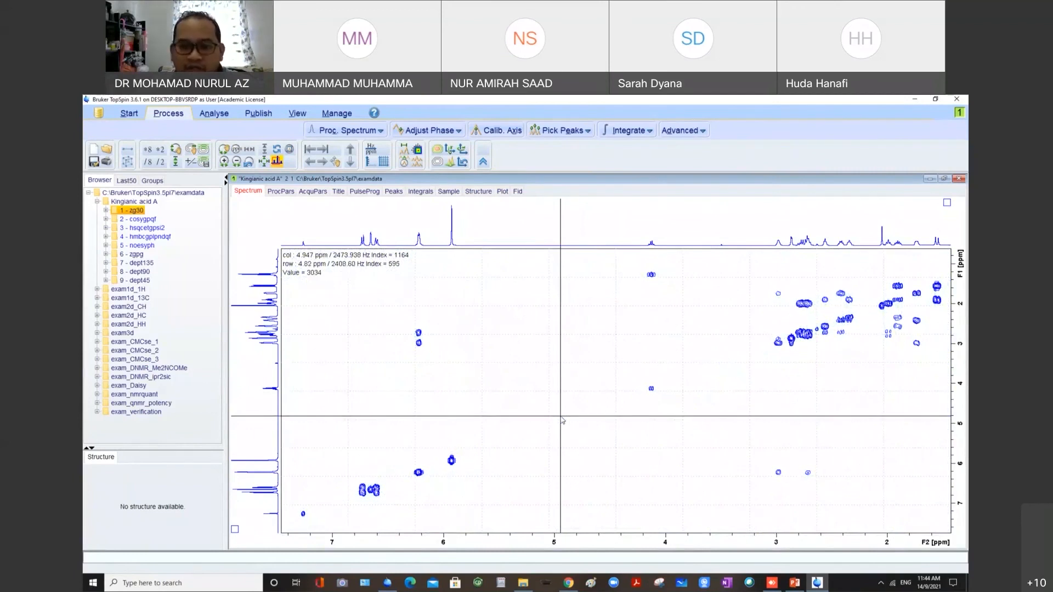
# Zoom into the COSY cross peaks between about 1.5 and 3.2 ppm and increase the contour intensity to examine weaker correlations.
pyautogui.moveTo(752, 268); pyautogui.dragTo(941, 370)
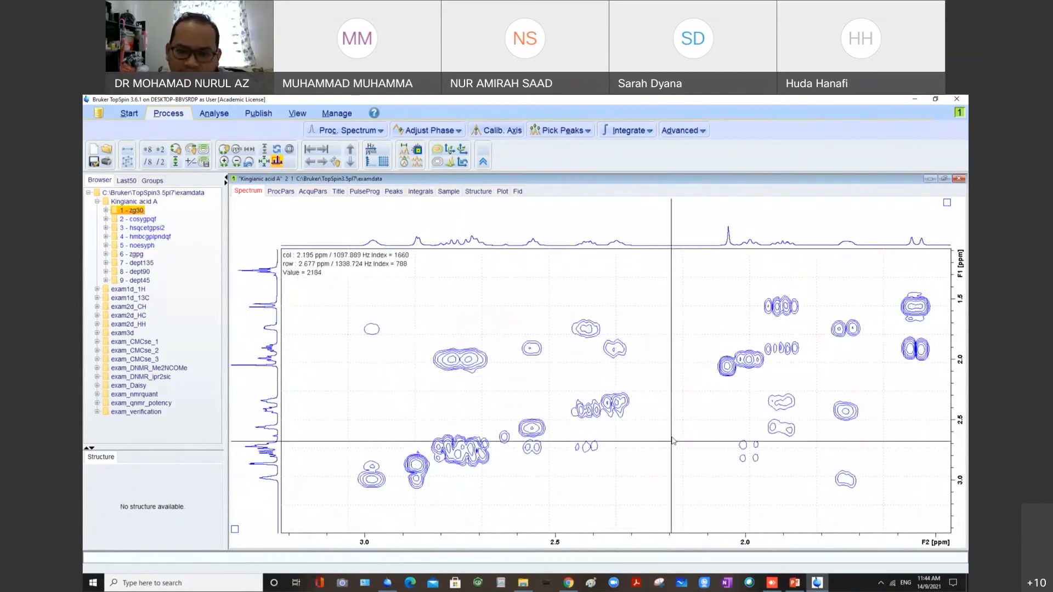
pyautogui.scroll(5, 673, 441)
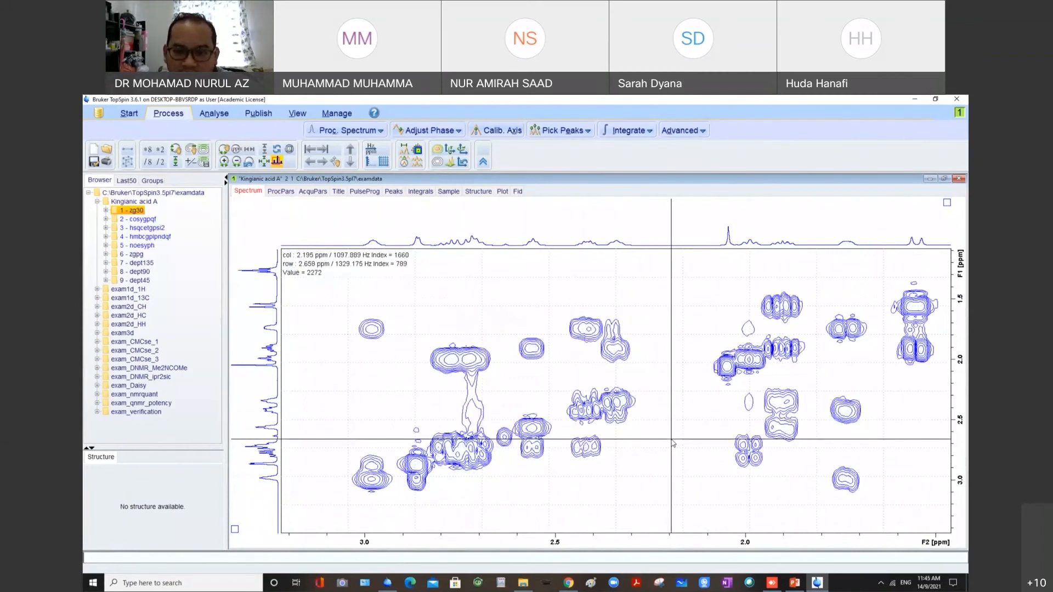
pyautogui.scroll(3, 674, 443)
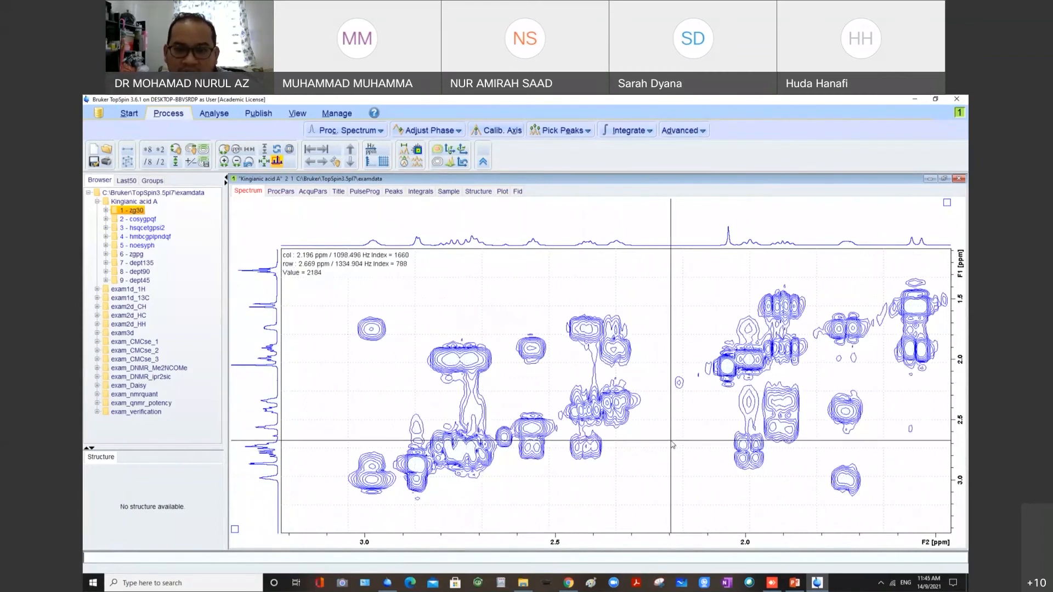
pyautogui.scroll(1, 673, 445)
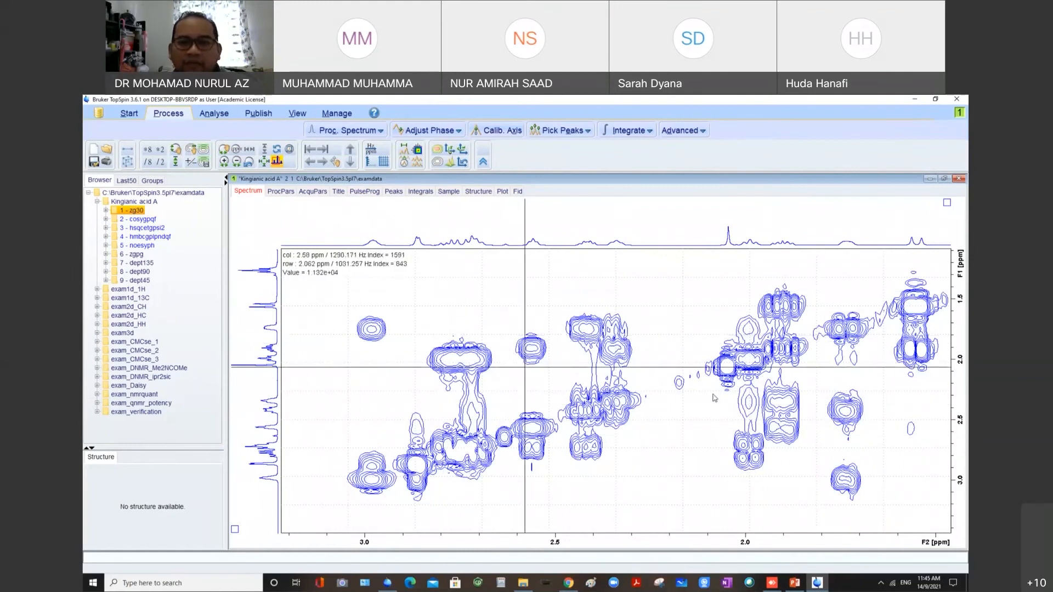
# Return the COSY spectrum to its full range and select its F2 and F1 projections in turn.
pyautogui.doubleClick(690, 423)
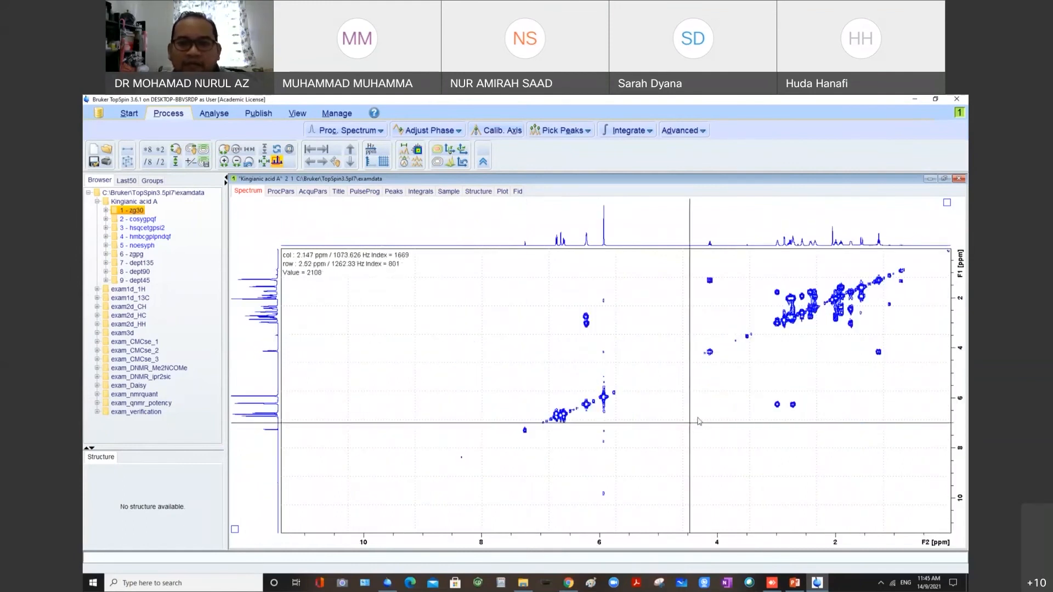
pyautogui.click(947, 202)
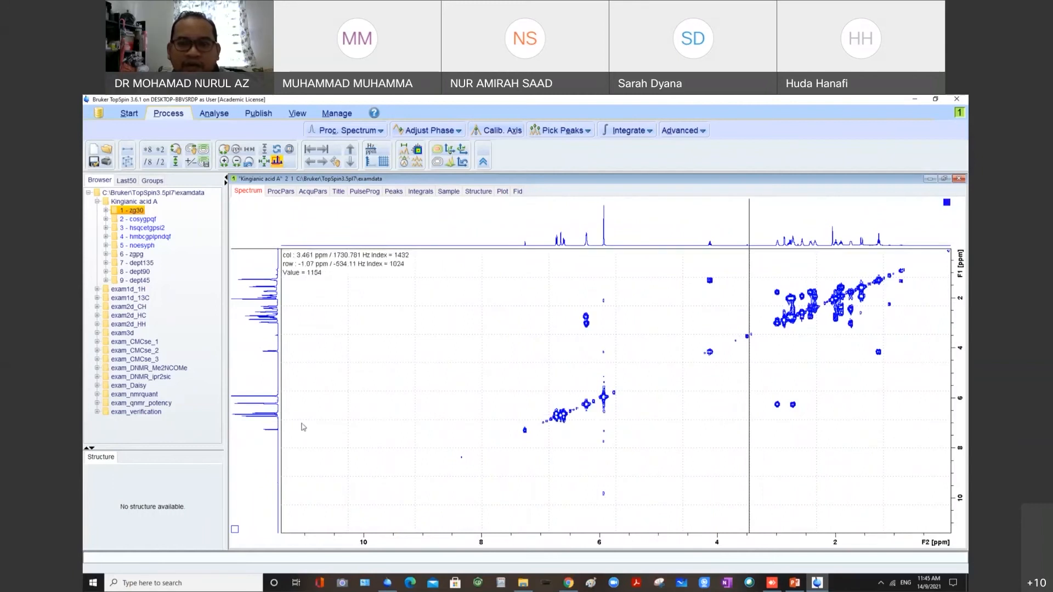
pyautogui.click(235, 529)
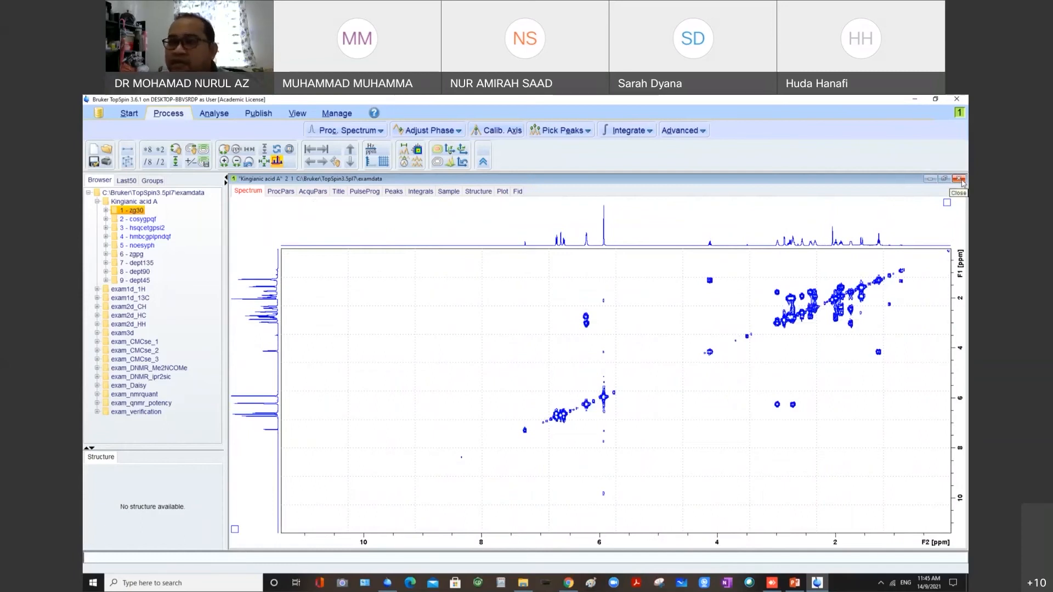
# Close the COSY spectrum and display the Kingianic acid A HSQC dataset, 3 - hsqcetgpsi2.
pyautogui.click(959, 178)
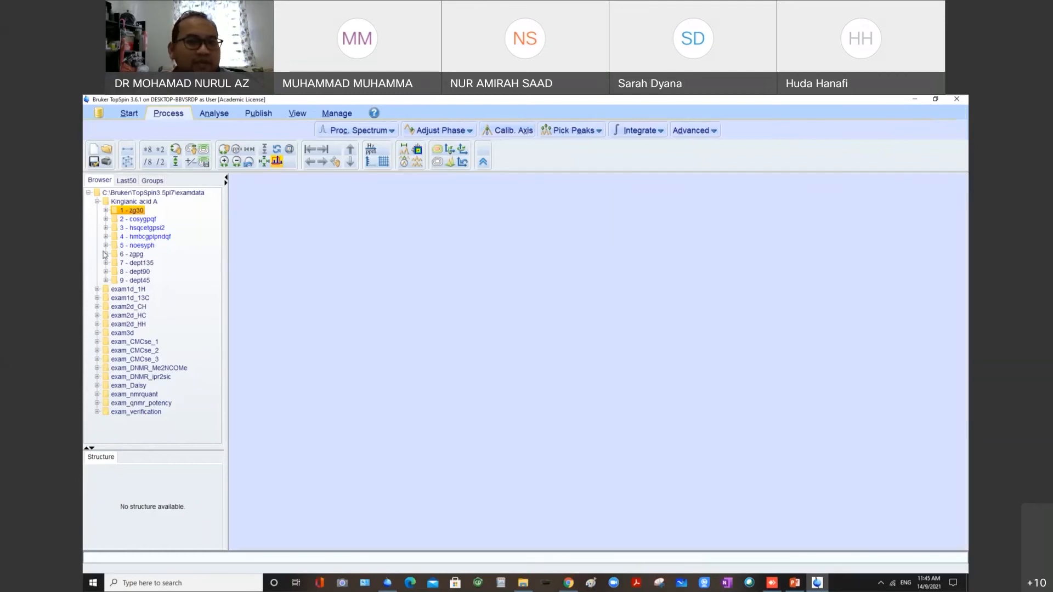
pyautogui.click(152, 229)
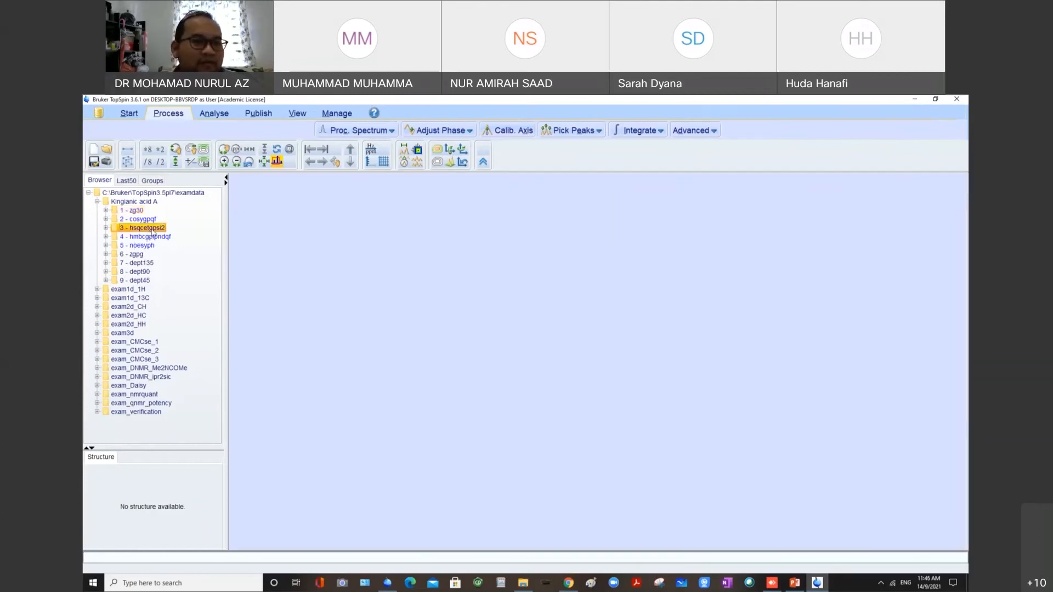
pyautogui.moveTo(153, 230); pyautogui.dragTo(418, 262)
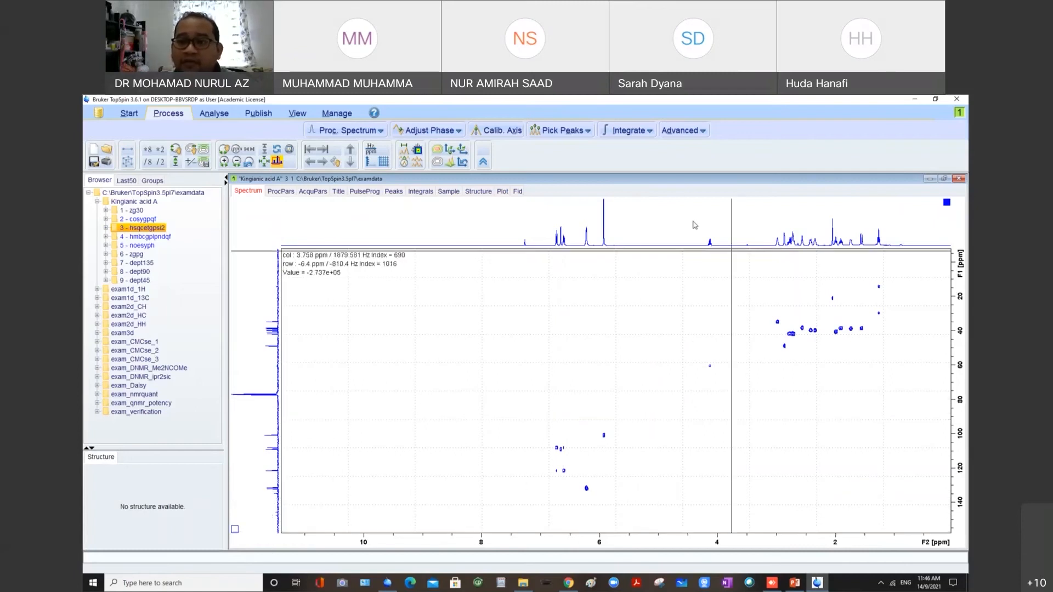
# Display the proton spectrum 1 - zg30 as the F2 projection of the HSQC spectrum.
pyautogui.click(144, 211)
pyautogui.rightClick(144, 212)
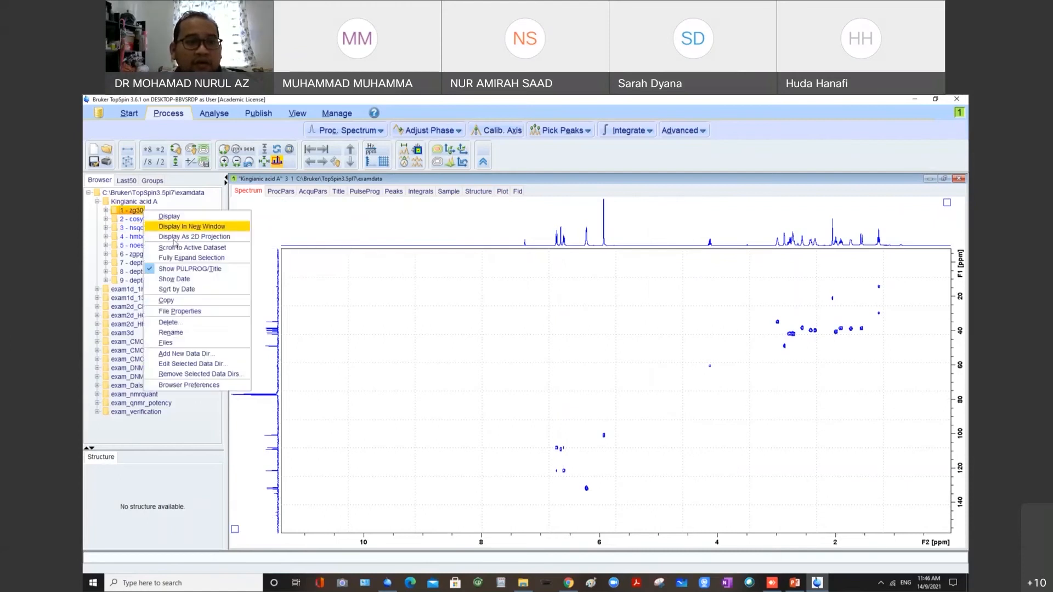
pyautogui.click(174, 237)
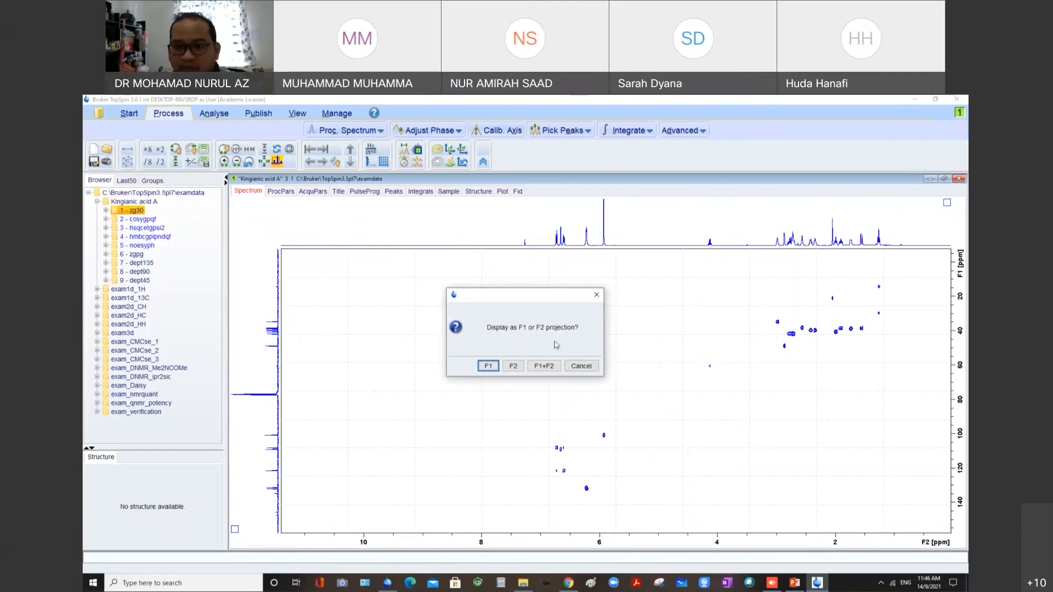
pyautogui.click(514, 366)
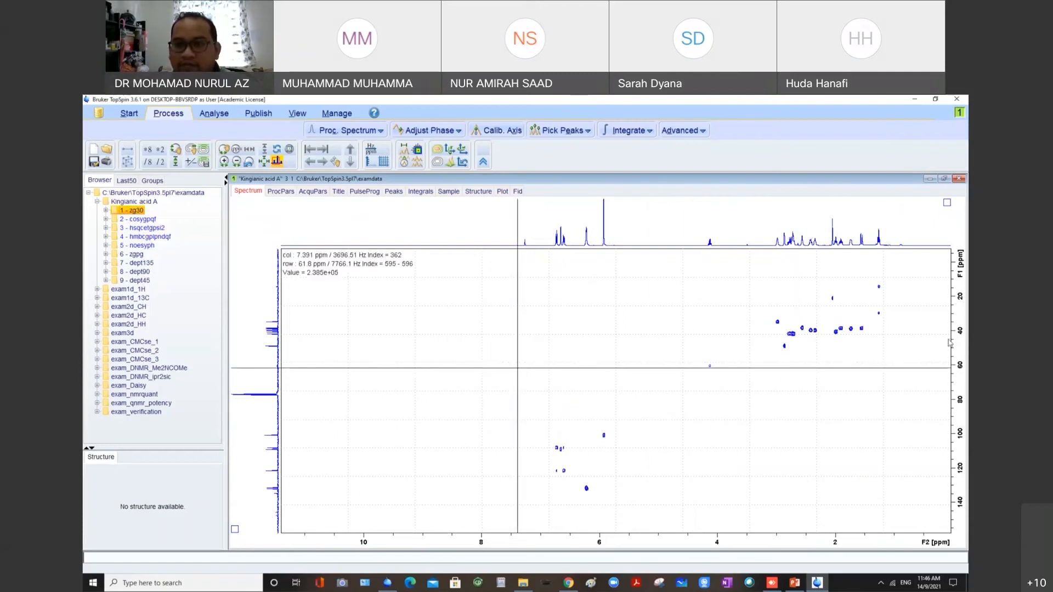
# Display the carbon spectrum 6 - zgpg as the F1 projection of the HSQC spectrum.
pyautogui.click(139, 254)
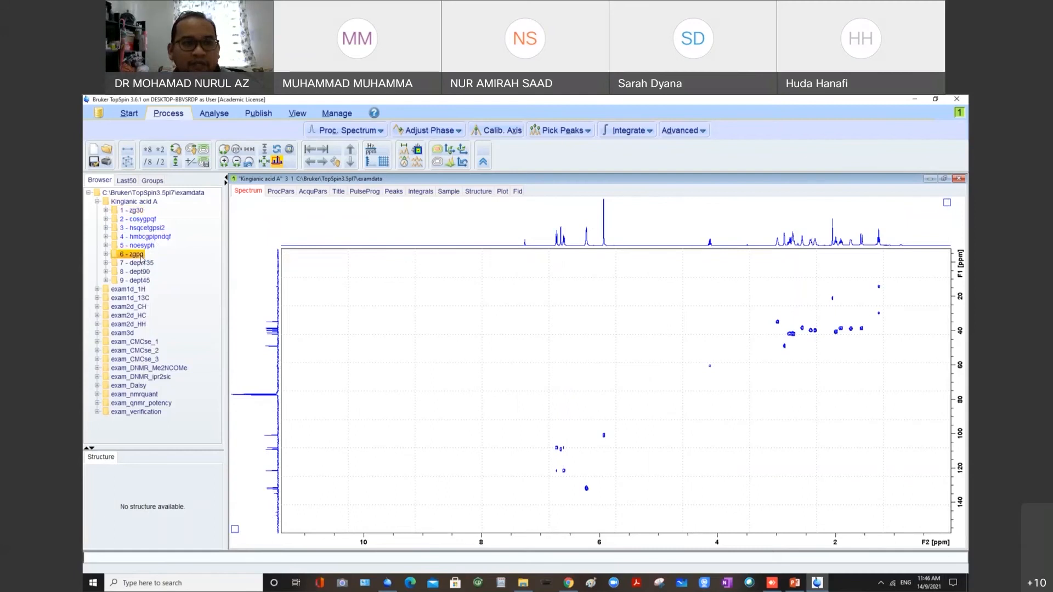
pyautogui.rightClick(141, 256)
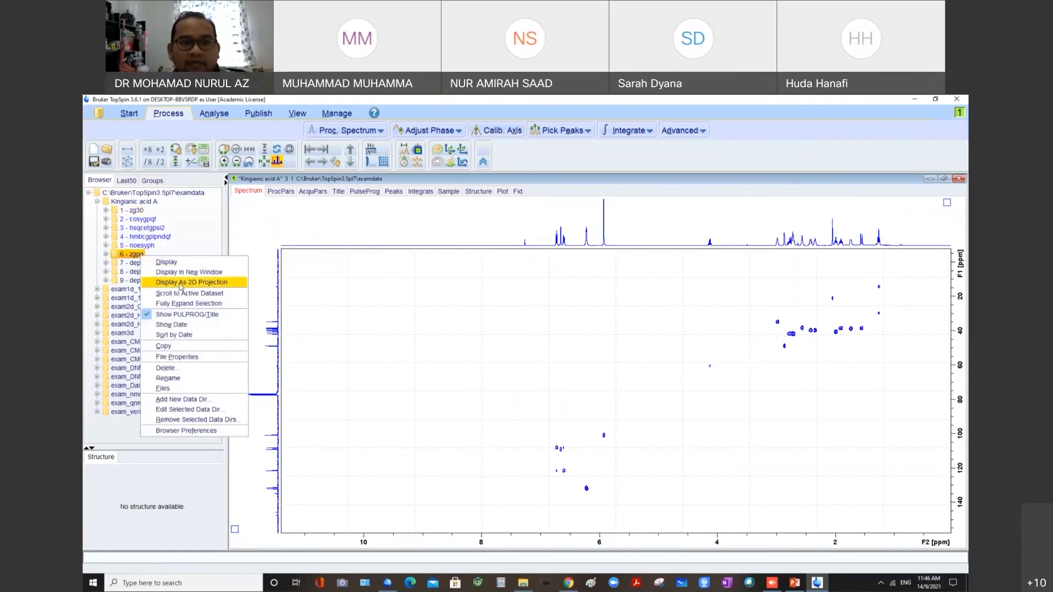
pyautogui.click(181, 284)
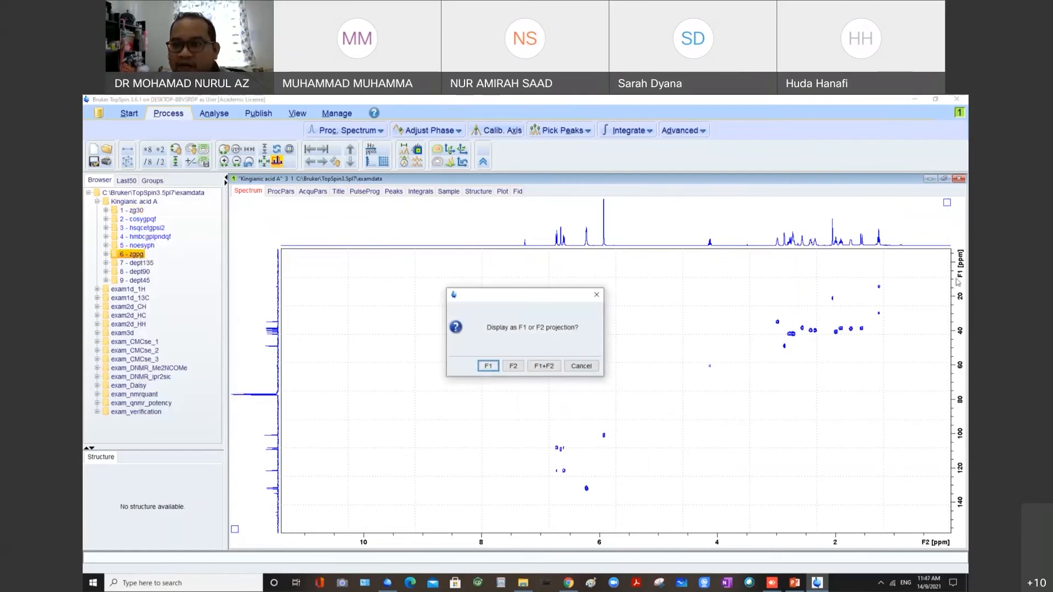
pyautogui.click(488, 369)
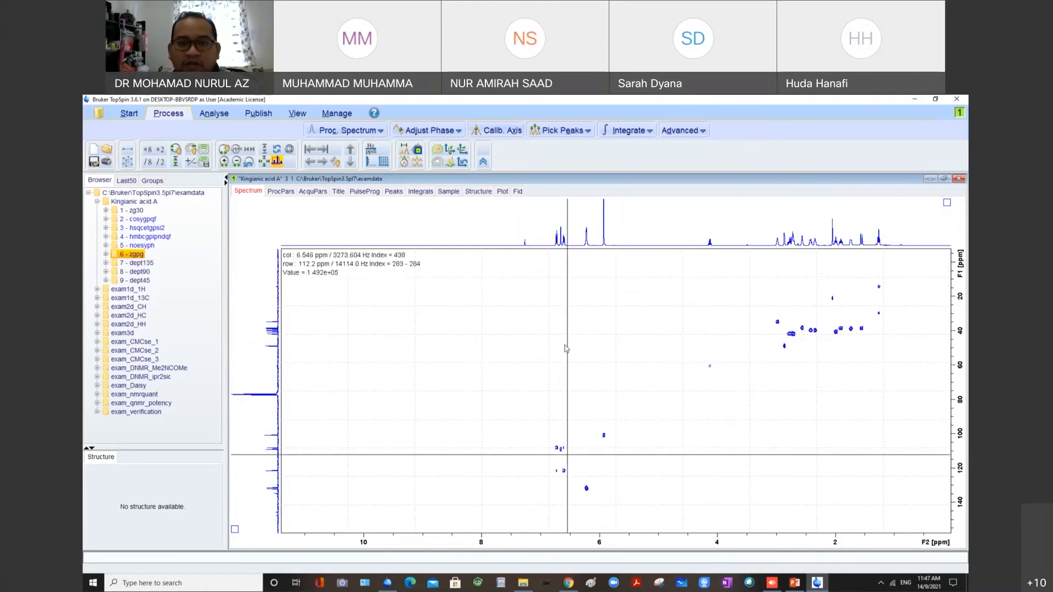
# Zoom the HSQC spectrum to about 1.4–7.5 ppm in F2 and 30–136 ppm in F1.
pyautogui.moveTo(515, 277); pyautogui.dragTo(874, 512)
pyautogui.click(244, 164)
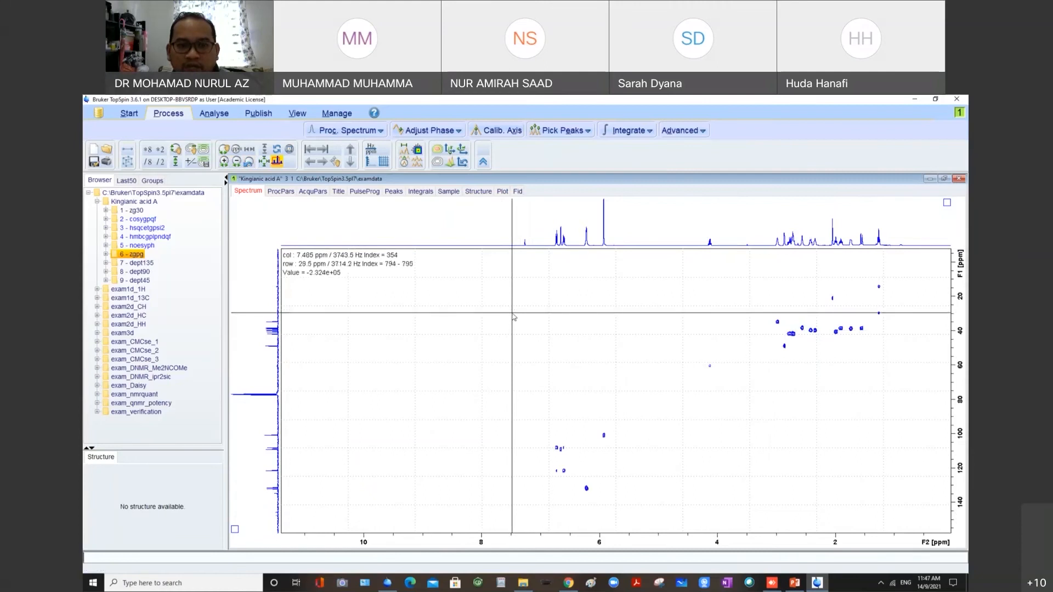
pyautogui.moveTo(512, 313); pyautogui.dragTo(871, 500)
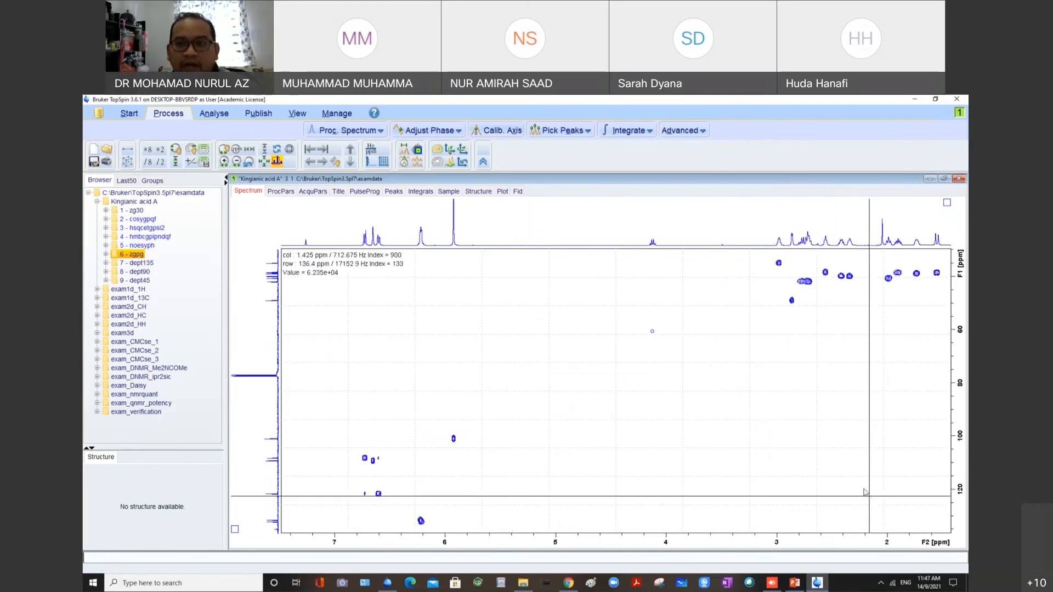
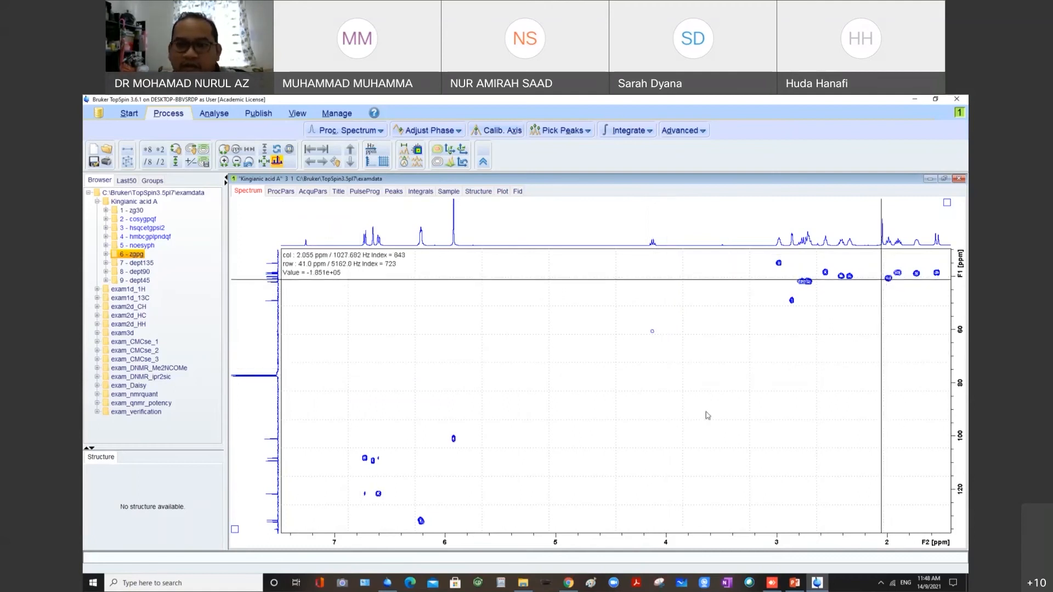
# Raise and lower the HSQC contour intensity repeatedly to compare strong cross peaks with weaker signals and noise.
pyautogui.scroll(3, 707, 416)
pyautogui.scroll(-3, 708, 416)
pyautogui.scroll(1, 708, 416)
pyautogui.scroll(-1, 708, 415)
pyautogui.scroll(2, 708, 415)
pyautogui.scroll(-5, 673, 397)
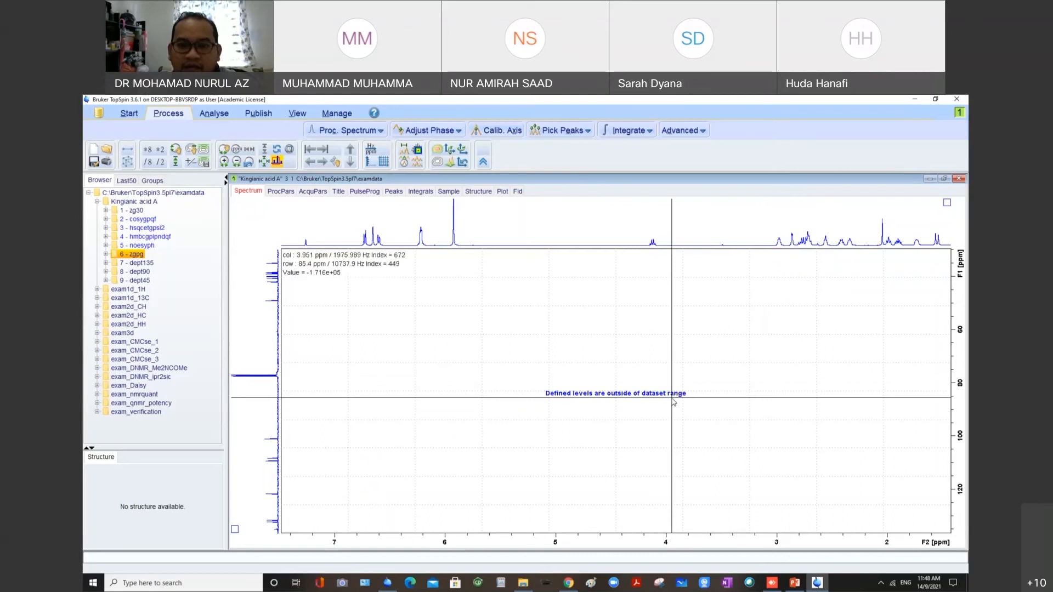
pyautogui.scroll(4, 673, 401)
pyautogui.scroll(3, 673, 402)
pyautogui.scroll(-3, 673, 402)
pyautogui.scroll(-2, 673, 402)
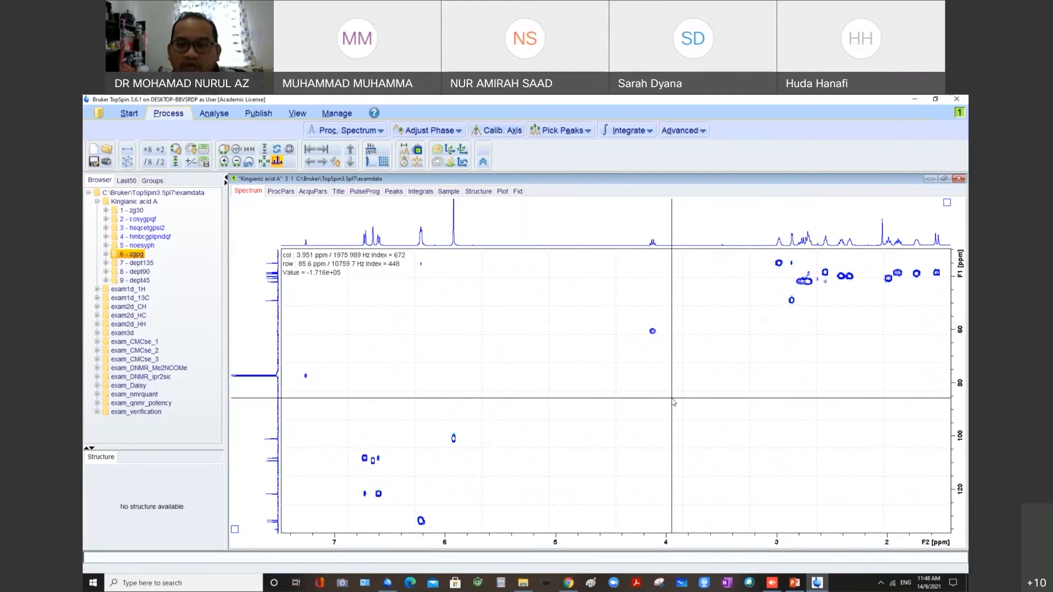
pyautogui.scroll(2, 653, 332)
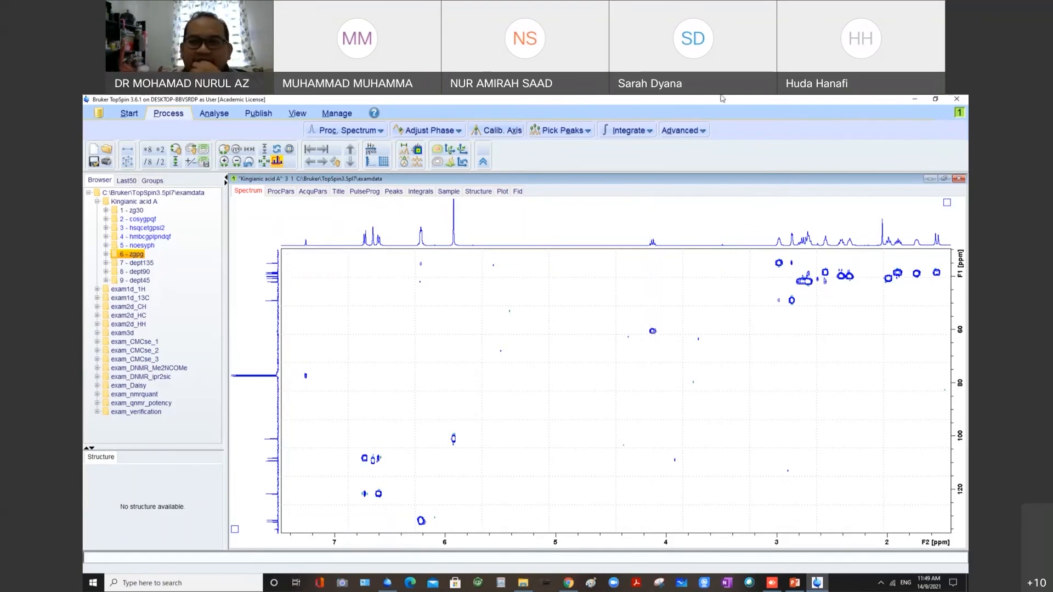
# Minimize the Kingianic acid A HSQC spectrum and open experiment 17 of the EK2_(4-5)_SA1_6 sample from the recent datasets.
pyautogui.click(930, 179)
pyautogui.click(134, 184)
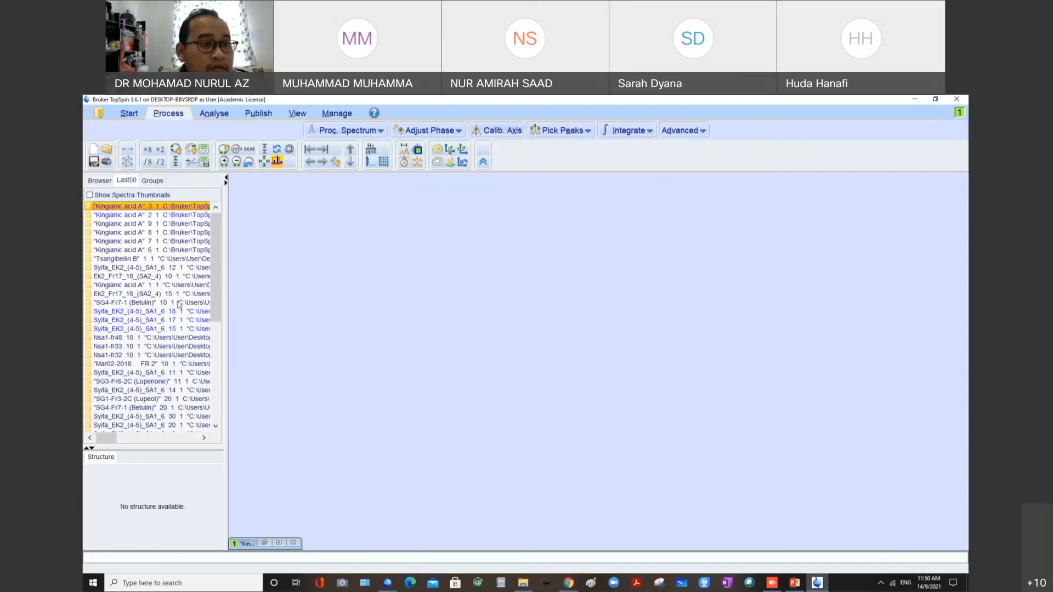
pyautogui.click(179, 321)
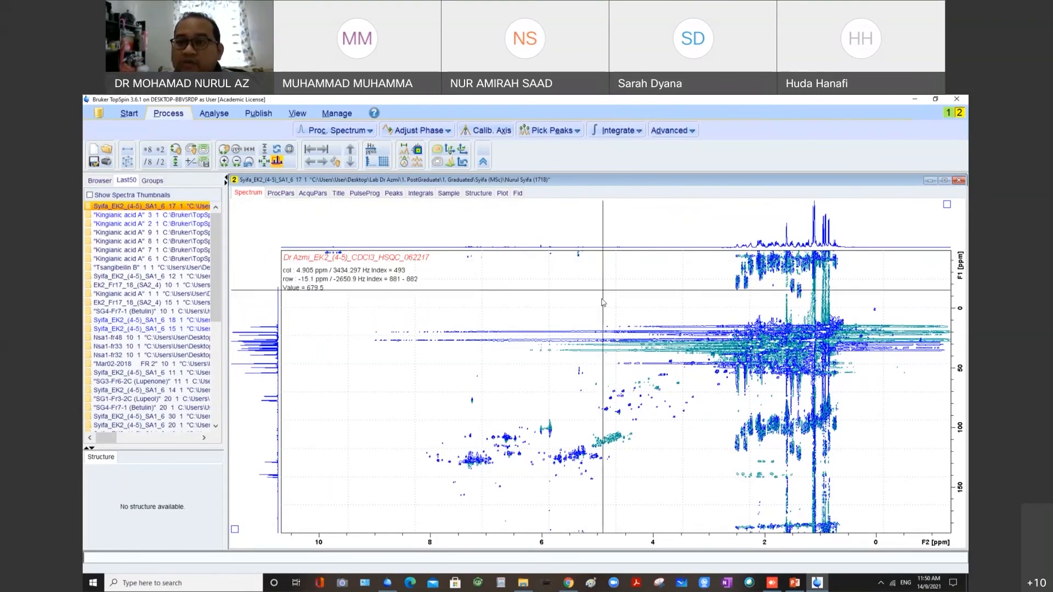
# Reduce the contour intensity to suppress noise and zoom into the HSQC cross peaks at about 0.6–4.9 ppm in F2 and 26–40 ppm in F1.
pyautogui.scroll(-3, 603, 303)
pyautogui.scroll(-5, 603, 302)
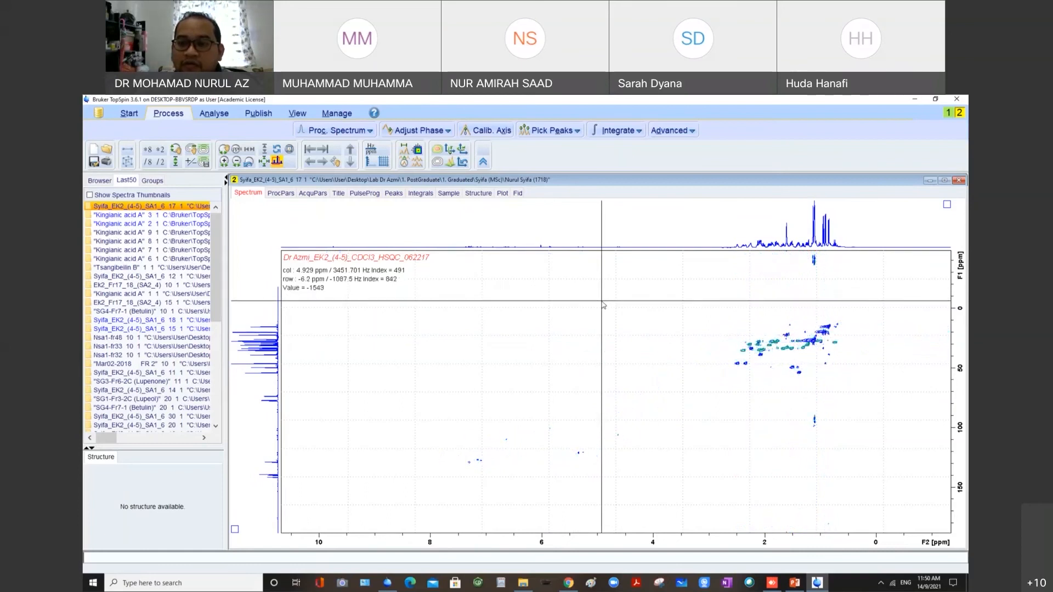
pyautogui.scroll(-1, 603, 305)
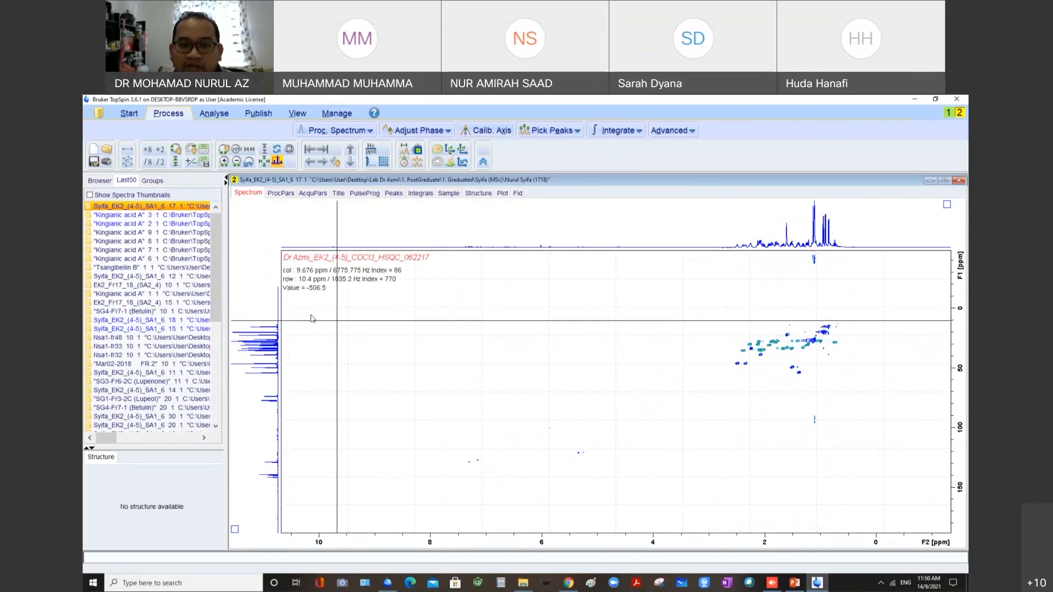
pyautogui.moveTo(308, 315); pyautogui.dragTo(846, 384)
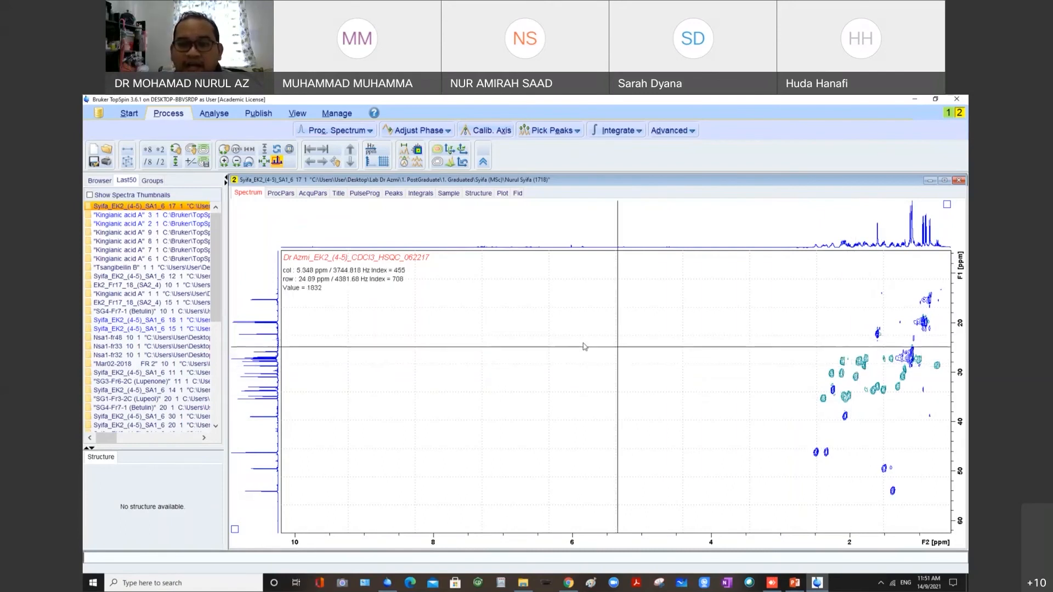
pyautogui.moveTo(650, 350); pyautogui.dragTo(949, 429)
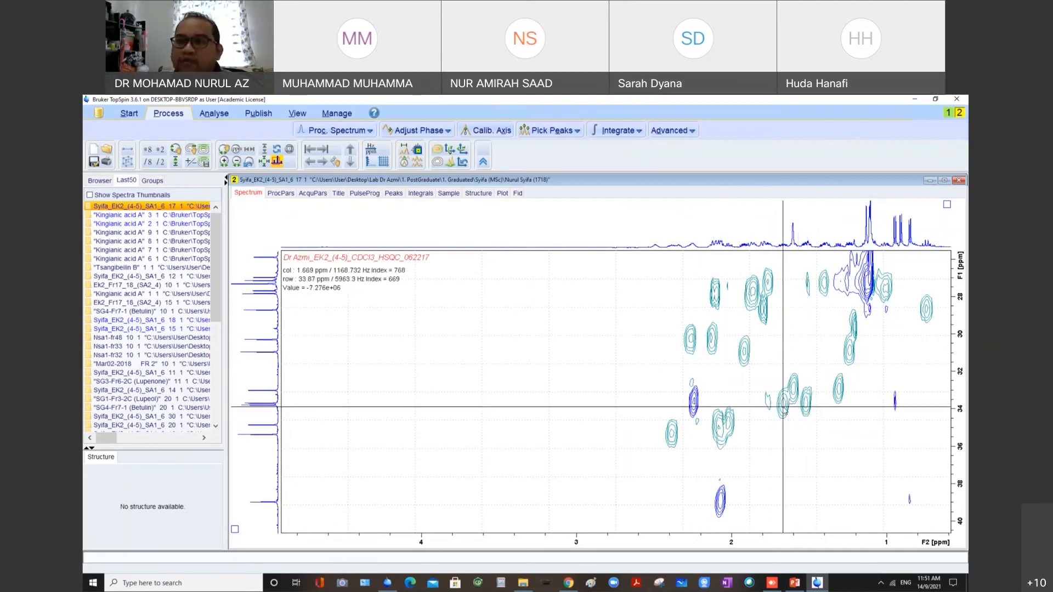
# Return to the Kingianic acid A HSQC spectrum and zoom in closely on the cross peak near 5.92 ppm in F2.
pyautogui.click(958, 182)
pyautogui.click(281, 545)
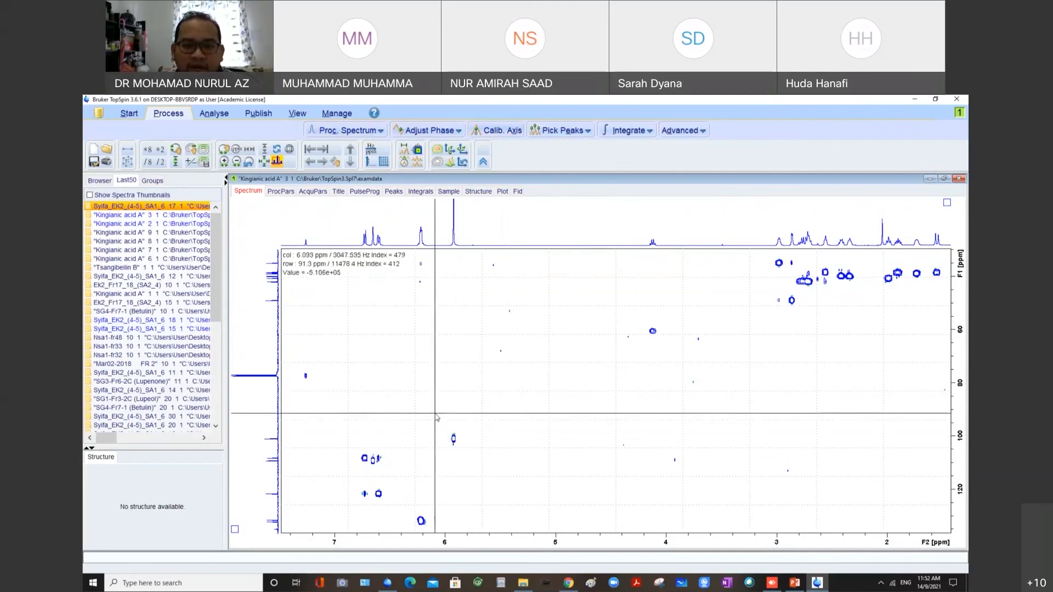
pyautogui.moveTo(435, 415); pyautogui.dragTo(485, 466)
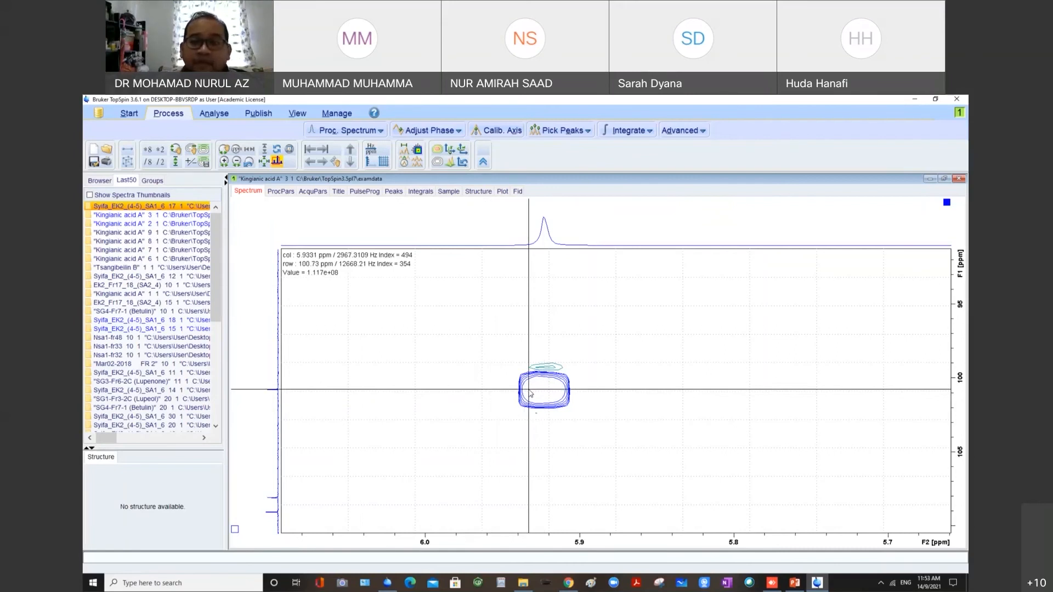
pyautogui.moveTo(489, 353); pyautogui.dragTo(616, 431)
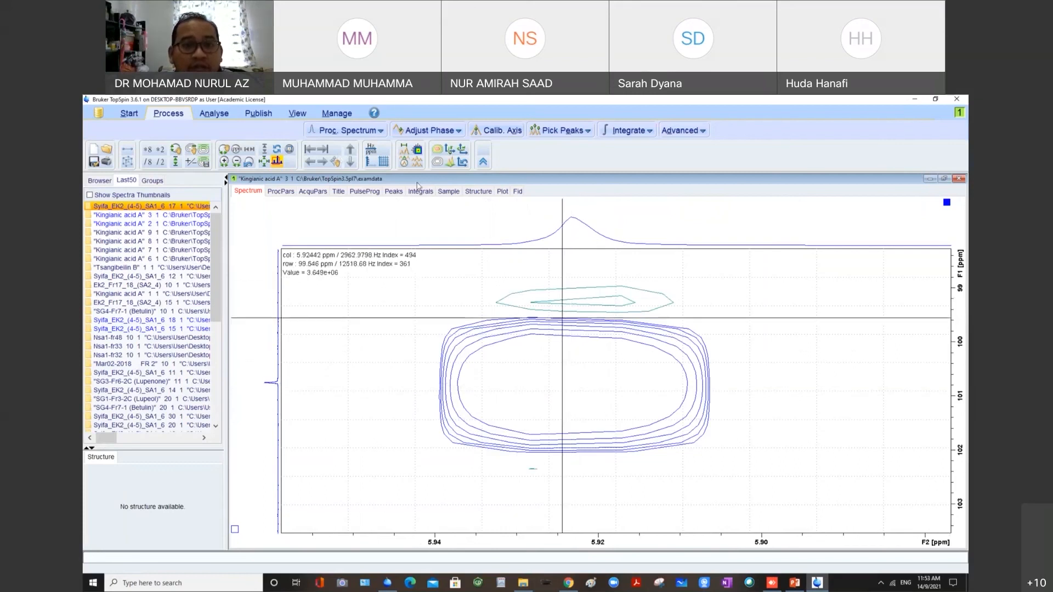
# Calibrate the HSQC axes at the centre of this cross peak to 5.92 ppm in F2 and 100.7 ppm in F1, then show the full spectrum.
pyautogui.click(496, 133)
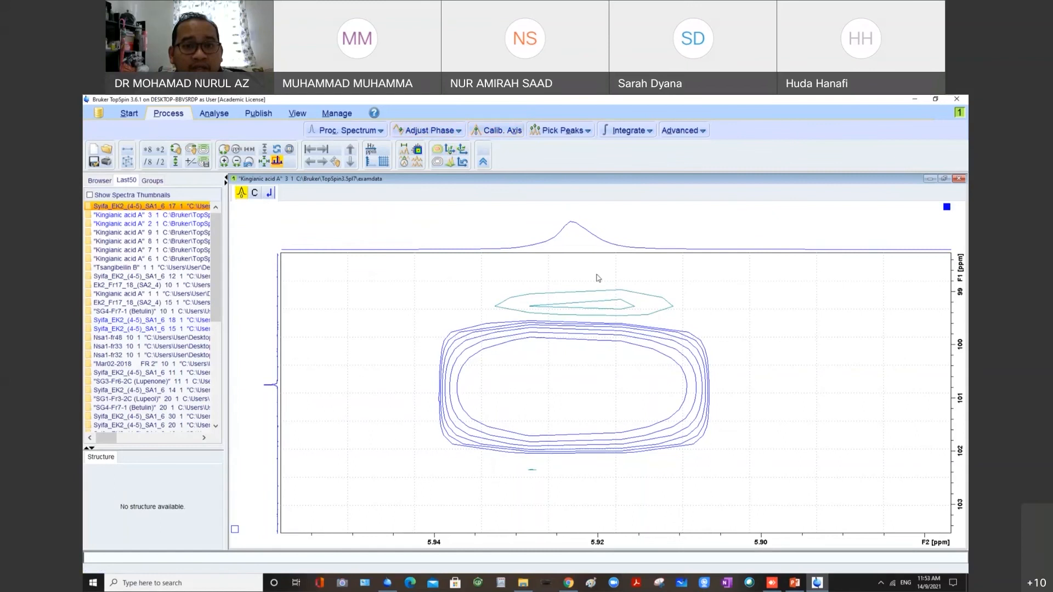
pyautogui.click(571, 390)
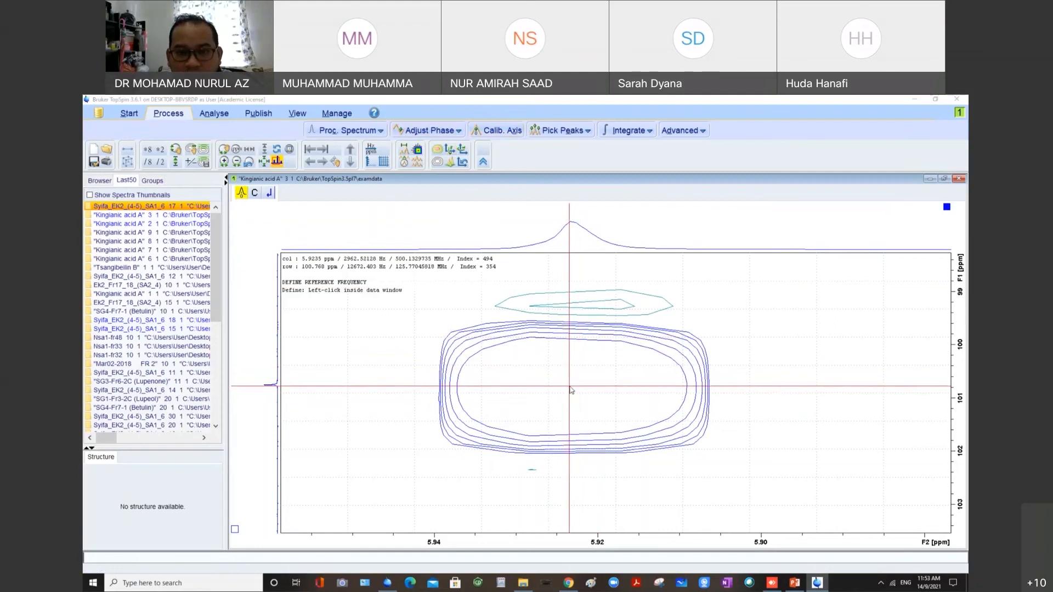
pyautogui.click(510, 346)
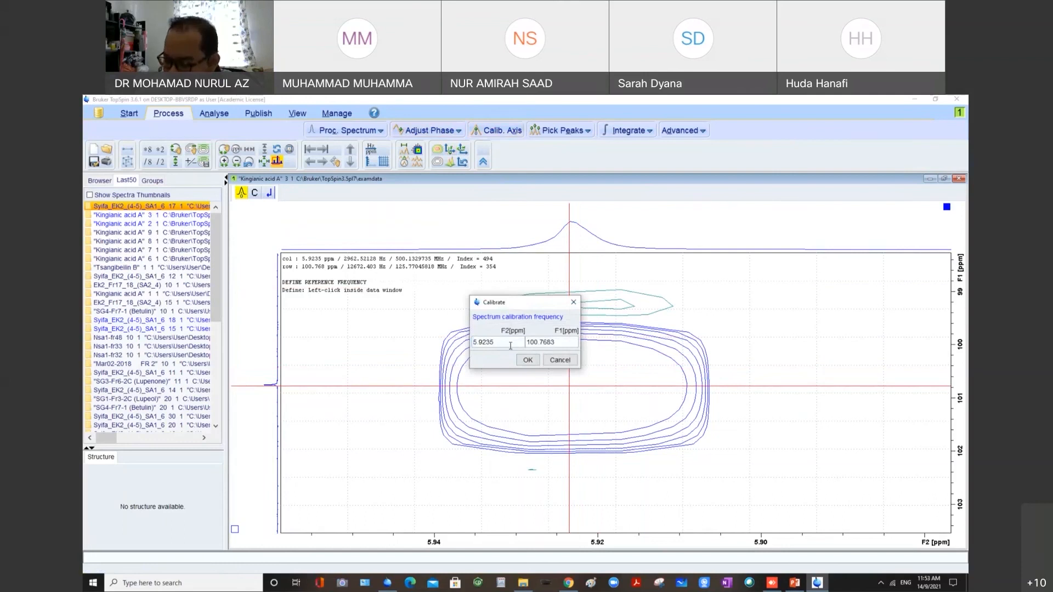
pyautogui.press('BackSpace')
pyautogui.press('BackSpace')
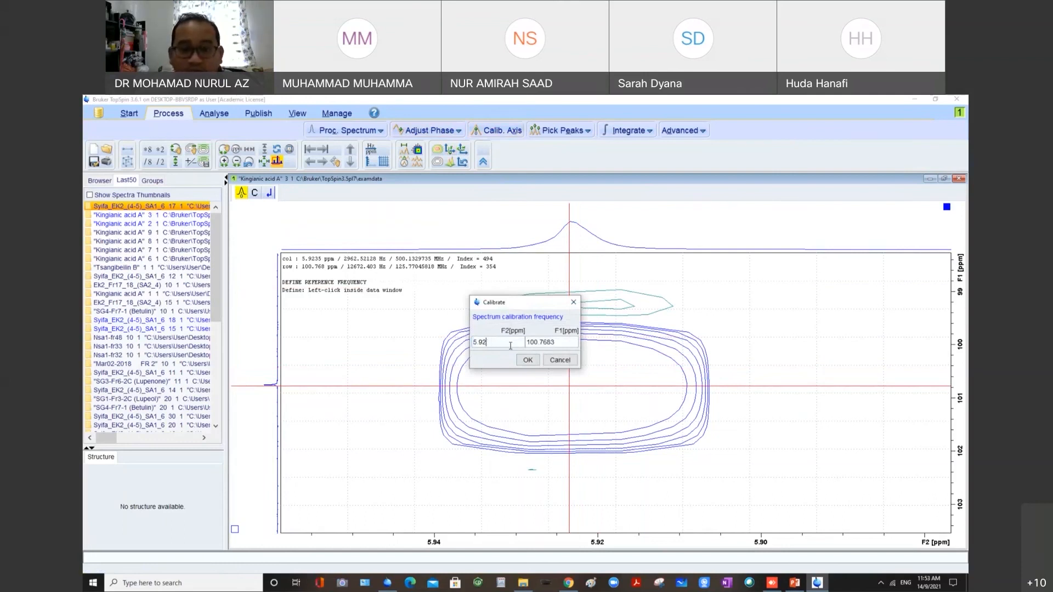
pyautogui.click(560, 341)
pyautogui.press('BackSpace')
pyautogui.press('BackSpace')
pyautogui.press('BackSpace')
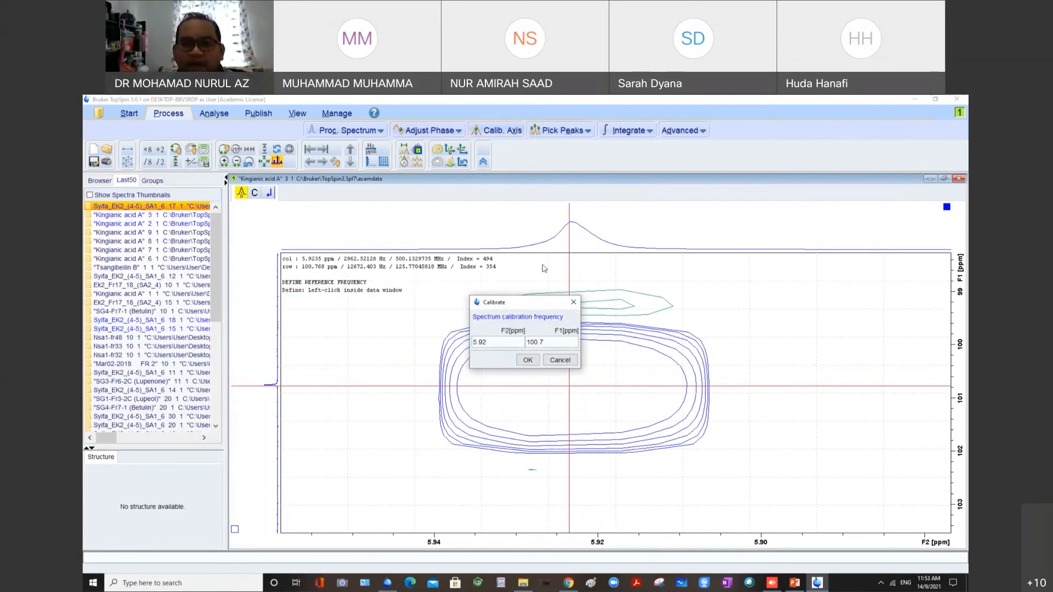
pyautogui.press('Return')
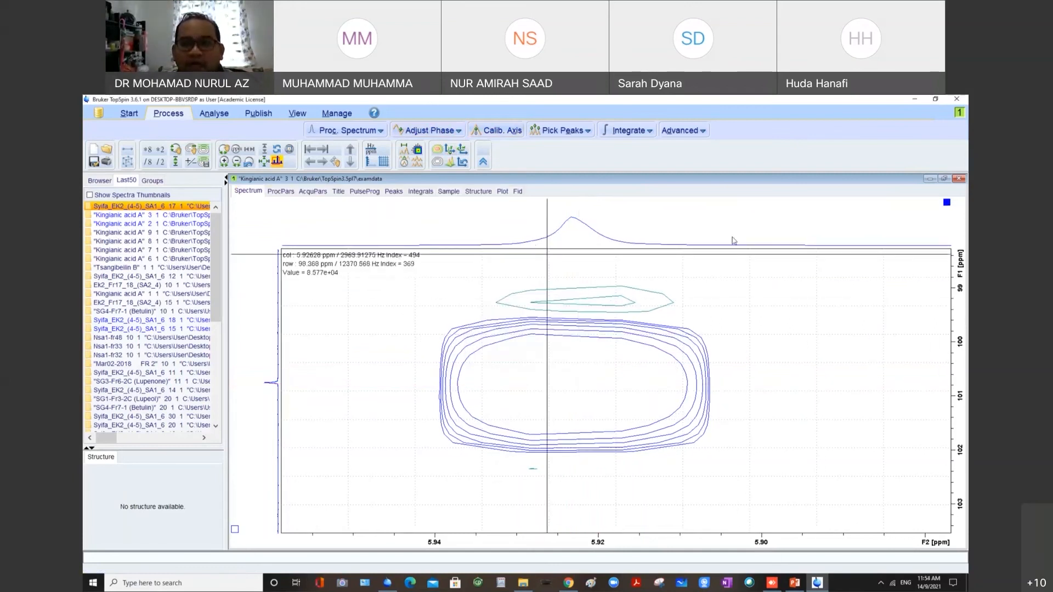
pyautogui.doubleClick(719, 314)
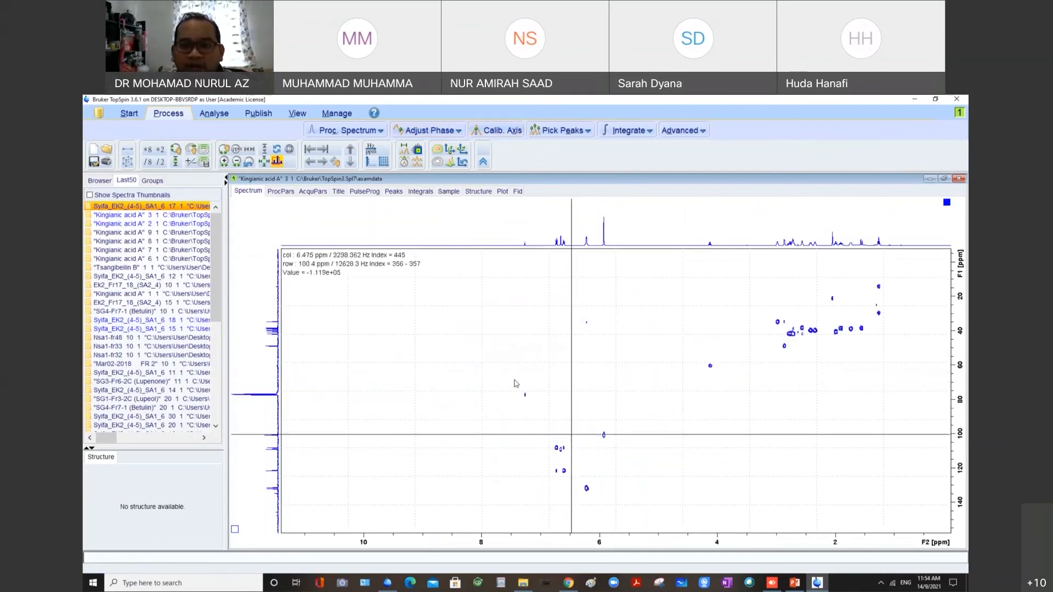
# Zoom into the HSQC cross peaks at about 5.5–7.1 ppm, then minimize that spectrum and open the Kingianic acid A HMBC experiment 4.
pyautogui.moveTo(538, 439); pyautogui.dragTo(626, 515)
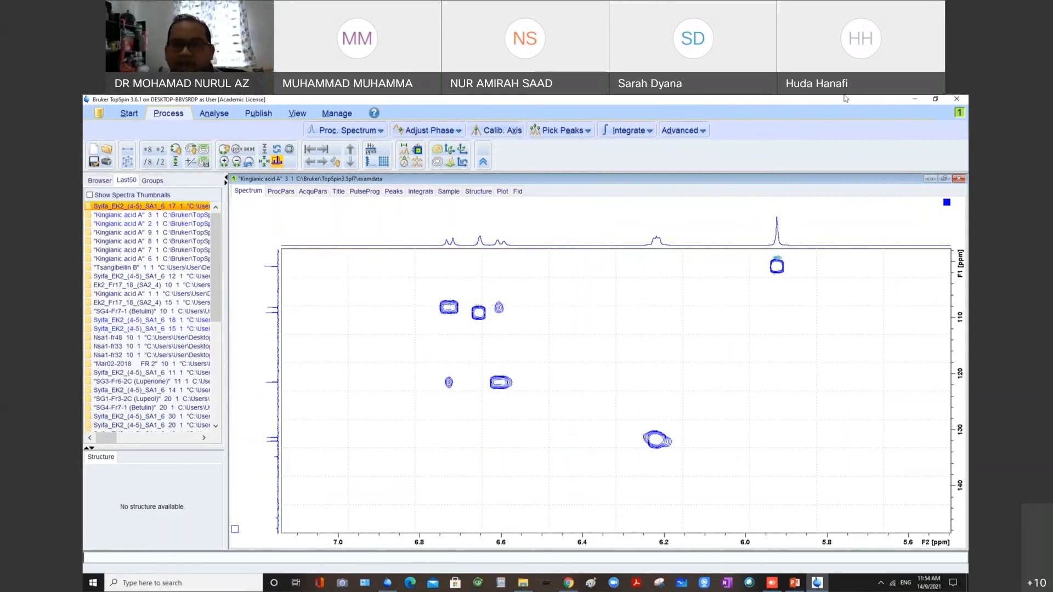
pyautogui.click(933, 179)
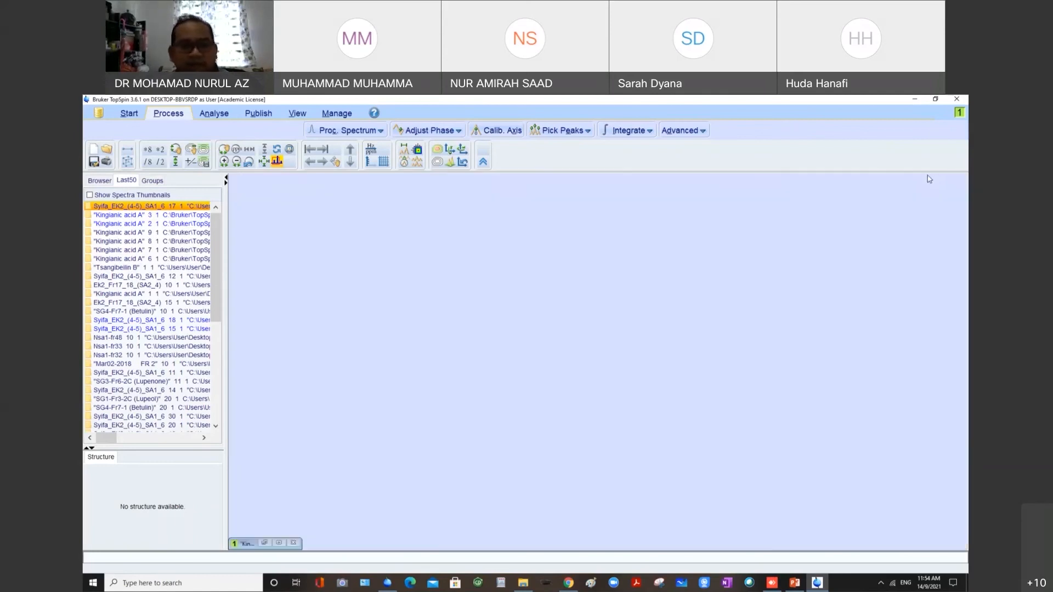
pyautogui.click(100, 180)
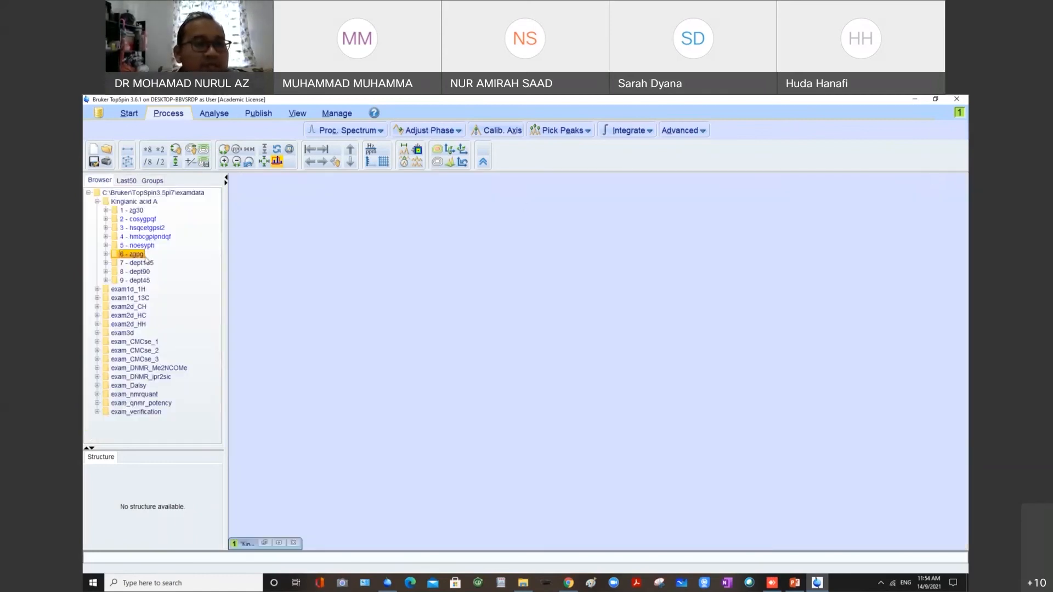
pyautogui.click(148, 238)
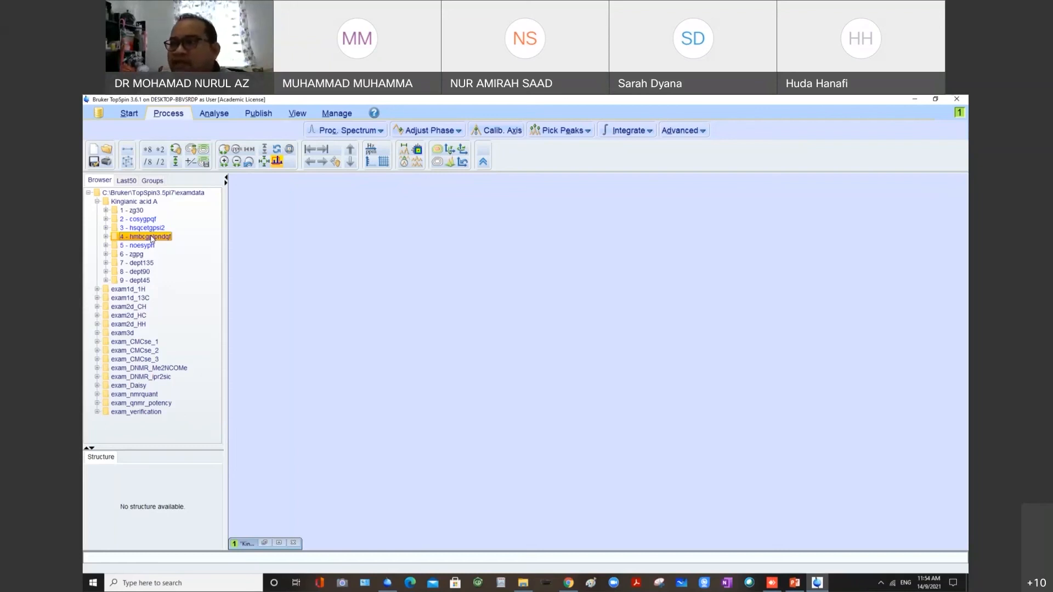
pyautogui.moveTo(151, 236); pyautogui.dragTo(354, 289)
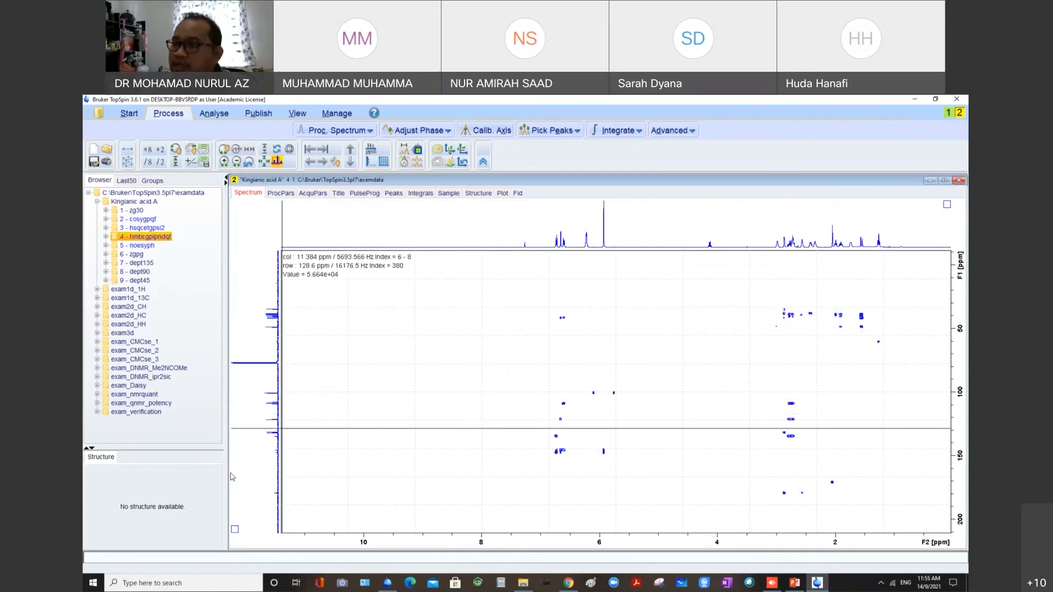
# Zoom the HMBC spectrum to about 1.4–7.6 ppm in F2 and 29–185 ppm in F1, and raise the contour intensity to reveal weak cross peaks.
pyautogui.moveTo(507, 302); pyautogui.dragTo(867, 502)
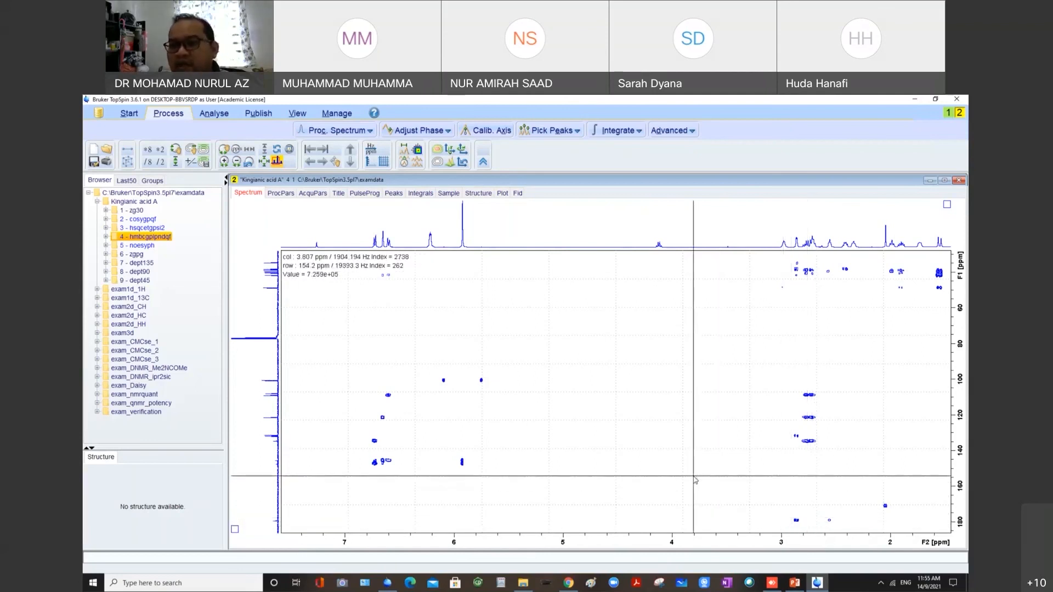
pyautogui.scroll(3, 695, 481)
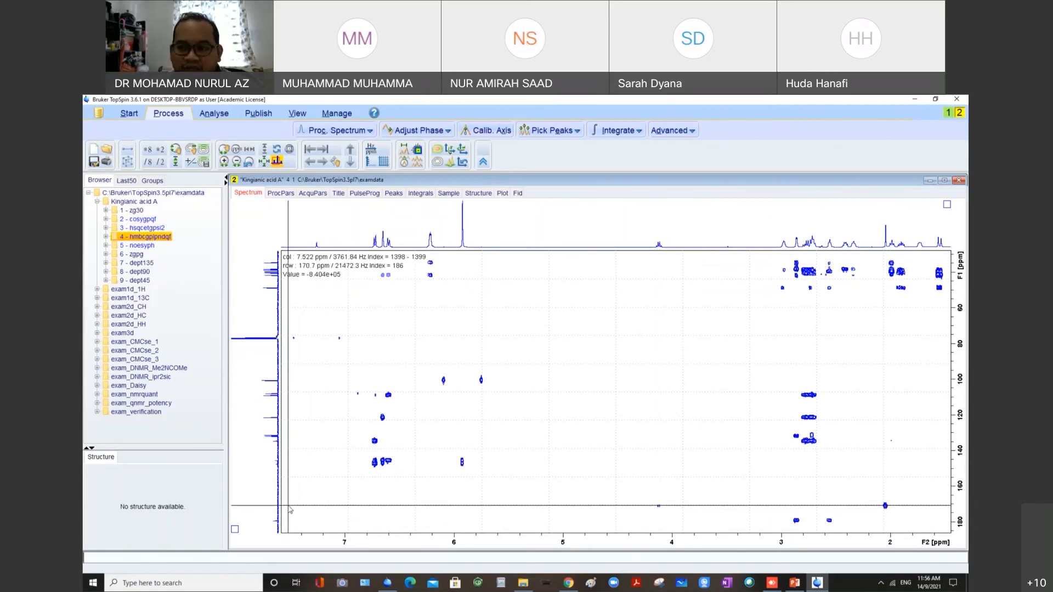
pyautogui.scroll(-2, 652, 491)
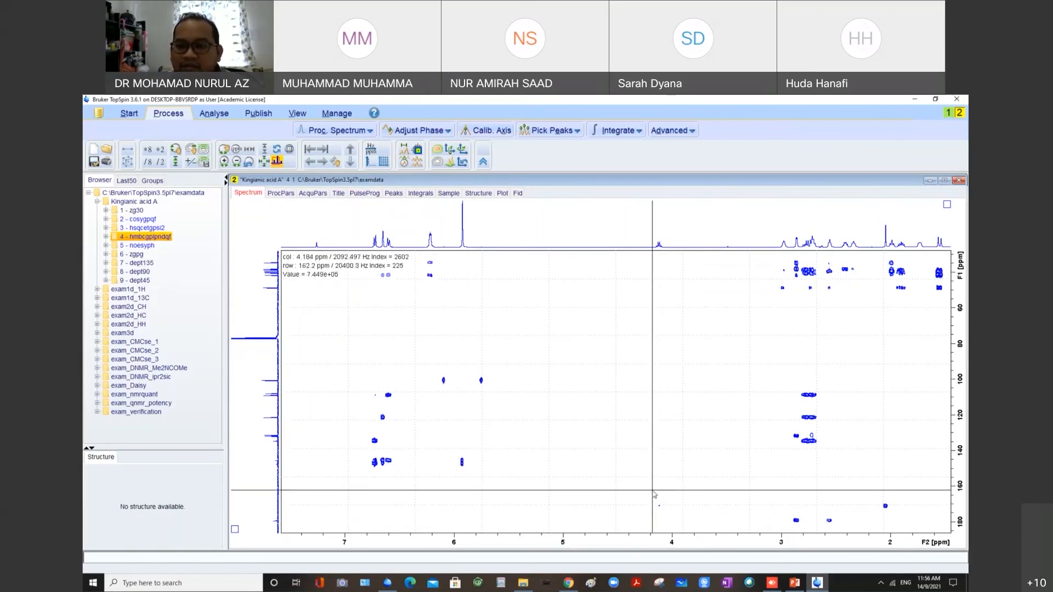
pyautogui.scroll(-3, 653, 491)
pyautogui.scroll(5, 653, 491)
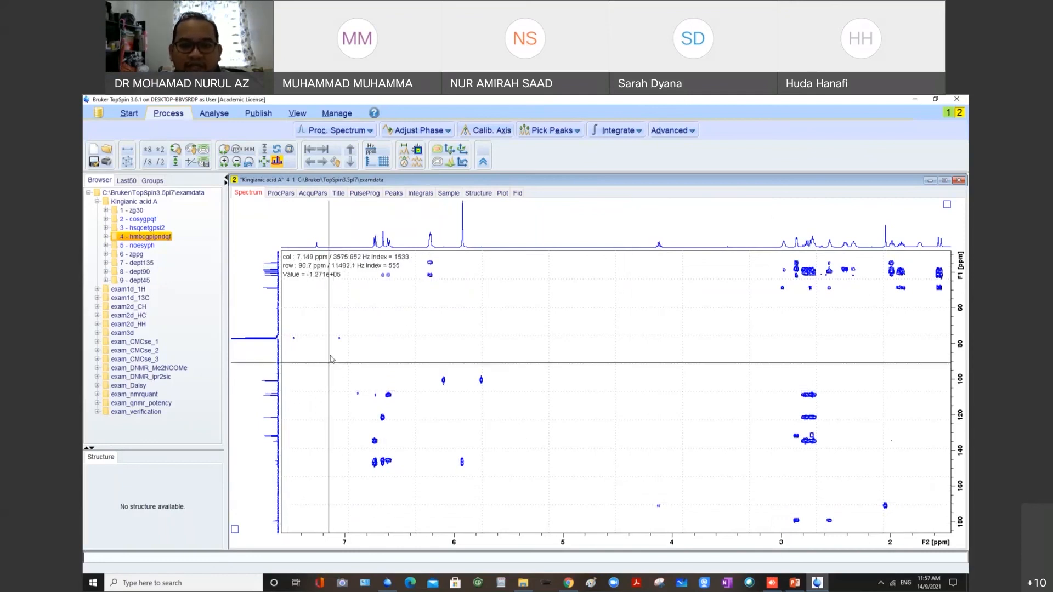
# Zoom into the HMBC region at about 85–155 ppm in F1 and compare the cross peaks at higher and lower contour intensities.
pyautogui.moveTo(336, 353); pyautogui.dragTo(936, 480)
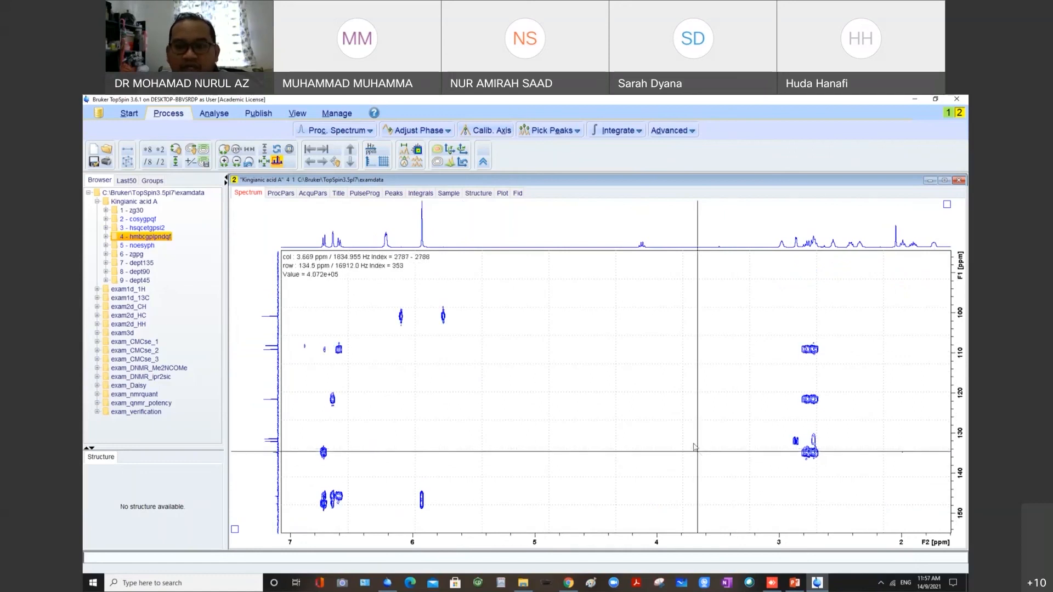
pyautogui.scroll(3, 524, 423)
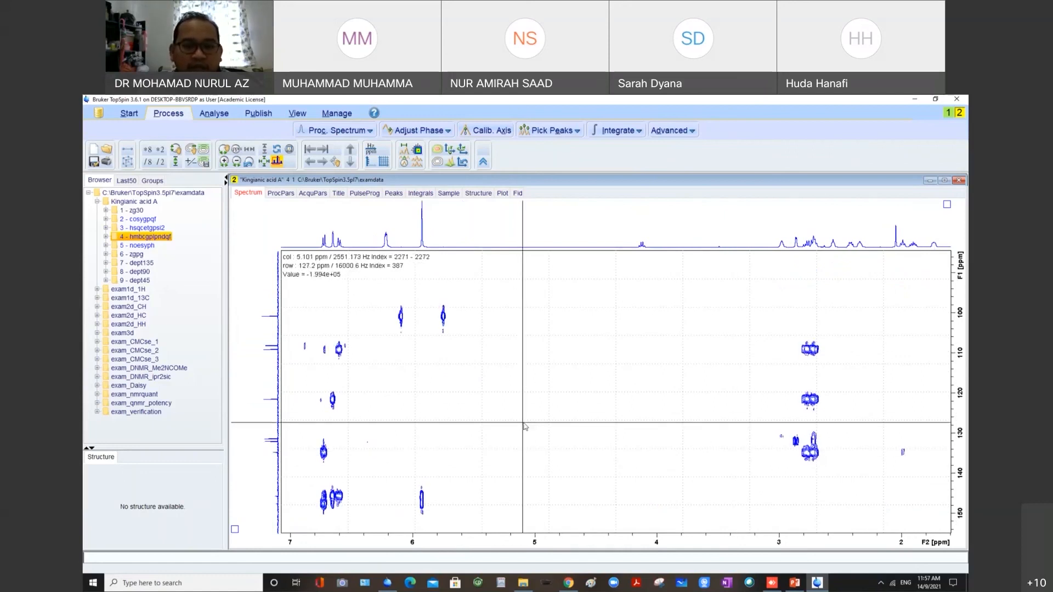
pyautogui.scroll(2, 525, 427)
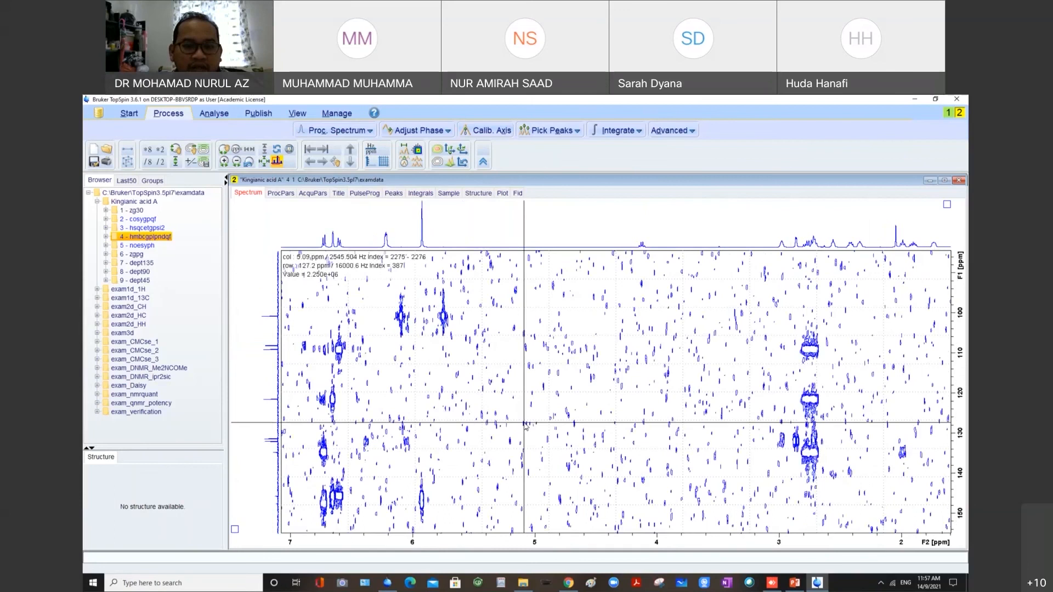
pyautogui.scroll(-5, 524, 423)
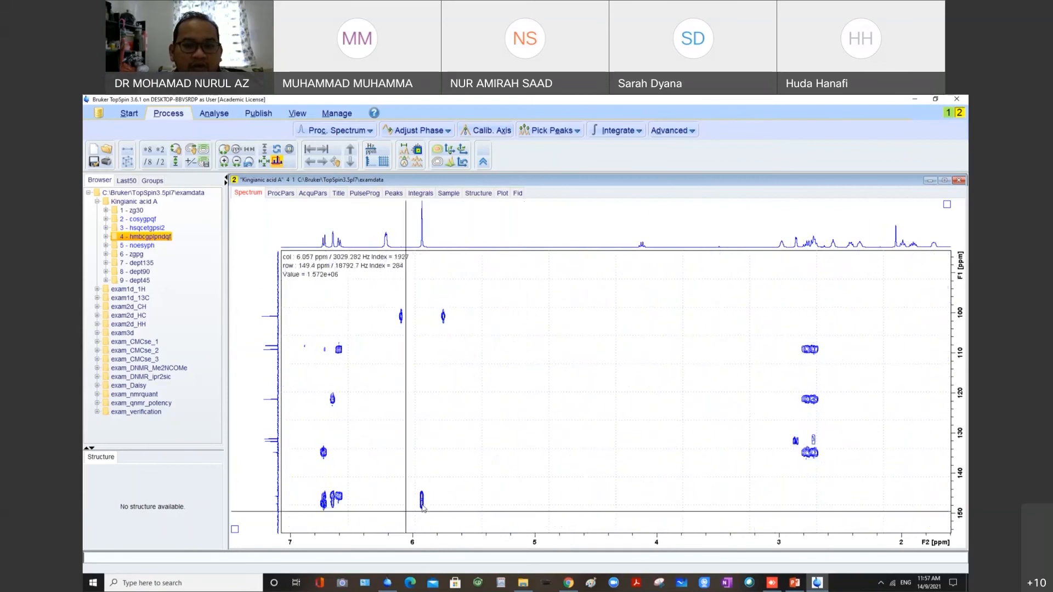
# From the full HMBC spectrum, zoom into the cross peaks at about 5.8–6.8 ppm in F2 and 141–159 ppm in F1.
pyautogui.doubleClick(481, 480)
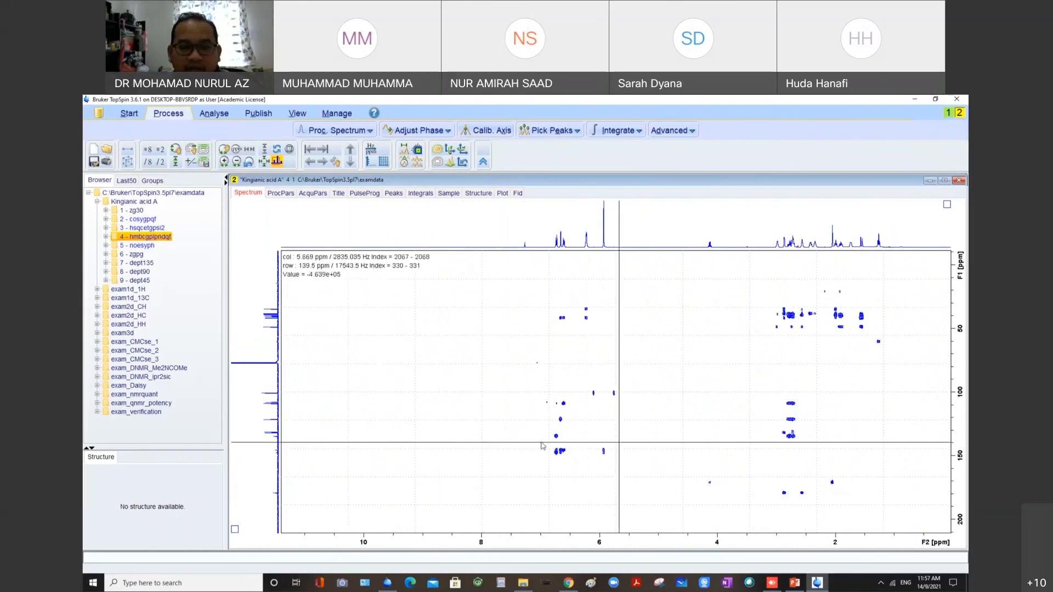
pyautogui.moveTo(318, 443); pyautogui.dragTo(942, 470)
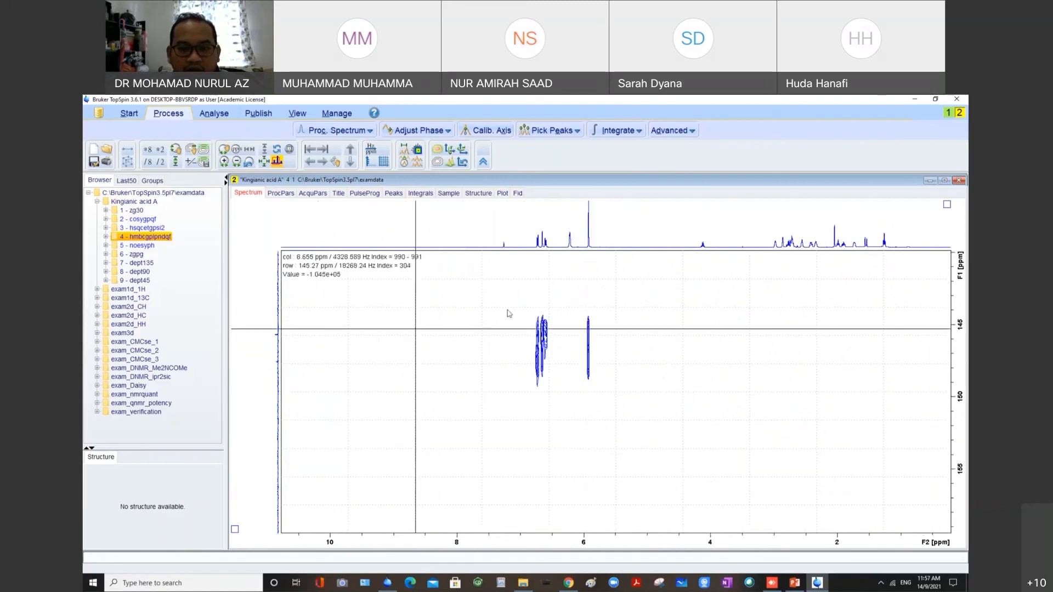
pyautogui.moveTo(505, 297); pyautogui.dragTo(622, 399)
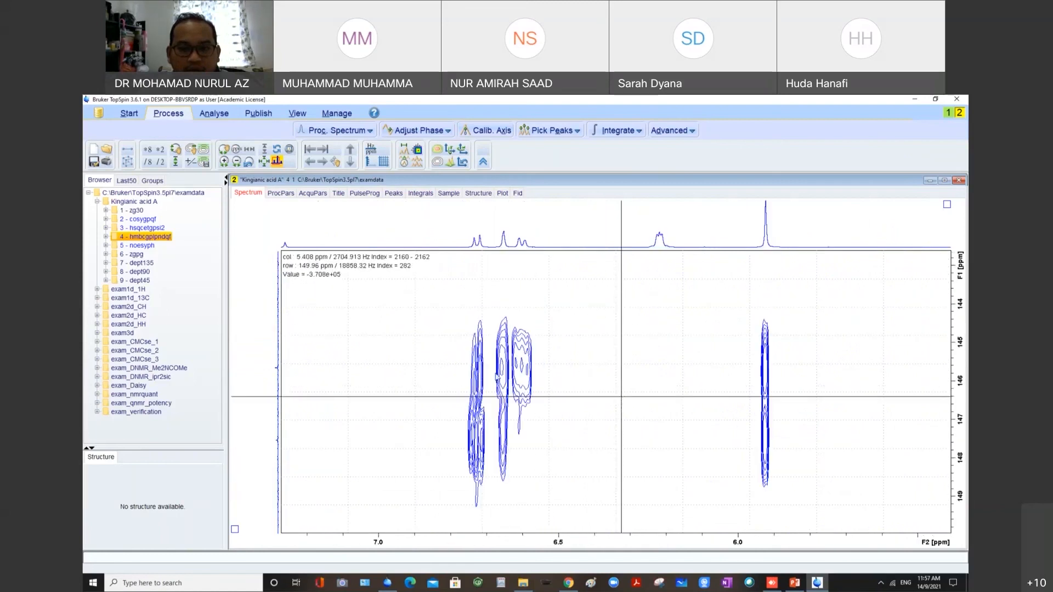
pyautogui.click(263, 161)
pyautogui.moveTo(291, 298); pyautogui.dragTo(870, 400)
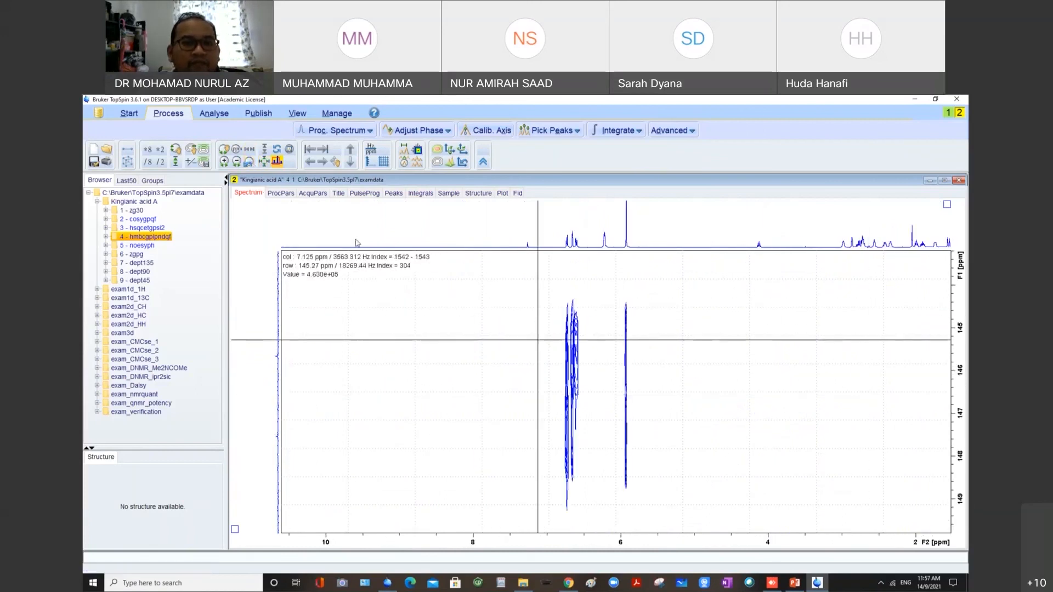
pyautogui.click(248, 162)
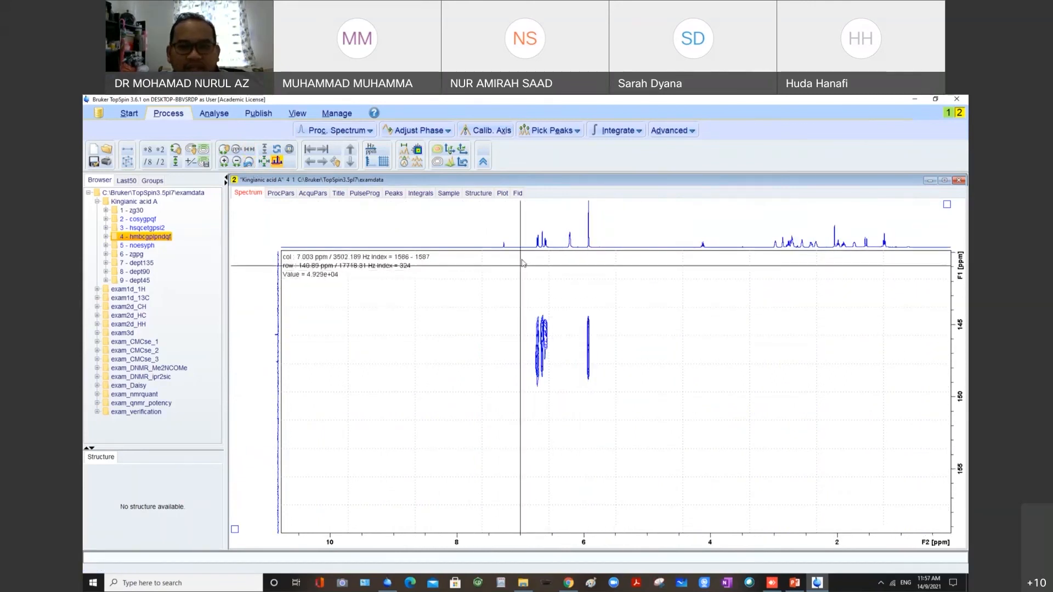
pyautogui.moveTo(521, 259); pyautogui.dragTo(611, 529)
pyautogui.moveTo(374, 263); pyautogui.dragTo(819, 530)
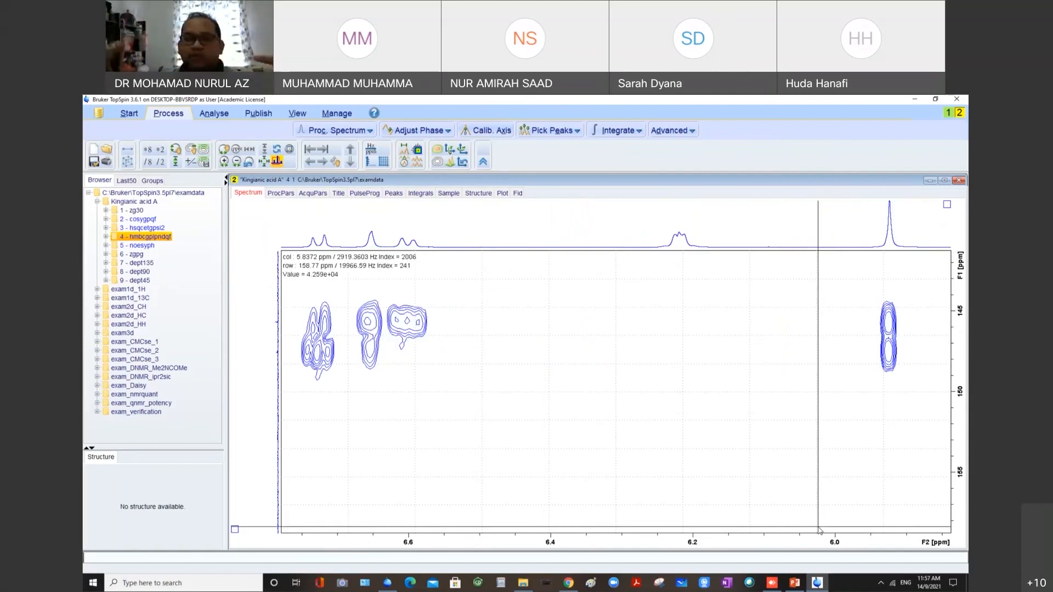
# Select the F1 carbon projection, scale up its intensity to bring out its peaks, and show the full HMBC spectrum.
pyautogui.click(247, 343)
pyautogui.scroll(6, 248, 343)
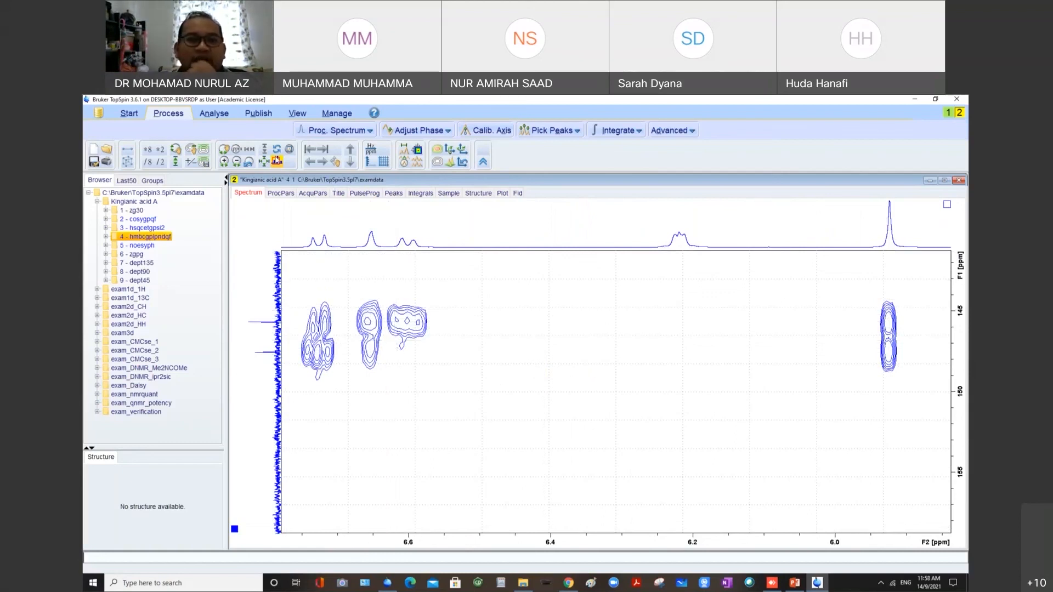
pyautogui.click(249, 163)
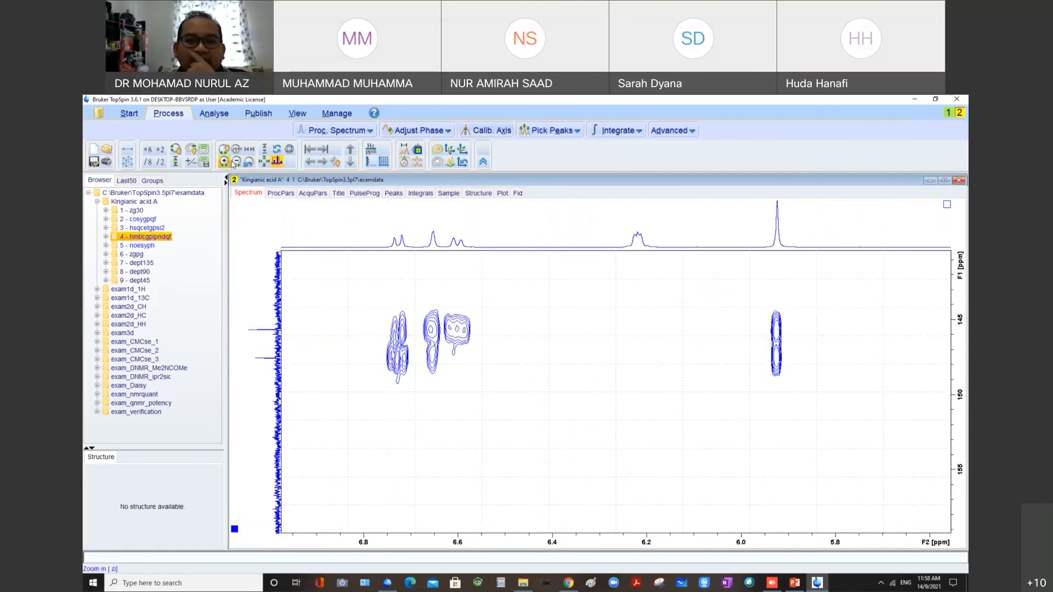
pyautogui.click(250, 163)
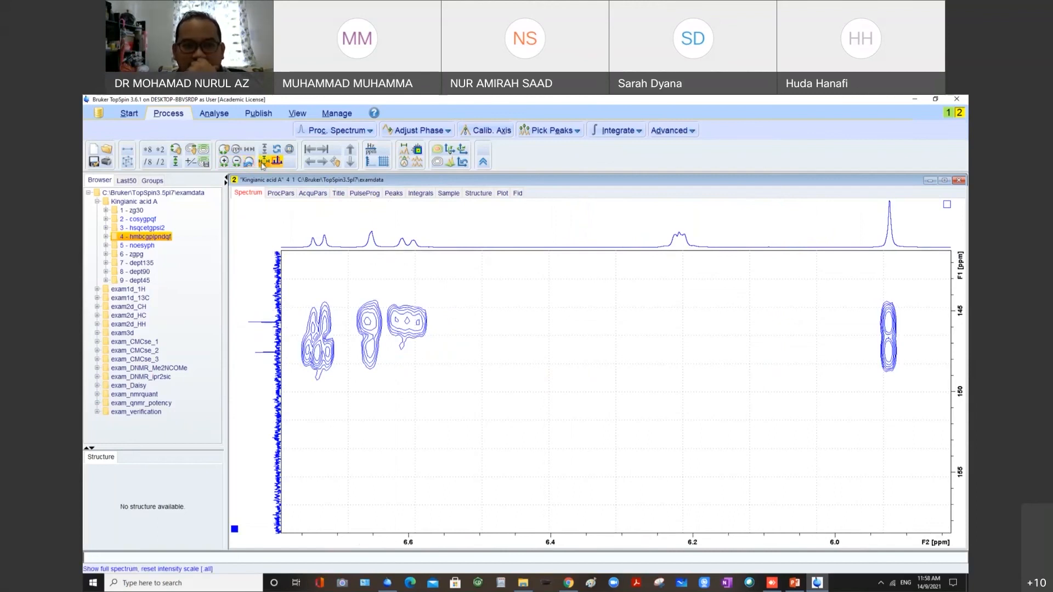
pyautogui.click(263, 162)
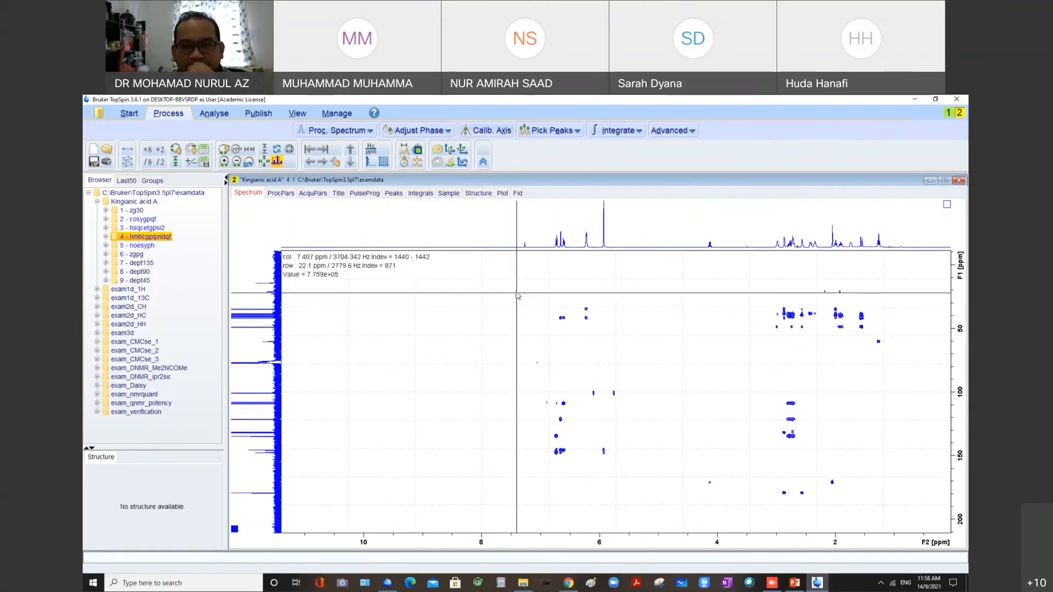
# Examine the main HMBC region, then zoom into the cross peaks at about 5.6–7.0 ppm in F2 and 89–163 ppm in F1.
pyautogui.moveTo(524, 302); pyautogui.dragTo(871, 504)
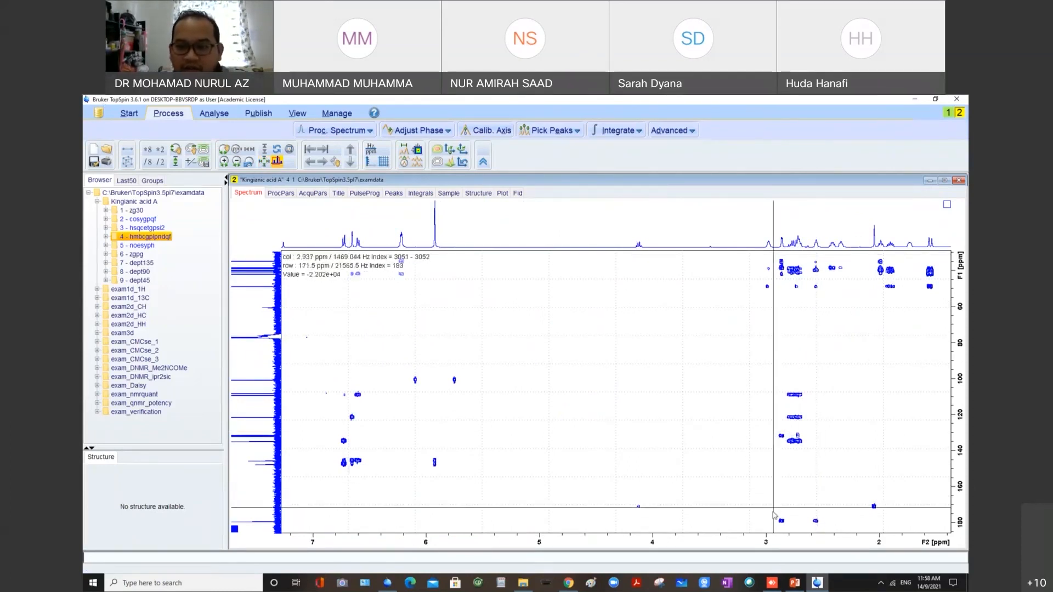
pyautogui.moveTo(773, 512)
pyautogui.mouseDown()
pyautogui.moveTo(791, 527)
pyautogui.moveTo(770, 499)
pyautogui.moveTo(775, 511)
pyautogui.mouseUp()
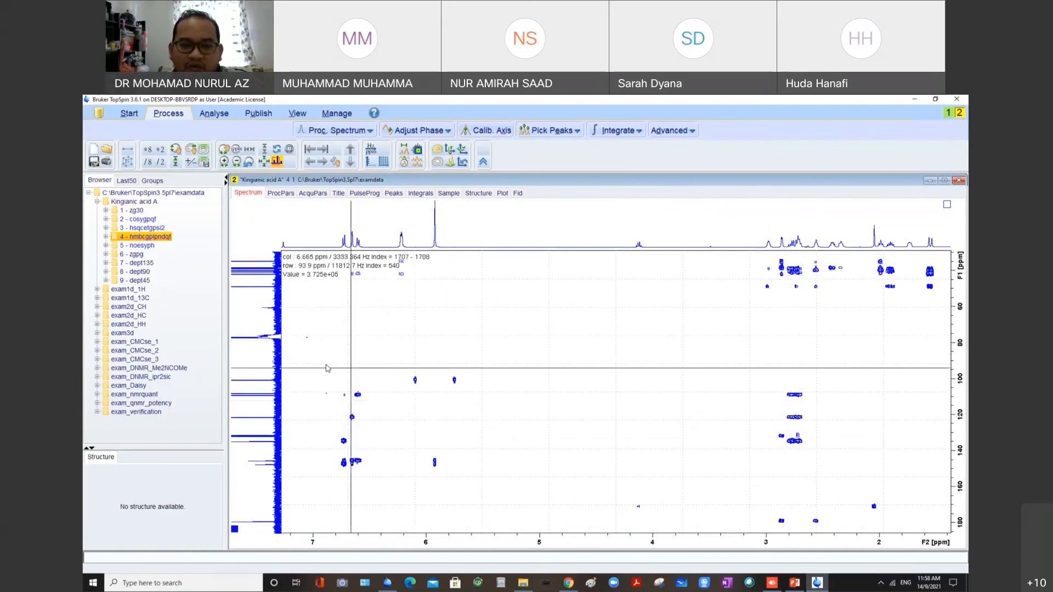
pyautogui.moveTo(315, 363); pyautogui.dragTo(473, 493)
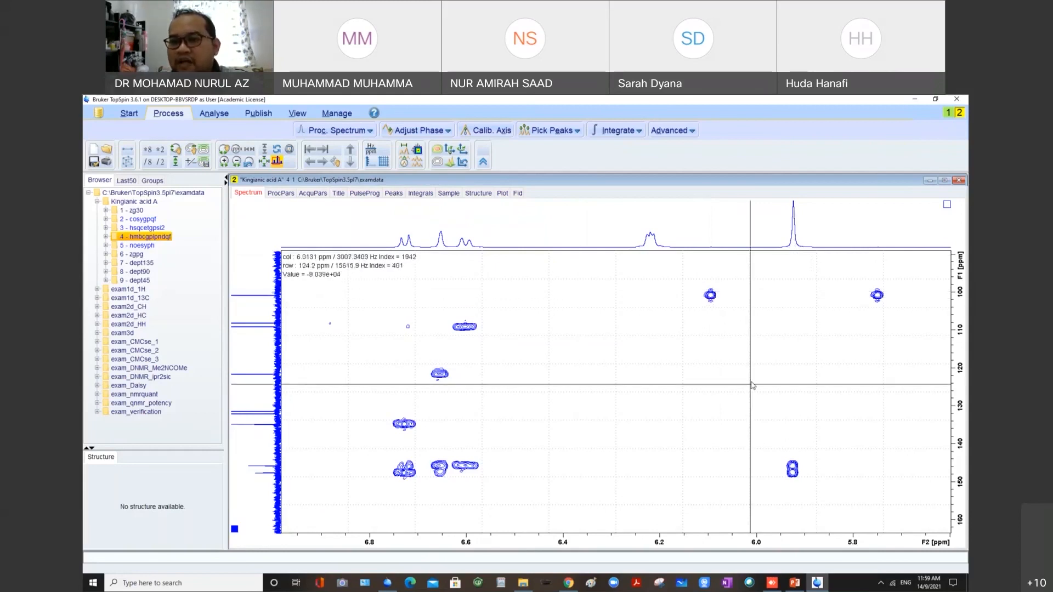
# Return to the full HMBC spectrum and zoom into the main cross-peak region at about 1.1–7.1 ppm in F2.
pyautogui.doubleClick(751, 382)
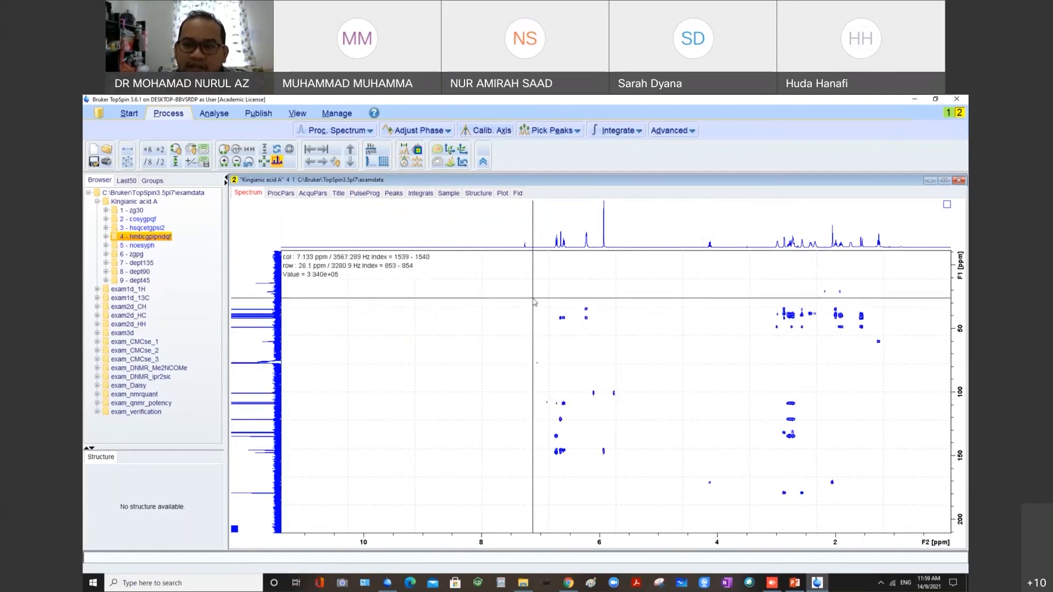
pyautogui.moveTo(534, 301); pyautogui.dragTo(888, 484)
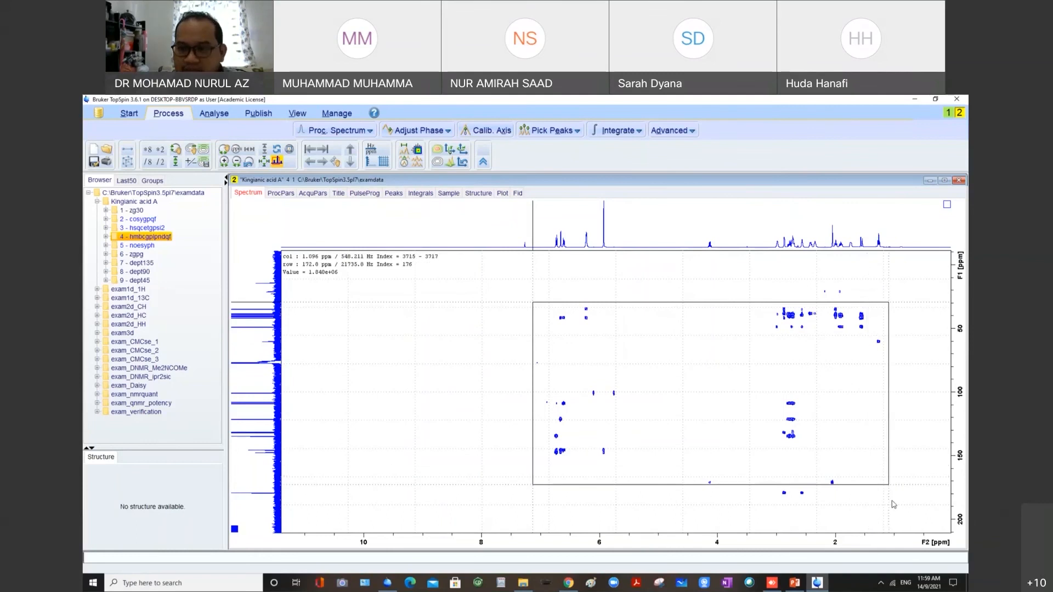